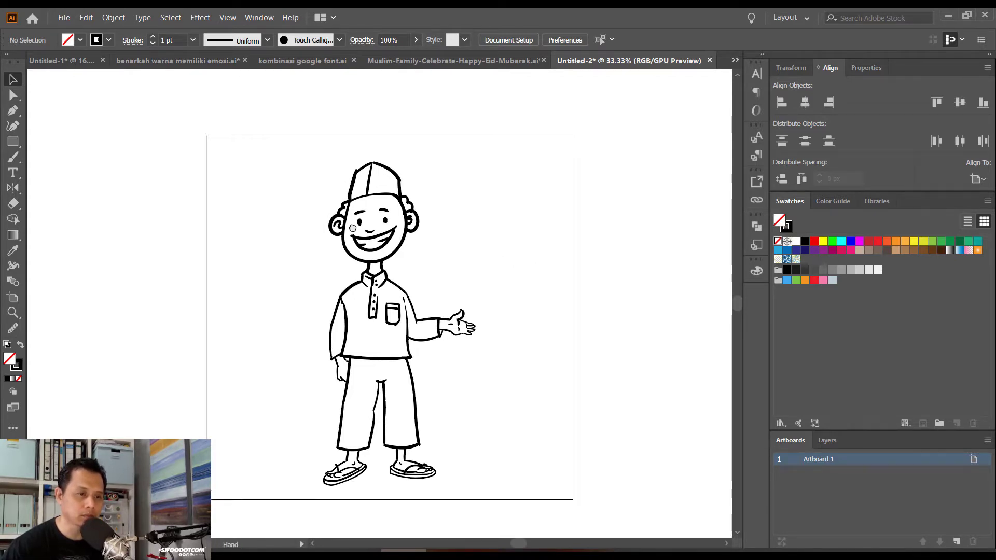
# Scroll the canvas past the reference boy drawing to an empty white area
pyautogui.scroll(5, 371, 256)
pyautogui.scroll(4, 378, 412)
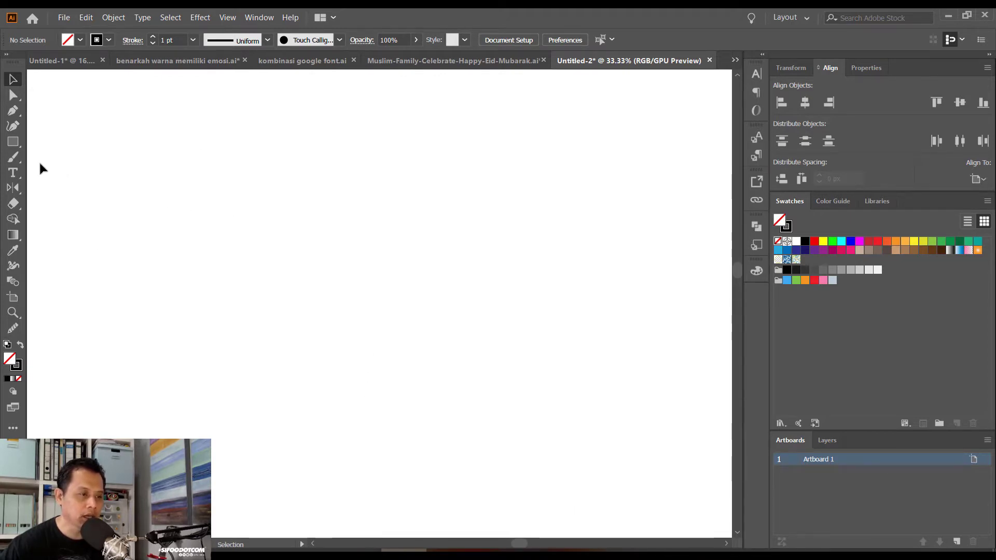
# Draw a large circle for the head with the Ellipse tool
pyautogui.click(17, 146)
pyautogui.click(17, 147)
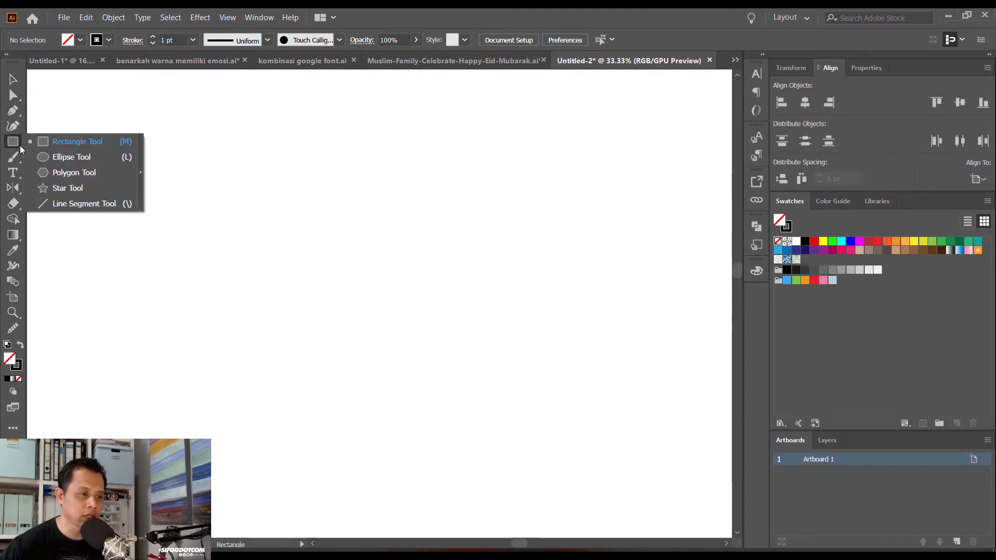
pyautogui.click(57, 158)
pyautogui.moveTo(280, 175); pyautogui.dragTo(467, 362)
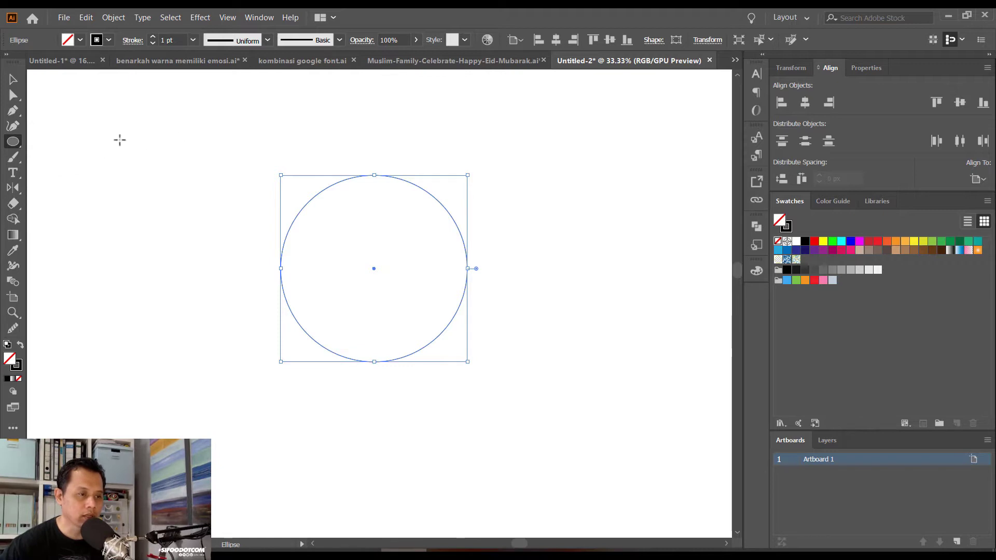
# Draw a slanted line across the circle's top, four hair strands above it, and the left eye oval
pyautogui.click(16, 145)
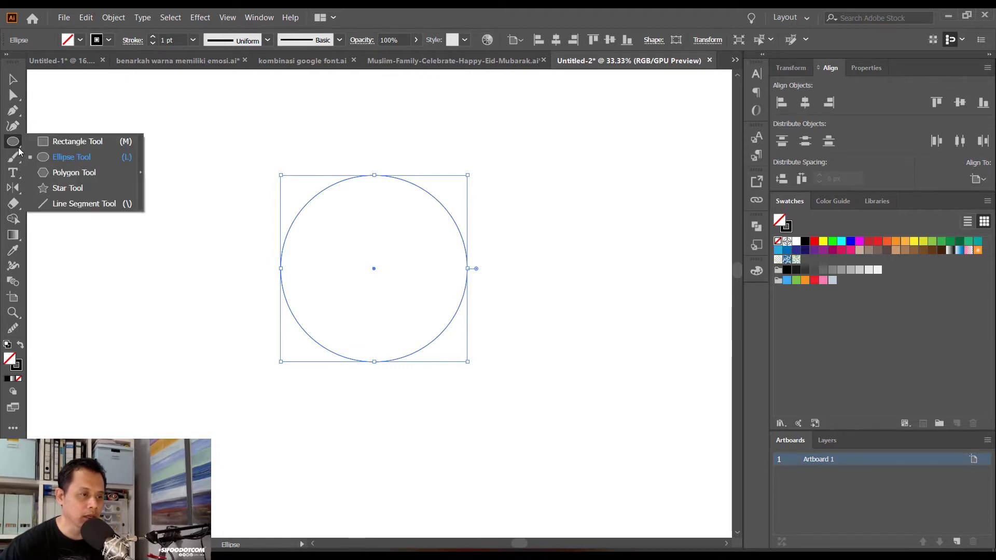
pyautogui.click(87, 204)
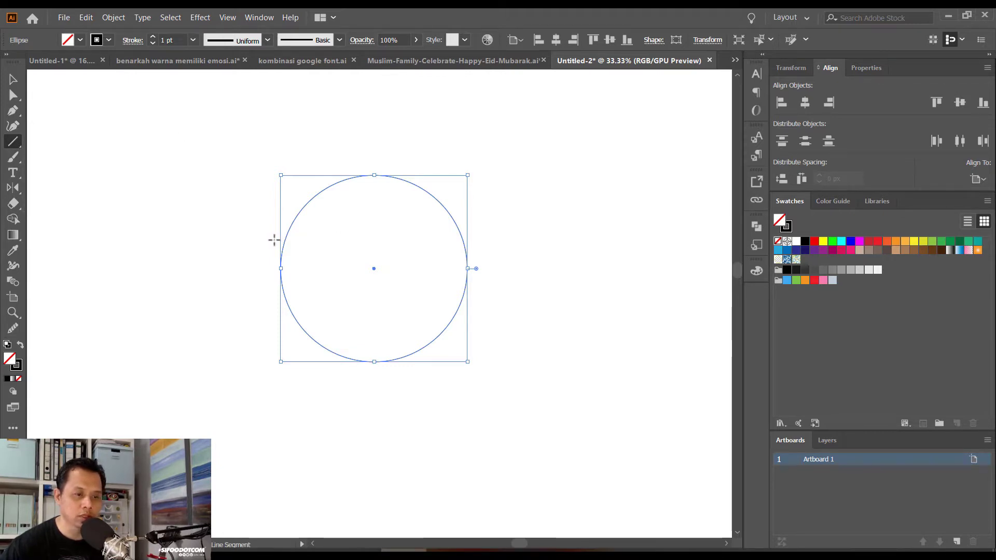
pyautogui.moveTo(266, 238); pyautogui.dragTo(490, 226)
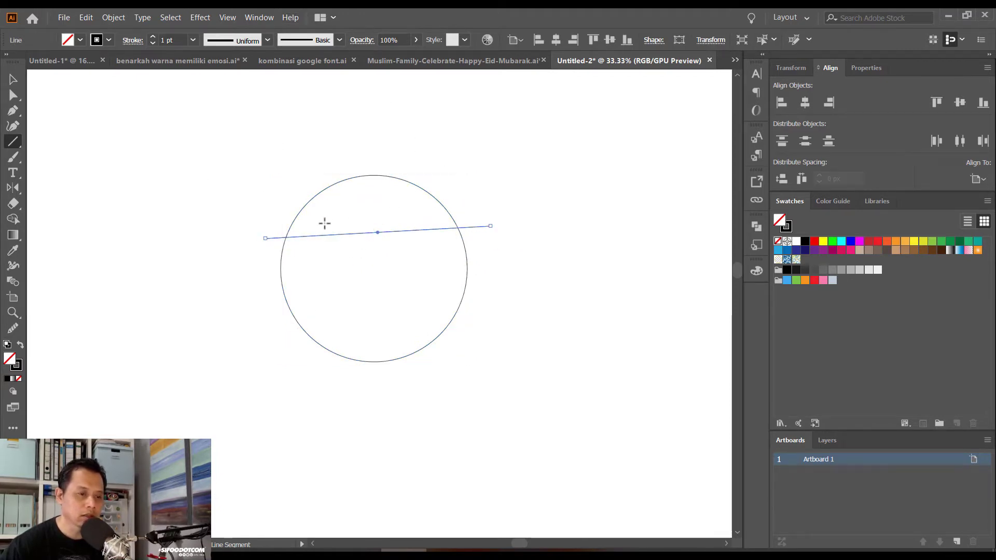
pyautogui.moveTo(314, 236); pyautogui.dragTo(332, 166)
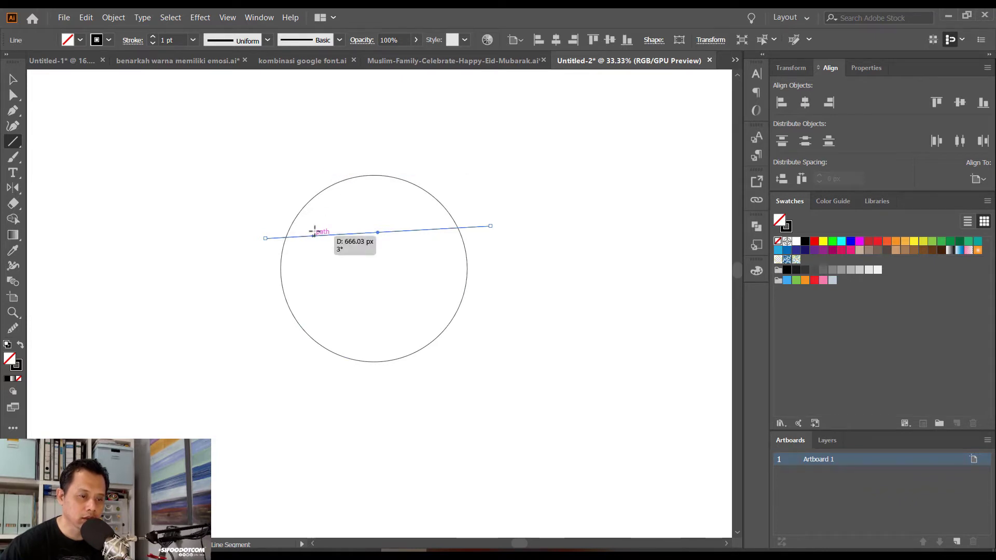
pyautogui.moveTo(347, 234); pyautogui.dragTo(363, 189)
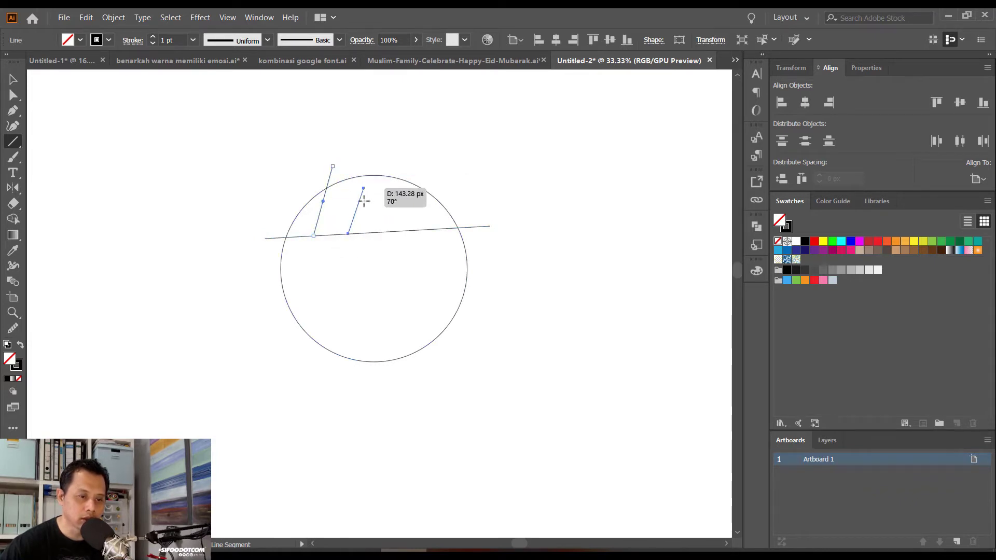
pyautogui.moveTo(388, 232); pyautogui.dragTo(394, 164)
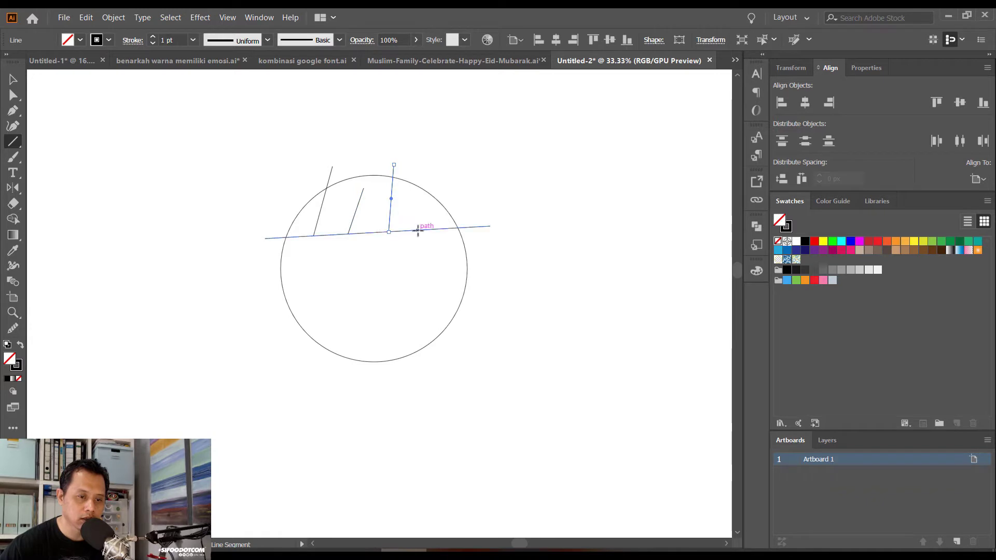
pyautogui.moveTo(419, 230); pyautogui.dragTo(414, 196)
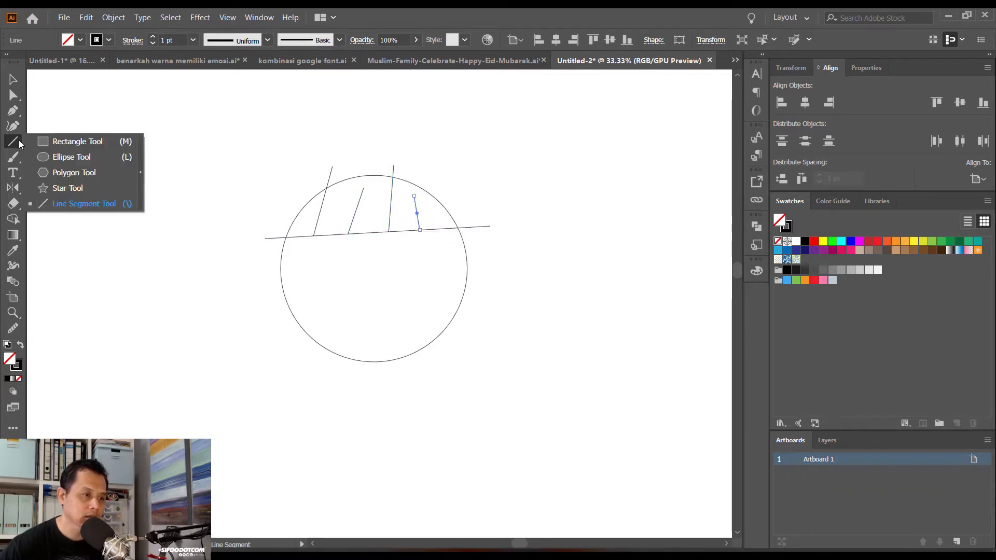
pyautogui.moveTo(18, 140); pyautogui.dragTo(45, 154)
pyautogui.moveTo(315, 251); pyautogui.dragTo(343, 293)
# Draw the right eye oval and a pupil inside each eye
pyautogui.moveTo(396, 248); pyautogui.dragTo(426, 288)
pyautogui.moveTo(320, 268); pyautogui.dragTo(334, 285)
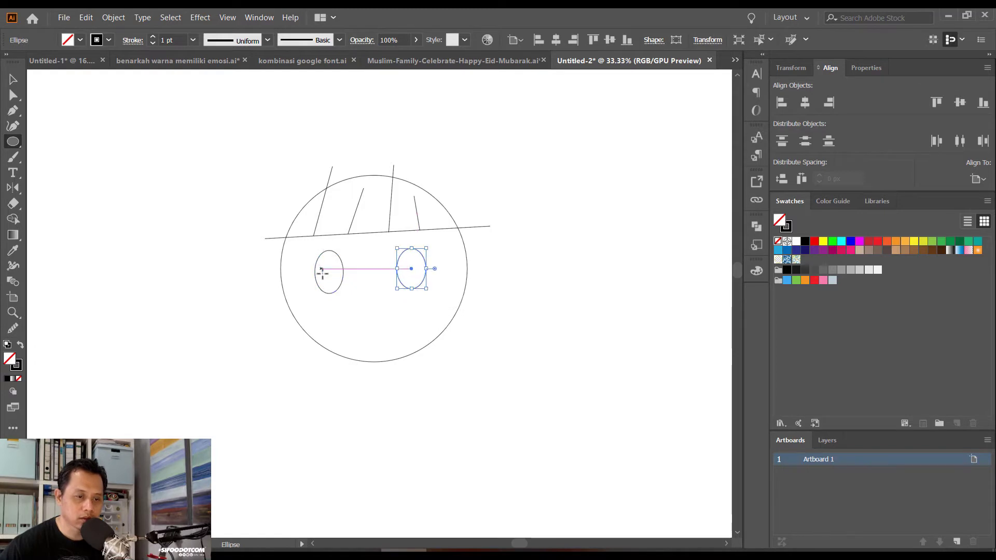
pyautogui.moveTo(410, 276); pyautogui.dragTo(416, 285)
# Add a small highlight in the left eye and a horizontal line across the lower face
pyautogui.moveTo(332, 257); pyautogui.dragTo(336, 263)
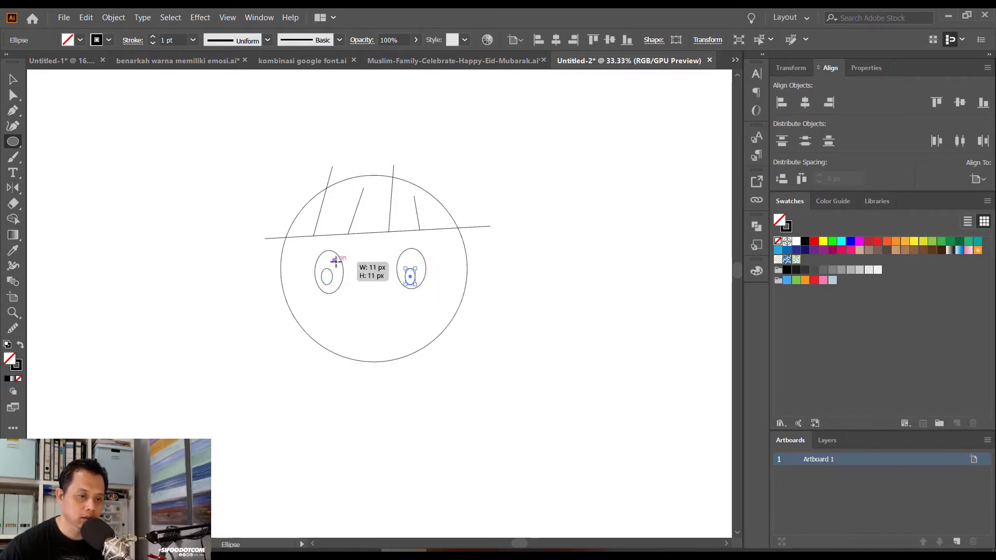
pyautogui.moveTo(413, 258); pyautogui.dragTo(420, 259)
pyautogui.hotkey('ctrl', 'z')
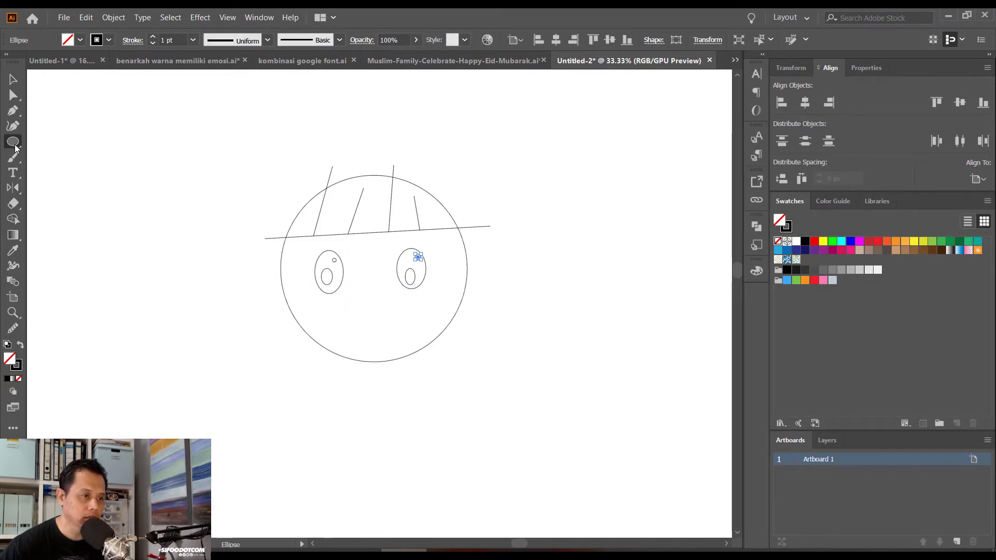
pyautogui.moveTo(14, 147); pyautogui.dragTo(63, 205)
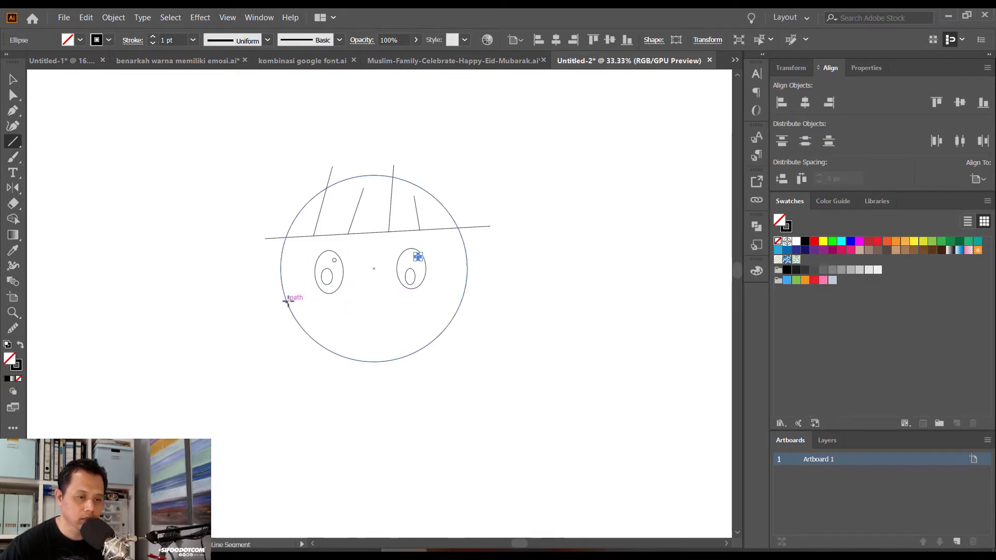
pyautogui.moveTo(288, 300); pyautogui.dragTo(462, 297)
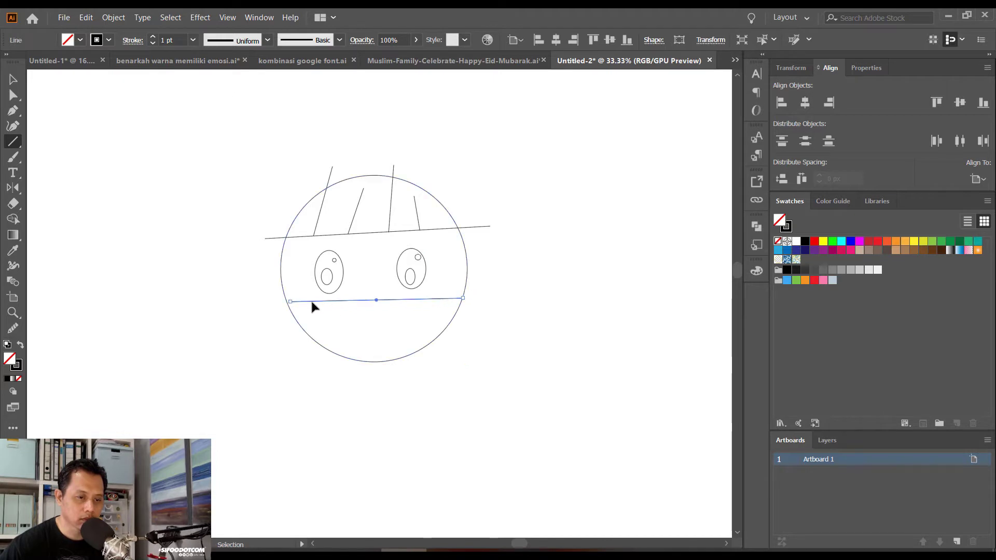
# Redraw the mouth line across the lower face and add a tooth line beneath it
pyautogui.hotkey('ctrl', 'z')
pyautogui.moveTo(287, 301); pyautogui.dragTo(462, 294)
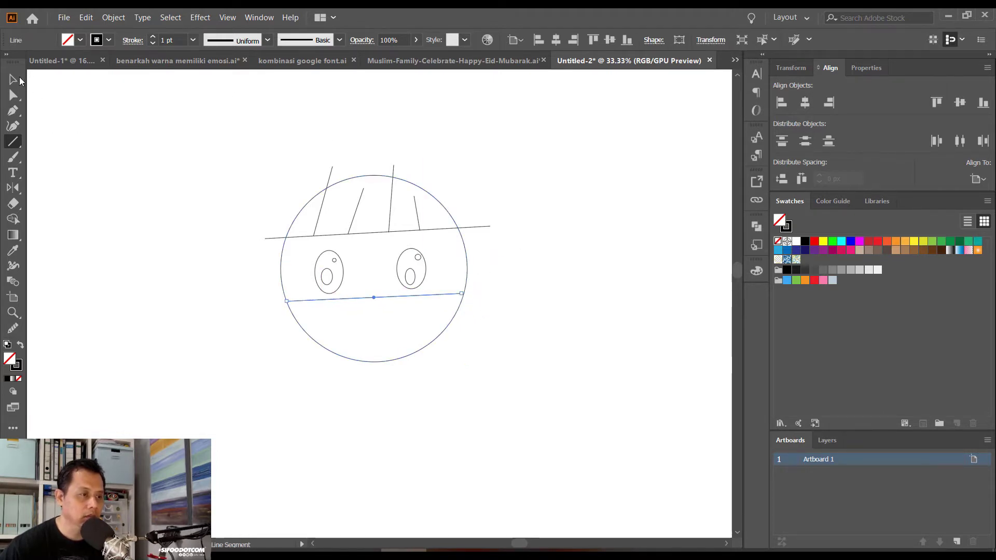
pyautogui.rightClick(13, 143)
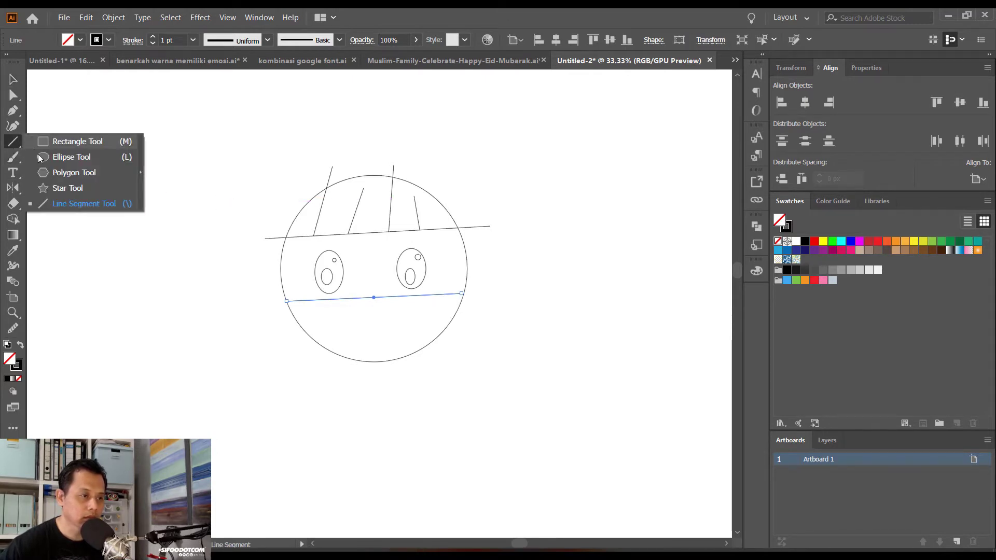
pyautogui.click(80, 203)
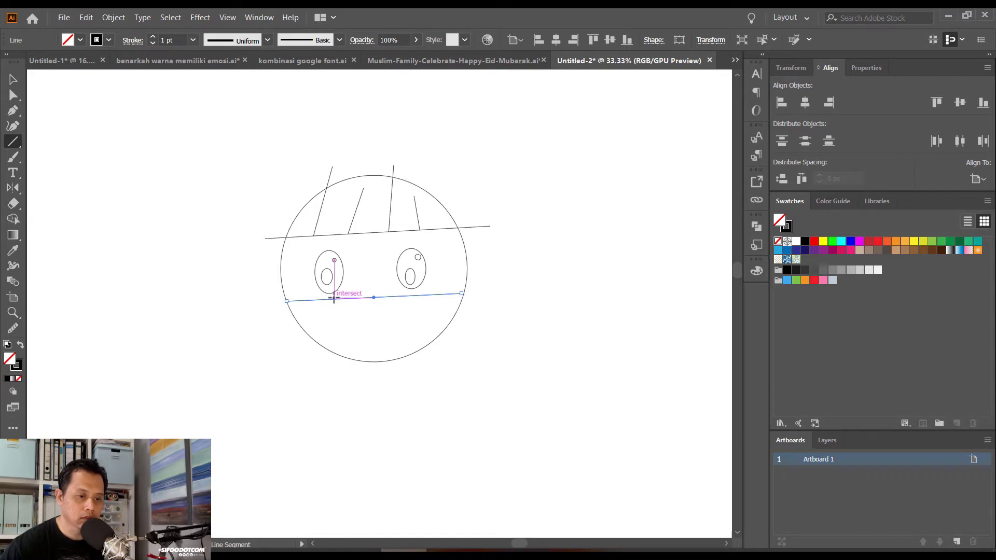
pyautogui.moveTo(336, 298)
pyautogui.mouseDown()
pyautogui.moveTo(340, 323)
pyautogui.moveTo(362, 323)
pyautogui.moveTo(363, 294)
pyautogui.moveTo(374, 325)
pyautogui.moveTo(393, 324)
pyautogui.moveTo(396, 297)
pyautogui.mouseUp()
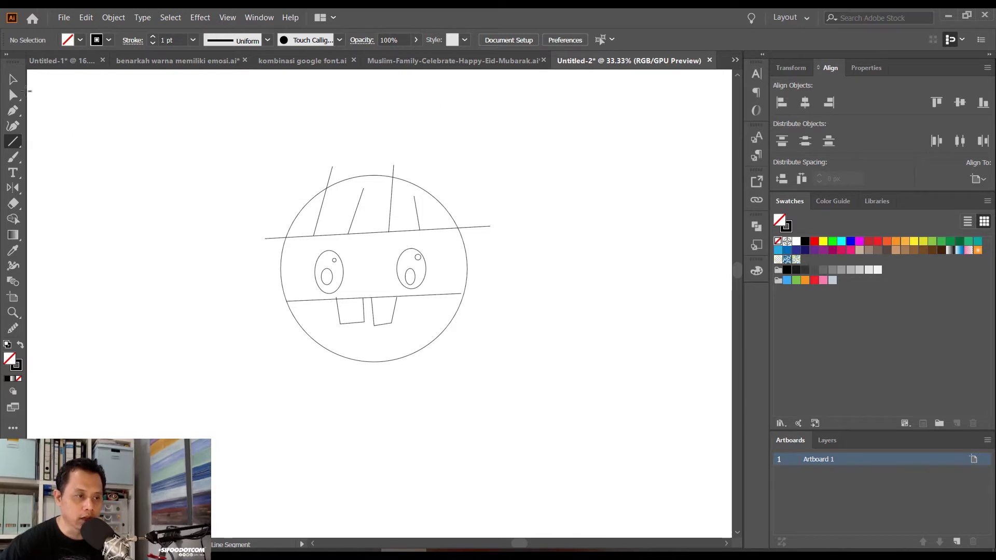
pyautogui.press('v')
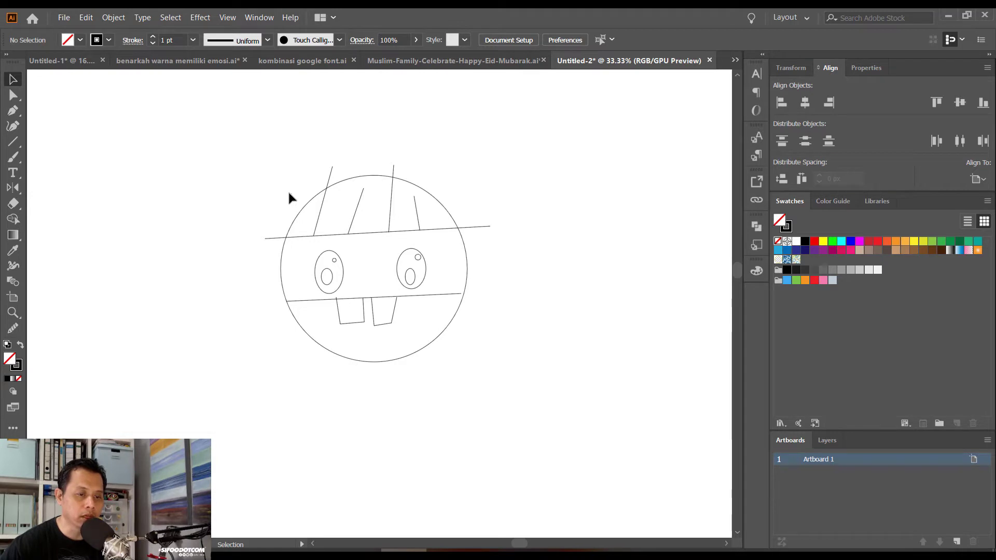
# Select the face paths, toggle their edge display with Ctrl+H, and select the head circle
pyautogui.moveTo(240, 163); pyautogui.dragTo(518, 404)
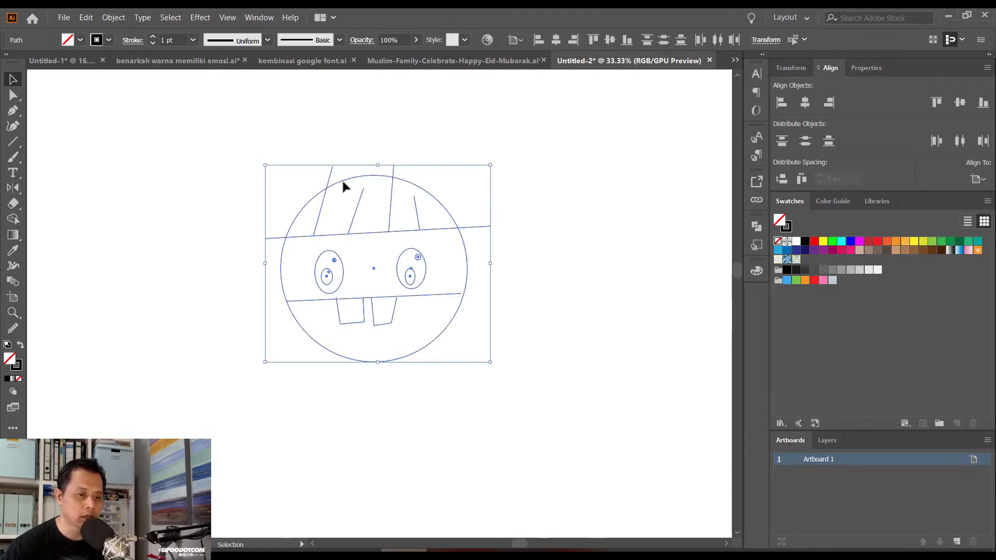
pyautogui.hotkey('ctrl', 'h')
pyautogui.click(488, 340)
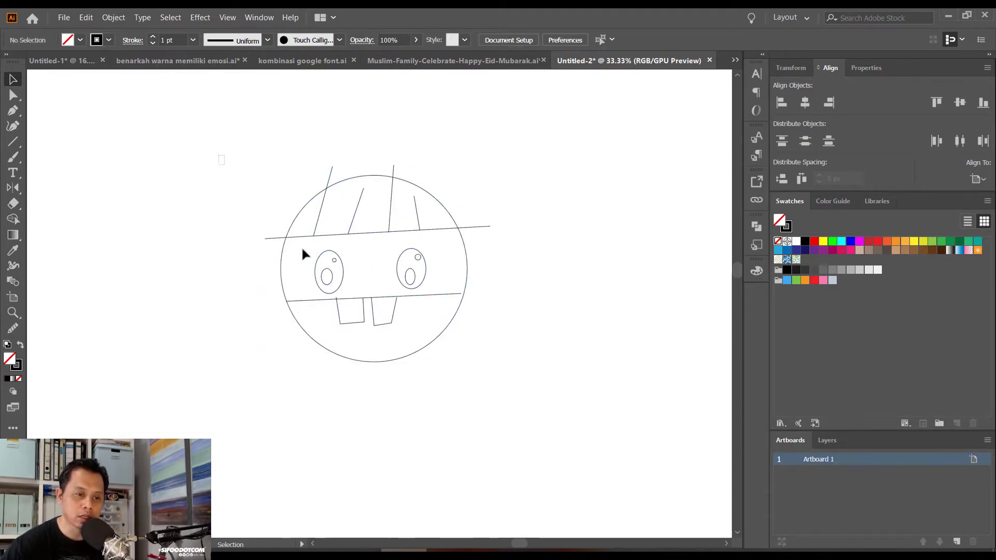
pyautogui.moveTo(218, 154); pyautogui.dragTo(514, 354)
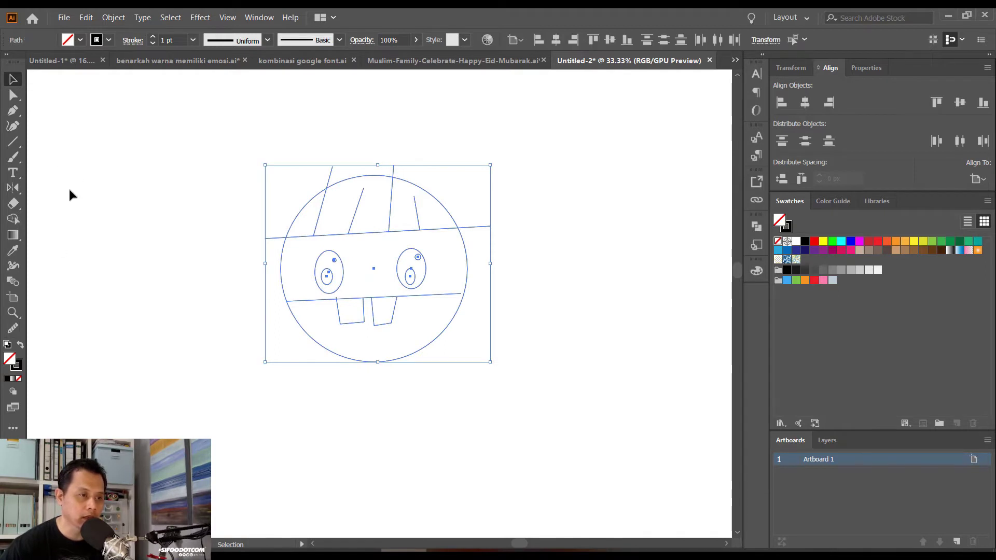
pyautogui.hotkey('ctrl', 'h')
pyautogui.click(298, 206)
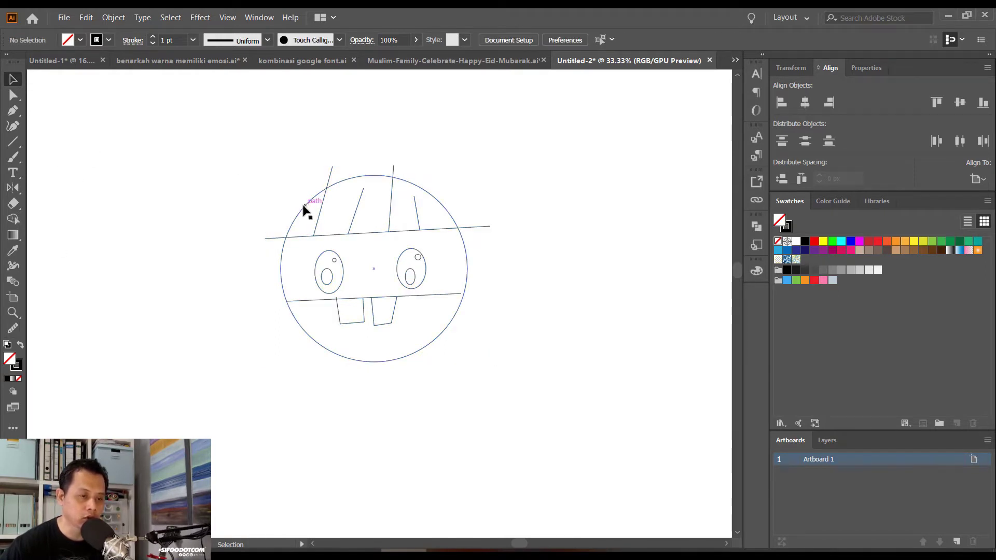
pyautogui.click(303, 210)
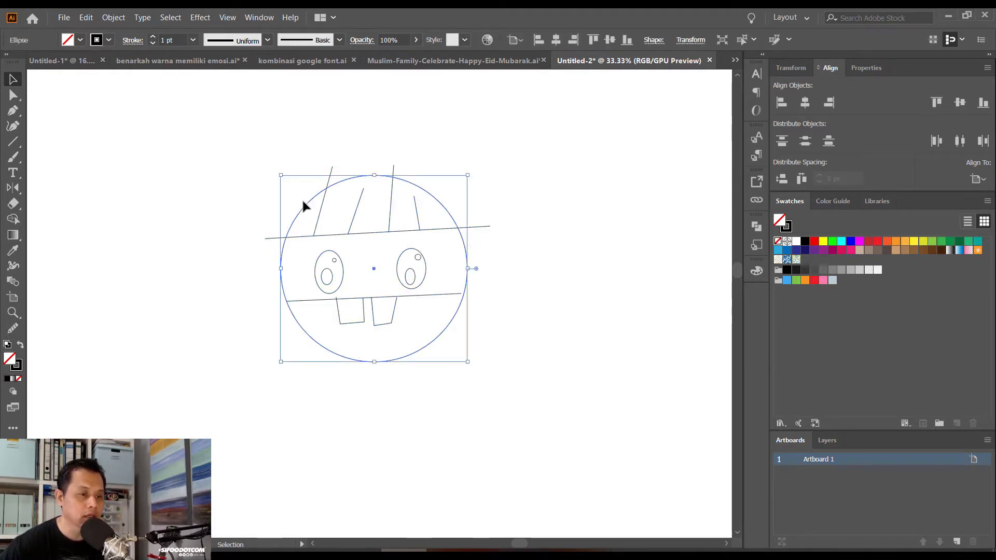
pyautogui.click(226, 175)
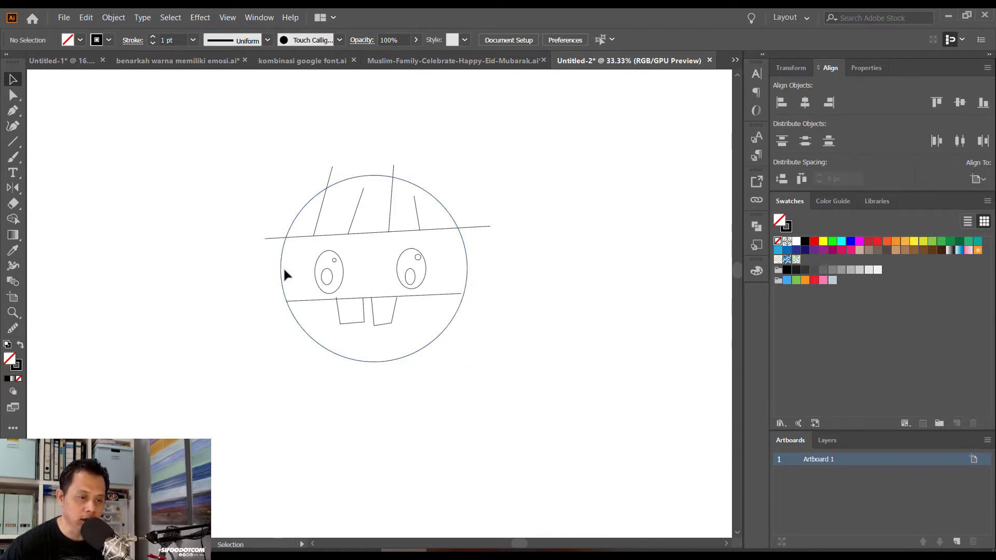
pyautogui.click(280, 269)
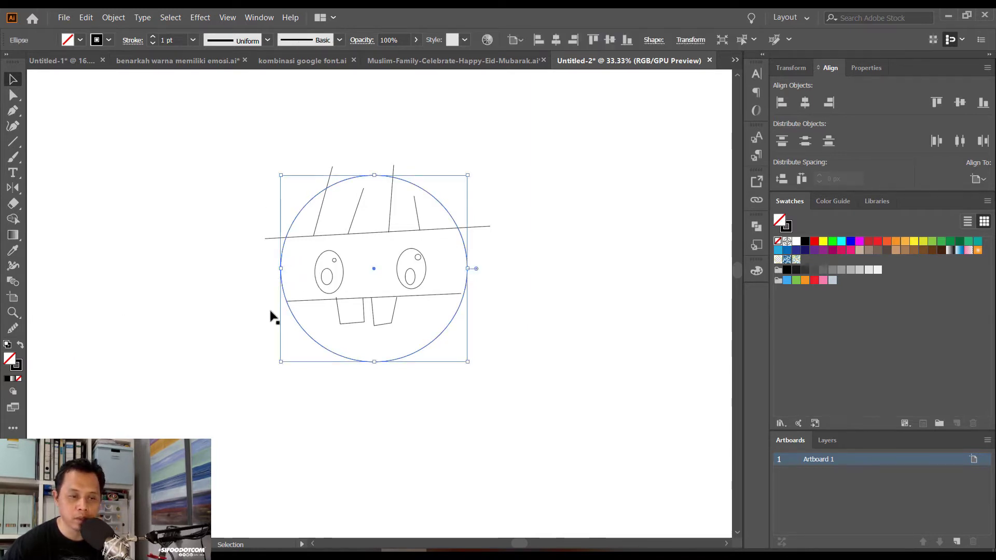
# Try cyan, red and dark magenta fills on the head circle, then set its fill to None
pyautogui.click(840, 241)
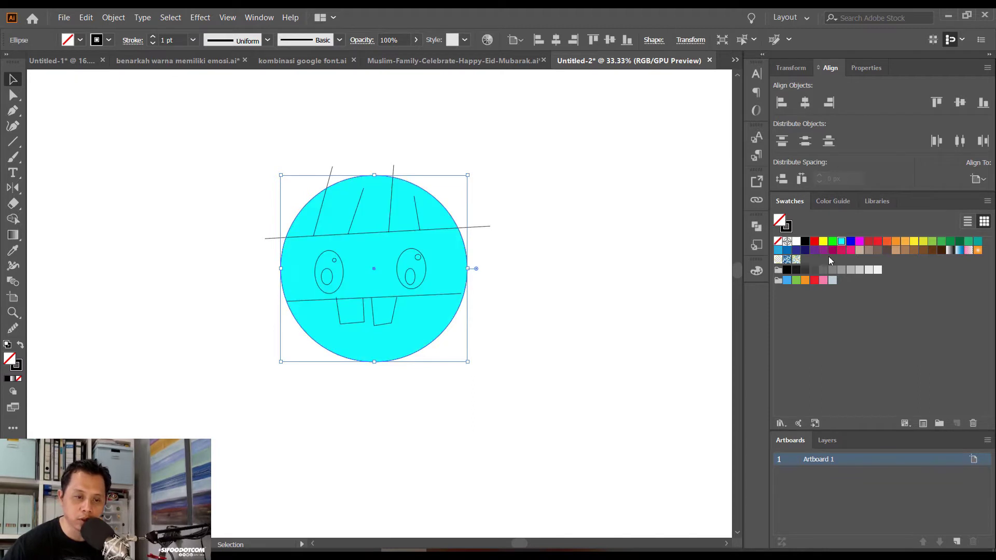
pyautogui.click(867, 243)
pyautogui.click(832, 250)
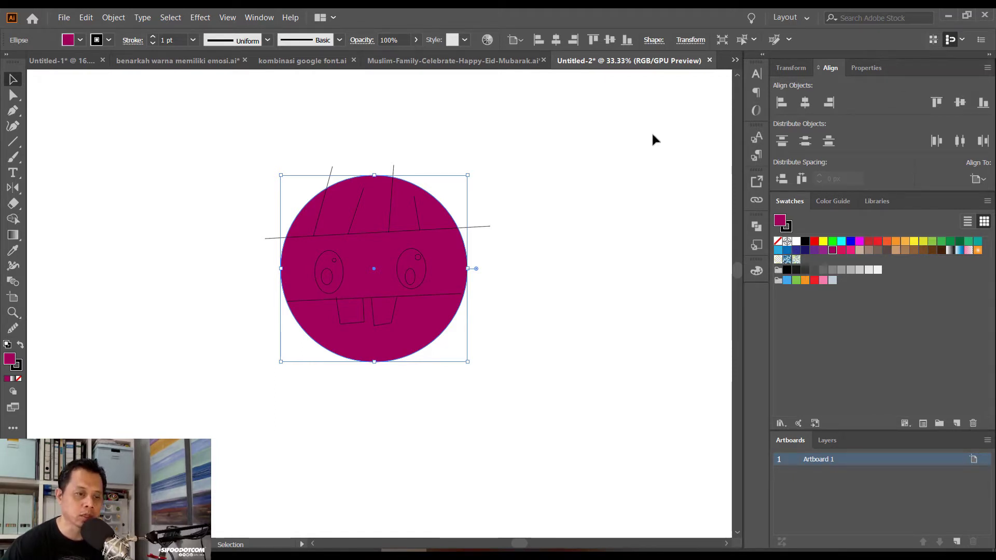
pyautogui.click(577, 256)
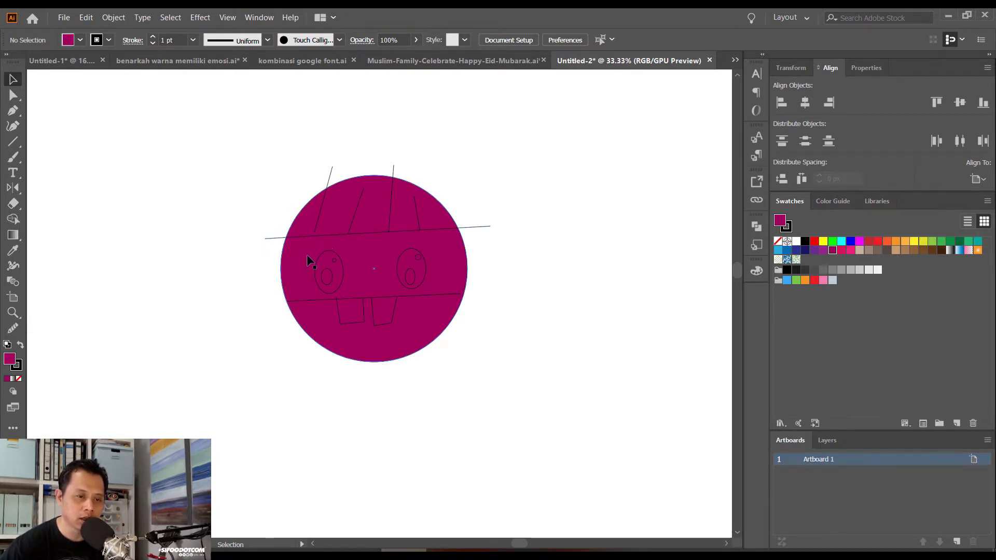
pyautogui.click(291, 275)
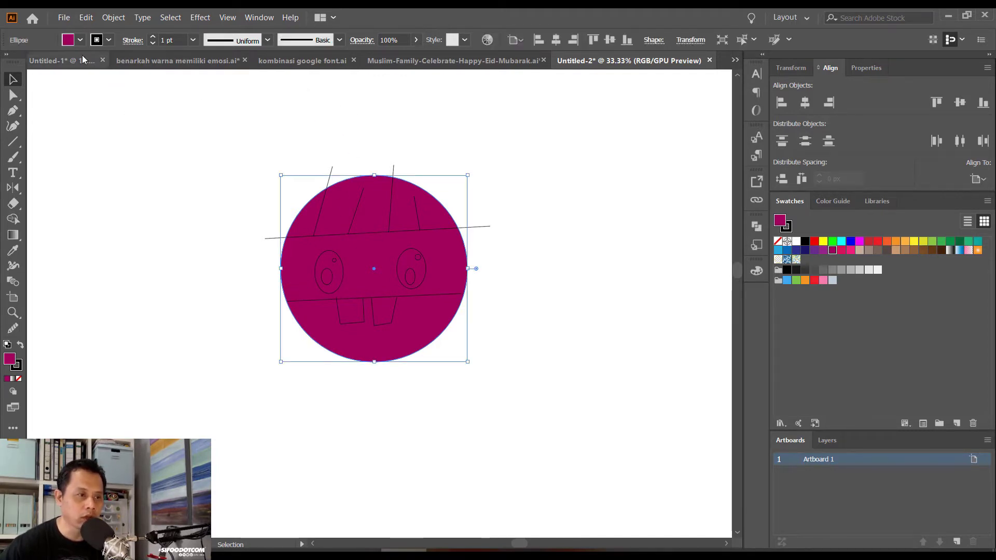
pyautogui.click(80, 40)
pyautogui.click(8, 63)
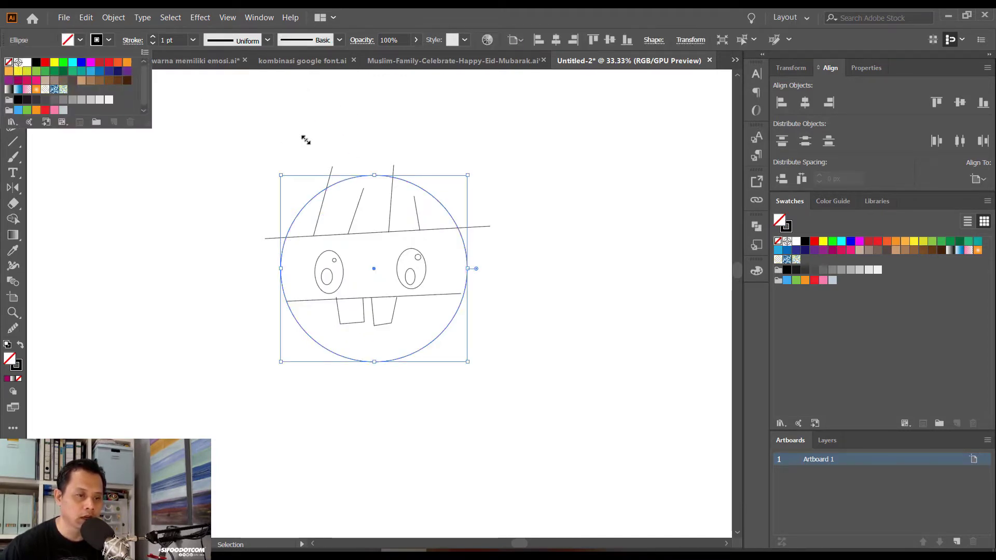
# Marquee-select every path of the face sketch and bring up the Pathfinder panel
pyautogui.click(500, 168)
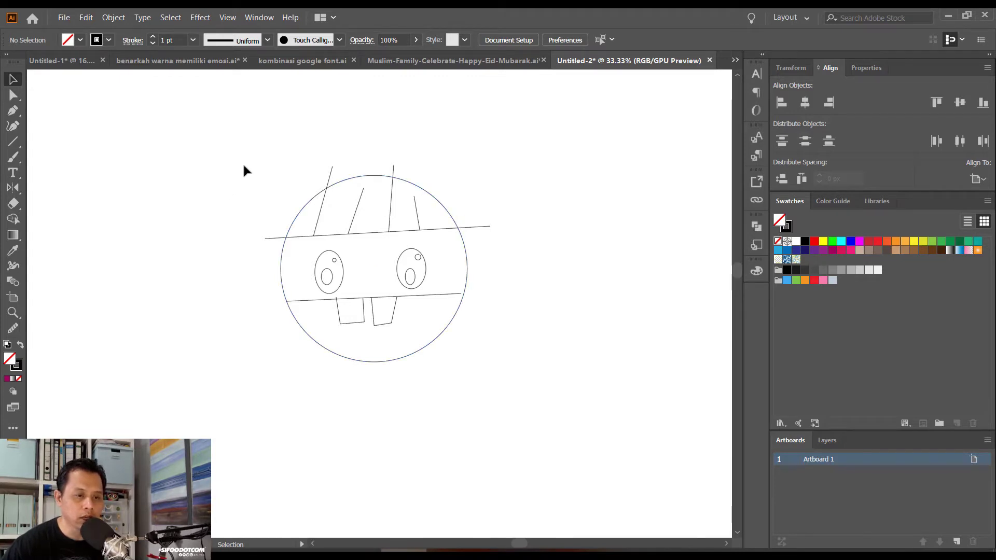
pyautogui.moveTo(229, 171); pyautogui.dragTo(425, 317)
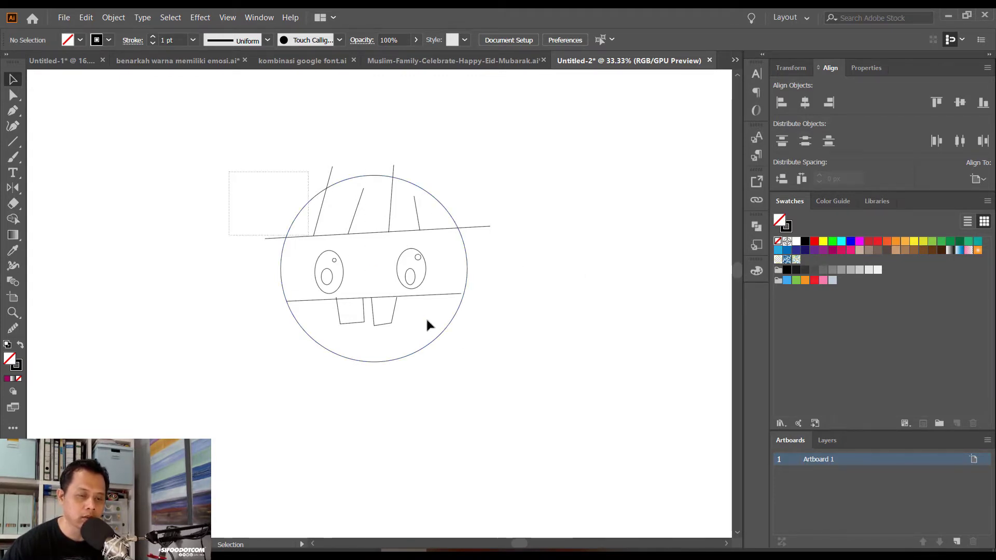
pyautogui.moveTo(217, 125); pyautogui.dragTo(549, 363)
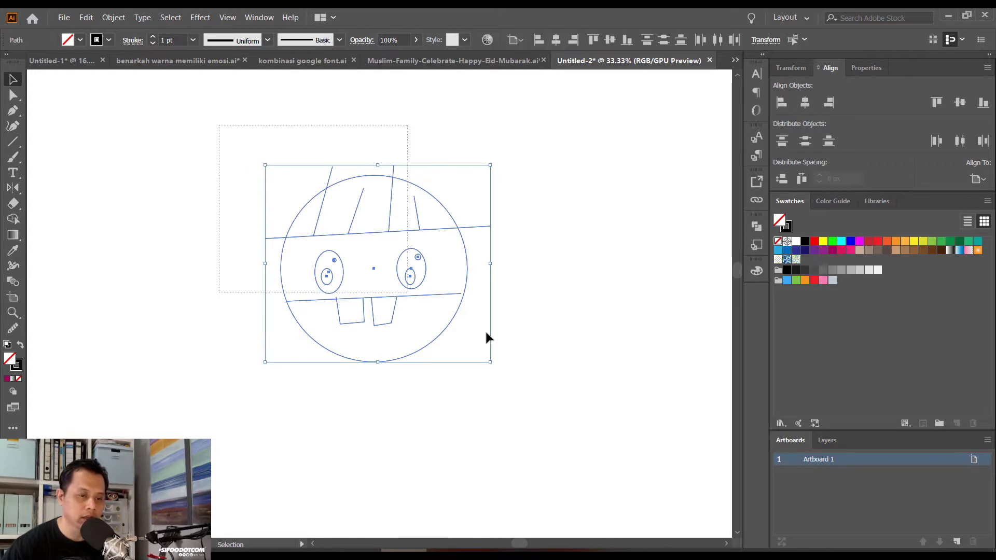
pyautogui.click(756, 228)
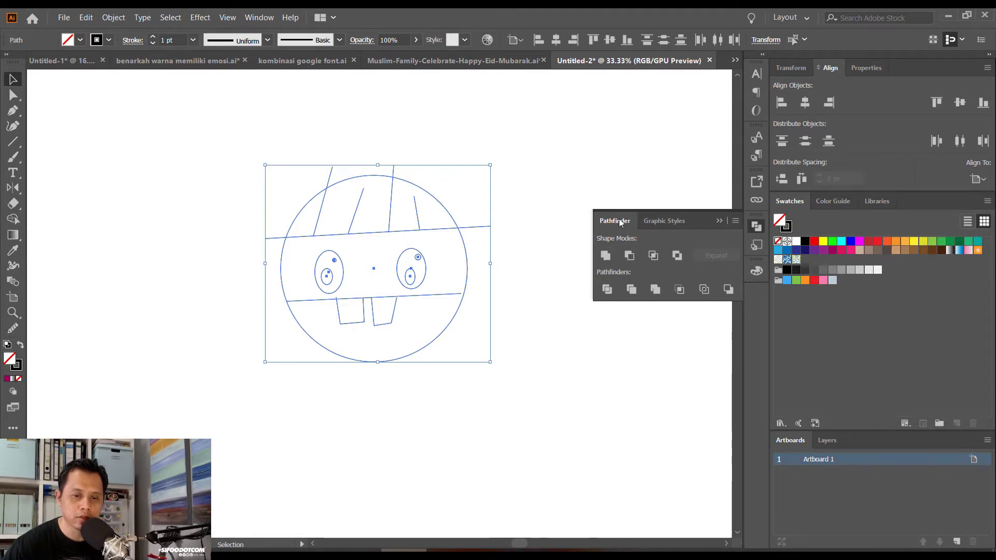
# Divide the circle along the sketch lines with Pathfinder and test a red fill on the group
pyautogui.click(608, 288)
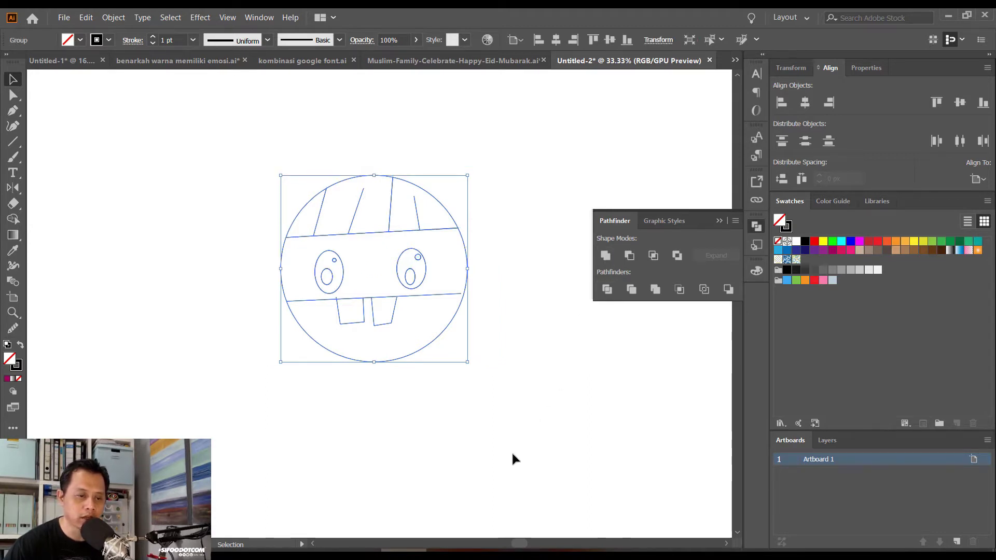
pyautogui.click(529, 419)
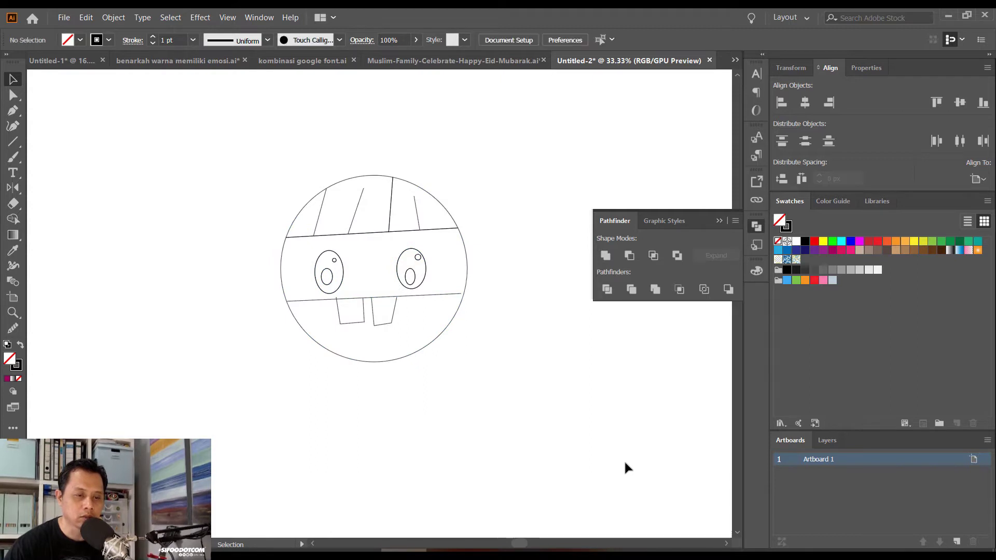
pyautogui.click(362, 176)
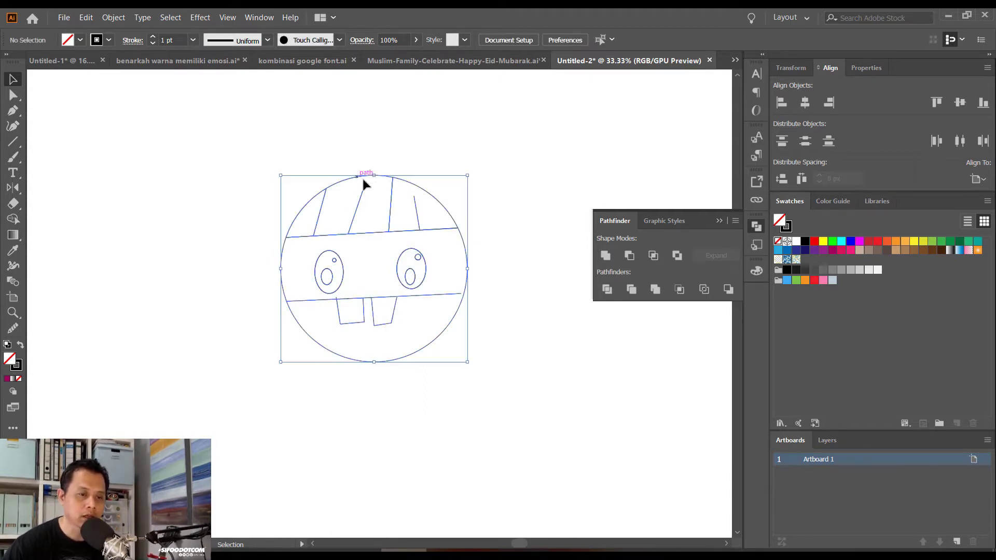
pyautogui.click(815, 242)
pyautogui.click(470, 477)
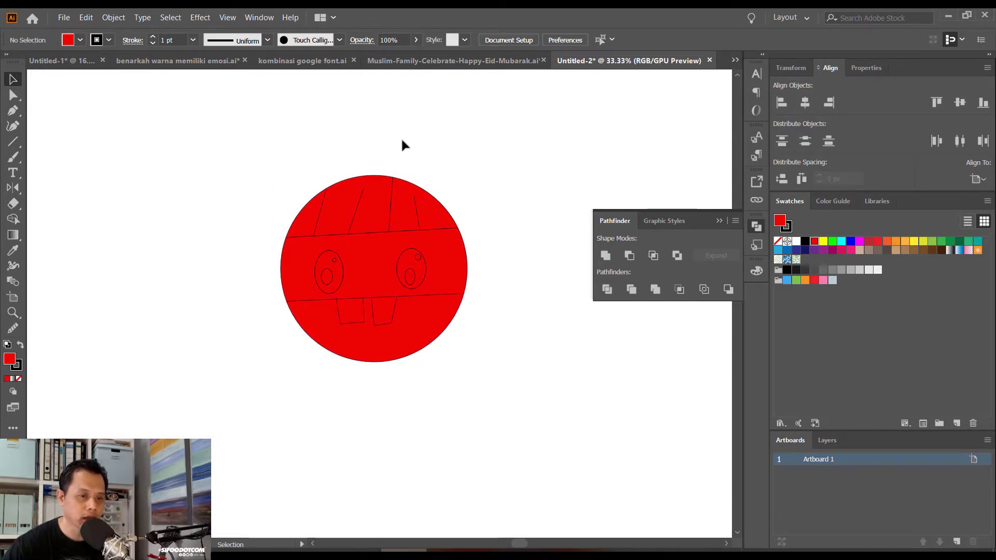
# Select all the divided face artwork and ungroup it into separate pieces
pyautogui.press('a')
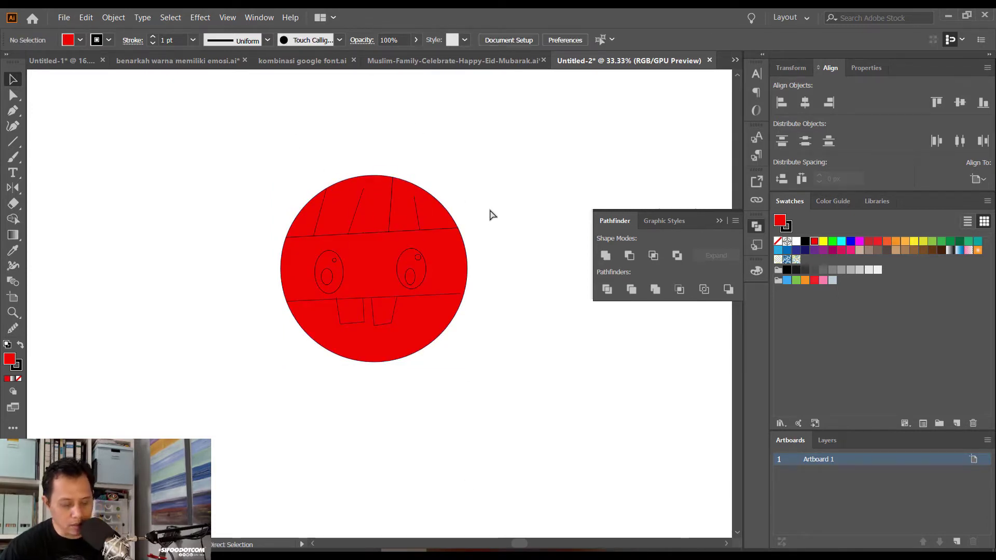
pyautogui.hotkey('ctrl', 'a')
pyautogui.click(373, 147)
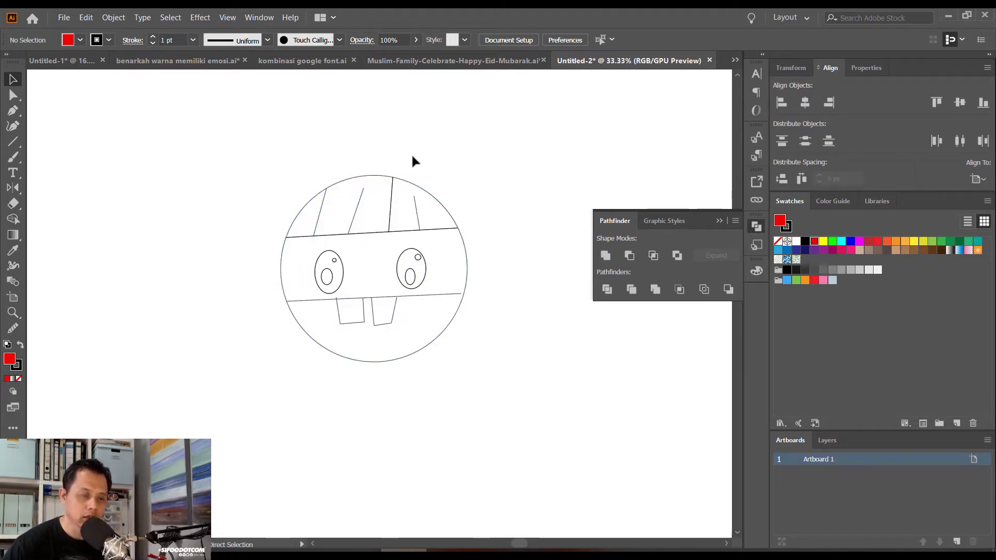
pyautogui.press('v')
pyautogui.hotkey('ctrl', 'a')
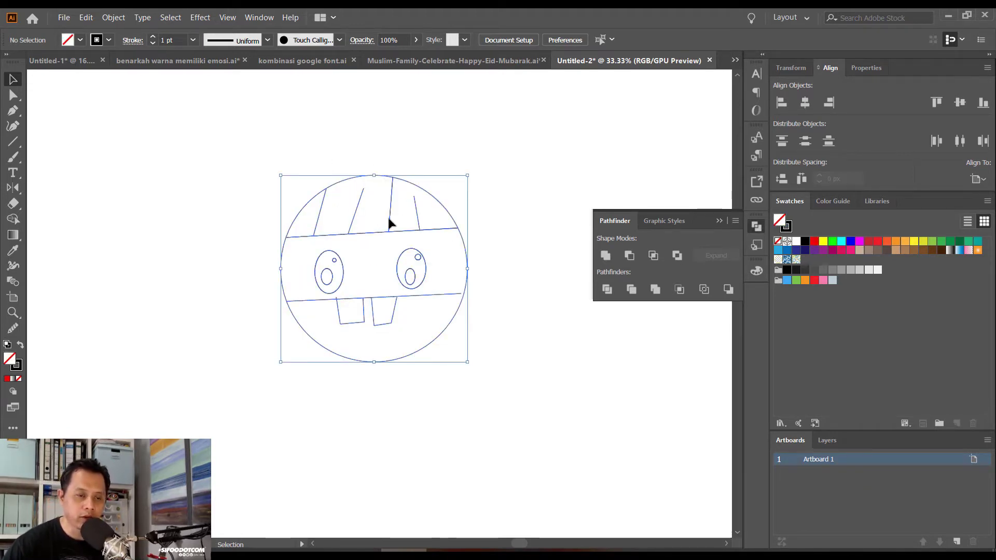
pyautogui.rightClick(389, 220)
pyautogui.click(455, 307)
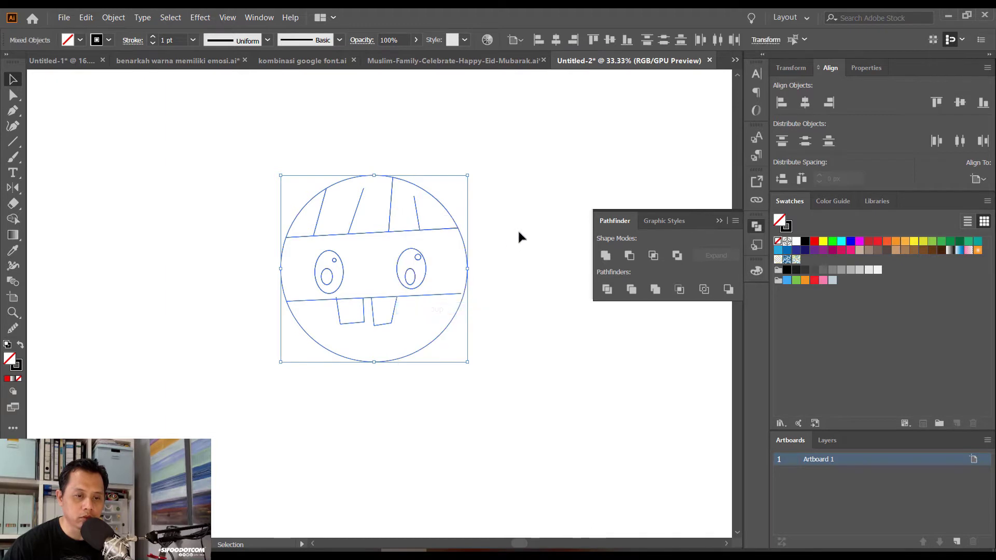
# Nudge the right and left cap pieces to confirm they separated, undoing each move
pyautogui.click(518, 229)
pyautogui.moveTo(439, 200); pyautogui.dragTo(441, 173)
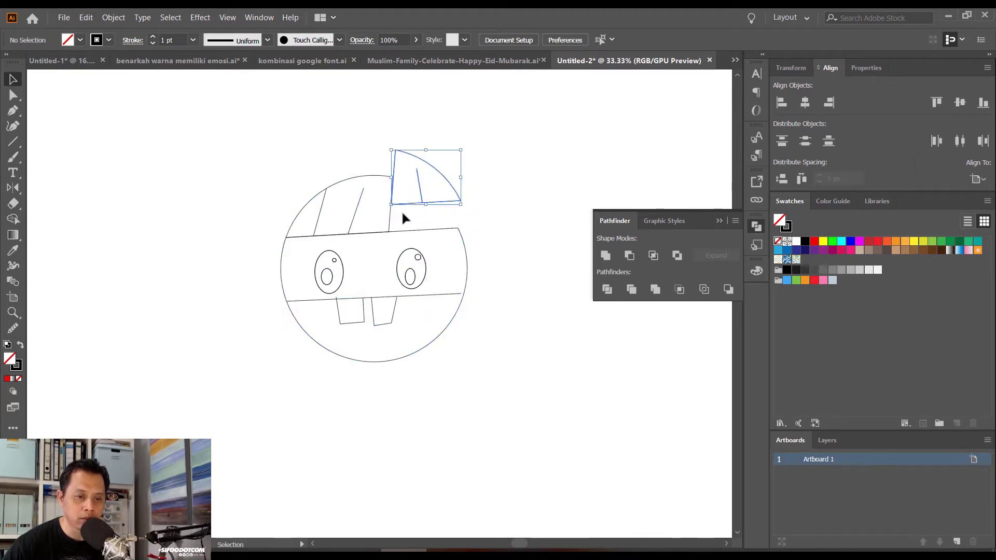
pyautogui.hotkey('ctrl', 'z')
pyautogui.click(356, 172)
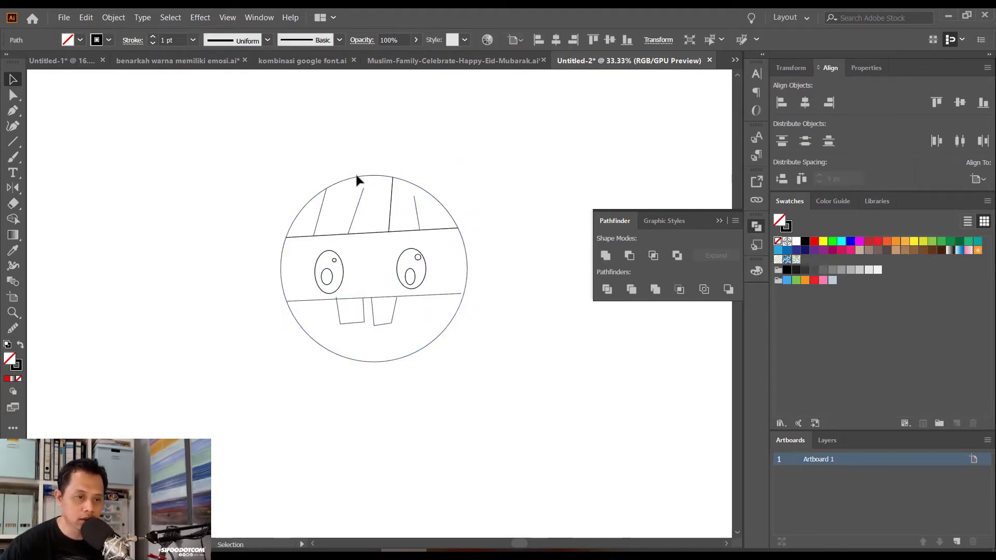
pyautogui.moveTo(357, 178); pyautogui.dragTo(358, 165)
pyautogui.hotkey('ctrl', 'z')
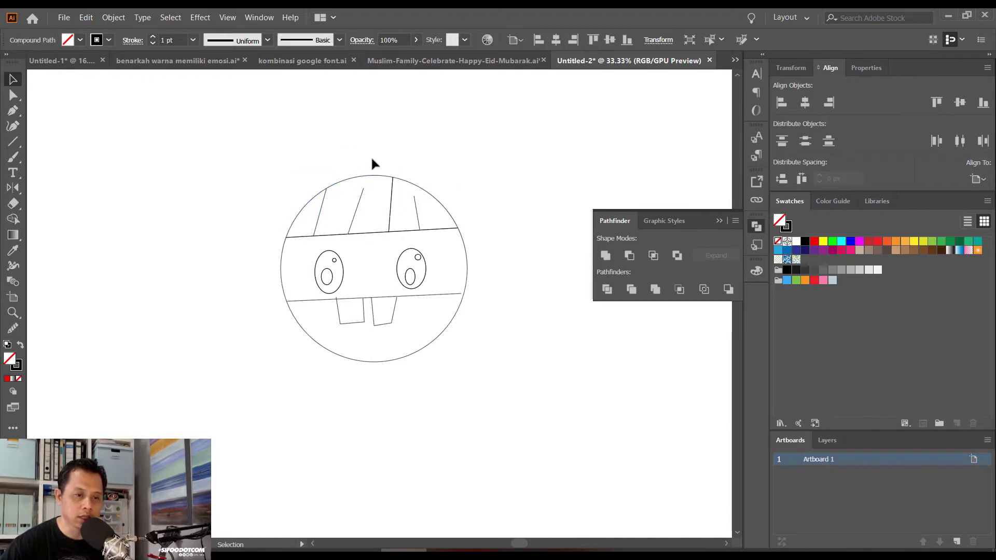
# Colour the cap pieces red and the face area below them yellow
pyautogui.keyDown('shift'); pyautogui.click(402, 179); pyautogui.keyUp('shift')
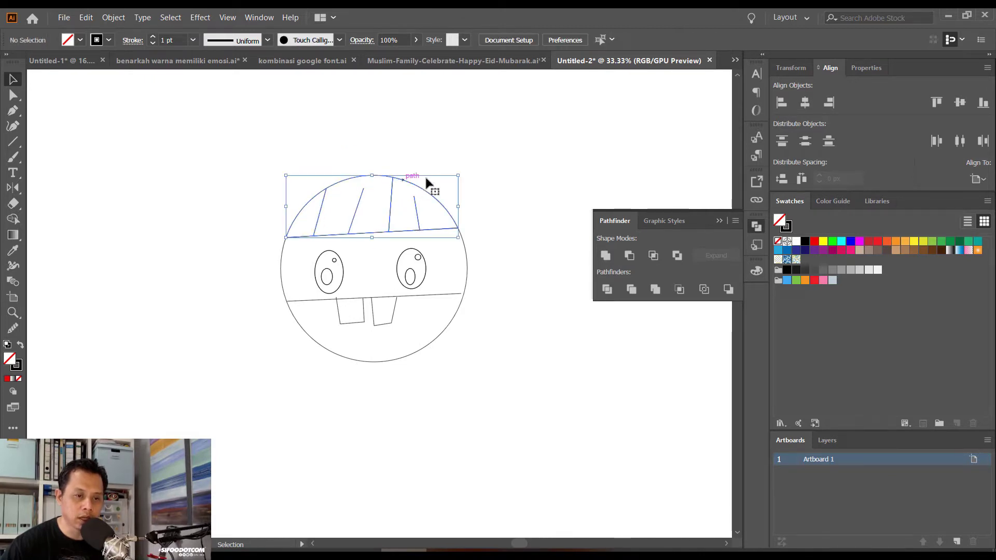
pyautogui.click(815, 241)
pyautogui.click(484, 196)
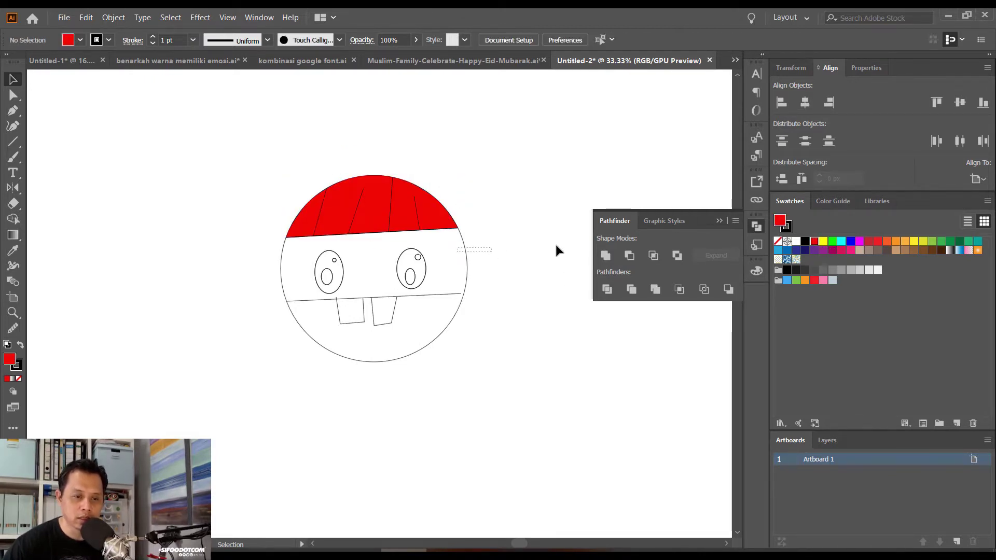
pyautogui.moveTo(458, 248); pyautogui.dragTo(556, 250)
pyautogui.click(823, 241)
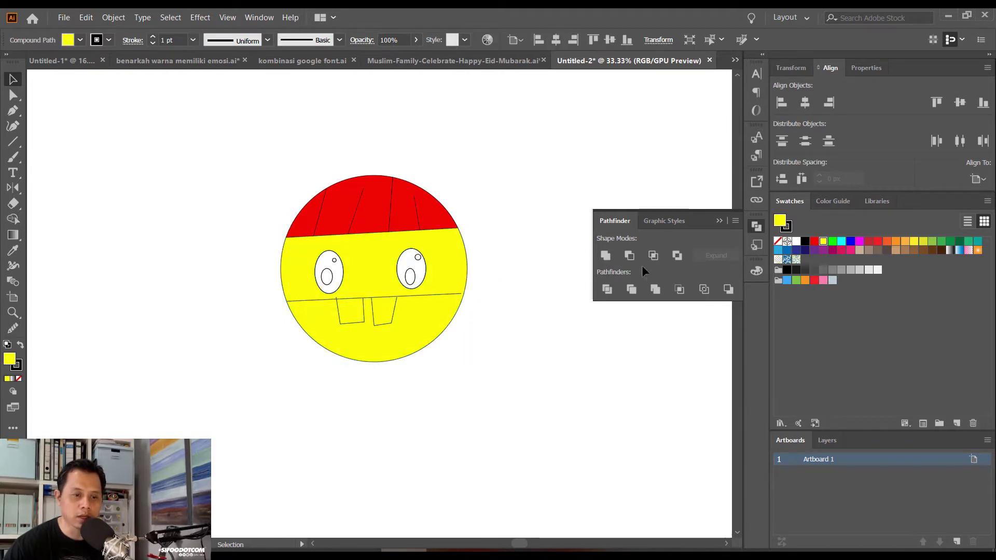
pyautogui.click(631, 290)
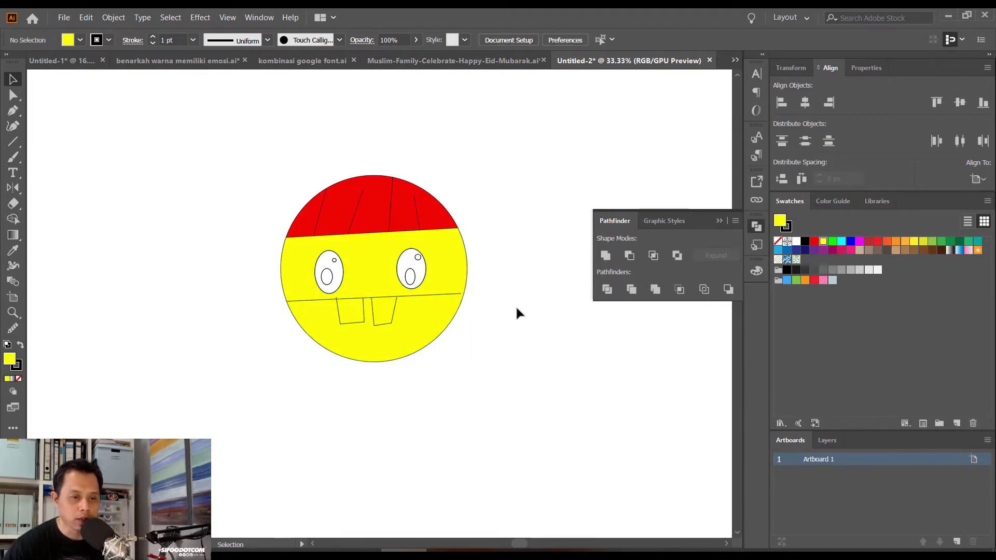
pyautogui.hotkey('ctrl', '1')
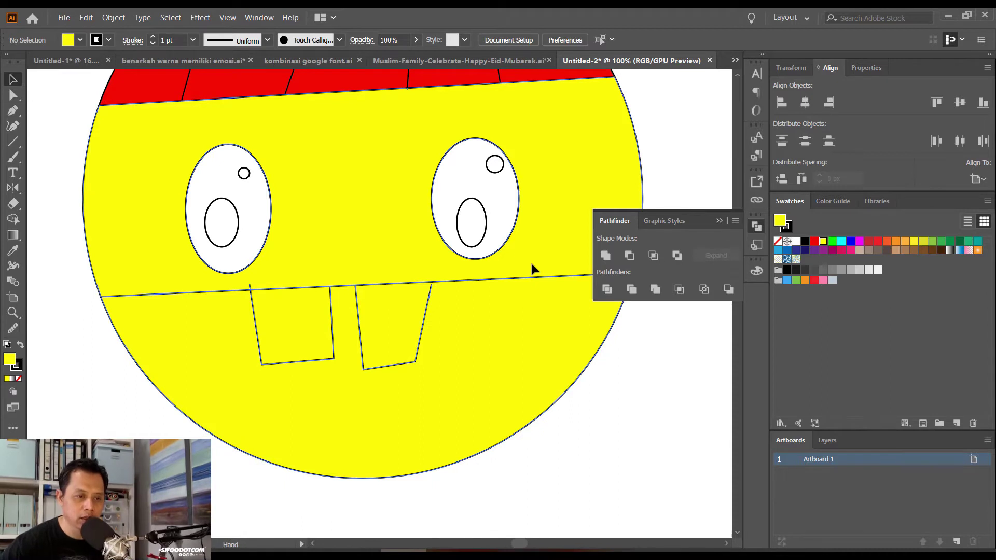
pyautogui.moveTo(374, 286); pyautogui.dragTo(219, 338)
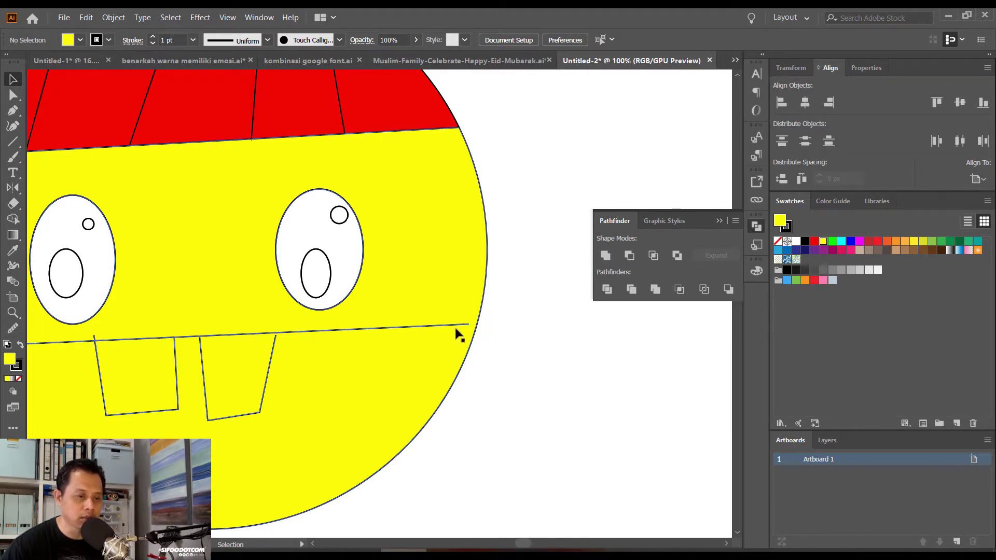
pyautogui.hotkey('ctrl', '-')
pyautogui.hotkey('ctrl', '-')
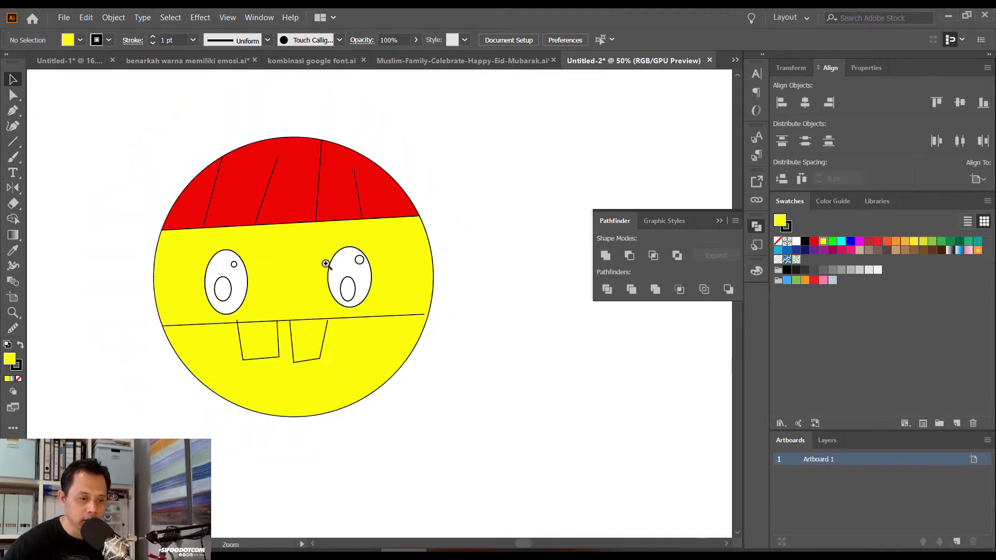
pyautogui.keyDown('alt'); pyautogui.scroll(1, 403, 349); pyautogui.keyUp('alt')
pyautogui.keyDown('alt'); pyautogui.scroll(3, 433, 362); pyautogui.keyUp('alt')
pyautogui.keyDown('alt'); pyautogui.scroll(1, 348, 340); pyautogui.keyUp('alt')
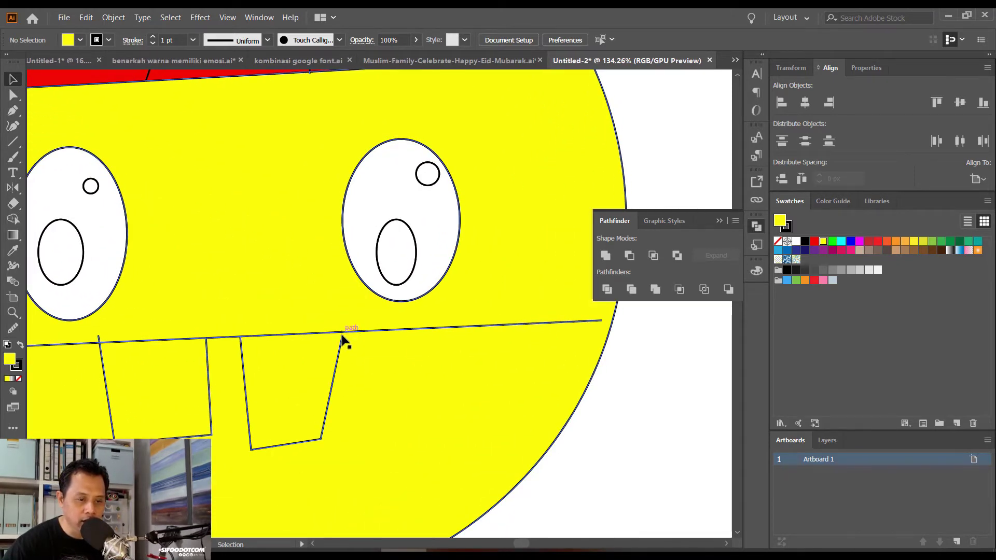
pyautogui.keyDown('alt'); pyautogui.scroll(-1, 307, 325); pyautogui.keyUp('alt')
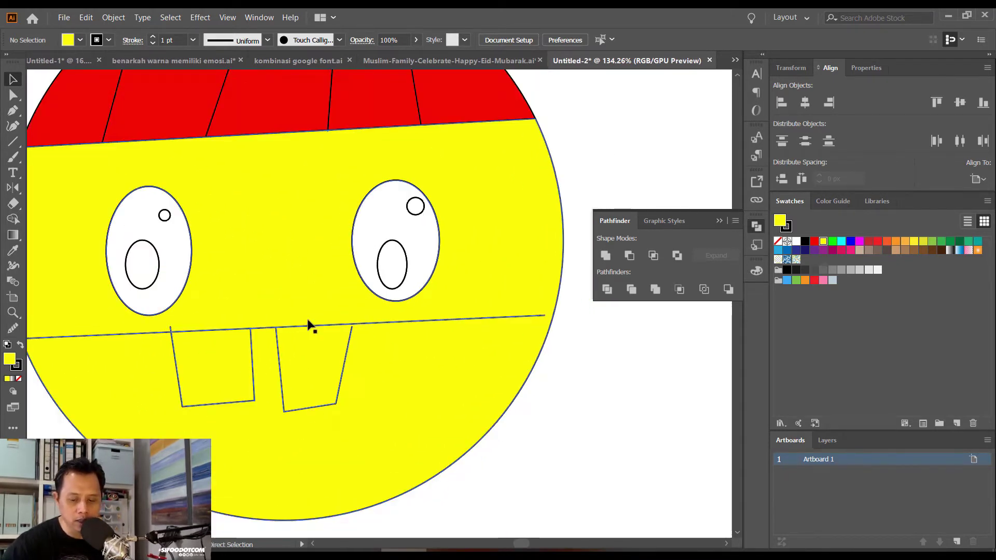
pyautogui.keyDown('alt'); pyautogui.scroll(-3, 307, 324); pyautogui.keyUp('alt')
pyautogui.click(308, 324)
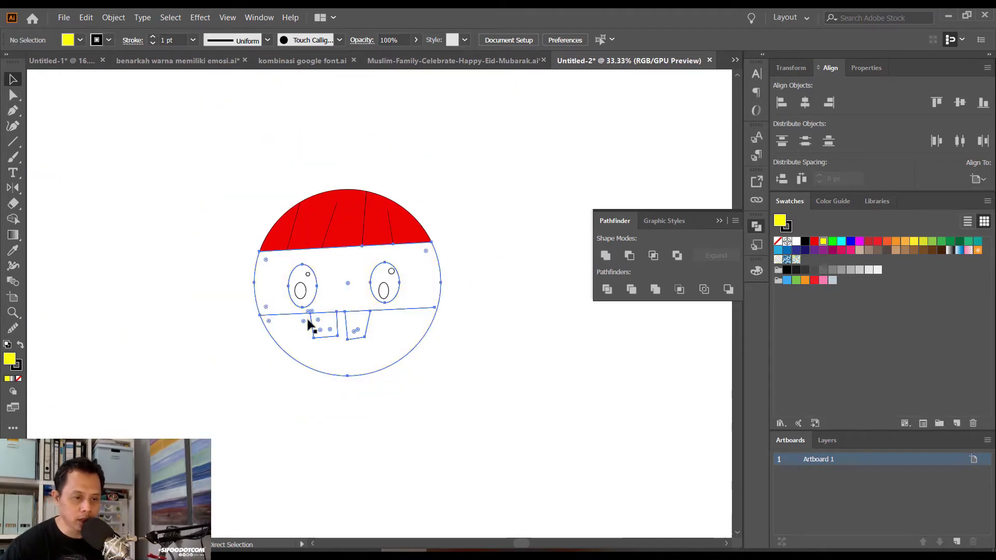
pyautogui.hotkey('ctrl', 'z')
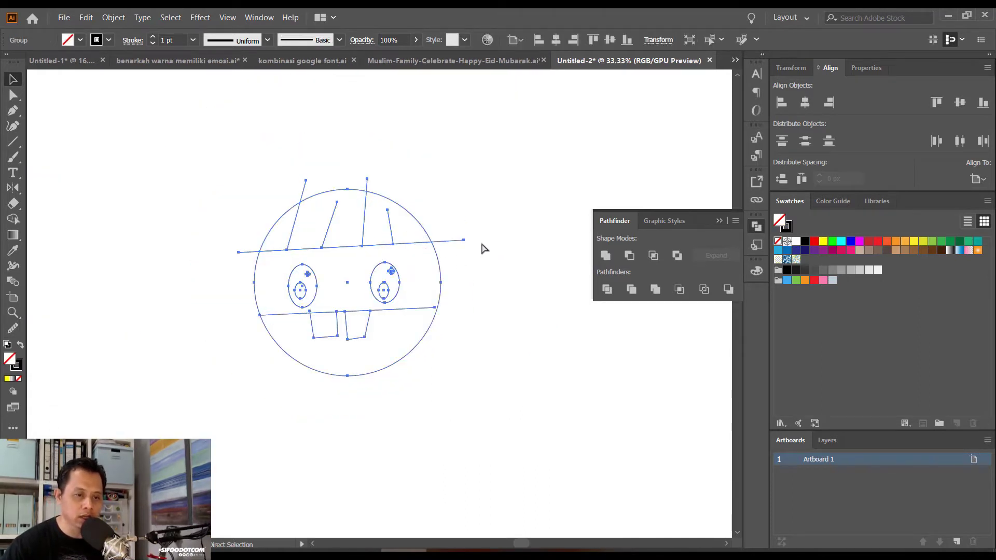
pyautogui.hotkey('ctrl', 'a')
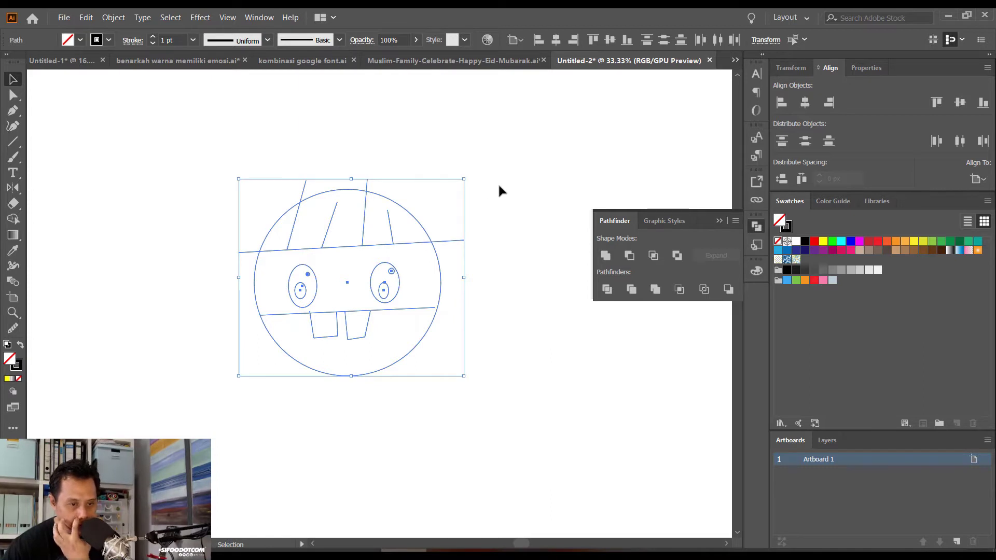
pyautogui.click(445, 171)
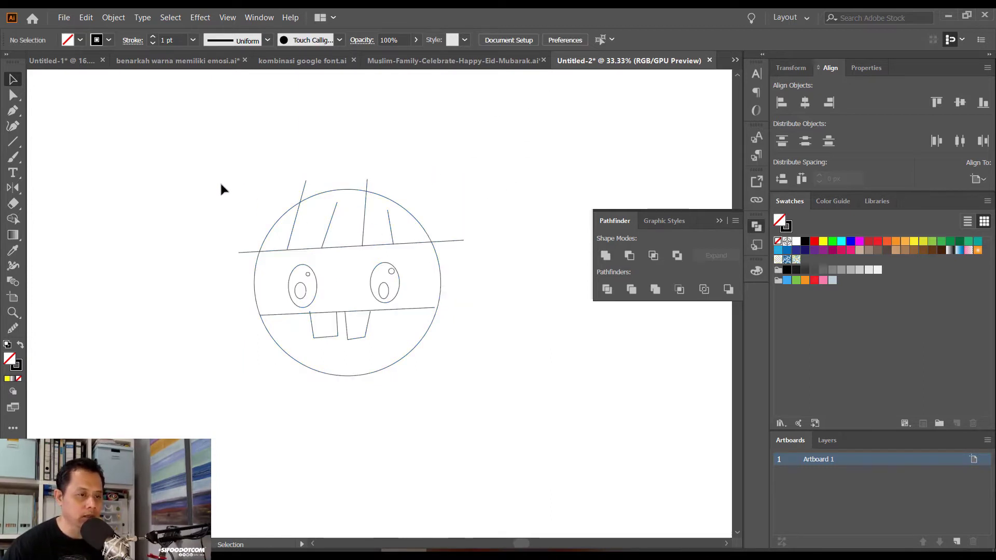
pyautogui.moveTo(233, 182); pyautogui.dragTo(459, 401)
pyautogui.hotkey('ctrl', 'h')
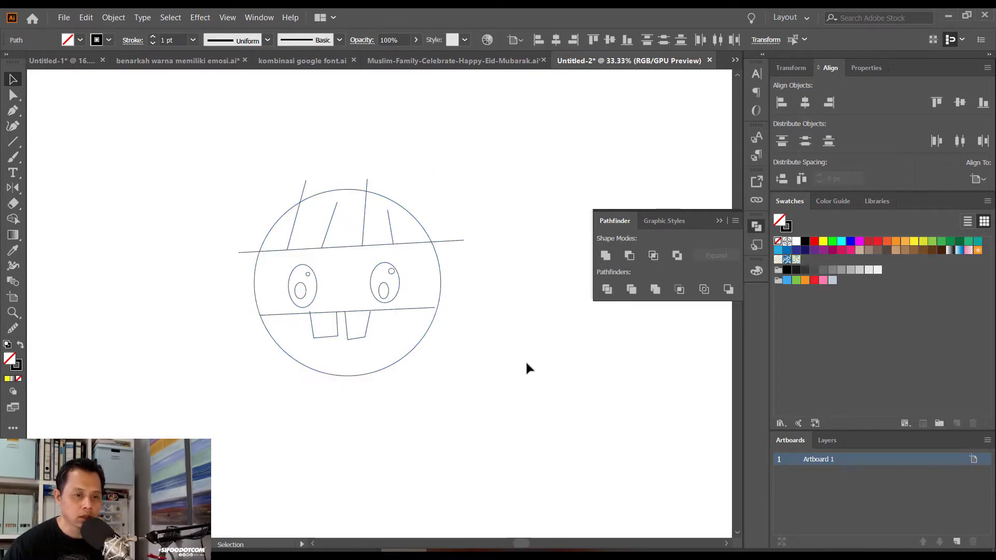
pyautogui.click(383, 284)
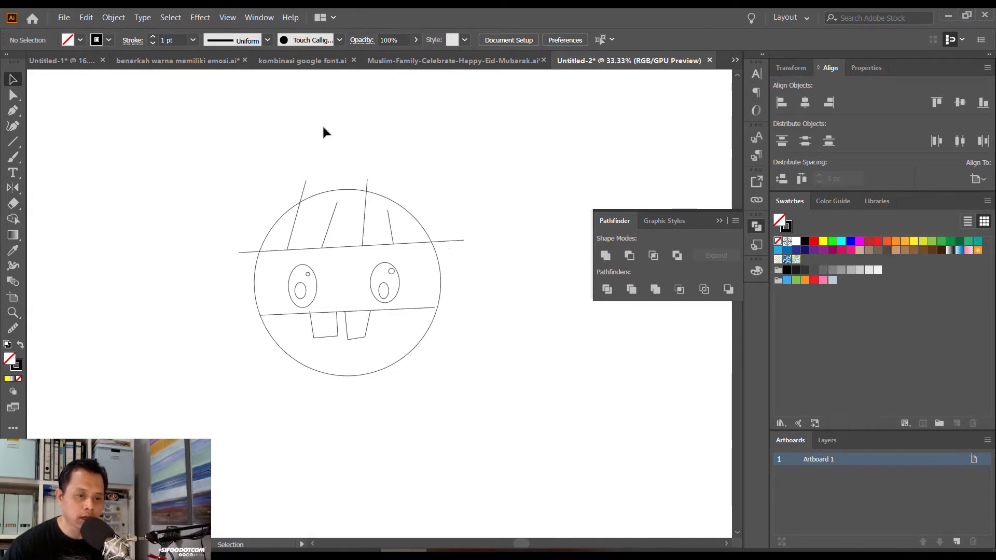
pyautogui.click(13, 95)
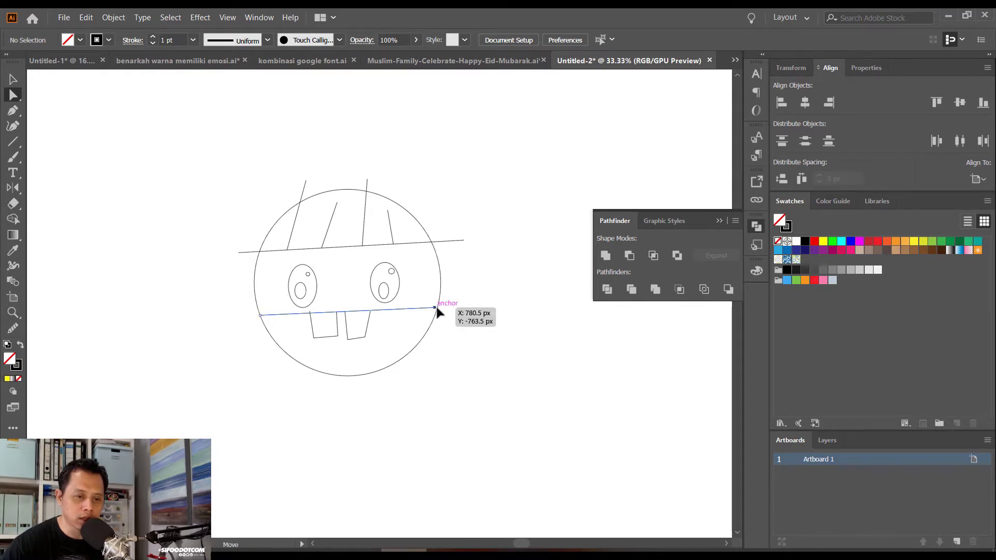
# Drag both ends of the lower line outward past the circle edge
pyautogui.moveTo(435, 308); pyautogui.dragTo(456, 307)
pyautogui.moveTo(251, 315); pyautogui.dragTo(248, 316)
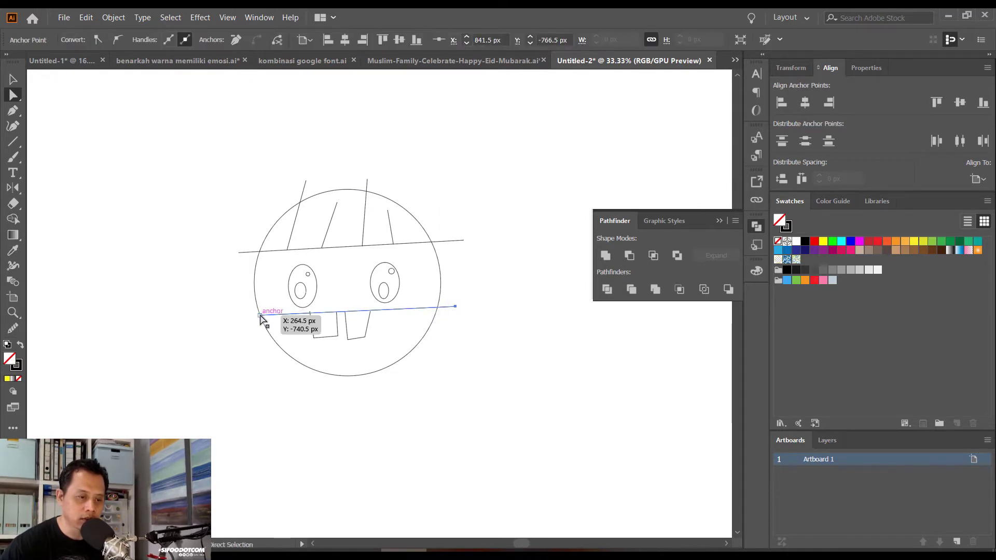
pyautogui.click(452, 263)
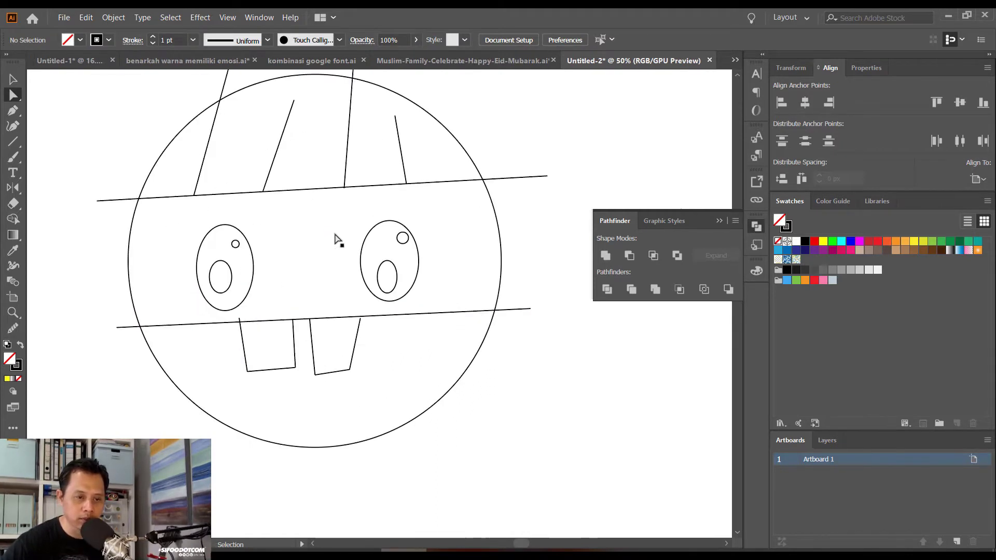
pyautogui.hotkey('ctrl', '=')
pyautogui.hotkey('ctrl', '=')
pyautogui.hotkey('ctrl', '-')
pyautogui.hotkey('ctrl', '-')
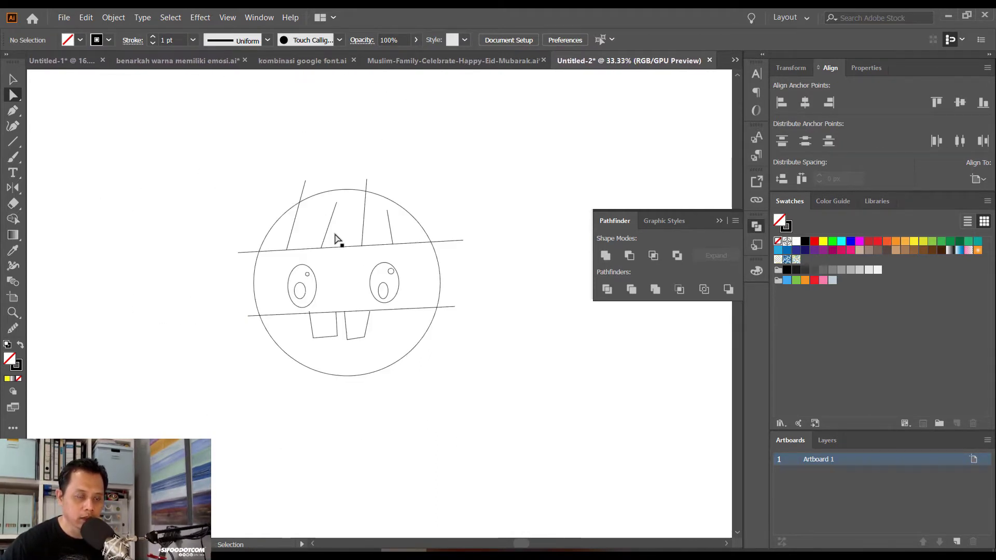
# Zoom in around the mouth and teeth to check the extended line, then zoom back out
pyautogui.press('z')
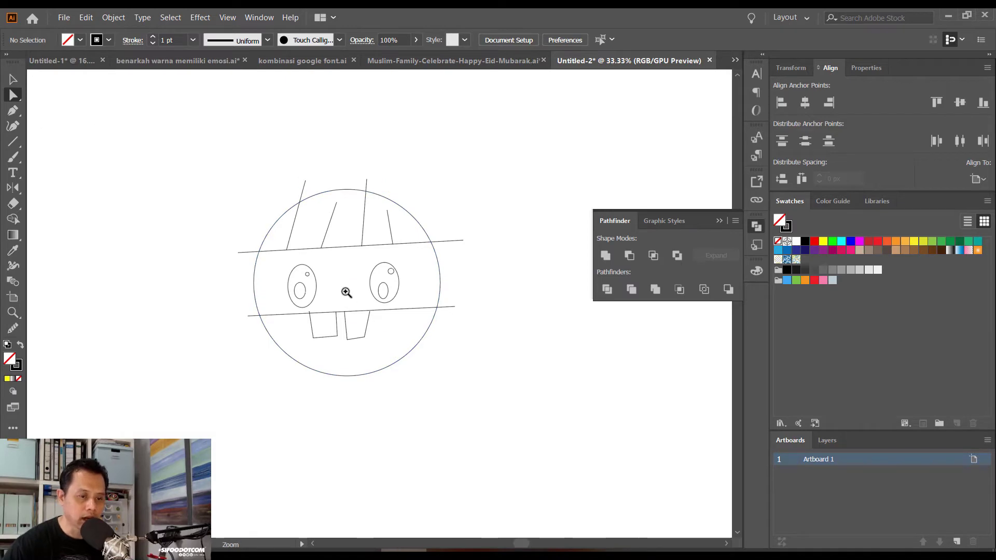
pyautogui.click(346, 289)
pyautogui.moveTo(465, 359); pyautogui.dragTo(553, 380)
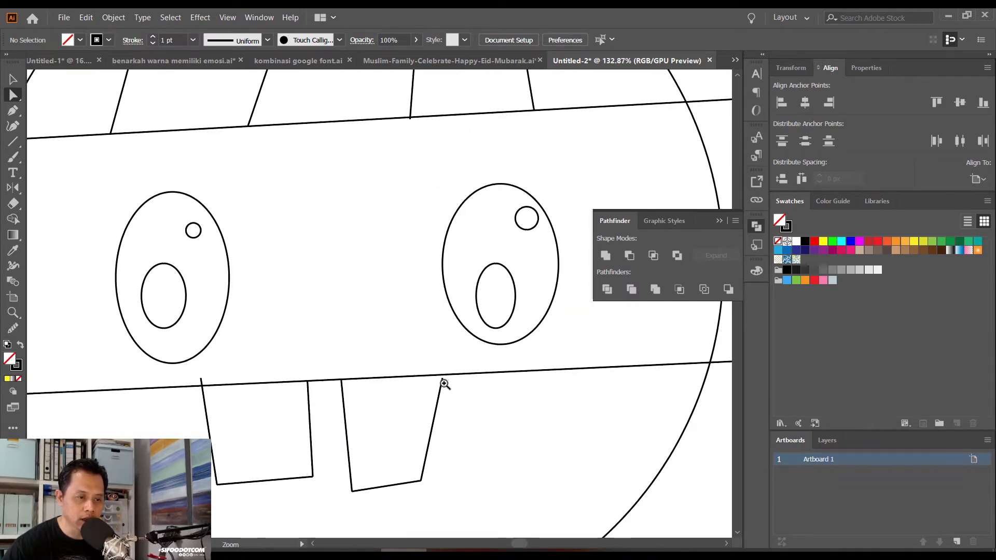
pyautogui.hotkey('ctrl', '-')
pyautogui.hotkey('ctrl', '-')
pyautogui.hotkey('ctrl', '-')
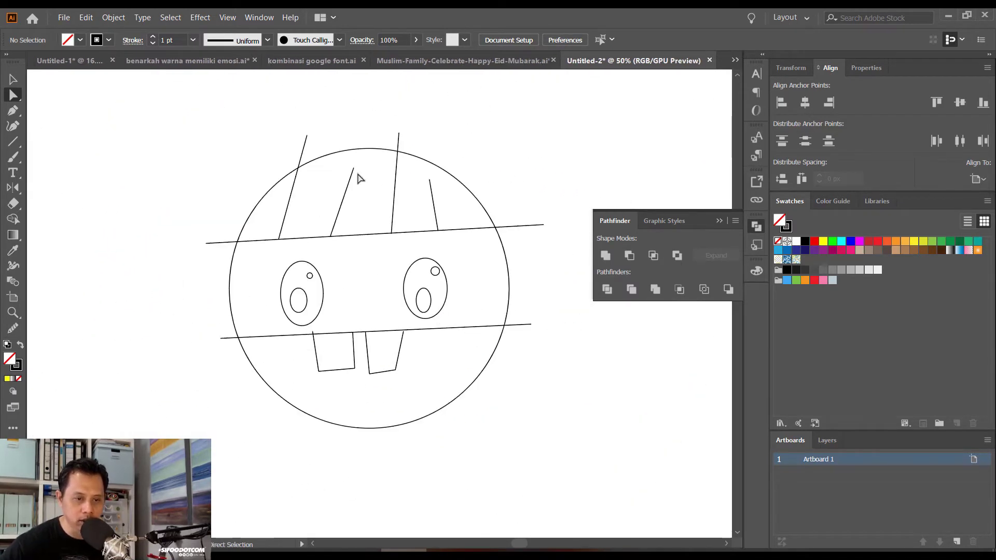
pyautogui.moveTo(371, 234)
pyautogui.mouseDown()
pyautogui.moveTo(356, 251)
pyautogui.moveTo(332, 252)
pyautogui.mouseUp()
pyautogui.press('v')
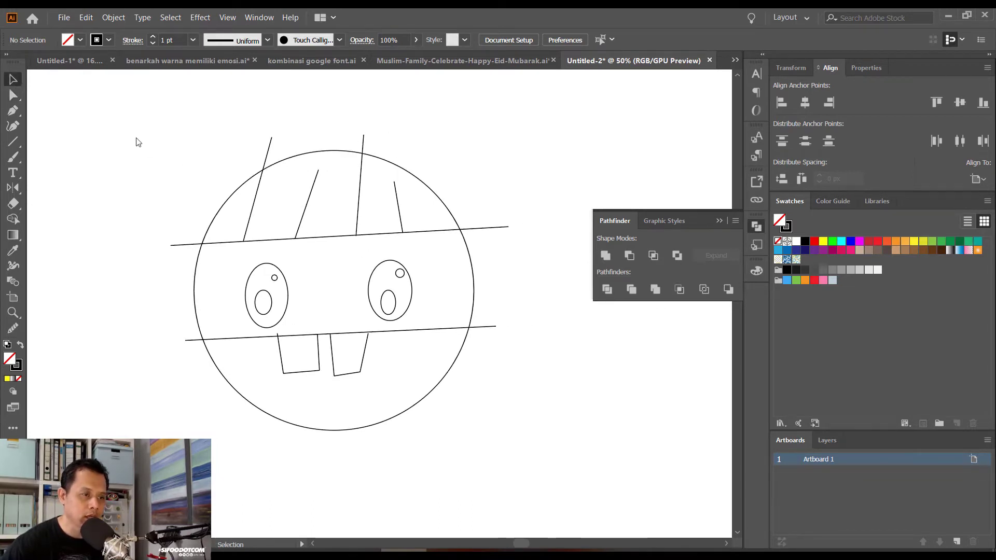
pyautogui.hotkey('ctrl', 'z')
# Select all the artwork, apply Pathfinder Divide, and reselect the whole face drawing
pyautogui.hotkey('ctrl', 'a')
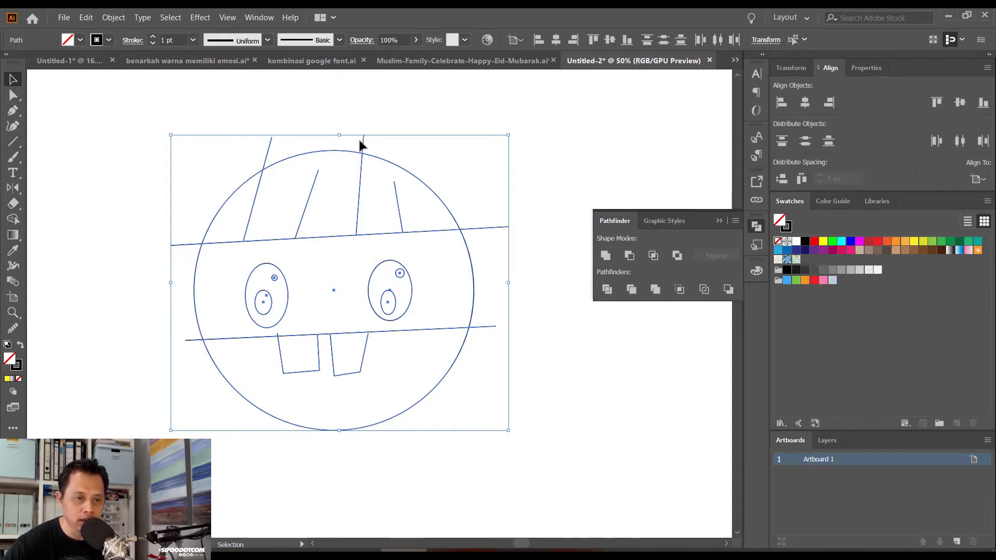
pyautogui.click(607, 289)
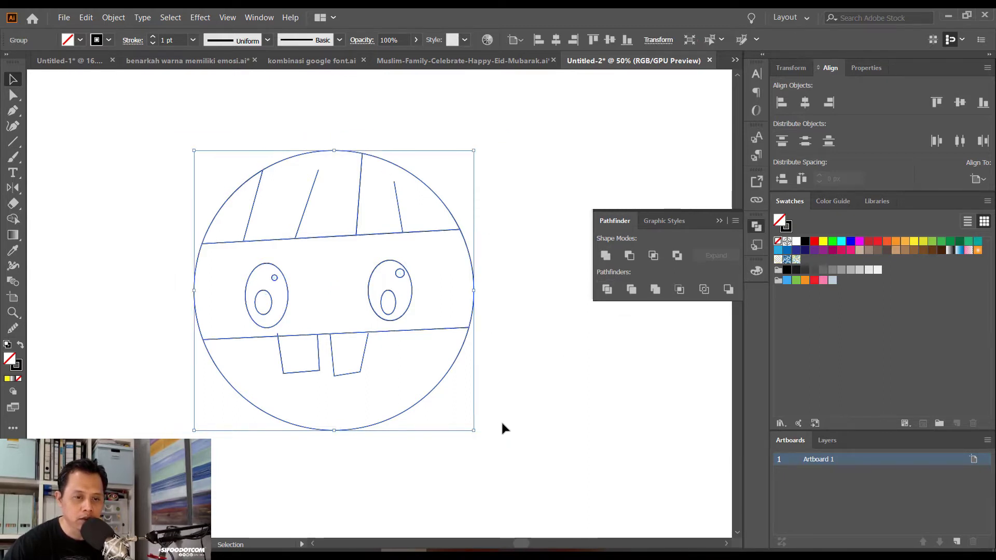
pyautogui.click(533, 348)
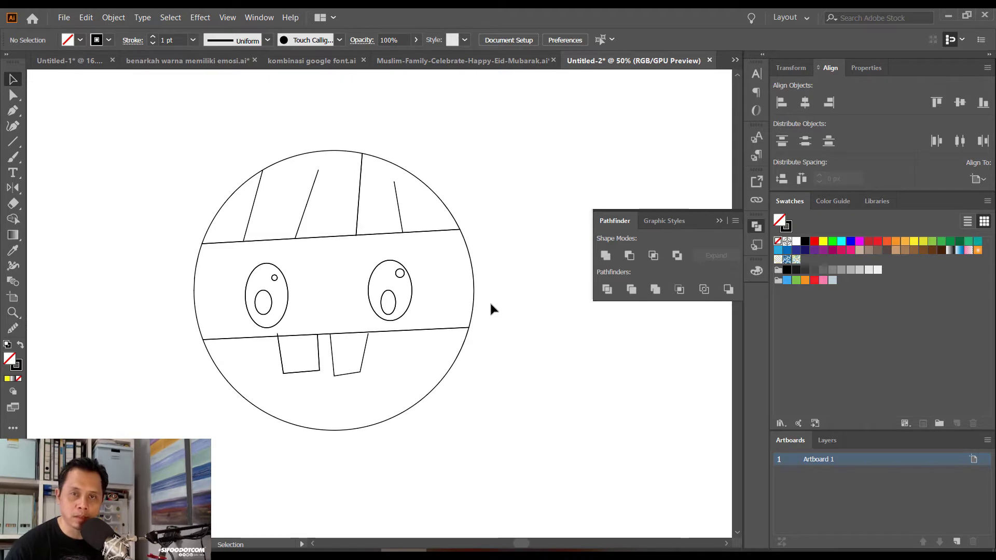
pyautogui.hotkey('ctrl', '-')
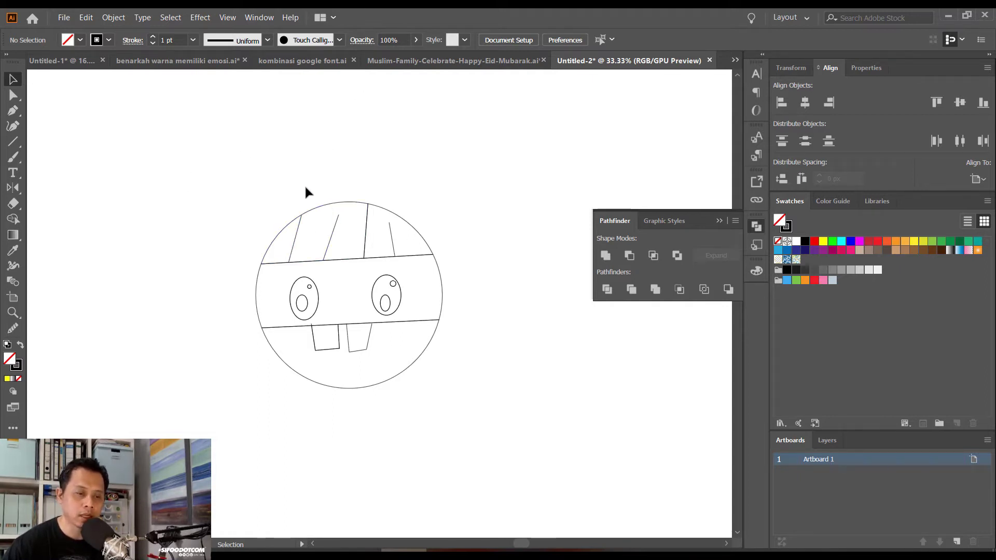
pyautogui.moveTo(190, 159); pyautogui.dragTo(525, 438)
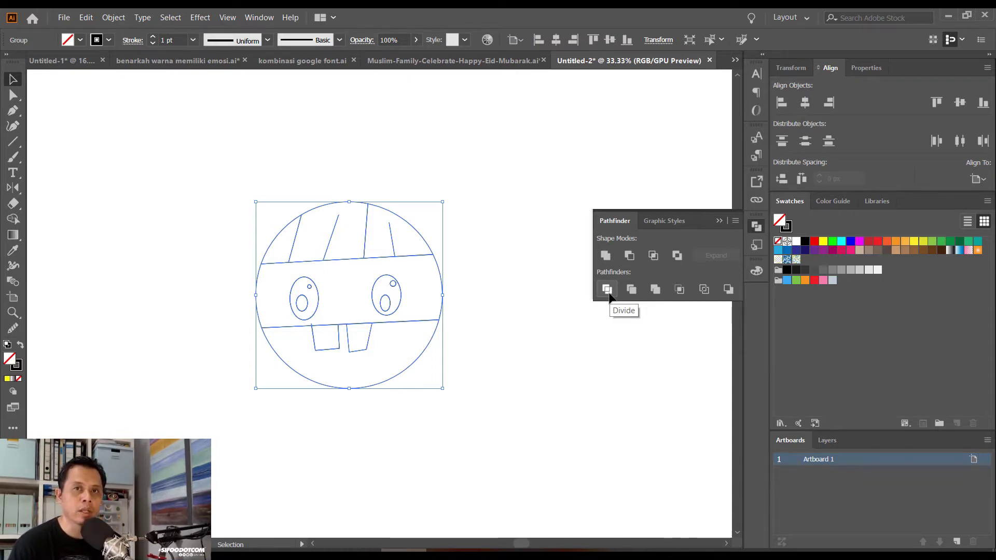
# Apply Pathfinder Divide to the selected head and pick the Live Paint Bucket (K)
pyautogui.click(607, 289)
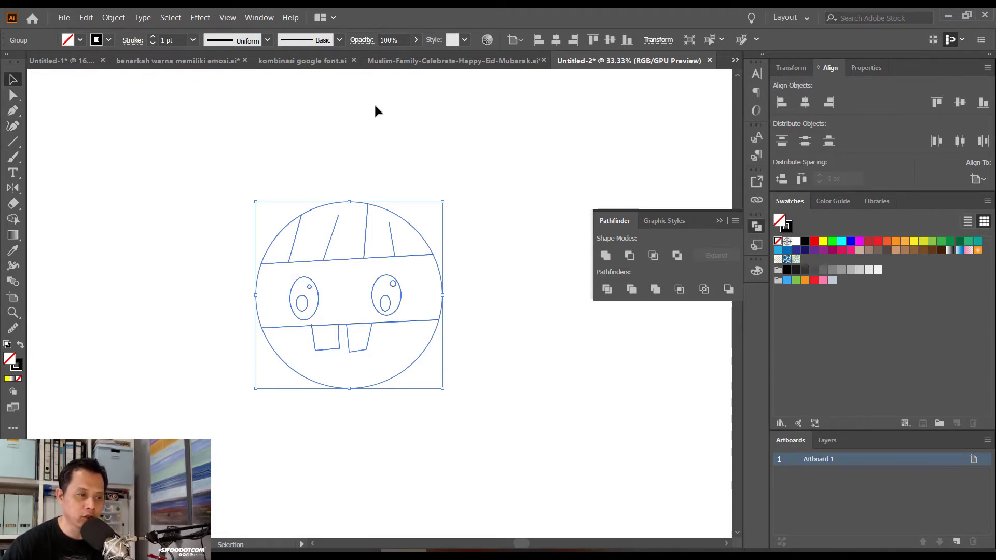
pyautogui.press('k')
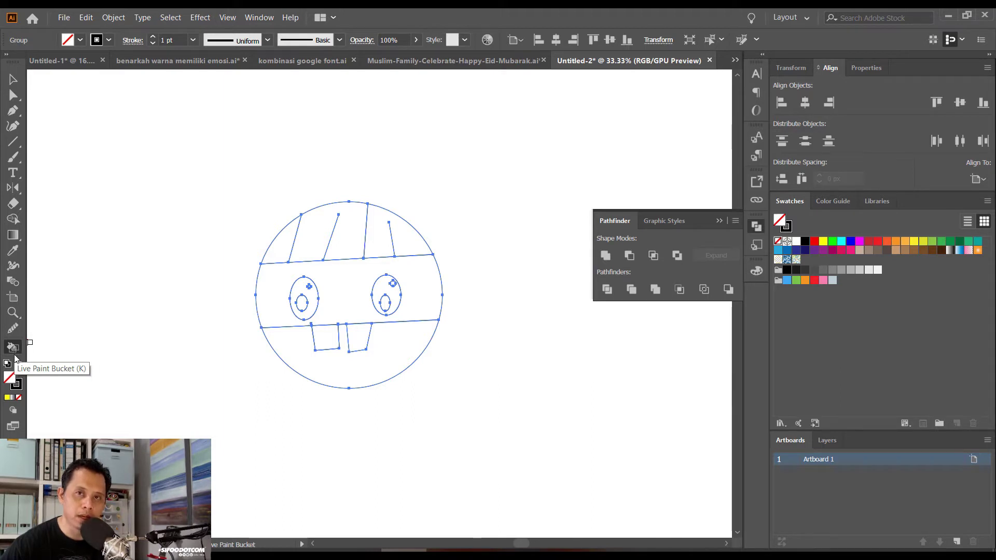
# Click the selected face artwork with the Live Paint Bucket to make it a Live Paint group
pyautogui.click(15, 353)
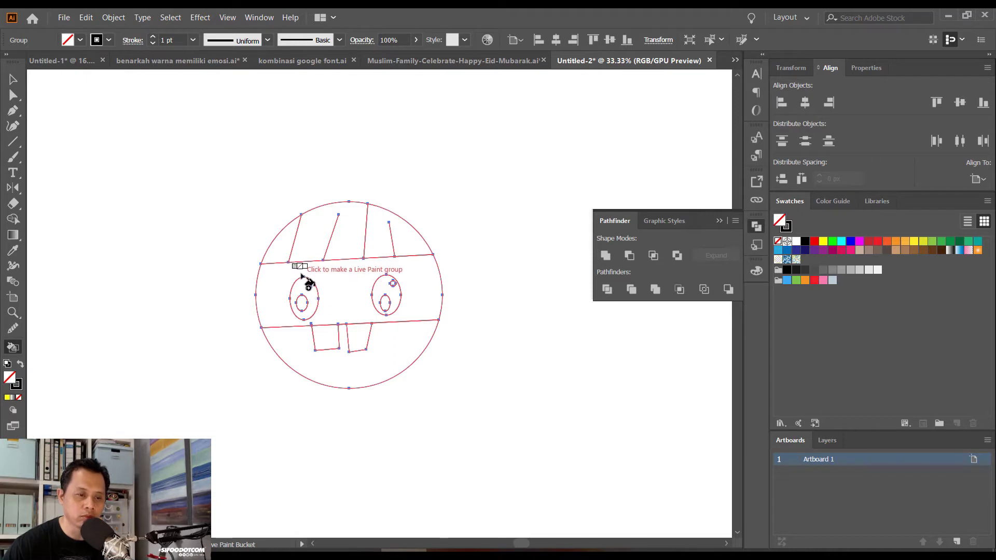
pyautogui.click(319, 272)
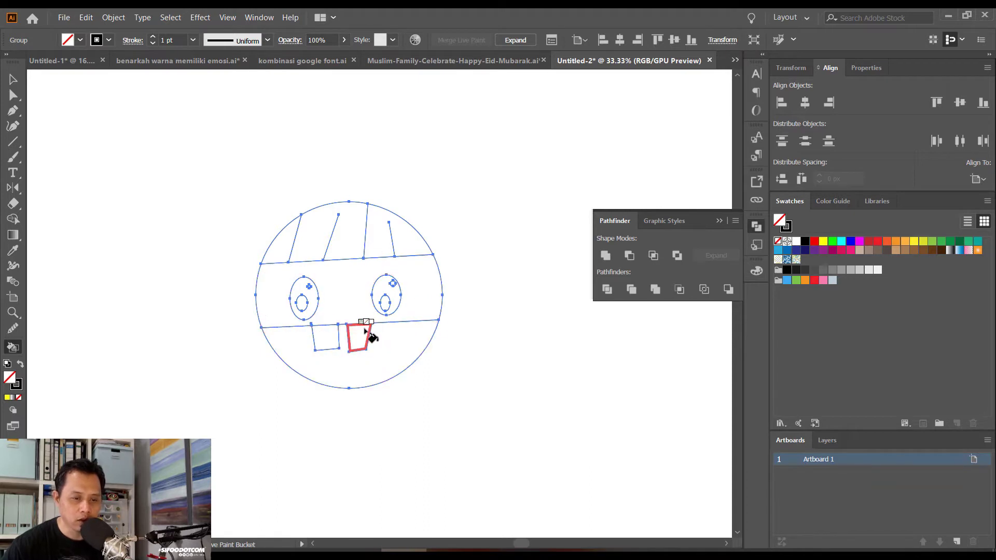
# Zoom in on the face and choose yellow as the Live Paint fill colour
pyautogui.press('+')
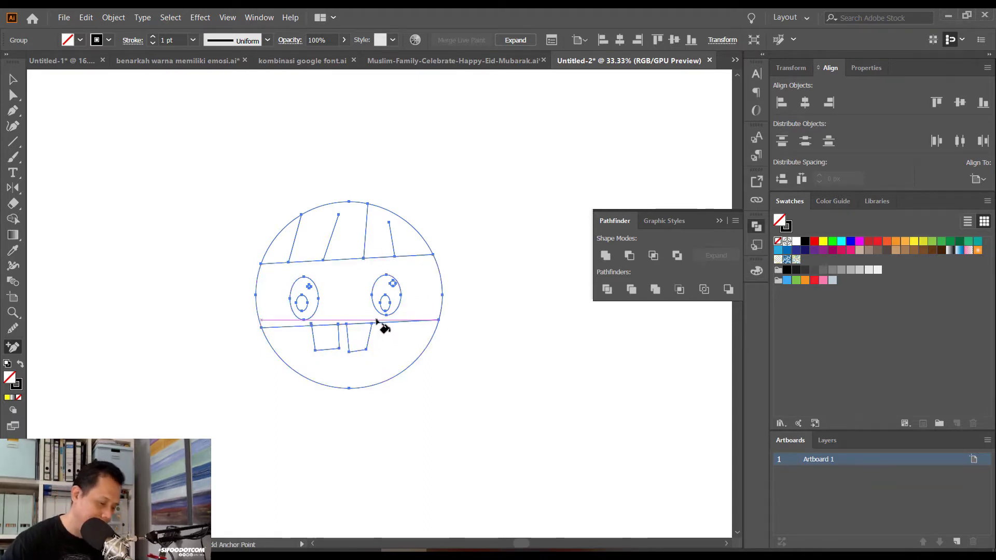
pyautogui.hotkey('ctrl', '+')
pyautogui.hotkey('ctrl', '+')
pyautogui.hotkey('ctrl', '+')
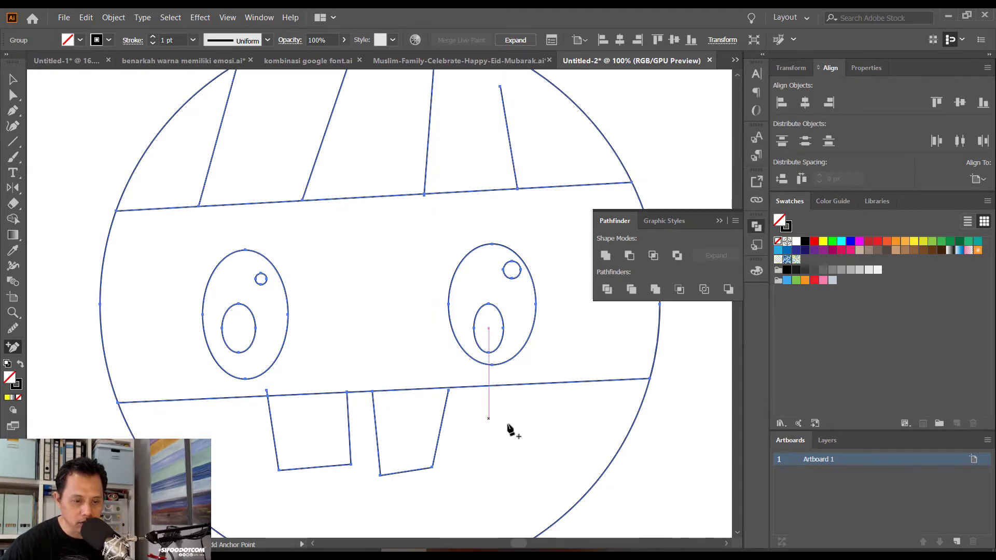
pyautogui.press('k')
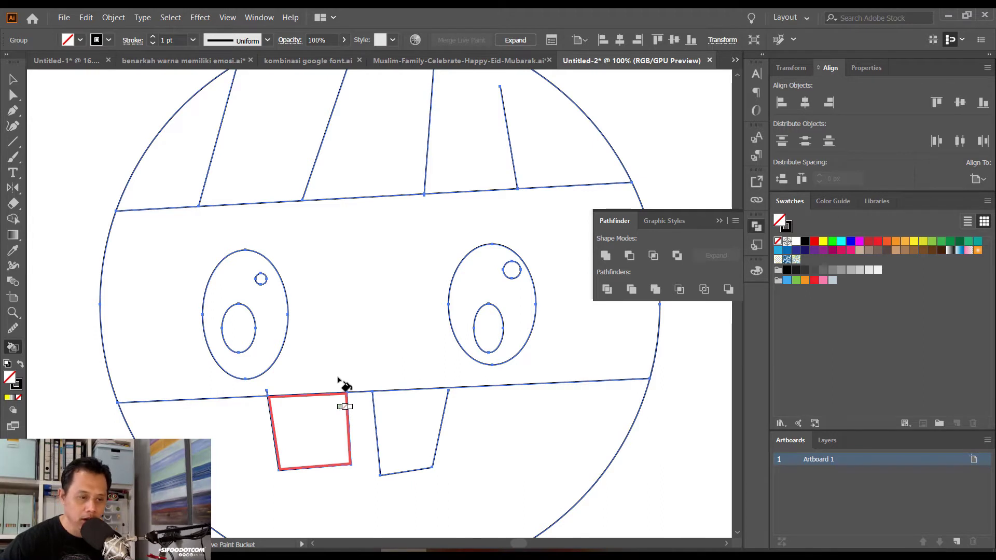
pyautogui.scroll(-3, 378, 231)
pyautogui.scroll(1, 315, 267)
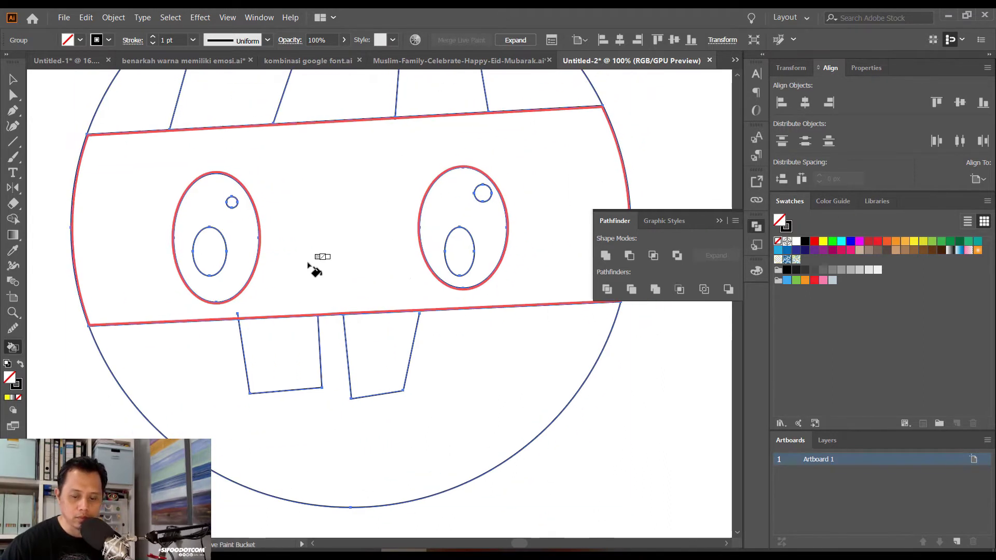
pyautogui.scroll(-2, 308, 265)
pyautogui.scroll(-2, 310, 266)
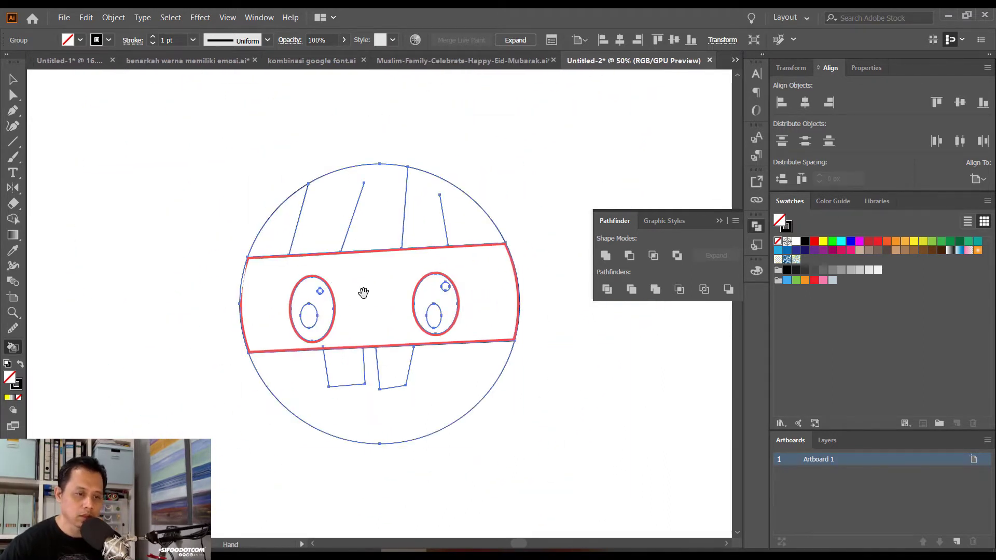
pyautogui.moveTo(363, 290); pyautogui.dragTo(352, 257)
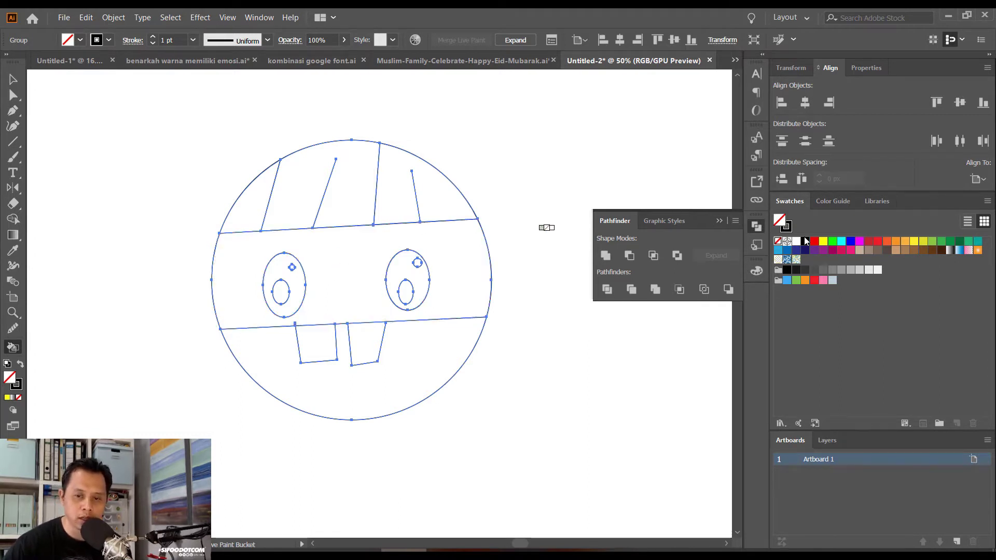
pyautogui.click(823, 241)
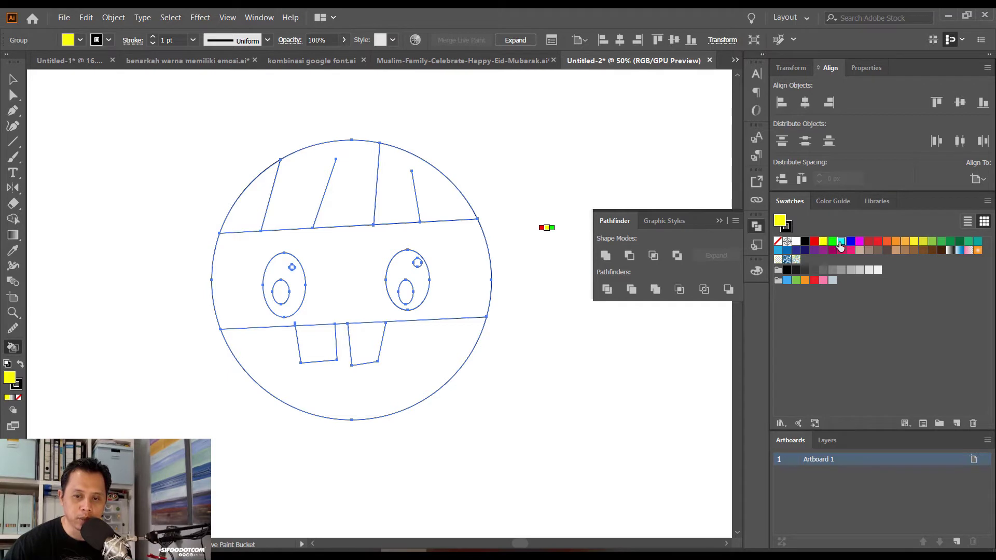
# Fill the middle eye band blue and the three top cap sections brownish-grey
pyautogui.click(840, 242)
pyautogui.click(852, 241)
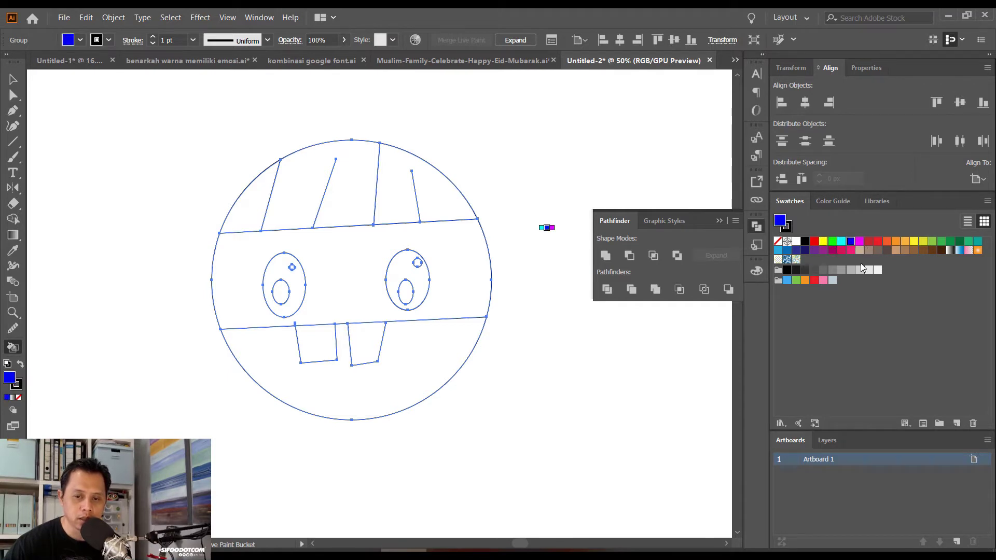
pyautogui.click(406, 235)
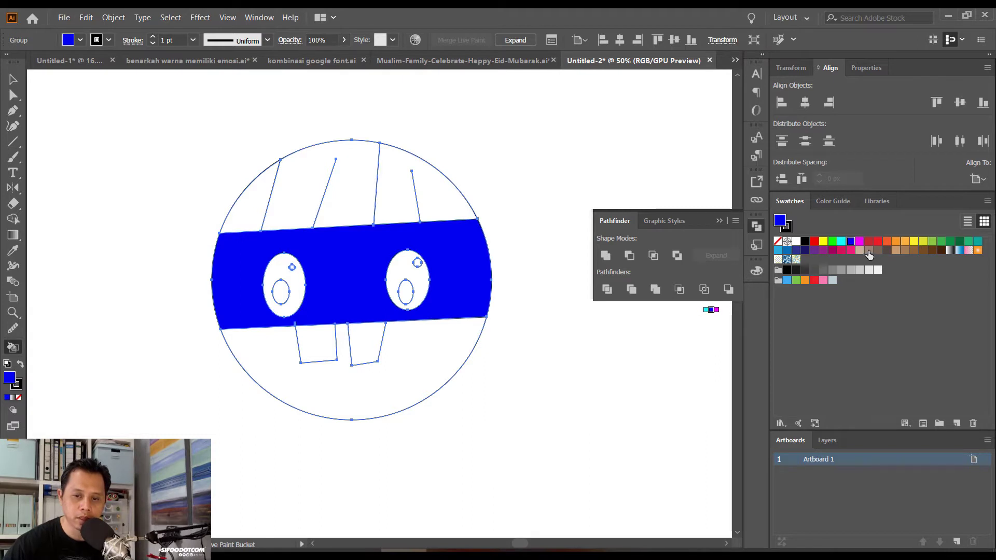
pyautogui.click(868, 250)
pyautogui.click(406, 202)
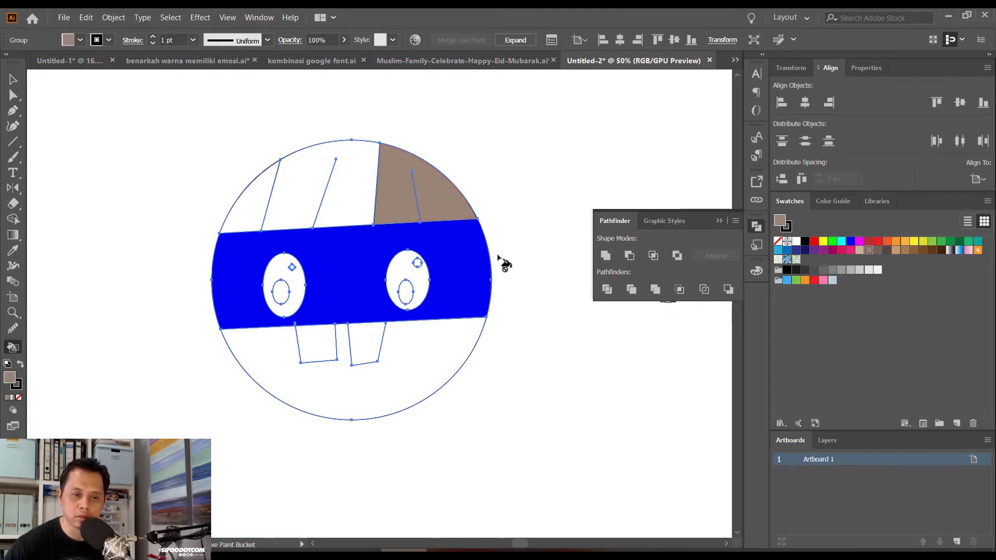
pyautogui.click(336, 196)
pyautogui.click(264, 199)
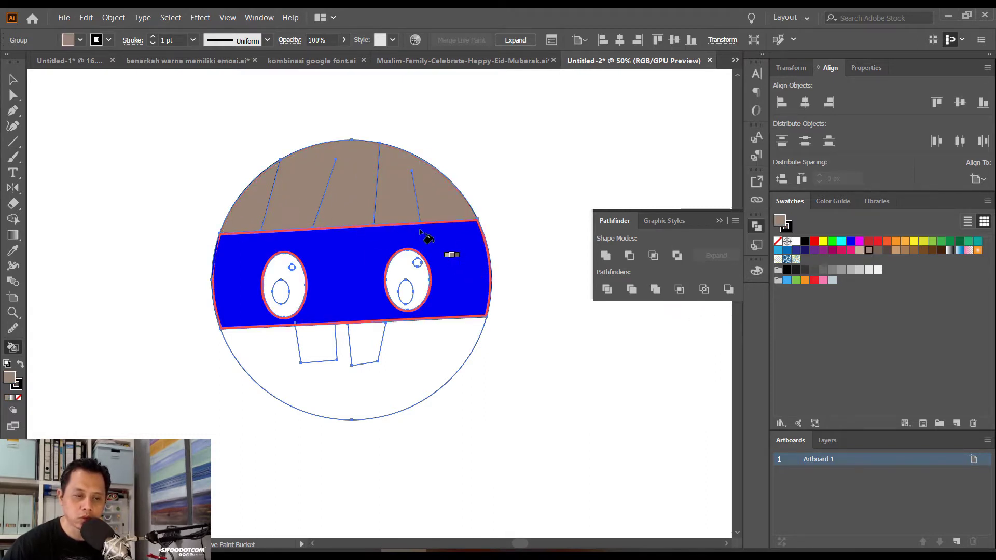
# Paint both pupils dark brown, recolour the lower face crimson and the middle band orange
pyautogui.click(886, 250)
pyautogui.click(406, 292)
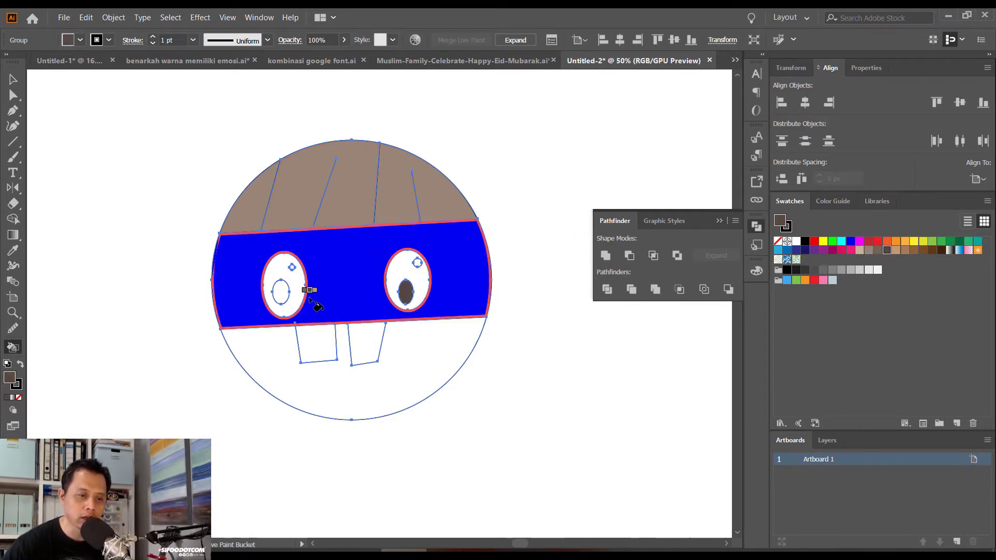
pyautogui.click(281, 293)
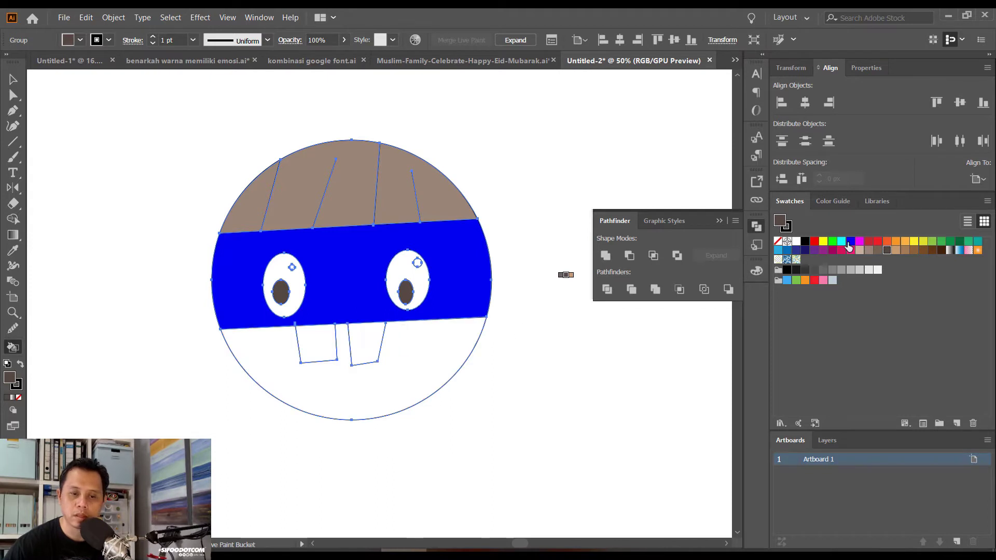
pyautogui.click(409, 356)
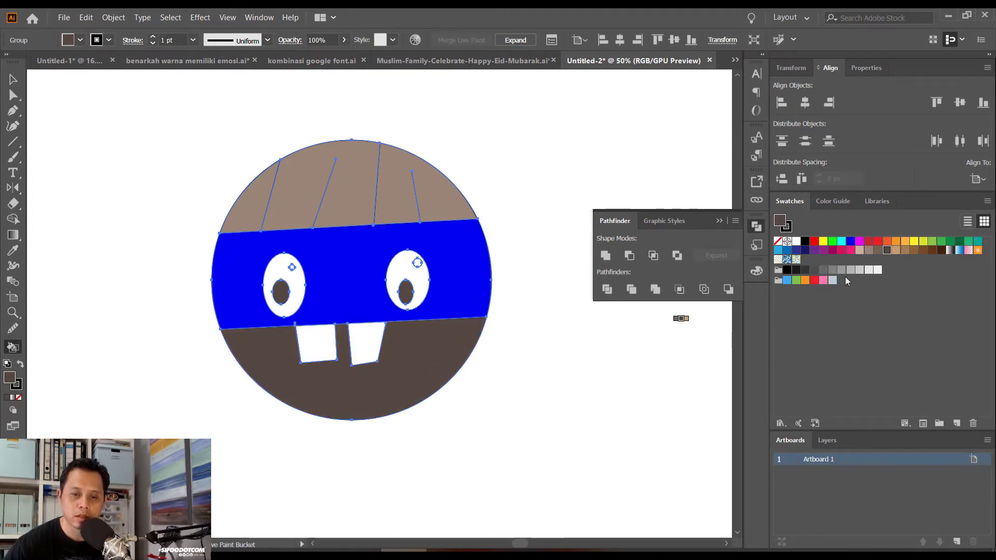
pyautogui.click(840, 251)
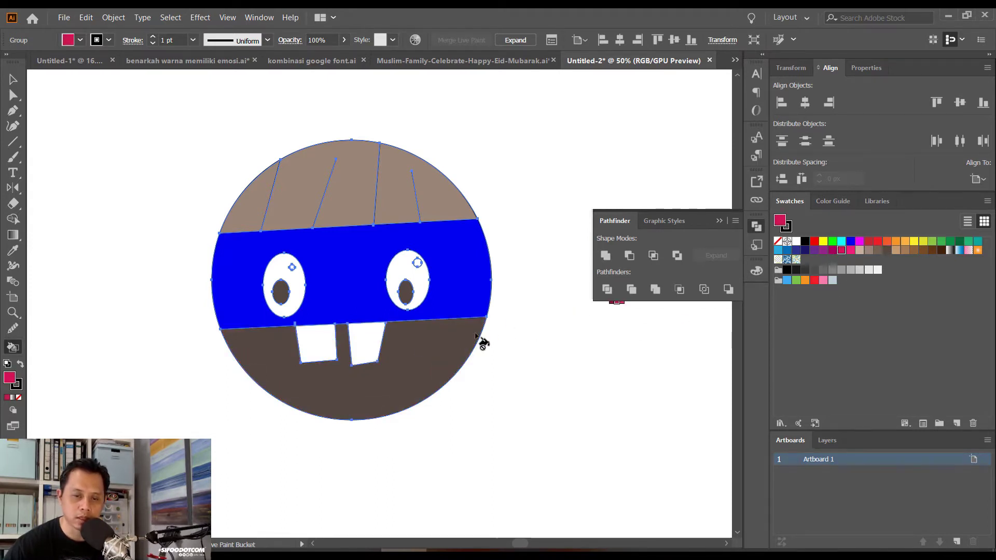
pyautogui.click(396, 356)
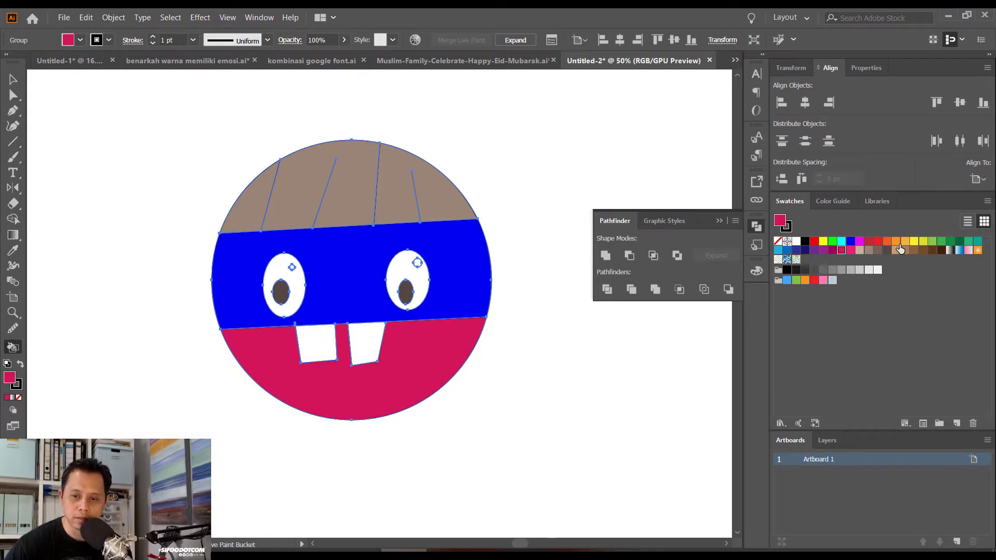
pyautogui.click(906, 243)
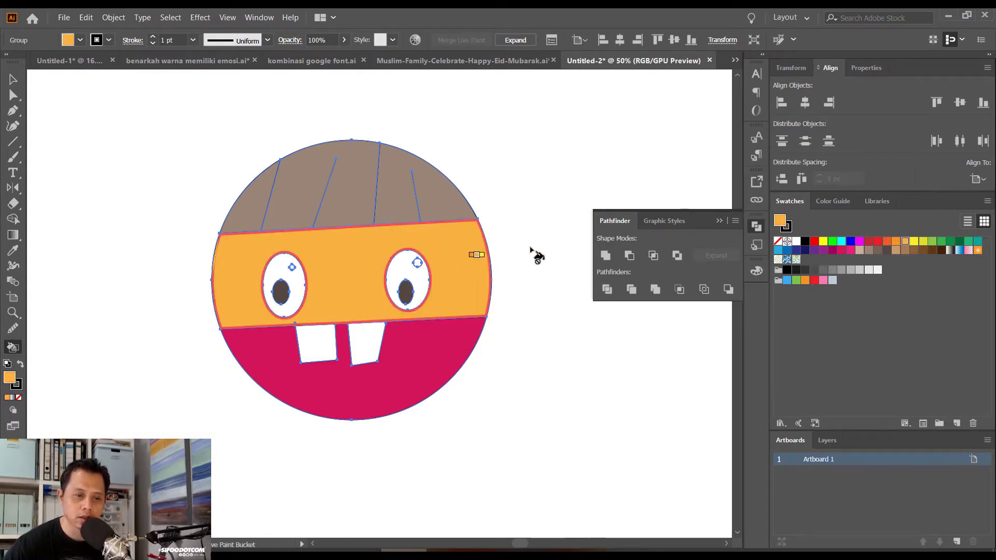
pyautogui.click(444, 271)
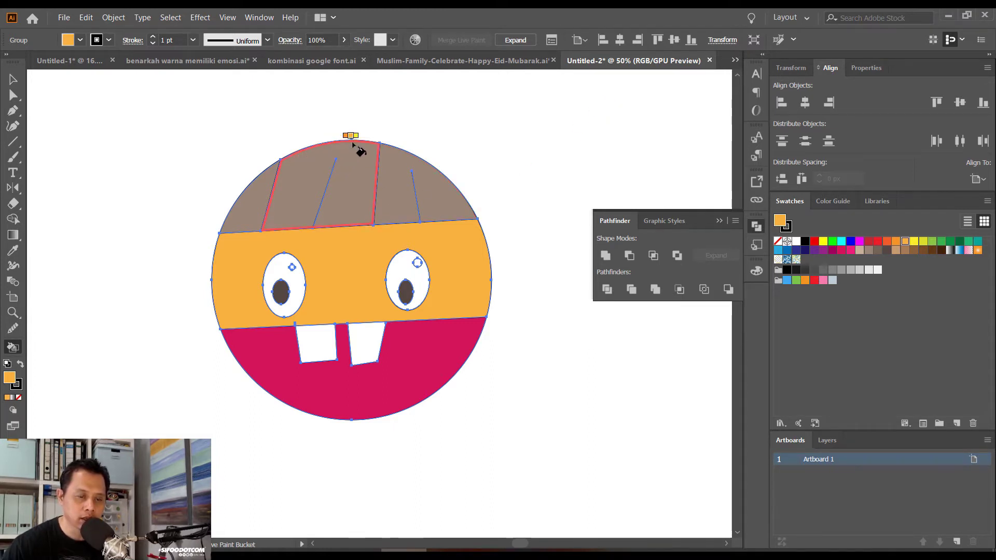
# Zoom and pan so the brown hair at the top of the head fills the view
pyautogui.scroll(2, 355, 147)
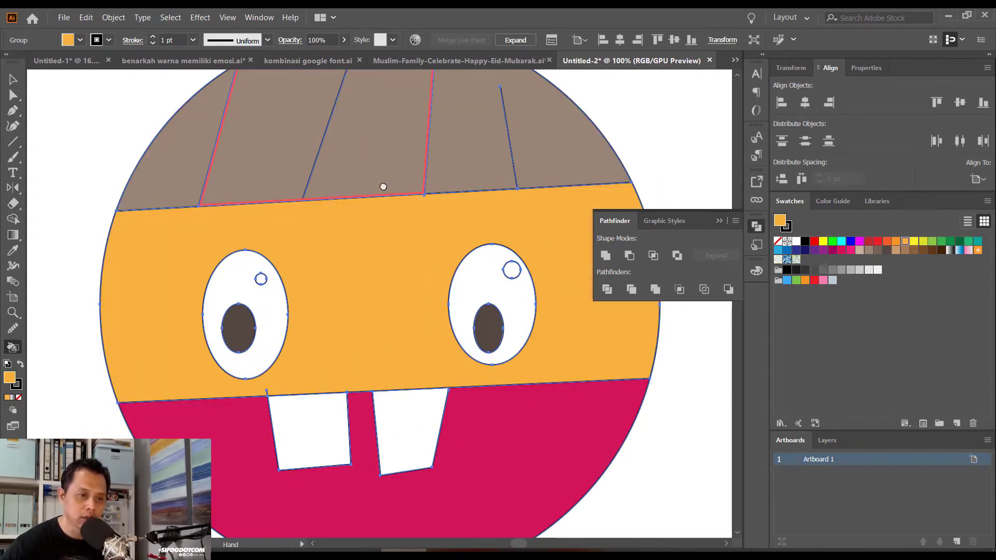
pyautogui.moveTo(383, 185); pyautogui.dragTo(342, 303)
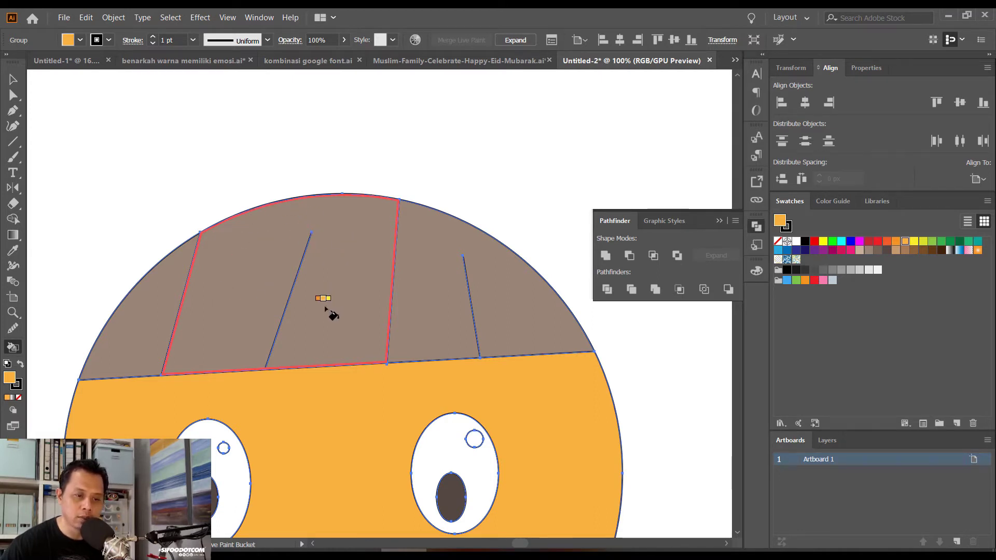
pyautogui.scroll(-3, 352, 280)
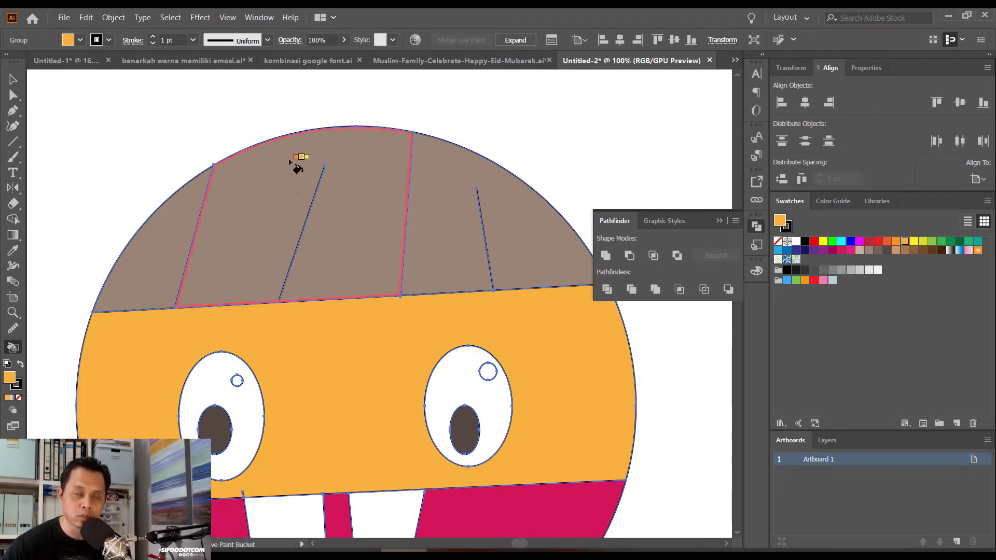
# Select the top anchor of the second slanted hair line with Direct Selection
pyautogui.click(14, 95)
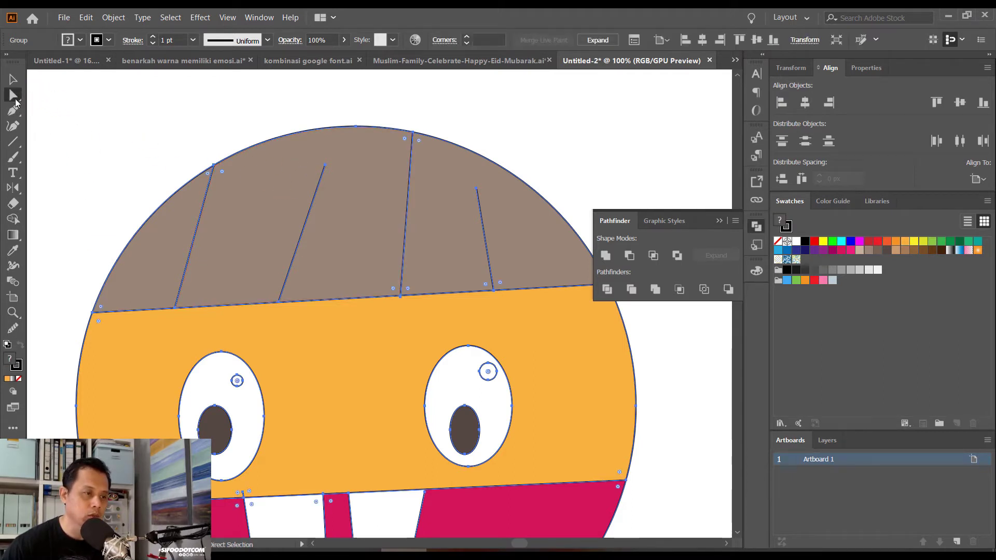
pyautogui.rightClick(14, 99)
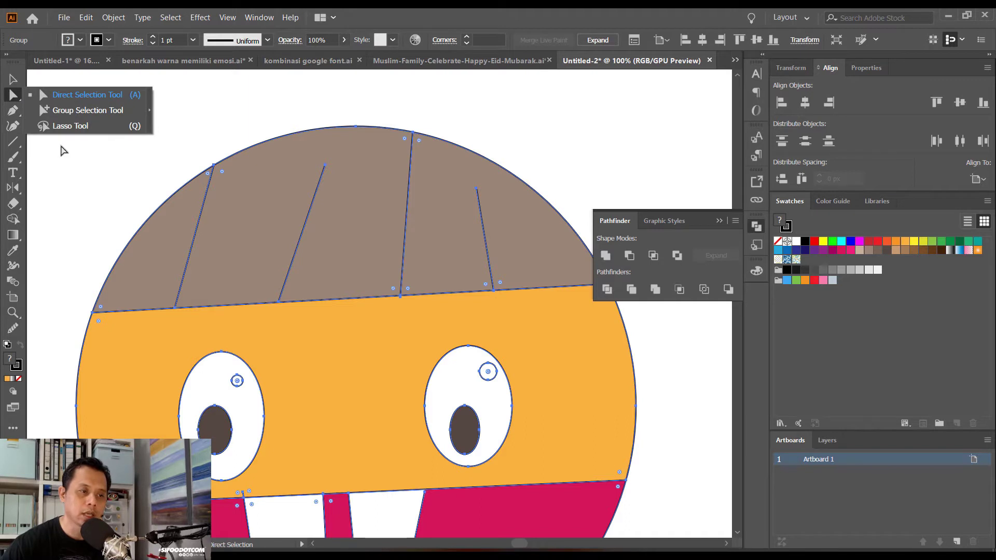
pyautogui.click(85, 100)
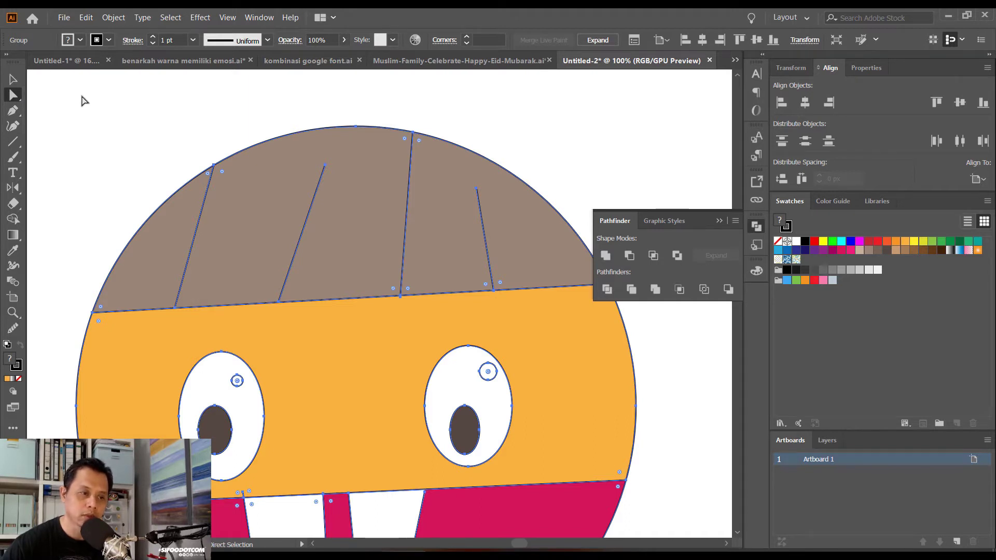
pyautogui.click(187, 120)
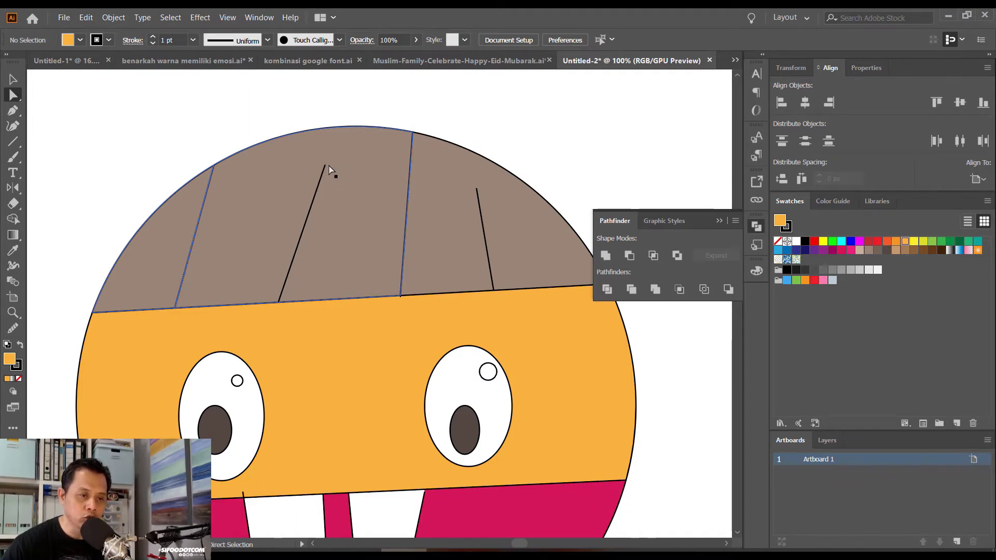
pyautogui.moveTo(326, 166); pyautogui.dragTo(325, 166)
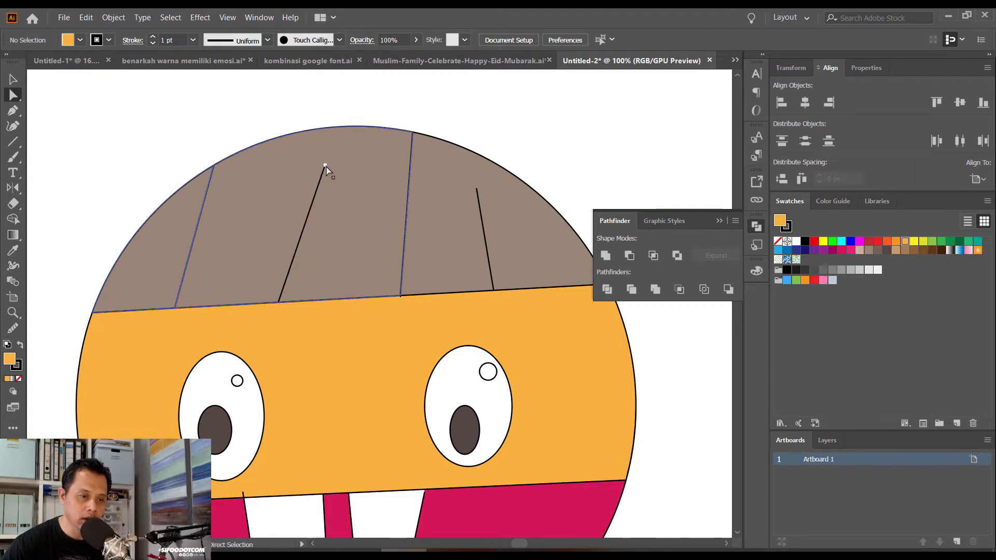
pyautogui.click(324, 166)
pyautogui.click(324, 166)
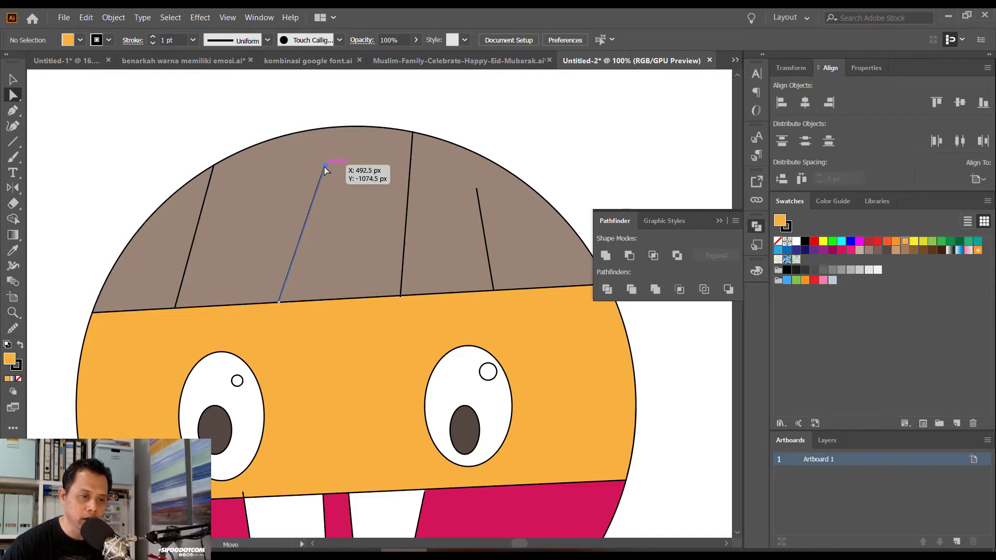
# Drag that anchor onto the hair's top edge to close off a new hair section
pyautogui.click(345, 199)
pyautogui.click(325, 166)
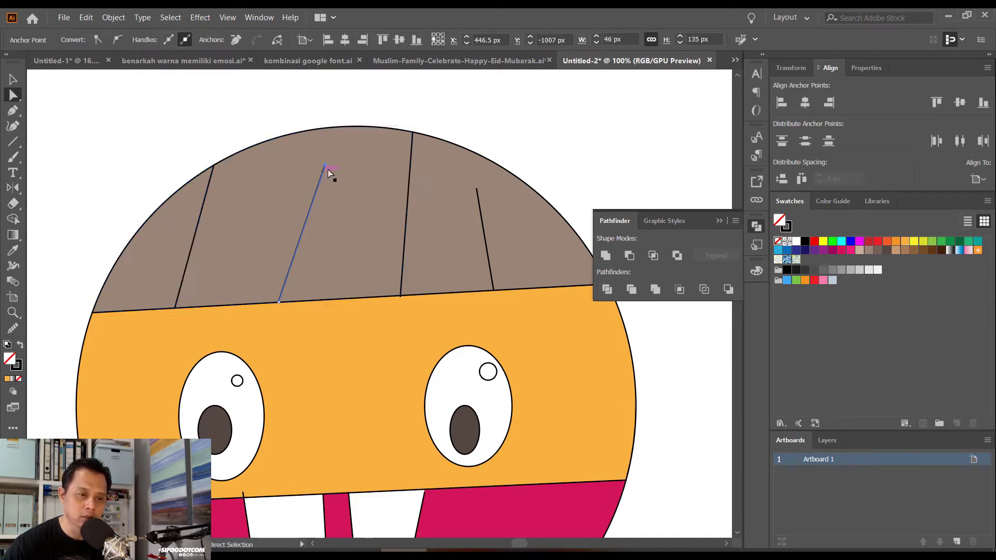
pyautogui.moveTo(325, 166); pyautogui.dragTo(371, 159)
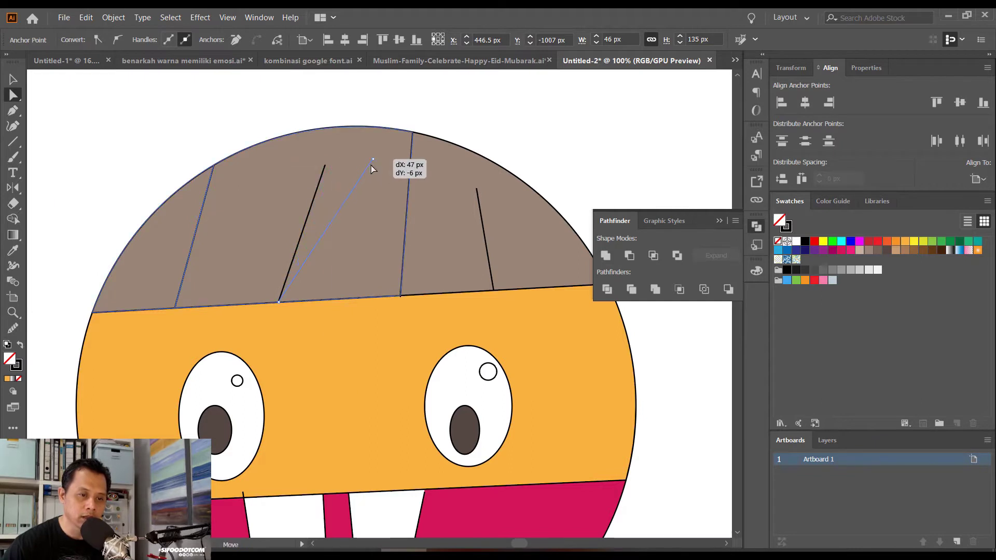
pyautogui.moveTo(289, 183)
pyautogui.mouseDown()
pyautogui.moveTo(313, 176)
pyautogui.moveTo(333, 128)
pyautogui.mouseUp()
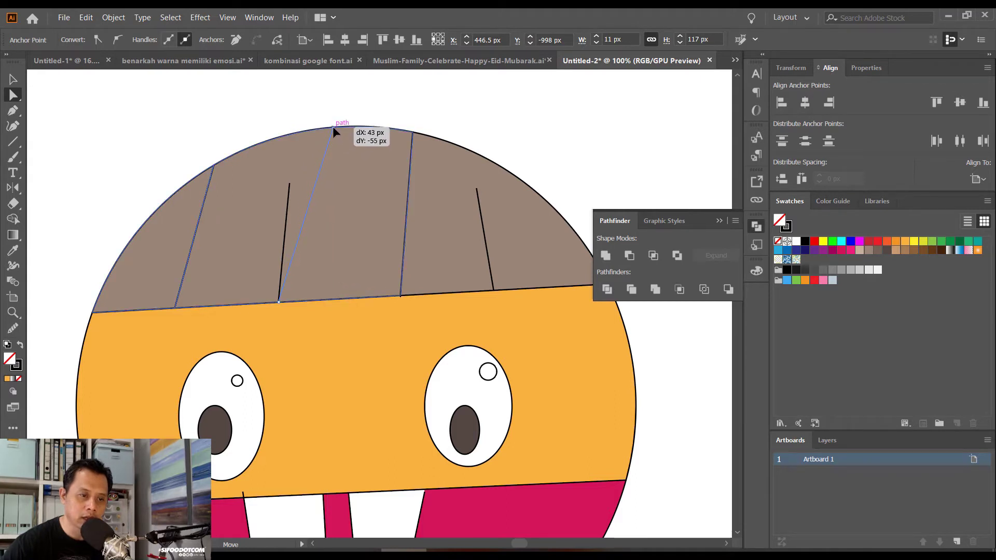
pyautogui.moveTo(332, 127); pyautogui.dragTo(334, 127)
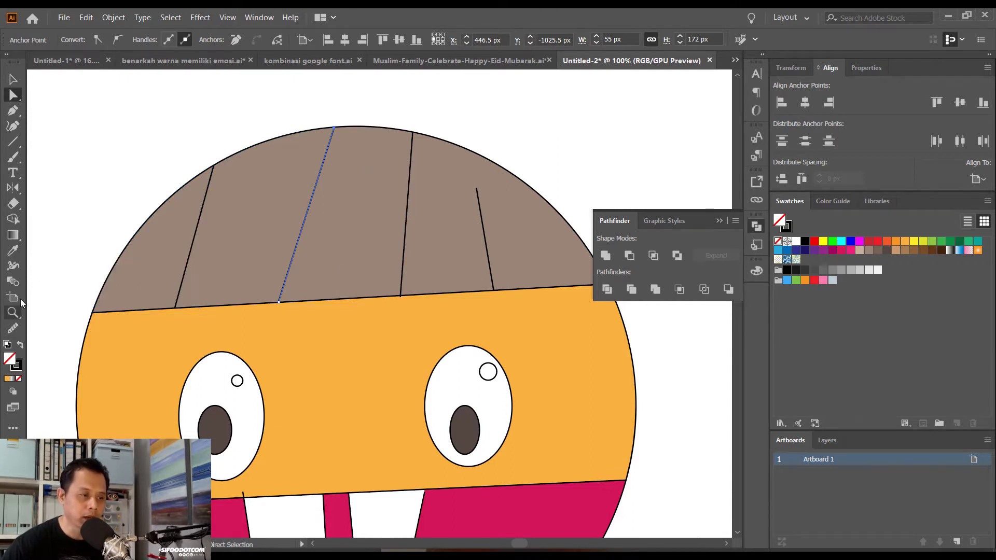
pyautogui.press('k')
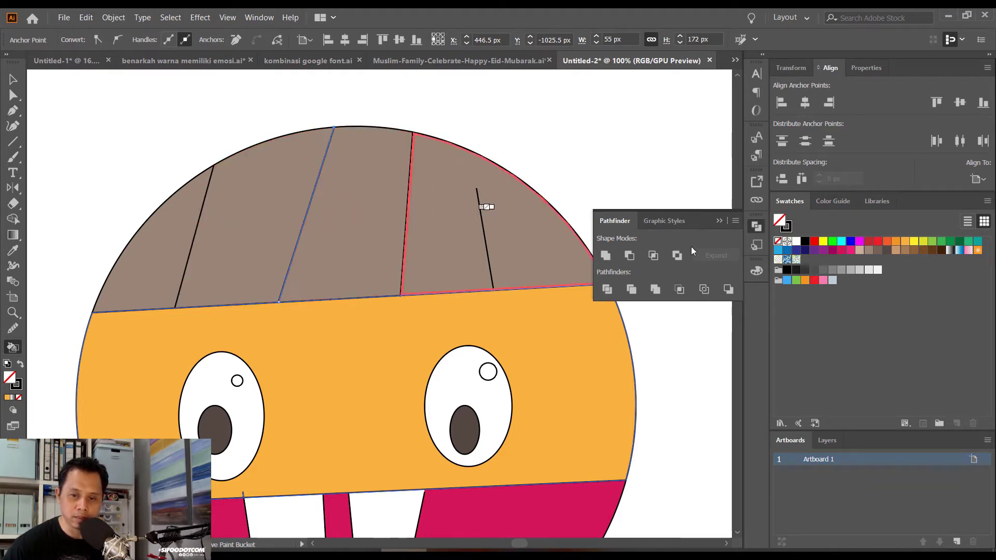
# Paint the second-left hair section dark brown and extend the right hair line to the top edge
pyautogui.click(884, 251)
pyautogui.click(244, 200)
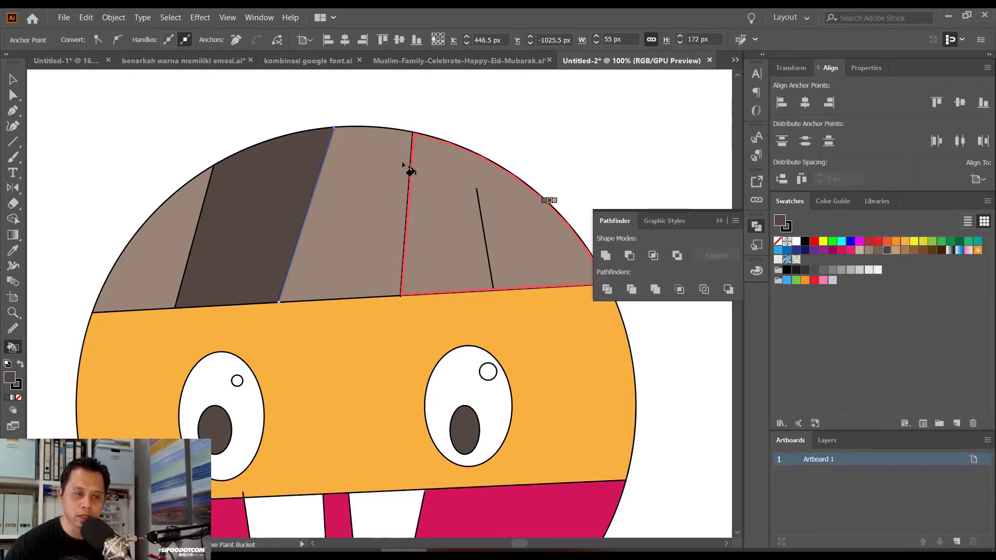
pyautogui.click(13, 96)
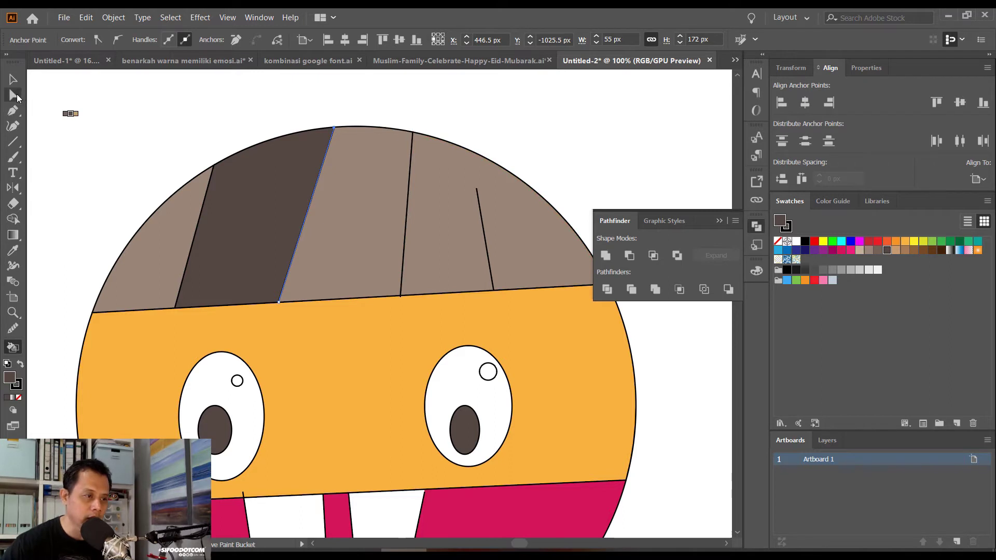
pyautogui.click(448, 120)
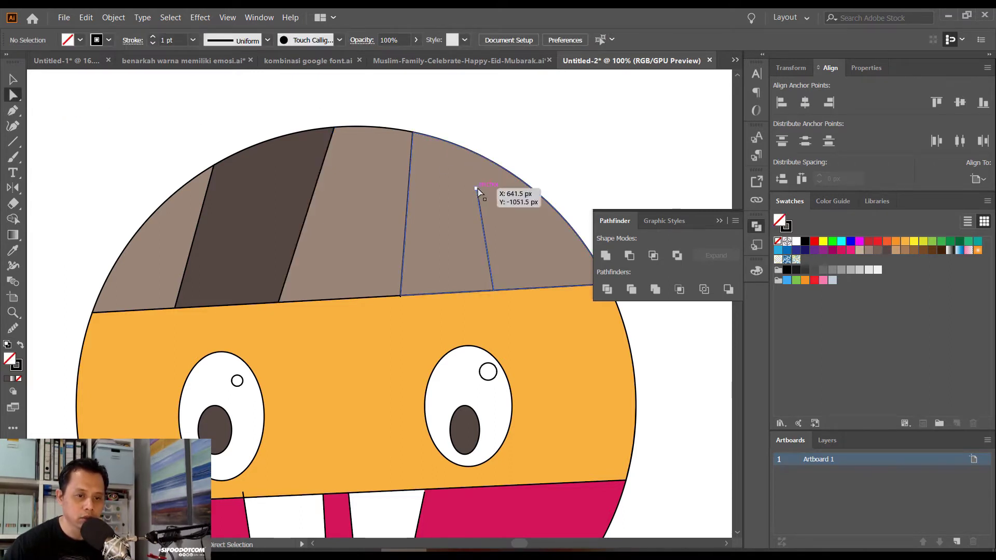
pyautogui.moveTo(476, 189); pyautogui.dragTo(479, 155)
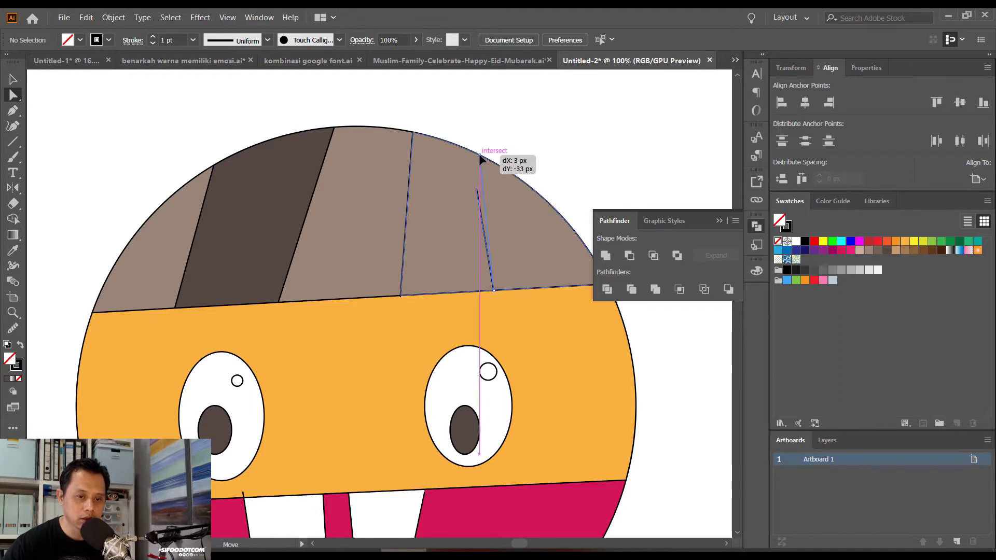
pyautogui.click(555, 158)
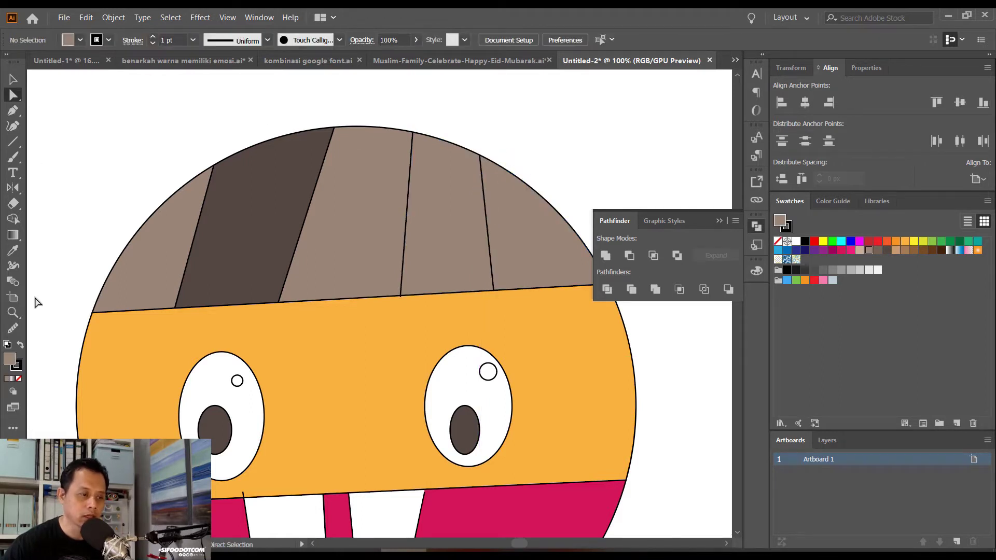
# Fill the middle-right hair section a darker brown and zoom out to the whole face
pyautogui.press('k')
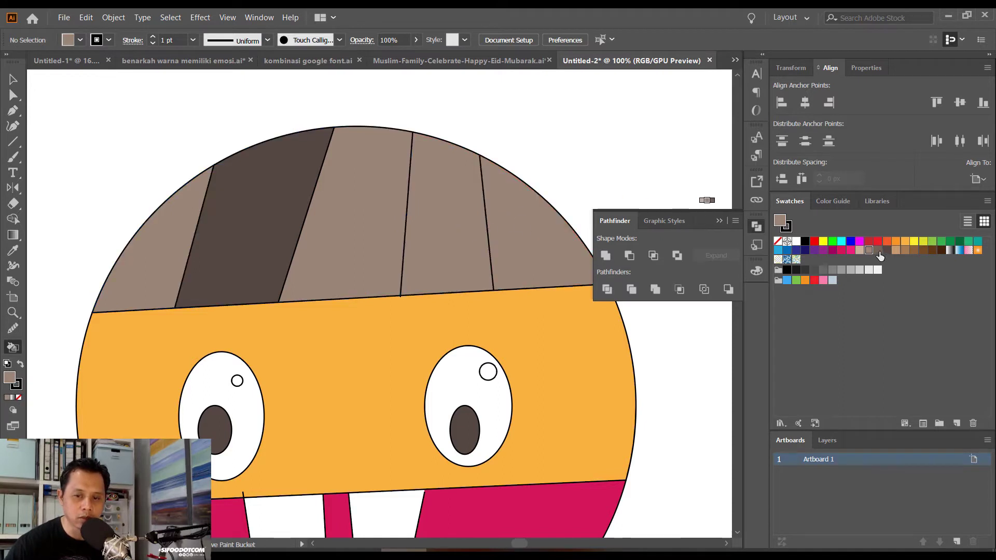
pyautogui.click(877, 250)
pyautogui.click(465, 219)
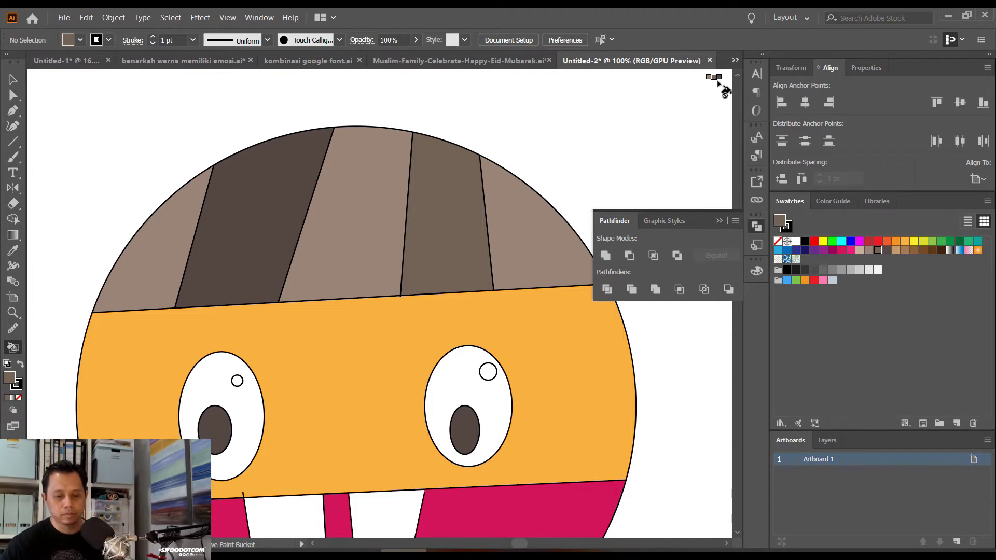
pyautogui.hotkey('ctrl', '-')
pyautogui.hotkey('ctrl', '-')
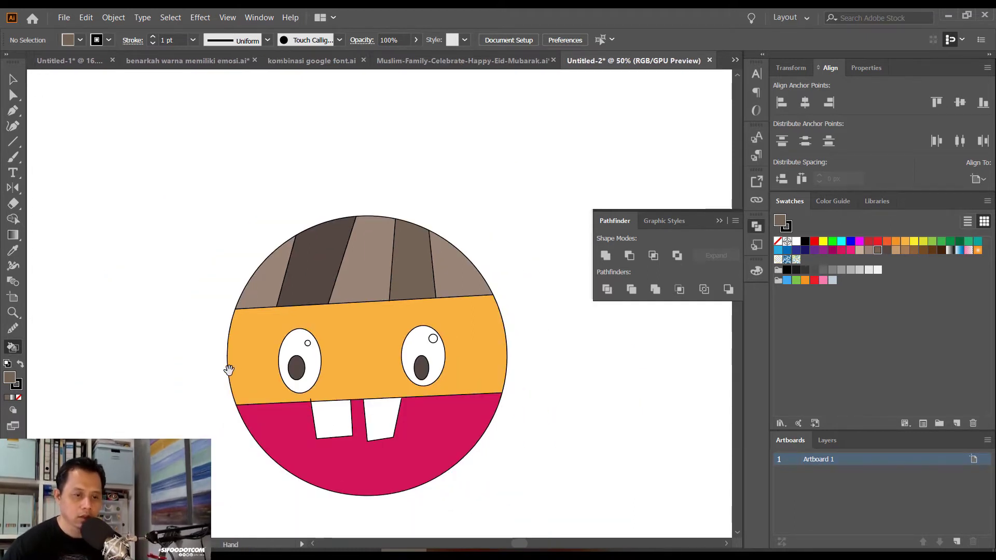
# Pan and scroll the canvas over to the black-outline boy drawing
pyautogui.moveTo(228, 370); pyautogui.dragTo(220, 255)
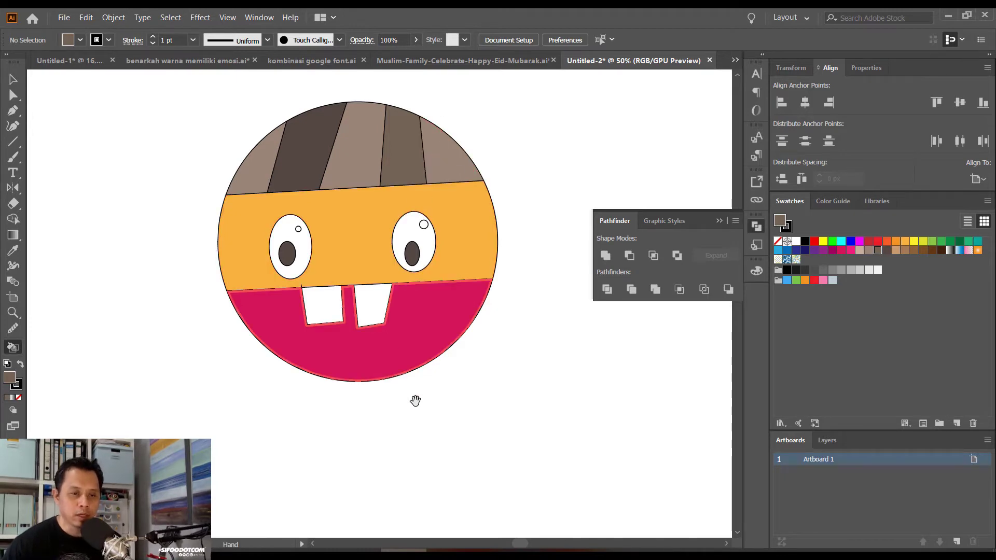
pyautogui.moveTo(413, 400); pyautogui.dragTo(425, 230)
pyautogui.scroll(-5, 425, 230)
pyautogui.scroll(-5, 429, 311)
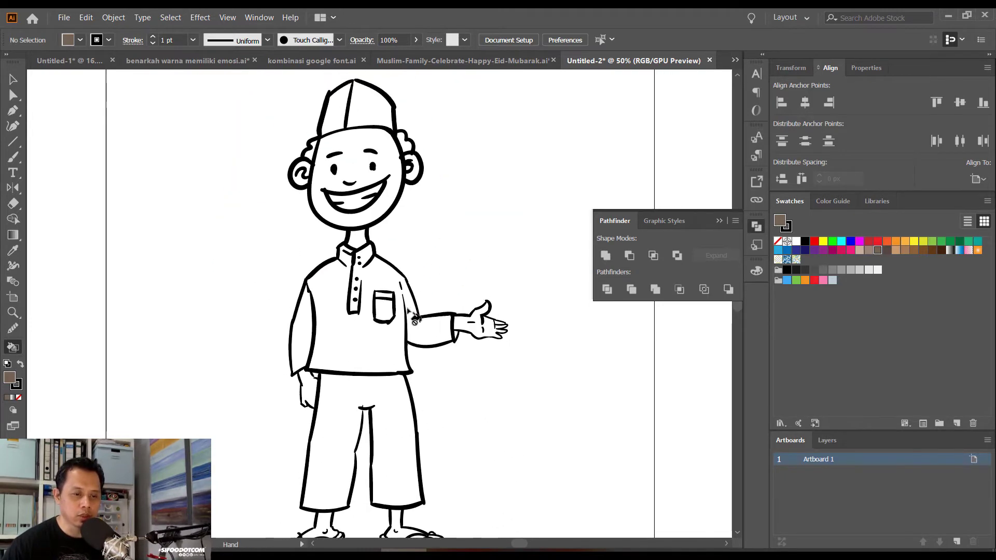
# Zoom out to the full artboard and marquee-select the entire boy drawing
pyautogui.hotkey('ctrl', '-')
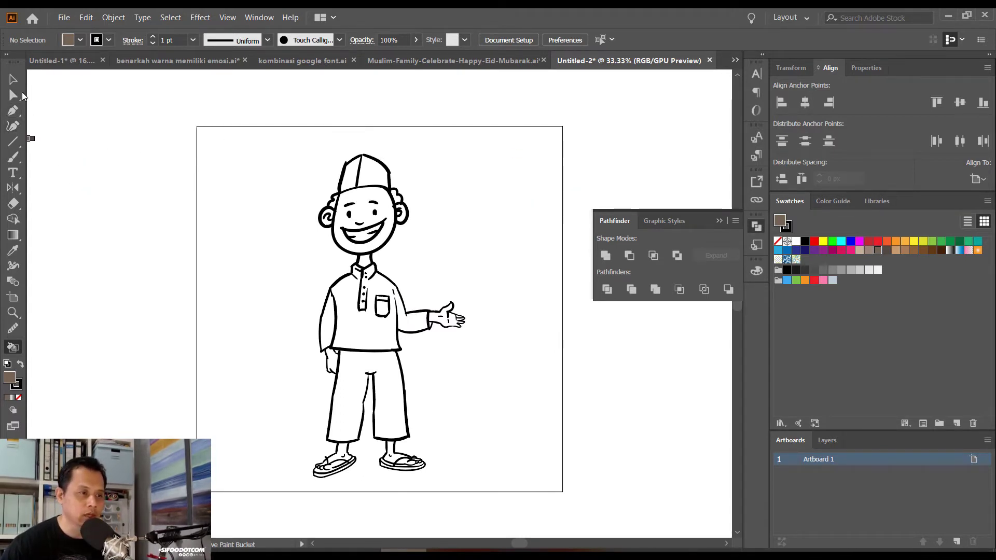
pyautogui.click(14, 80)
pyautogui.press('v')
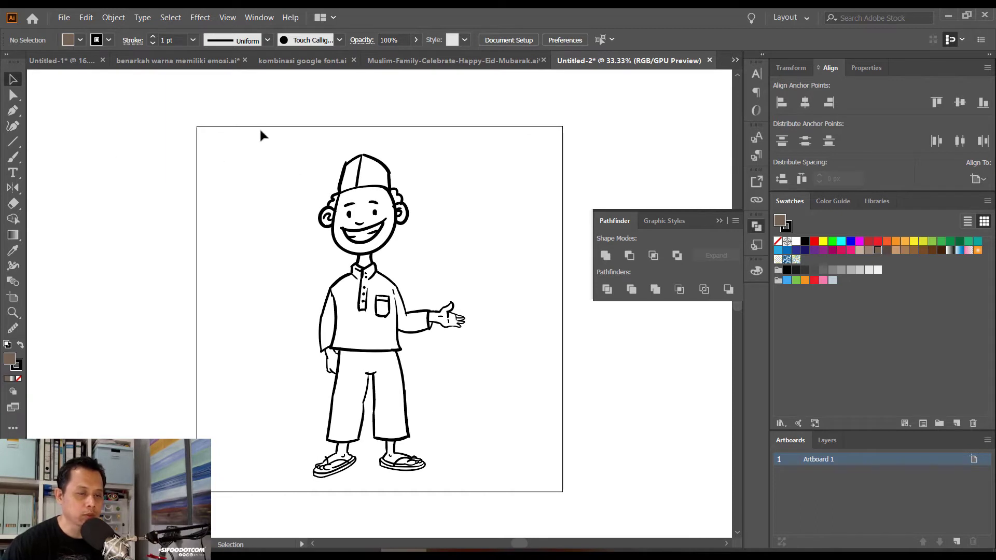
pyautogui.moveTo(233, 131); pyautogui.dragTo(530, 492)
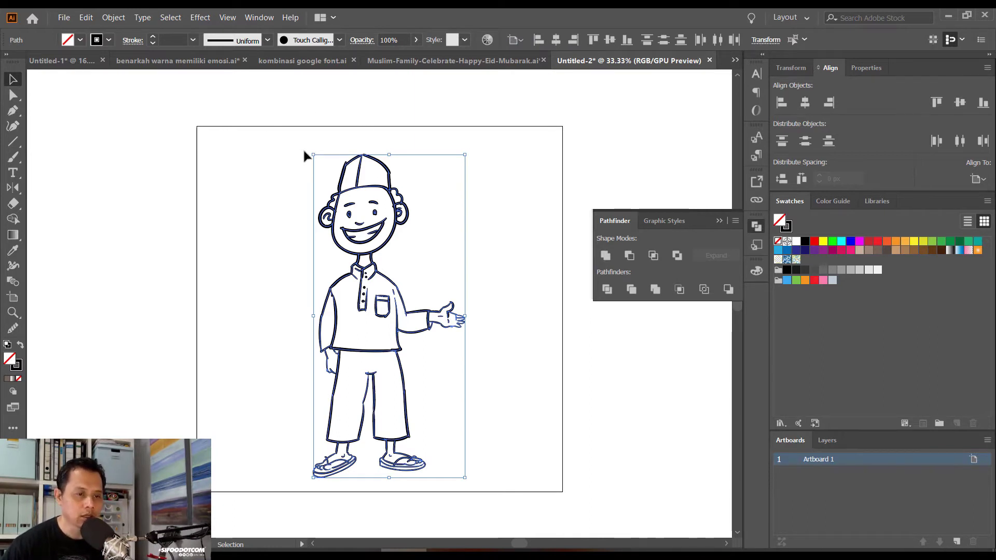
pyautogui.press('k')
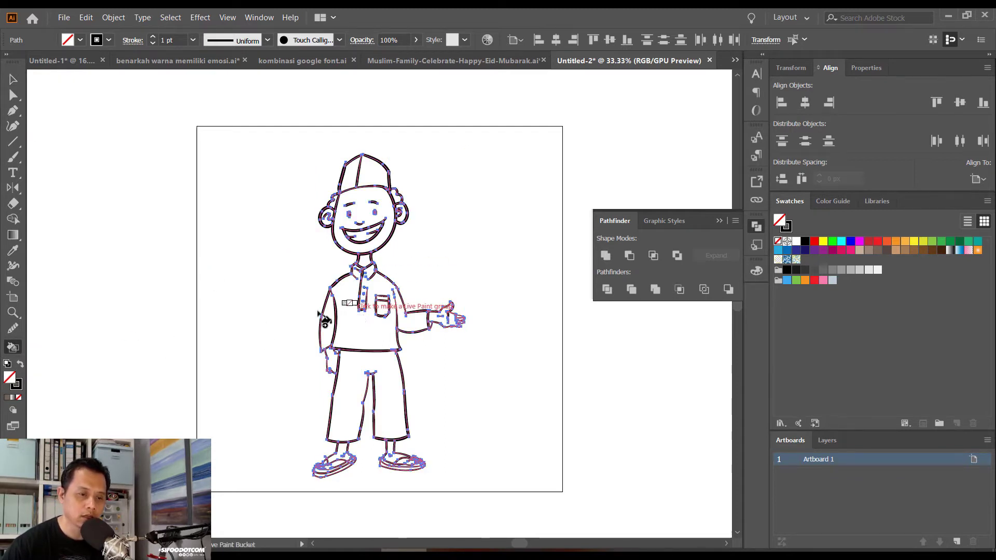
# Apply the Live Paint Bucket to the boy drawing and accept the conversion warning with OK
pyautogui.click(345, 295)
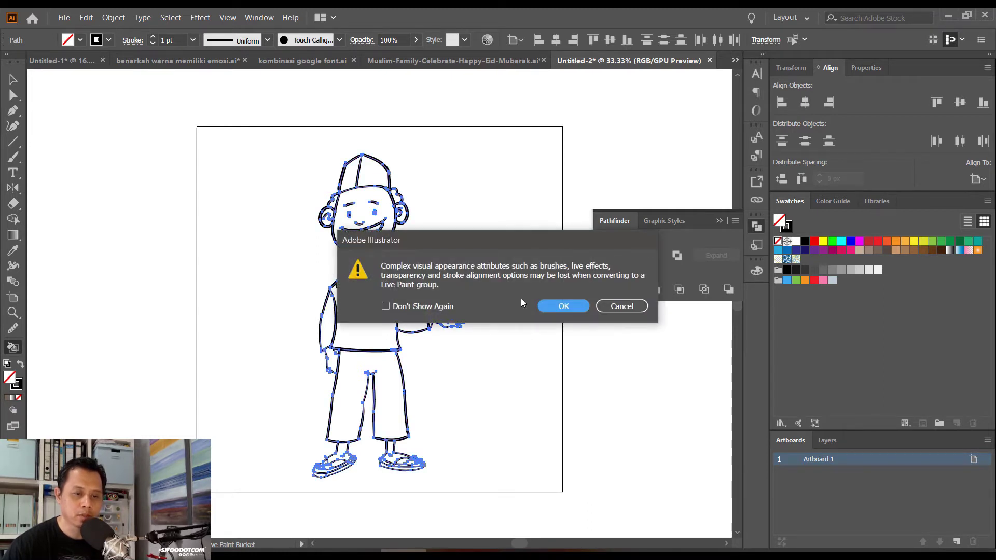
pyautogui.moveTo(482, 241); pyautogui.dragTo(513, 124)
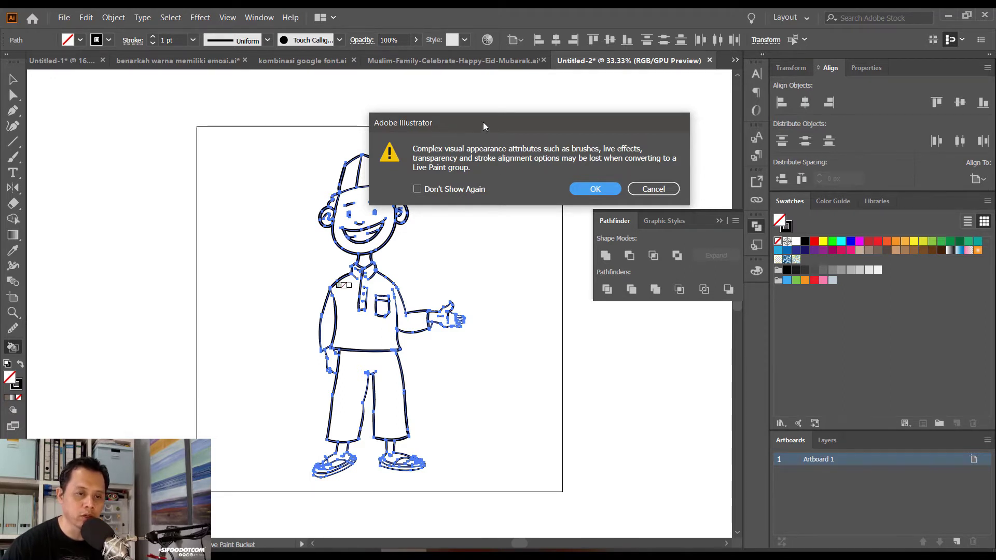
pyautogui.moveTo(484, 122)
pyautogui.mouseDown()
pyautogui.moveTo(397, 271)
pyautogui.moveTo(374, 278)
pyautogui.mouseUp()
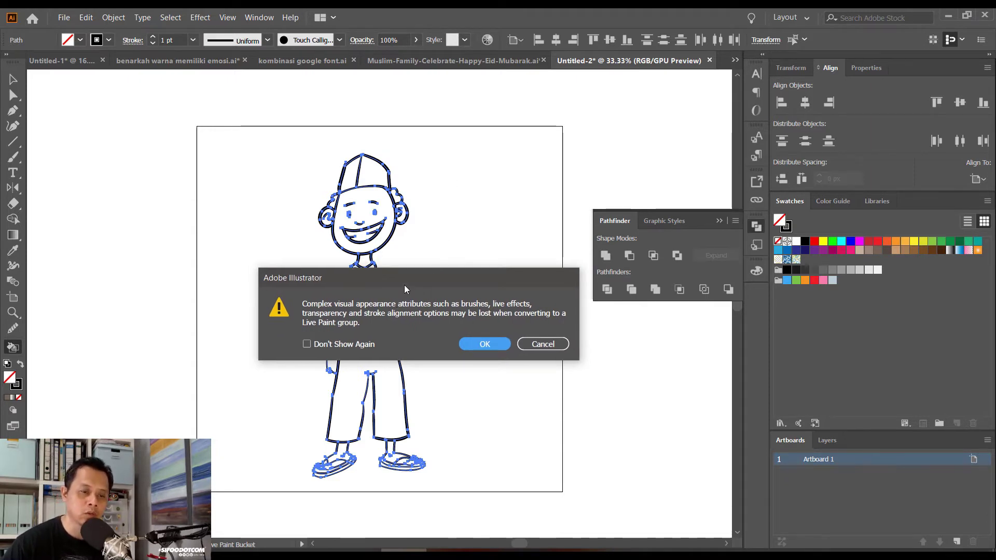
pyautogui.moveTo(405, 289)
pyautogui.mouseDown()
pyautogui.moveTo(409, 299)
pyautogui.moveTo(412, 284)
pyautogui.moveTo(404, 296)
pyautogui.mouseUp()
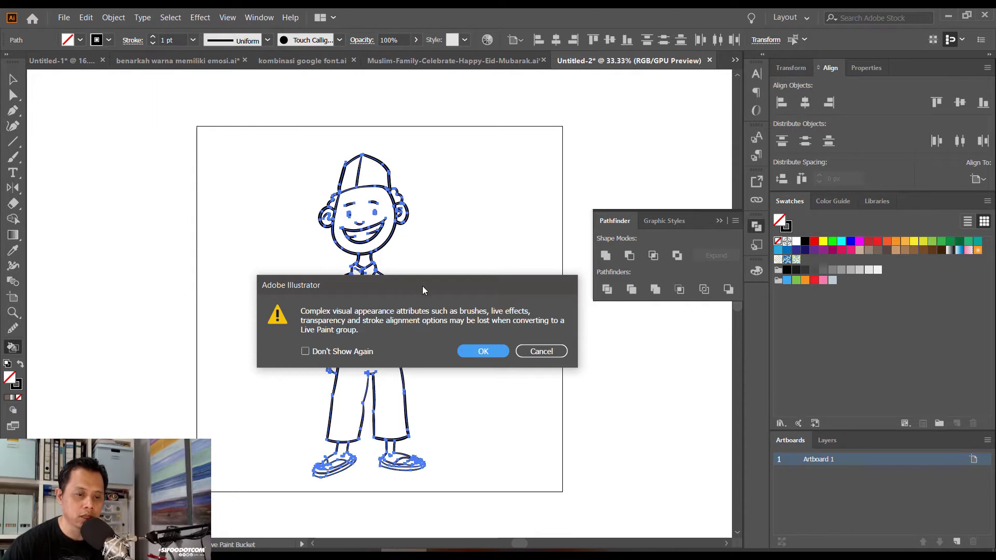
pyautogui.moveTo(422, 285); pyautogui.dragTo(382, 266)
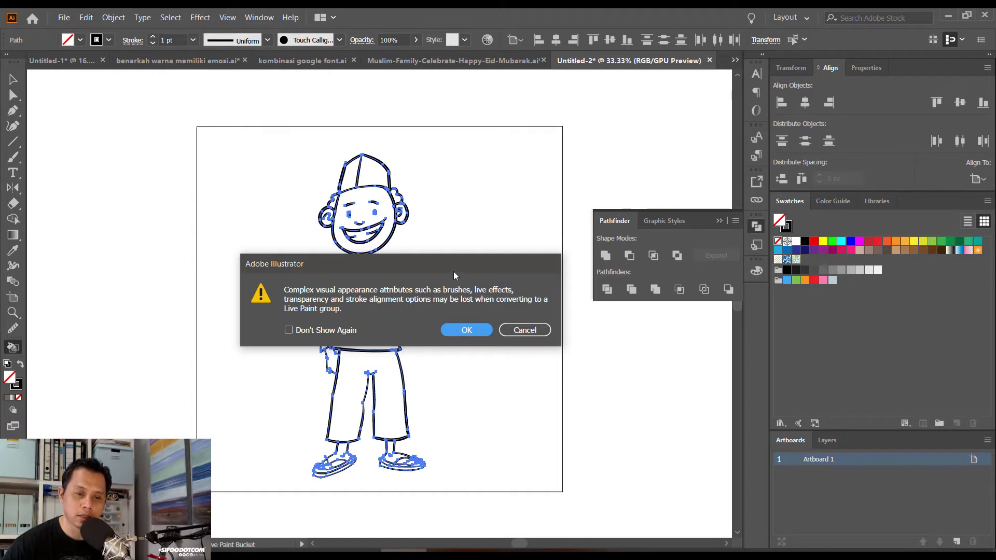
pyautogui.moveTo(453, 267); pyautogui.dragTo(444, 284)
pyautogui.click(455, 346)
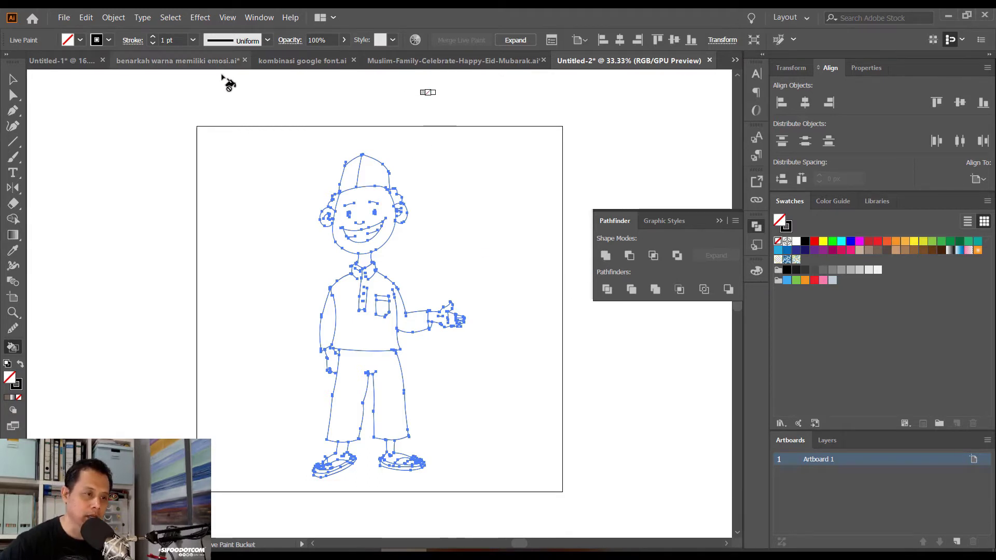
# Select the boy's Live Paint group and set its outline stroke to 5 pt after trying 10 pt
pyautogui.click(153, 38)
pyautogui.click(154, 38)
pyautogui.click(153, 38)
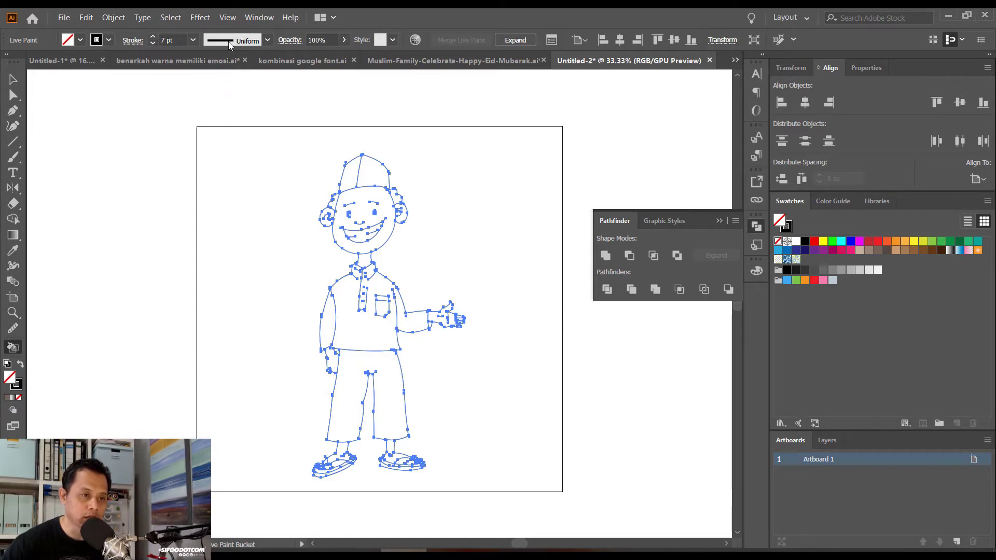
pyautogui.click(13, 80)
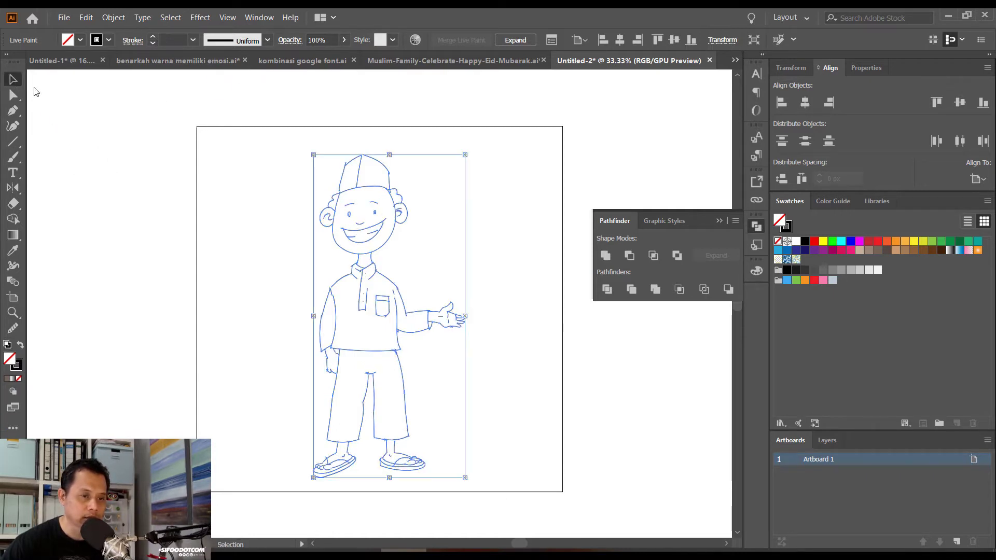
pyautogui.click(271, 134)
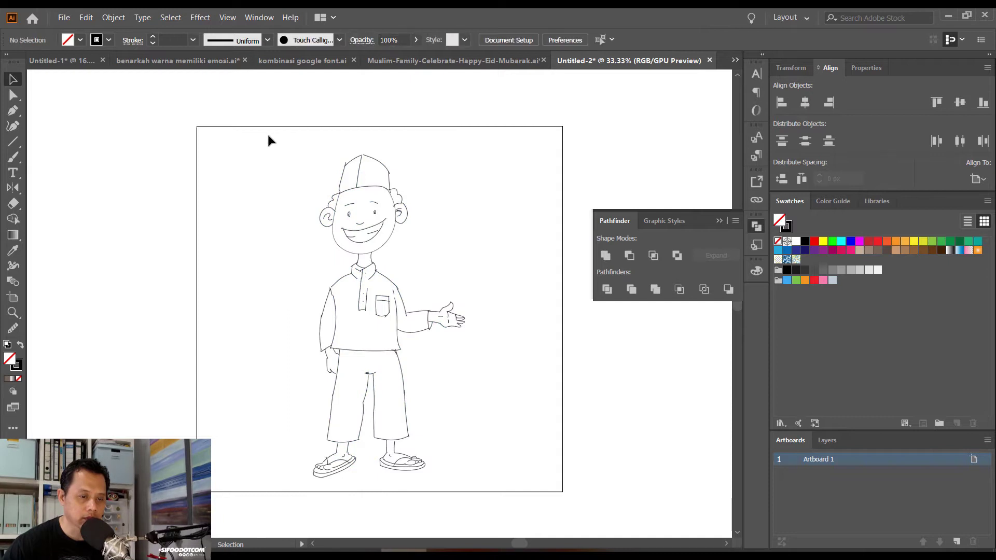
pyautogui.click(366, 157)
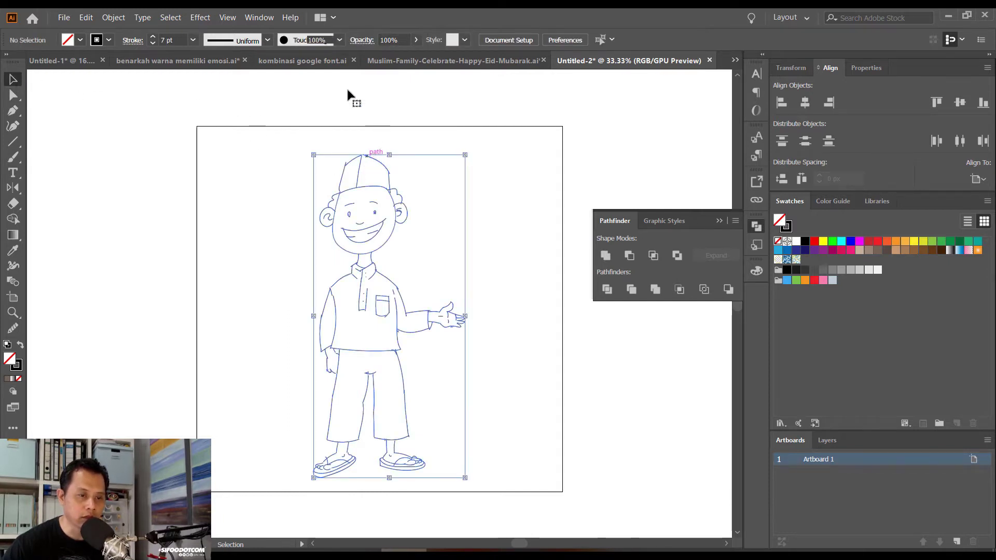
pyautogui.click(193, 41)
pyautogui.click(208, 226)
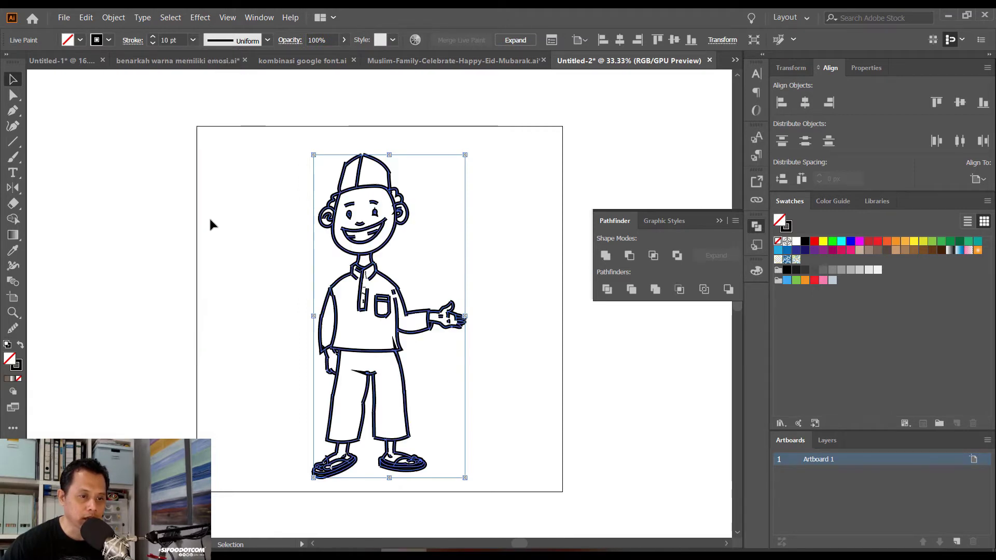
pyautogui.click(194, 41)
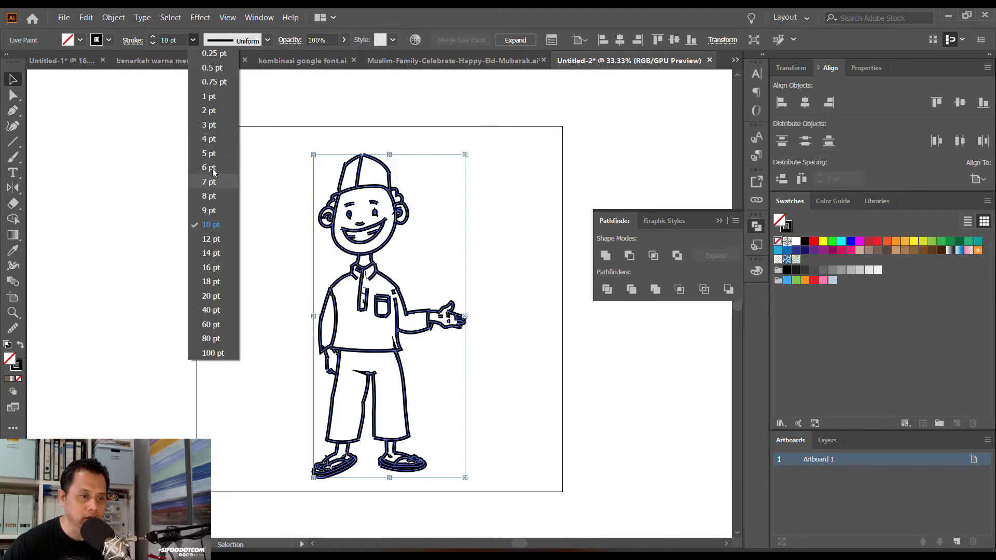
pyautogui.click(215, 153)
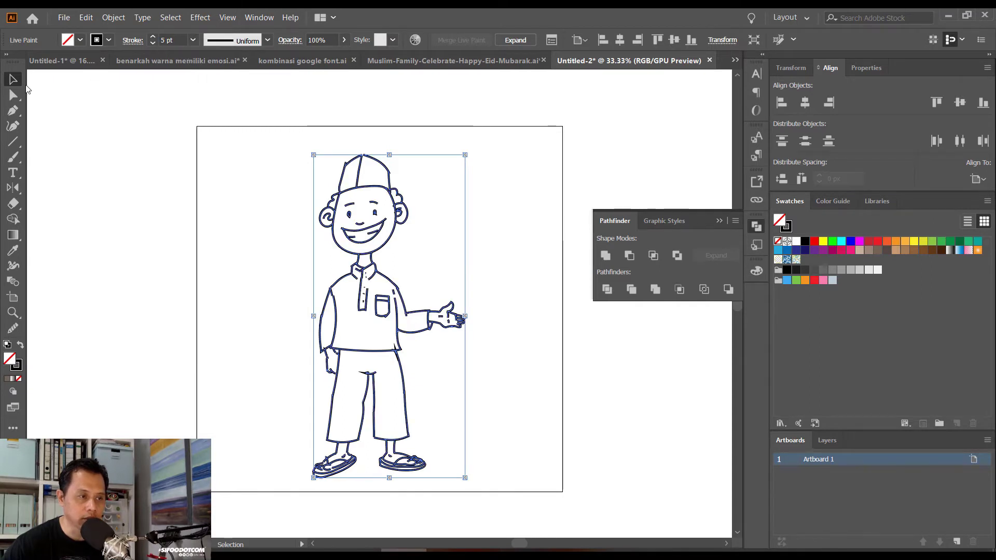
pyautogui.click(172, 127)
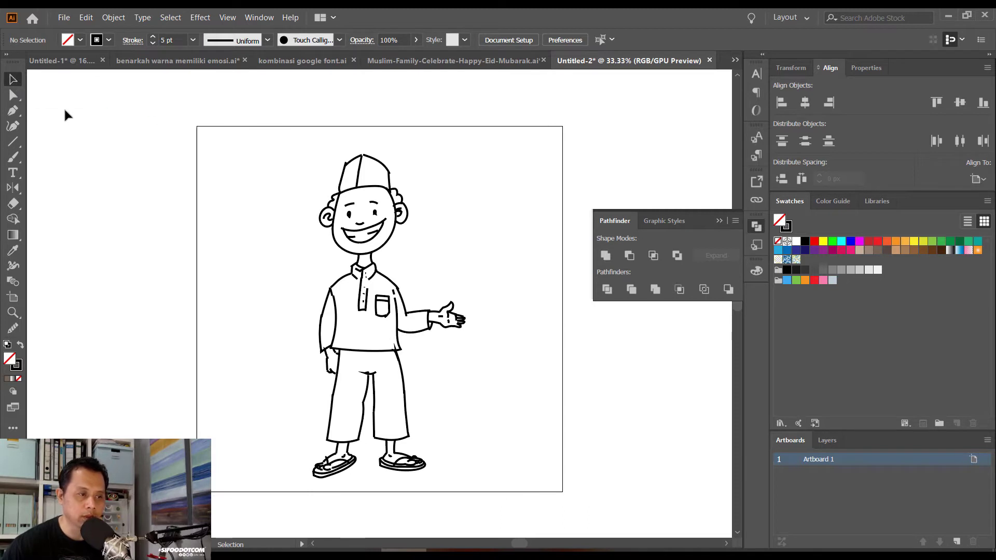
pyautogui.click(361, 162)
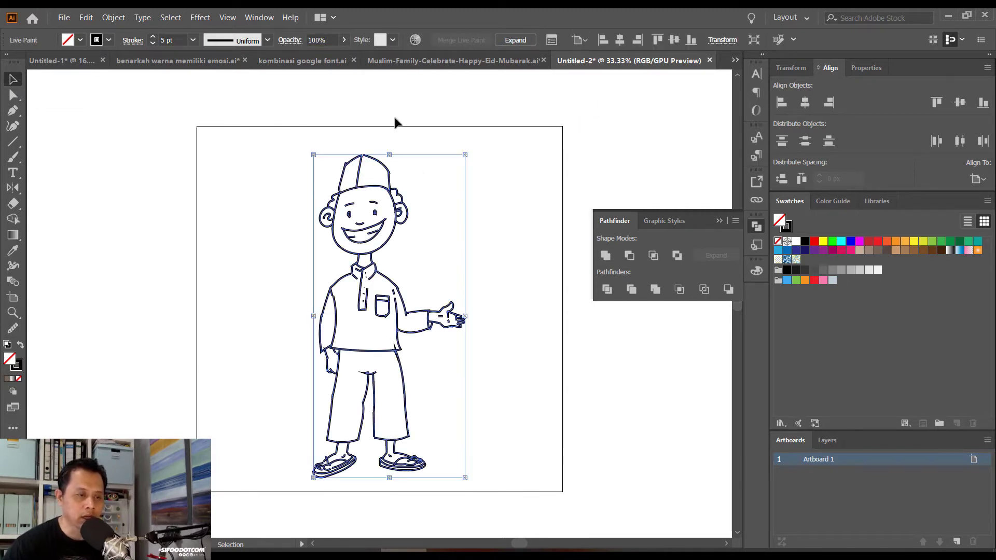
# Paint a freehand circle with the Paintbrush to the left of the artboard
pyautogui.click(13, 157)
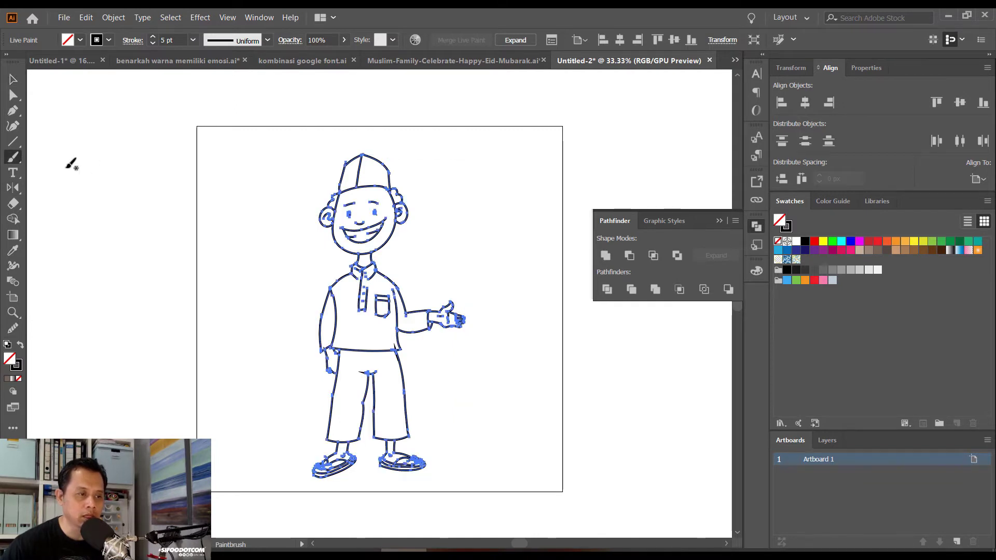
pyautogui.moveTo(110, 171); pyautogui.dragTo(124, 166)
pyautogui.press('v')
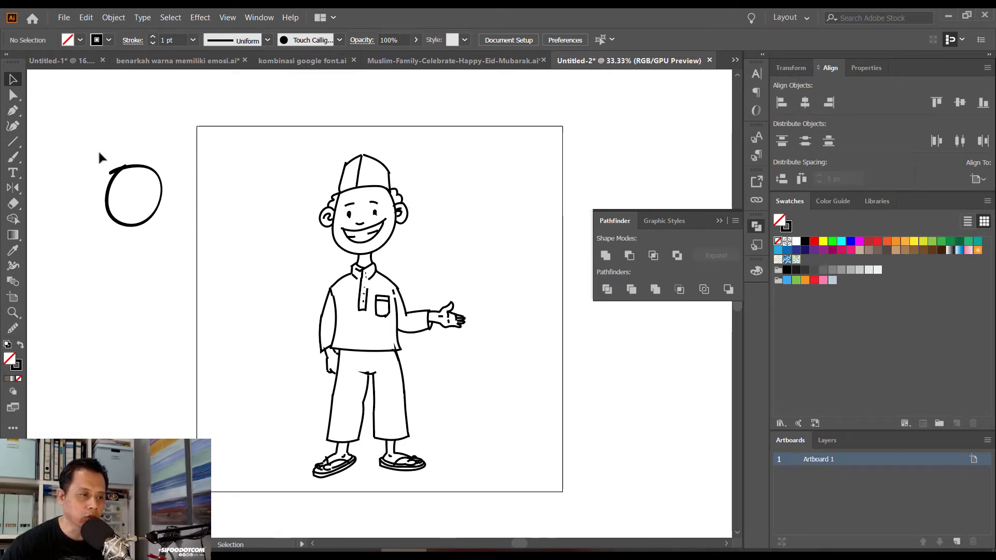
# Select the circle, then deselect and reselect the boy's Live Paint drawing
pyautogui.click(124, 166)
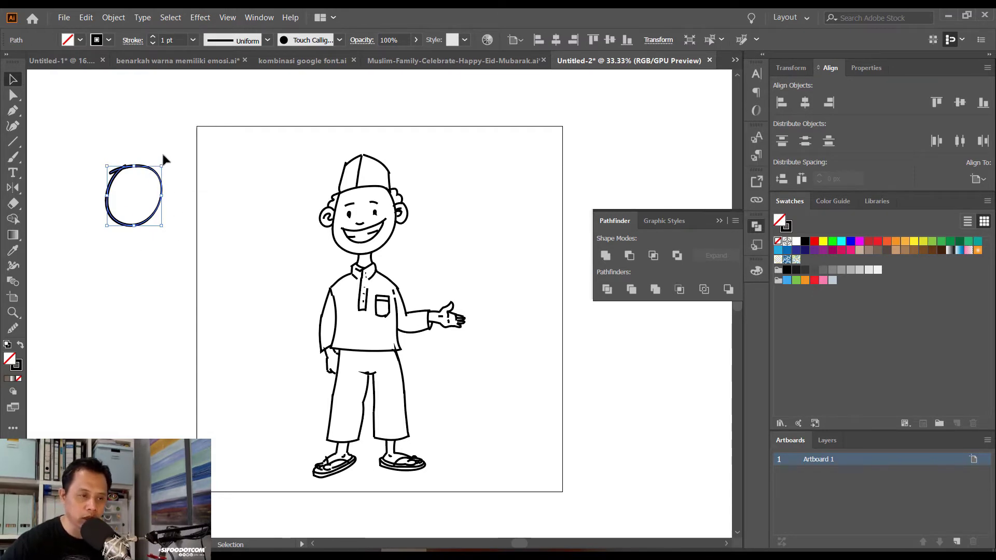
pyautogui.click(343, 188)
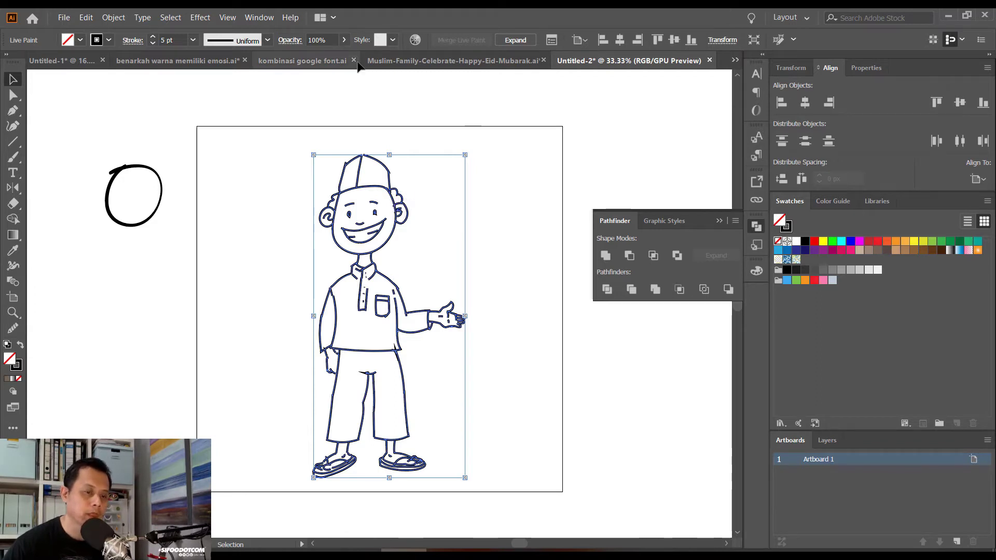
pyautogui.click(287, 163)
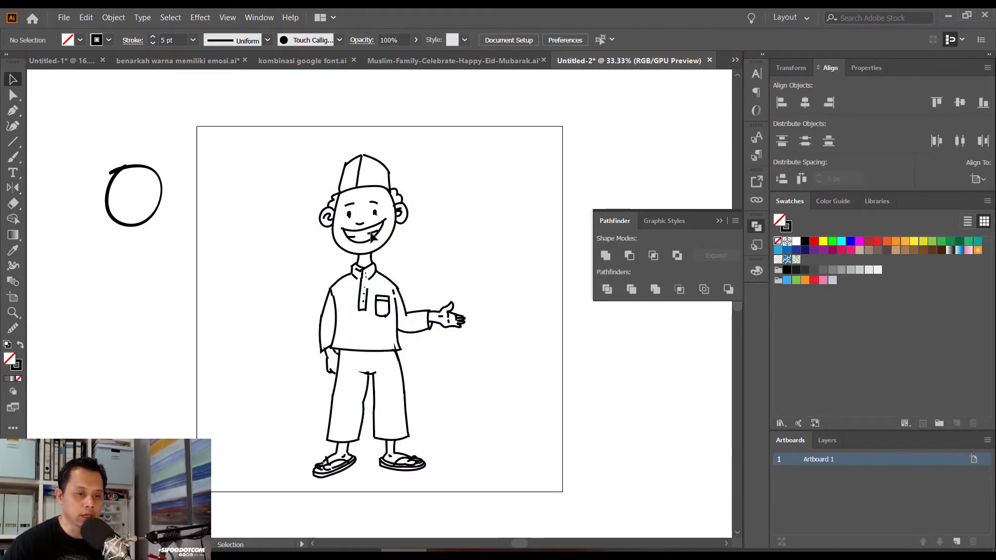
pyautogui.click(398, 257)
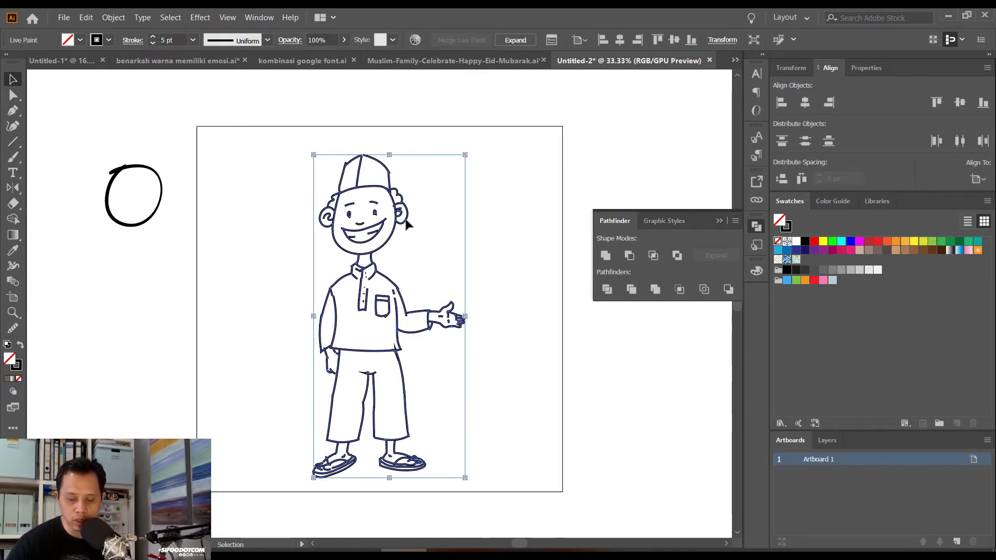
# With the Live Paint Bucket, cycle the fill swatch through blue, black, red and green
pyautogui.press('k')
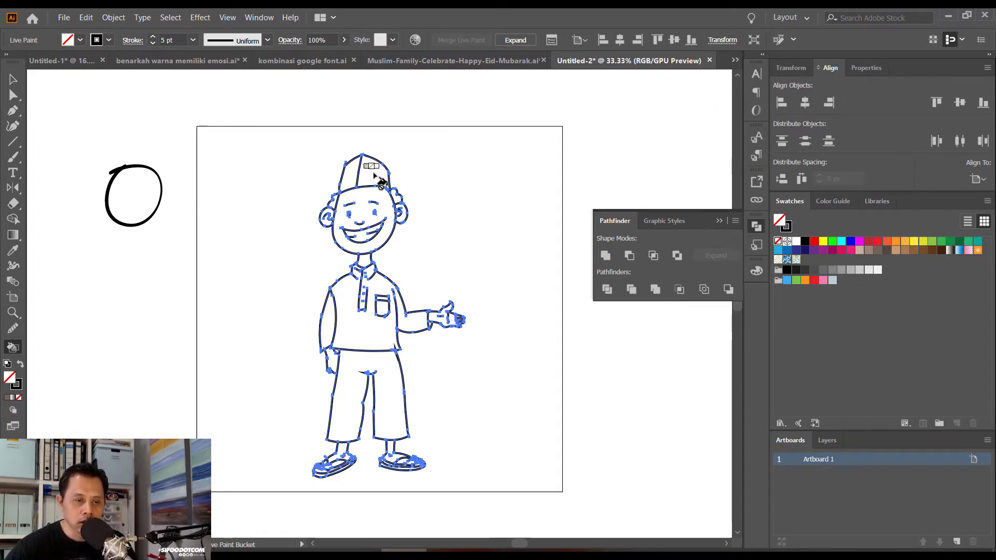
pyautogui.press('Right')
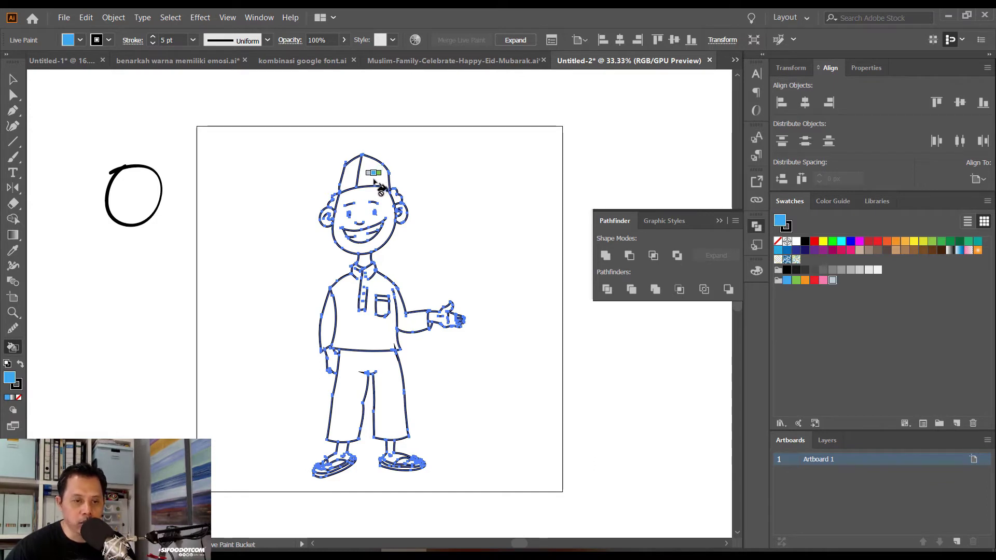
pyautogui.press('Left')
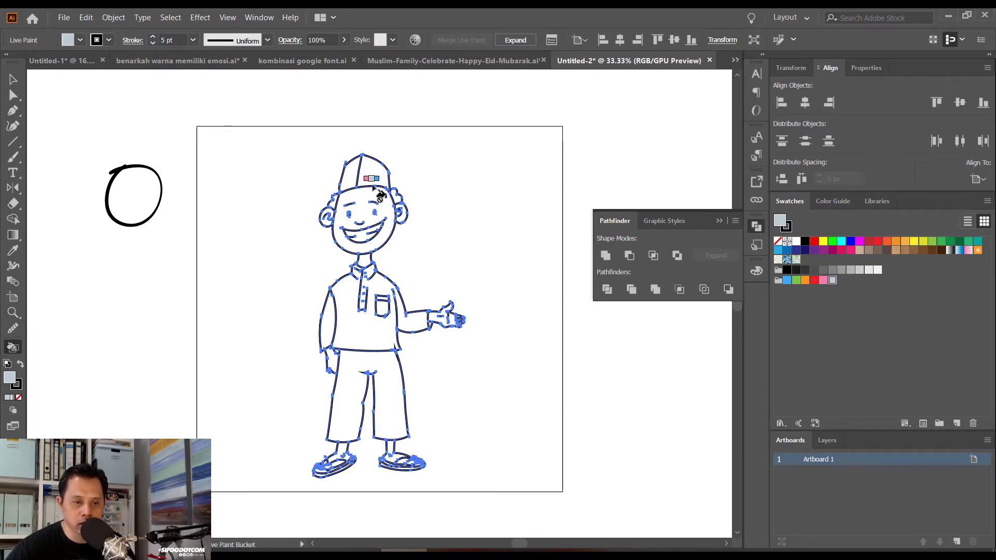
pyautogui.press('Right')
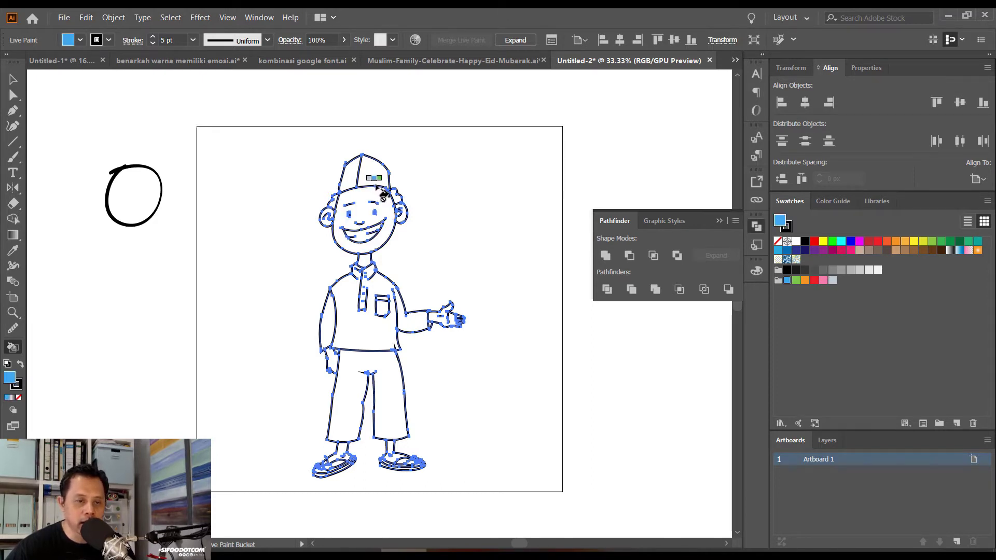
pyautogui.press('Up')
pyautogui.press('Right')
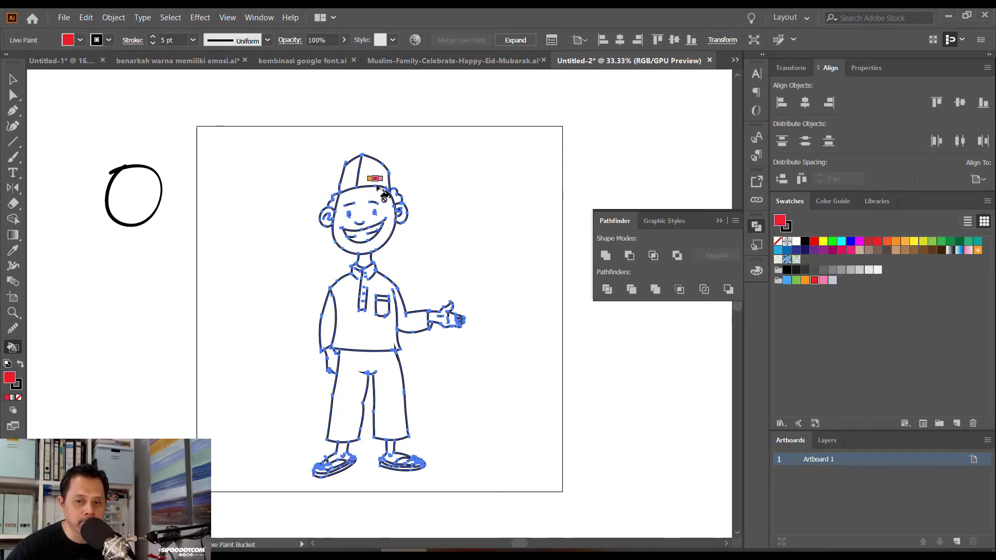
pyautogui.press('Up')
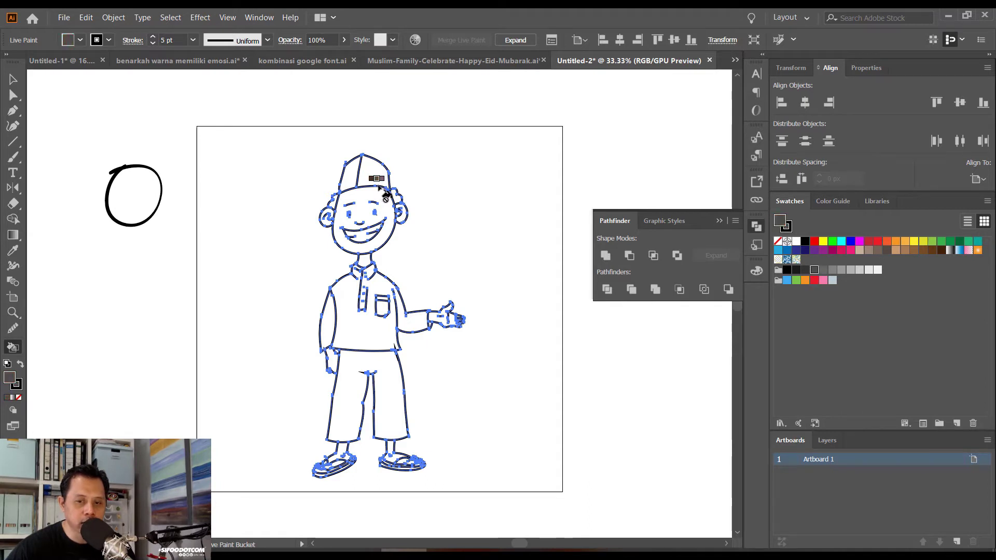
pyautogui.press('Down')
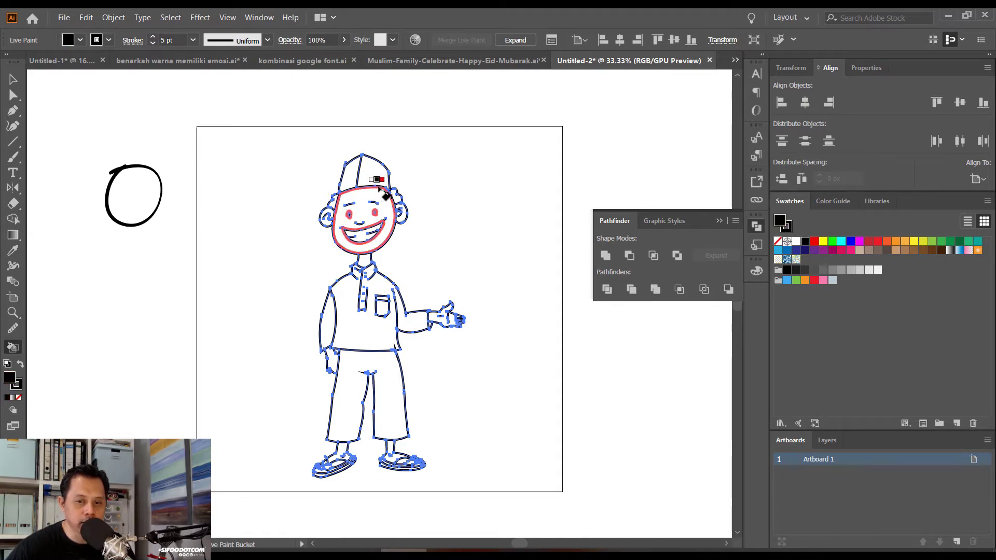
pyautogui.press('Right')
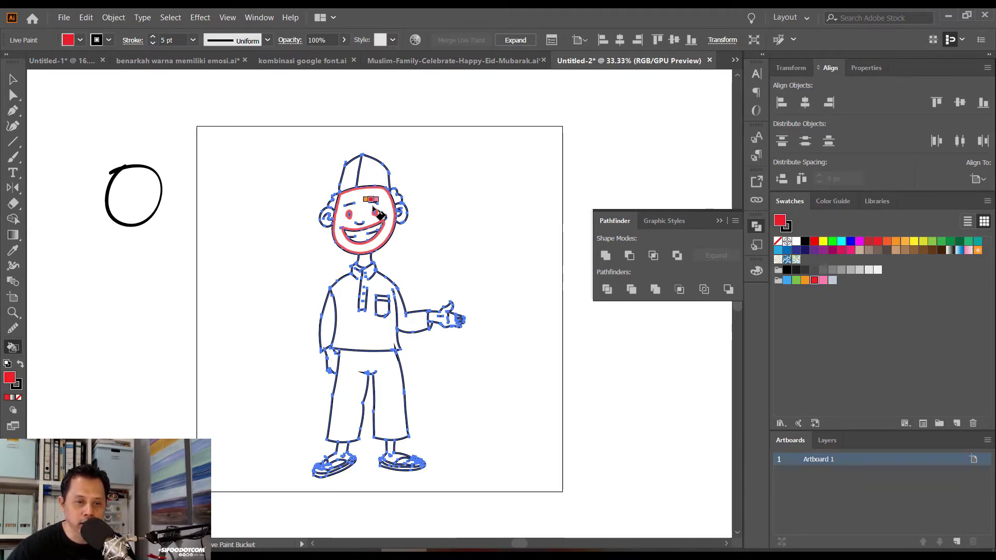
pyautogui.press('Left')
pyautogui.press('Left')
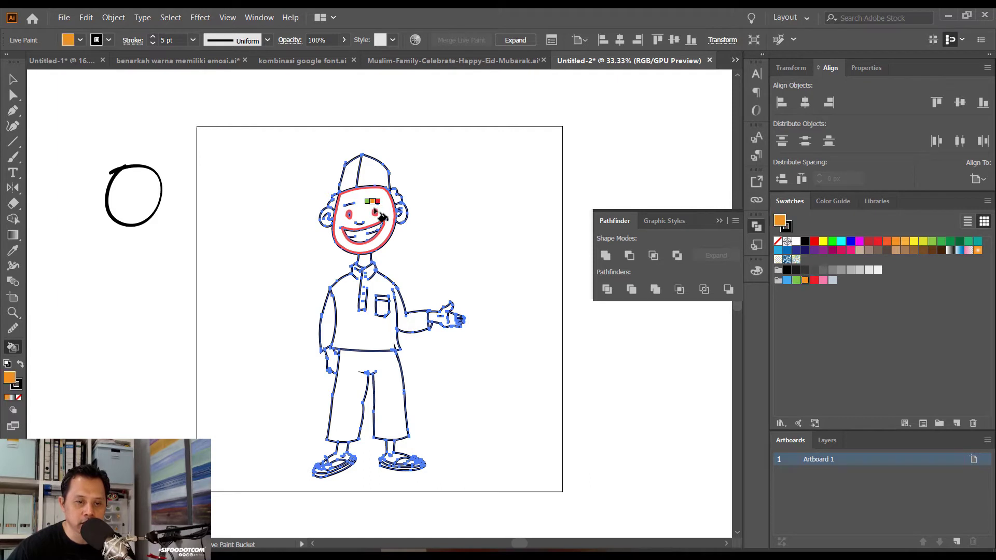
# Settle on pink, fill the boy's face, and close the Pathfinder panel
pyautogui.press('Right')
pyautogui.press('Right')
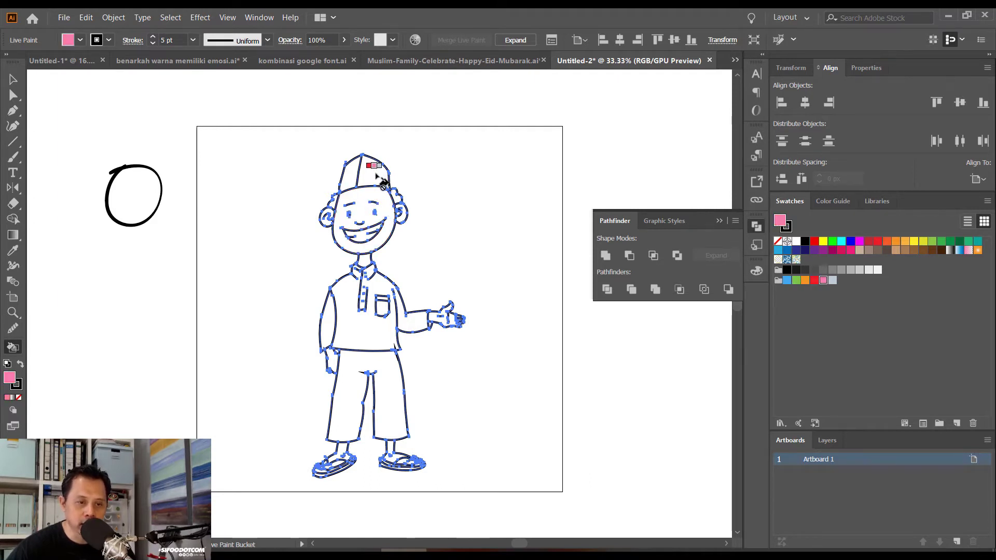
pyautogui.click(379, 196)
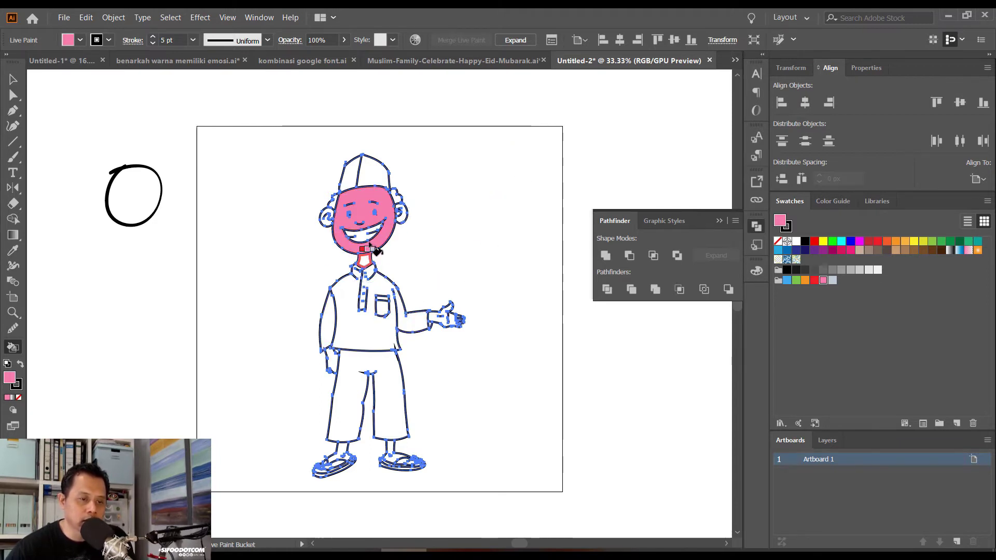
pyautogui.click(719, 221)
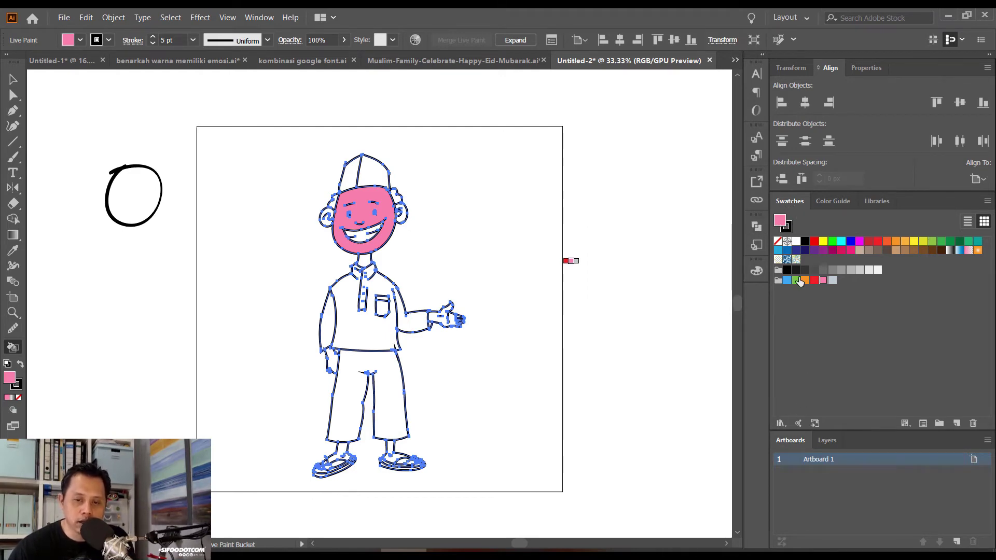
# Open the Skintones swatch library, then move and enlarge its panel to show every tone
pyautogui.click(780, 423)
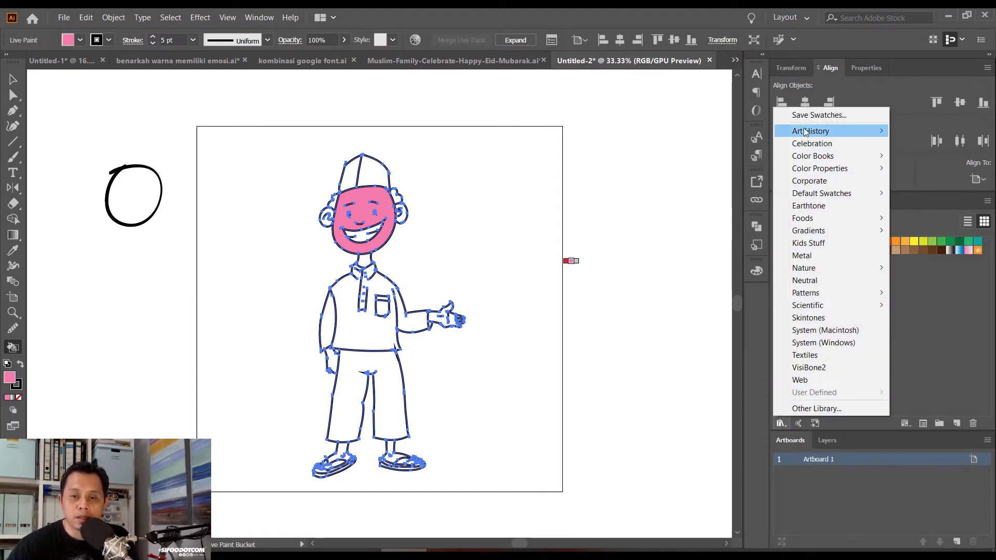
pyautogui.click(808, 318)
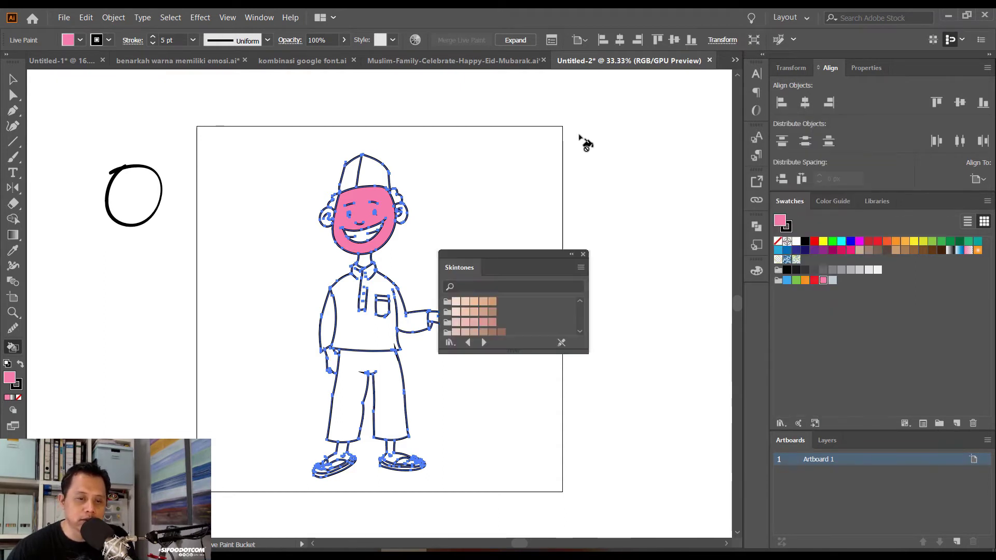
pyautogui.moveTo(499, 252); pyautogui.dragTo(589, 118)
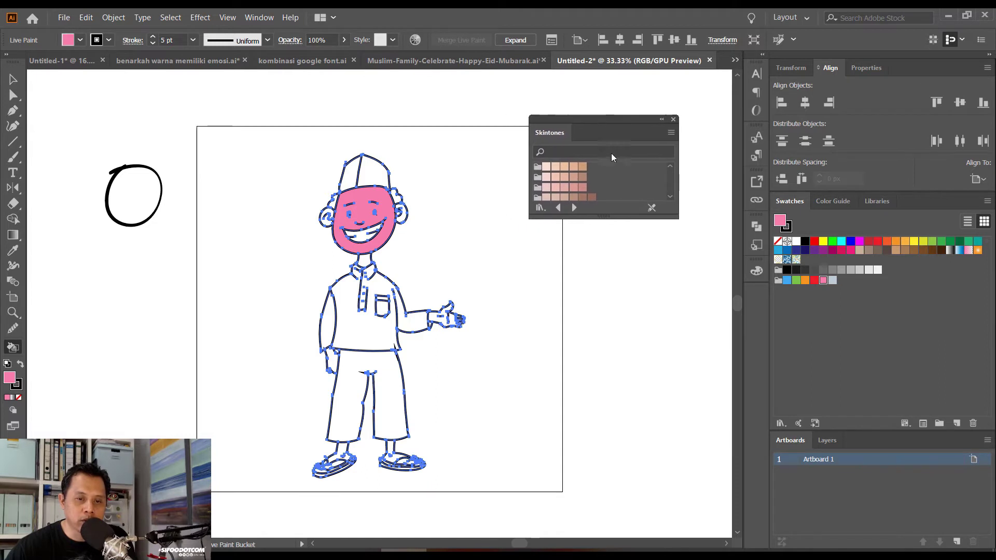
pyautogui.moveTo(616, 216); pyautogui.dragTo(617, 292)
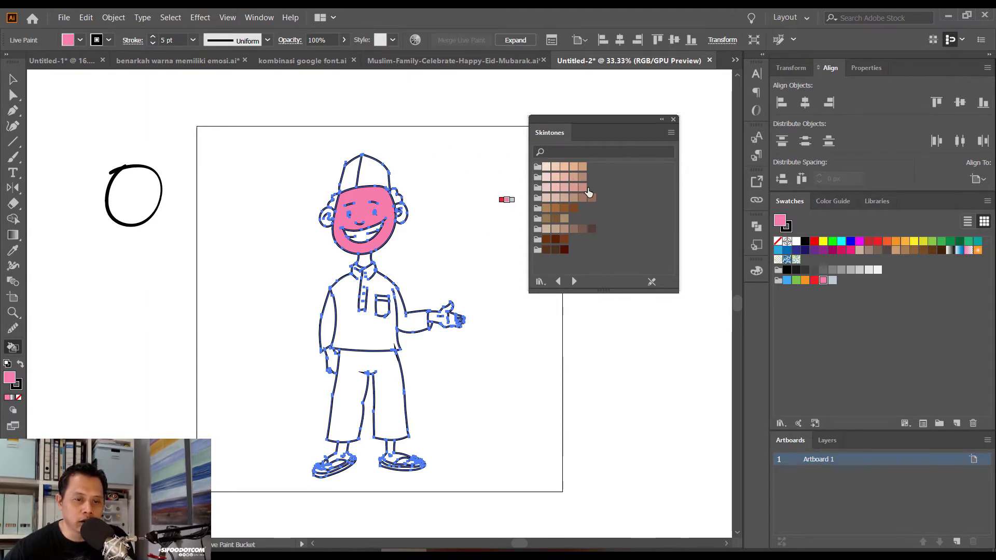
# Repaint the face and the outstretched hand in a light peach skin tone
pyautogui.click(555, 178)
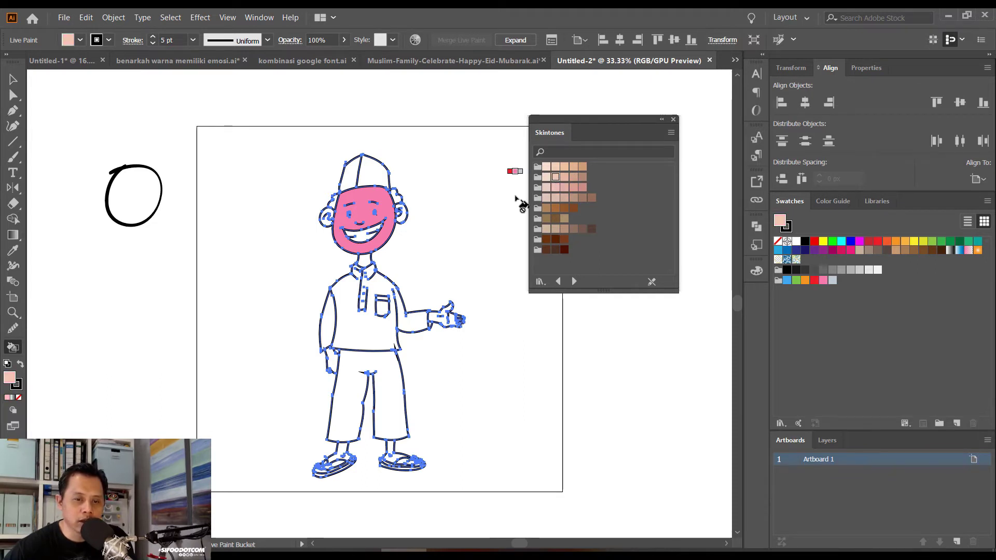
pyautogui.click(384, 210)
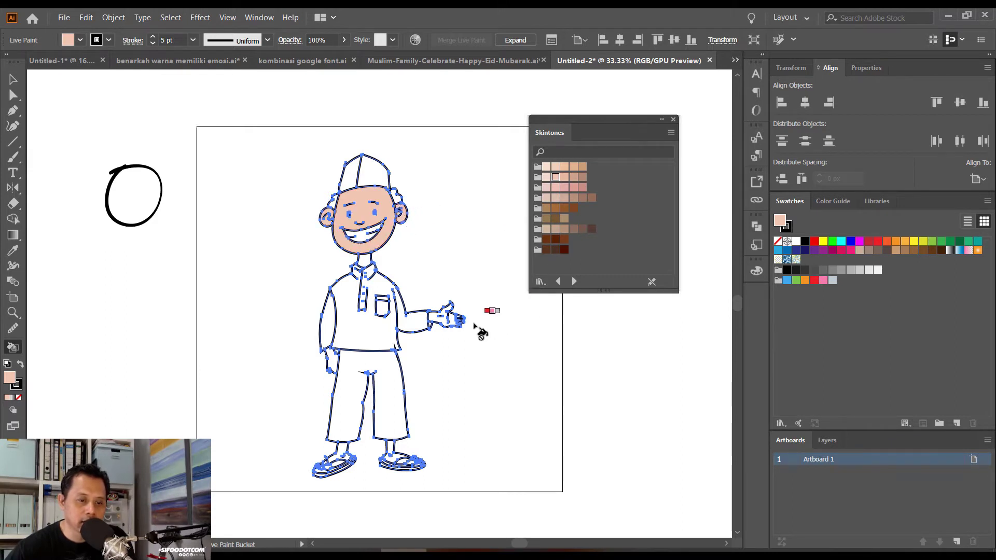
pyautogui.click(443, 319)
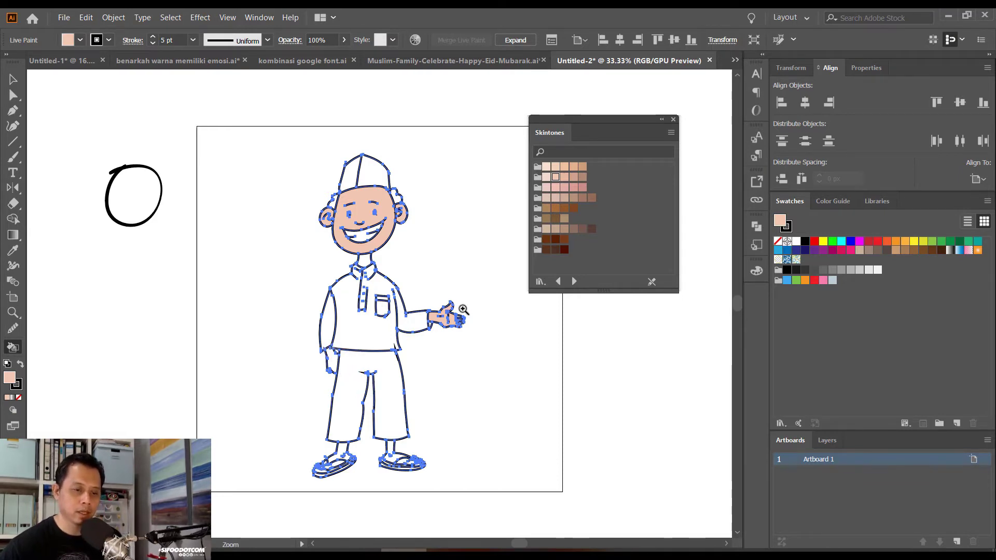
# Zoom in and drag two stray line ends onto neighbouring strokes with Direct Selection
pyautogui.moveTo(418, 297)
pyautogui.mouseDown()
pyautogui.moveTo(613, 399)
pyautogui.moveTo(459, 334)
pyautogui.mouseUp()
pyautogui.scroll(1, 614, 398)
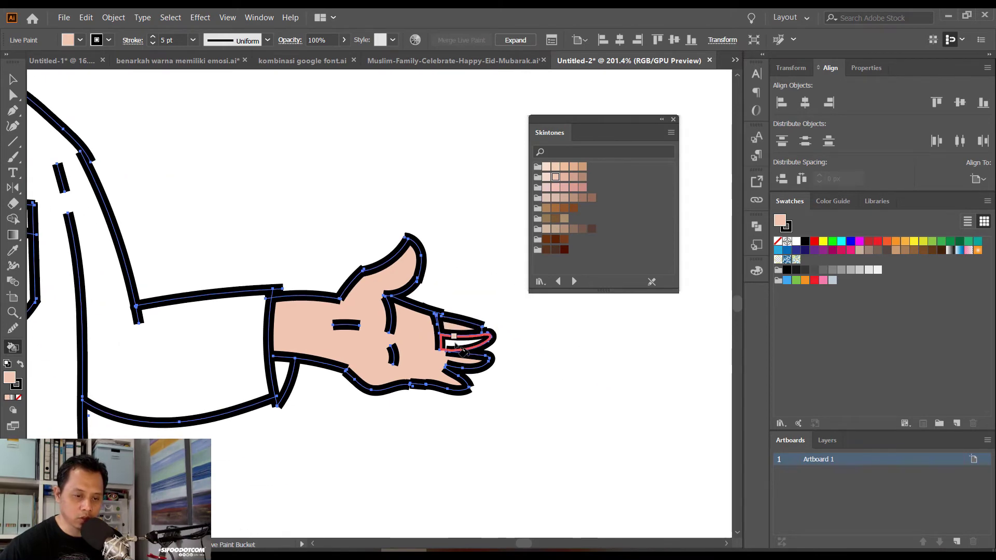
pyautogui.moveTo(356, 265); pyautogui.dragTo(452, 338)
pyautogui.moveTo(165, 137); pyautogui.dragTo(268, 267)
pyautogui.moveTo(254, 122); pyautogui.dragTo(244, 255)
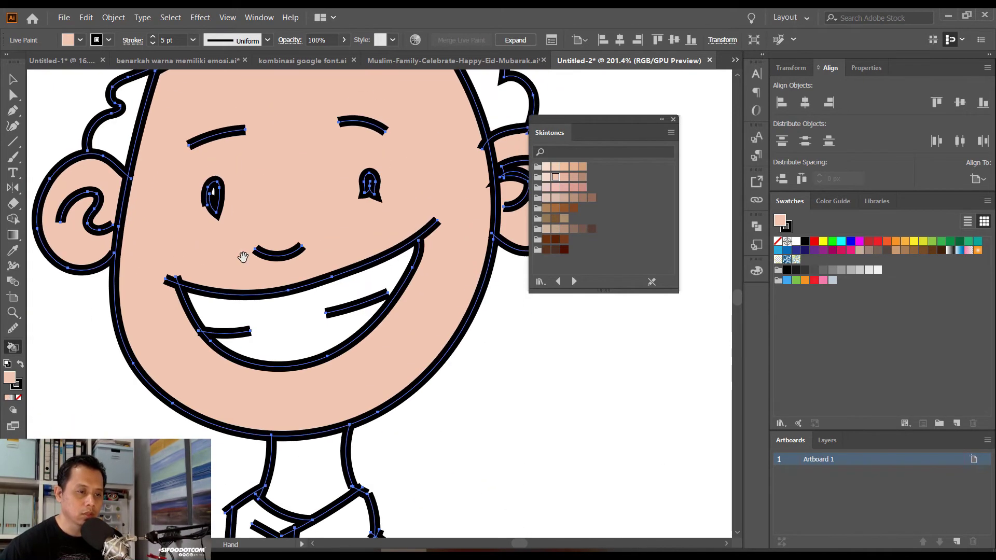
pyautogui.moveTo(190, 143); pyautogui.dragTo(187, 281)
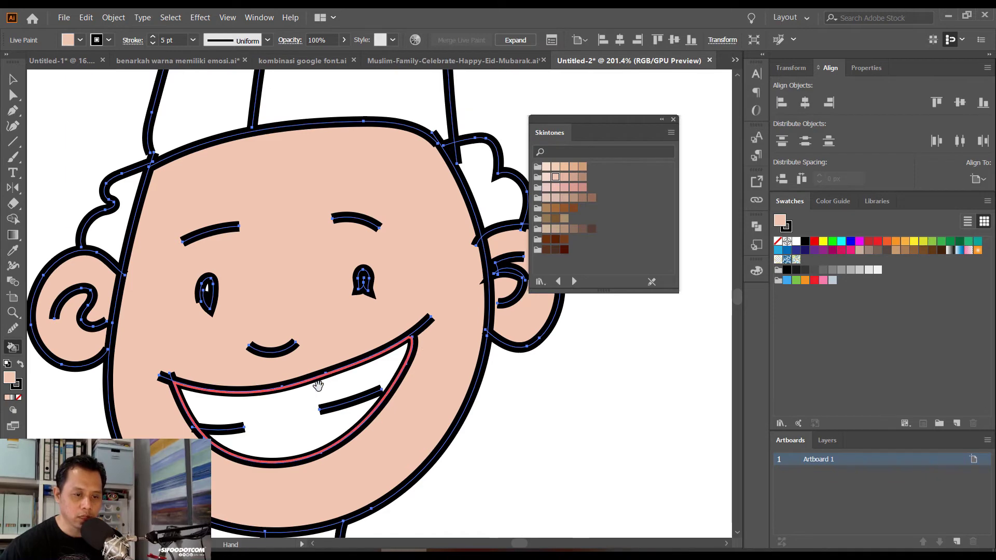
pyautogui.moveTo(318, 382)
pyautogui.mouseDown()
pyautogui.moveTo(309, 305)
pyautogui.moveTo(323, 360)
pyautogui.mouseUp()
pyautogui.scroll(-5, 302, 396)
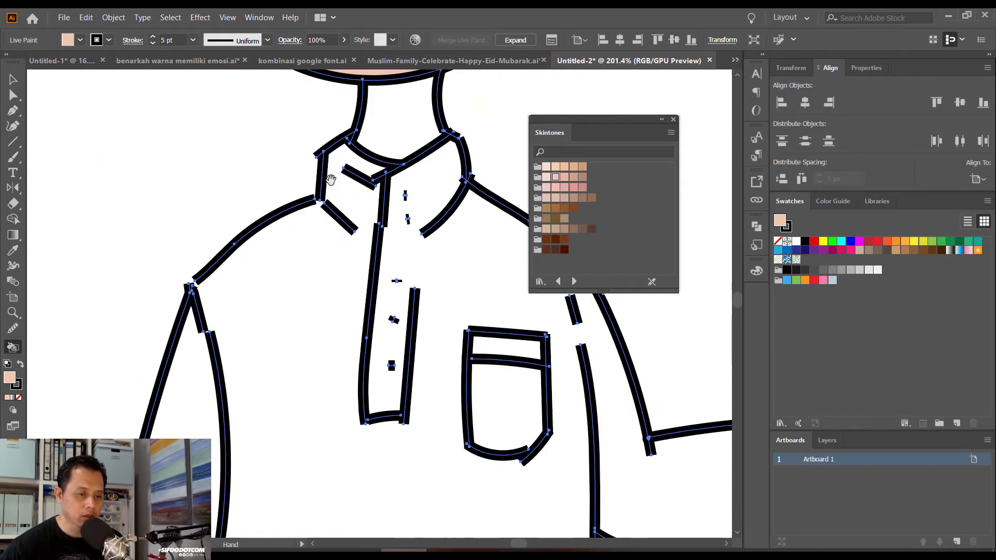
pyautogui.scroll(-3, 288, 331)
pyautogui.scroll(-3, 283, 275)
pyautogui.scroll(-2, 276, 223)
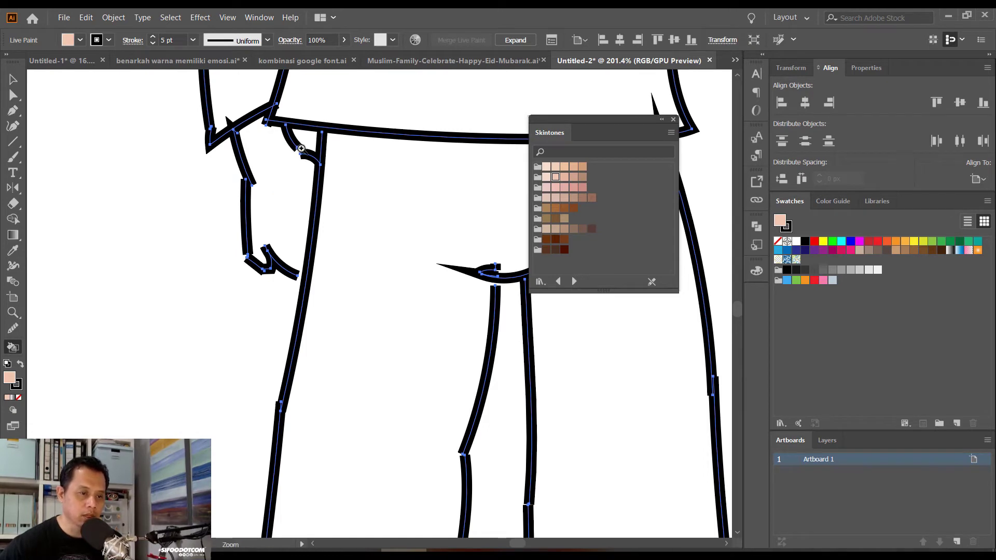
pyautogui.scroll(2, 300, 148)
pyautogui.scroll(2, 372, 209)
pyautogui.scroll(2, 296, 285)
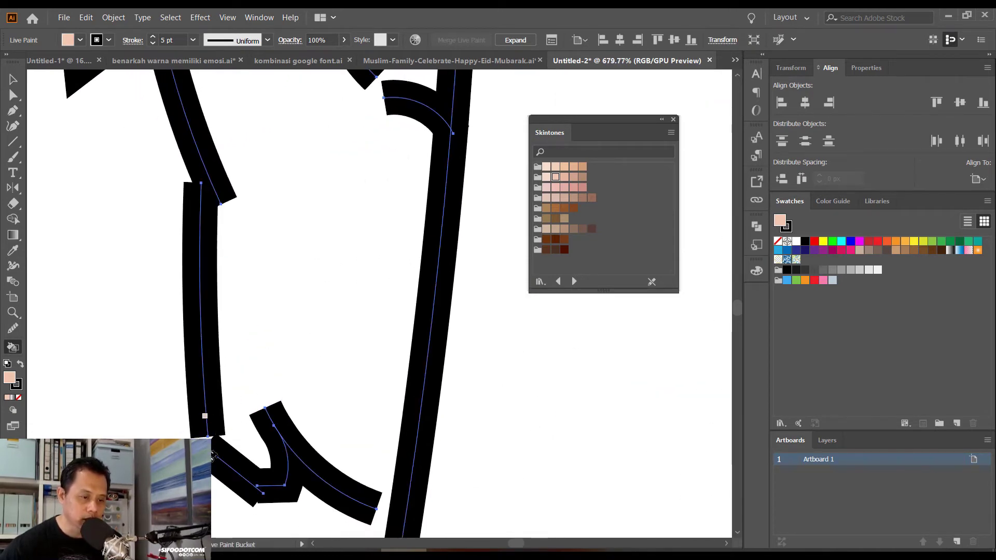
pyautogui.scroll(-3, 267, 256)
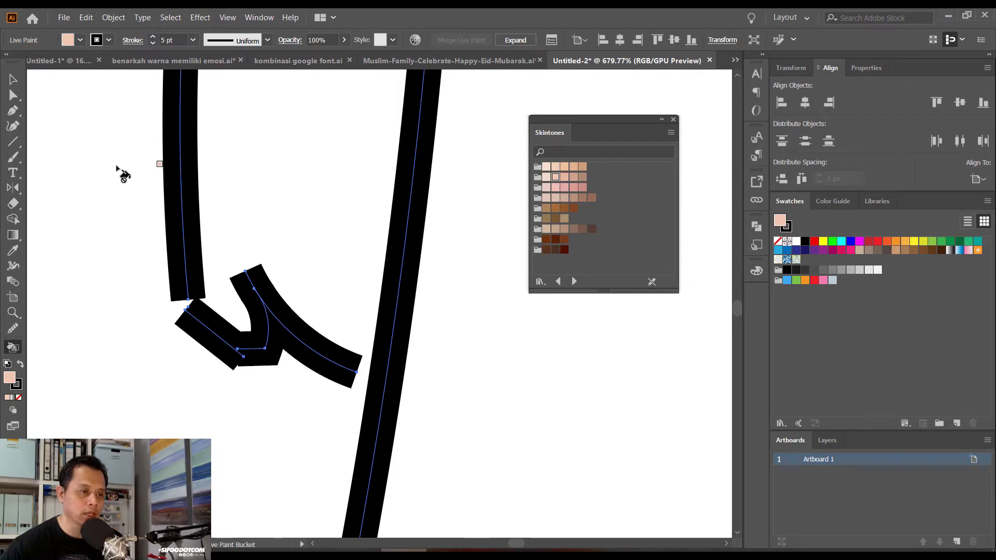
pyautogui.click(16, 97)
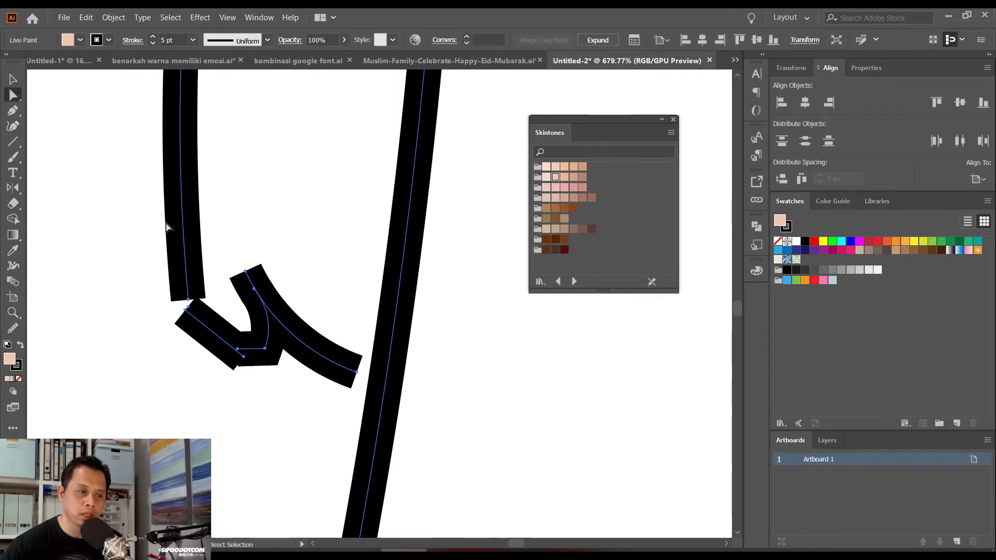
pyautogui.click(126, 231)
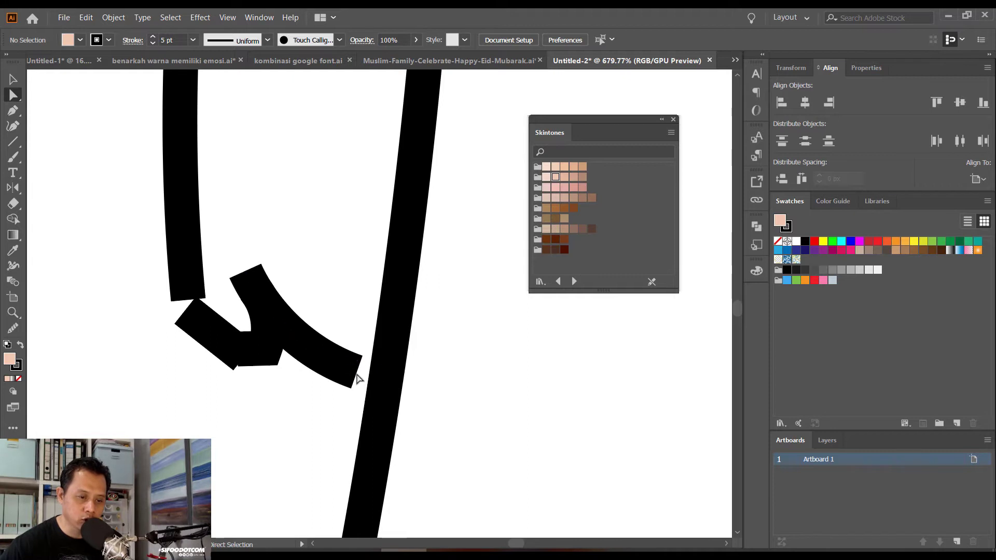
pyautogui.moveTo(357, 379)
pyautogui.mouseDown()
pyautogui.moveTo(391, 387)
pyautogui.moveTo(329, 377)
pyautogui.mouseUp()
pyautogui.moveTo(189, 314); pyautogui.dragTo(189, 301)
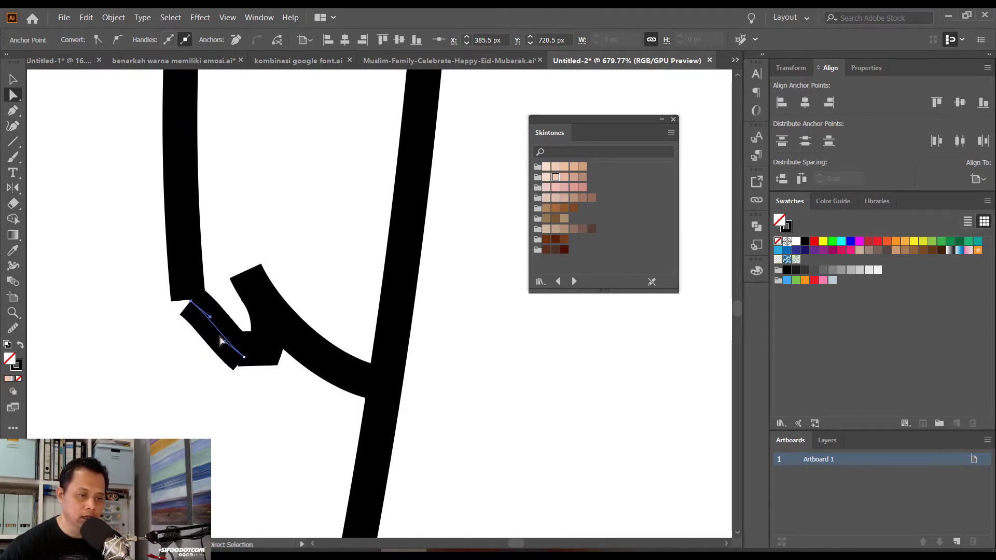
pyautogui.click(159, 330)
# Nudge another curved line end near the shirt to close the remaining gap
pyautogui.hotkey('ctrl', '-')
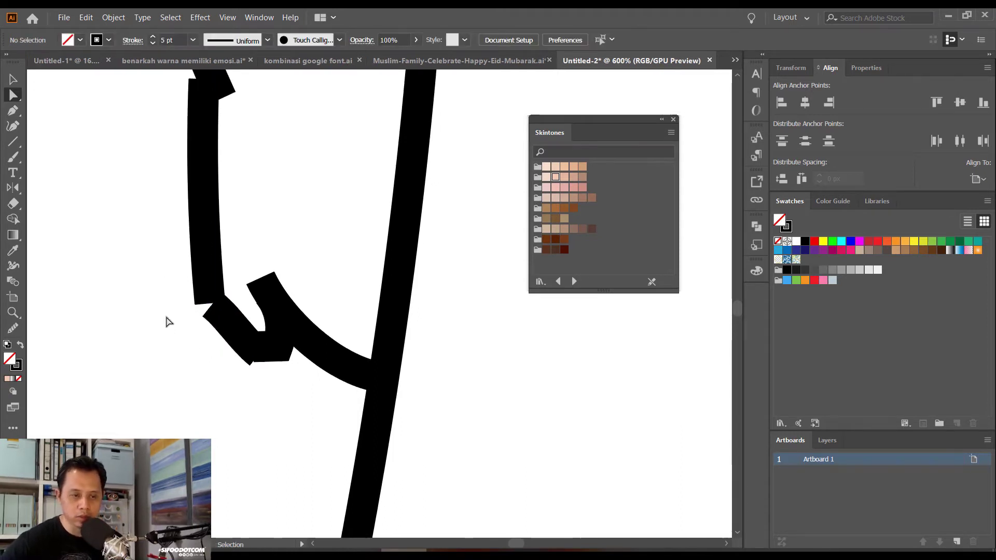
pyautogui.hotkey('ctrl', '-')
pyautogui.hotkey('ctrl', '-')
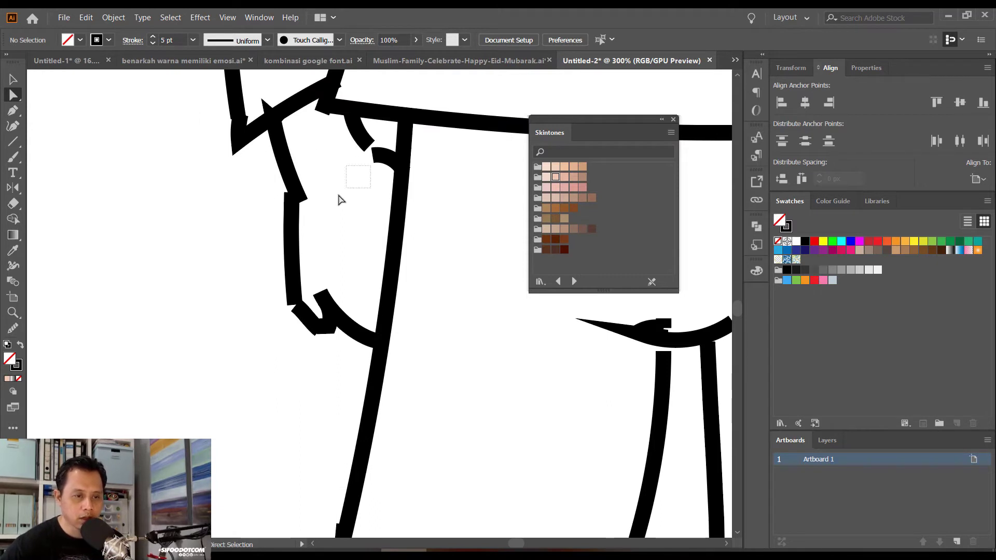
pyautogui.scroll(2, 377, 167)
pyautogui.moveTo(380, 154); pyautogui.dragTo(388, 164)
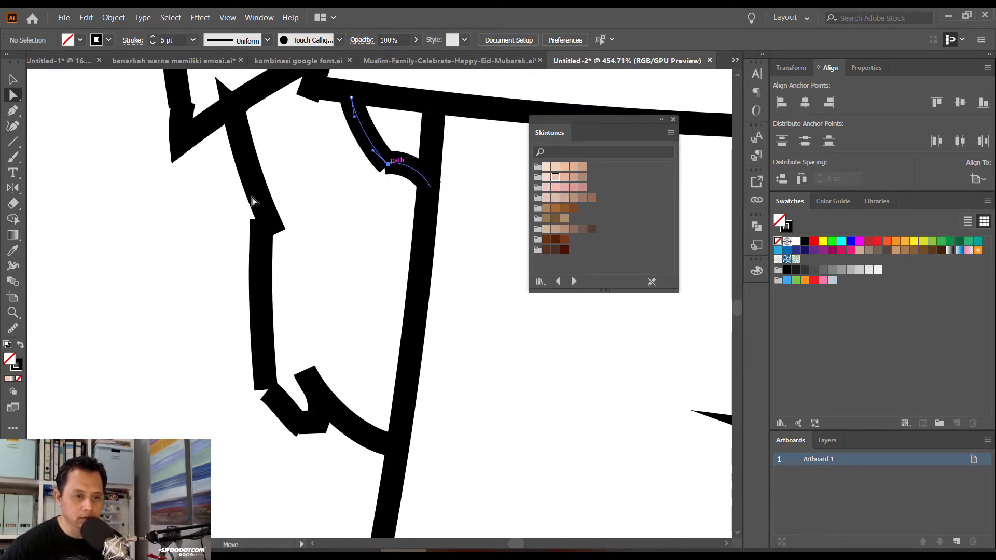
pyautogui.click(191, 233)
pyautogui.hscroll(3, 191, 233)
pyautogui.press('k')
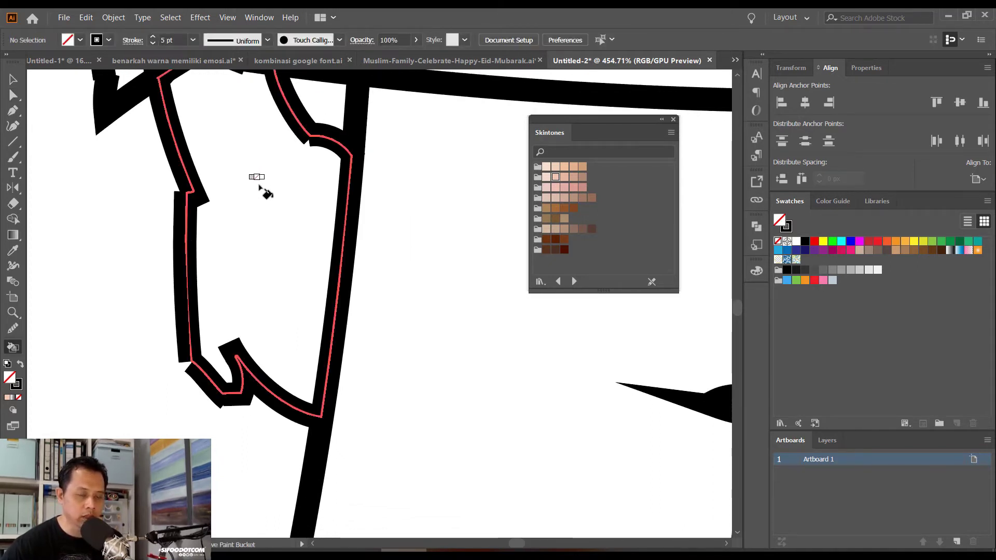
# Paint the lower hand and the visible leg and foot in the light Skintones peach
pyautogui.click(555, 178)
pyautogui.click(327, 221)
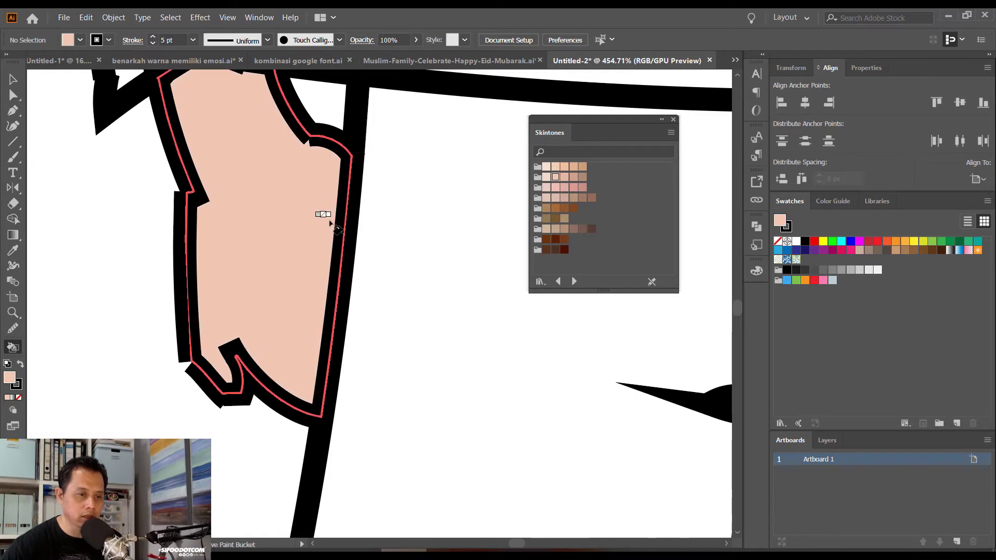
pyautogui.hotkey('ctrl', '-')
pyautogui.scroll(-4, 374, 193)
pyautogui.scroll(-1, 373, 193)
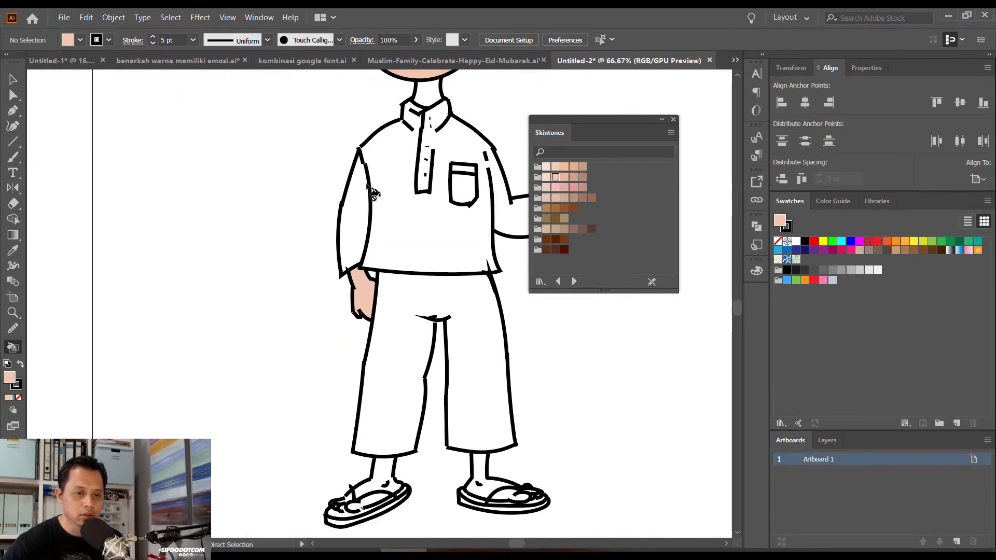
pyautogui.scroll(-1, 374, 192)
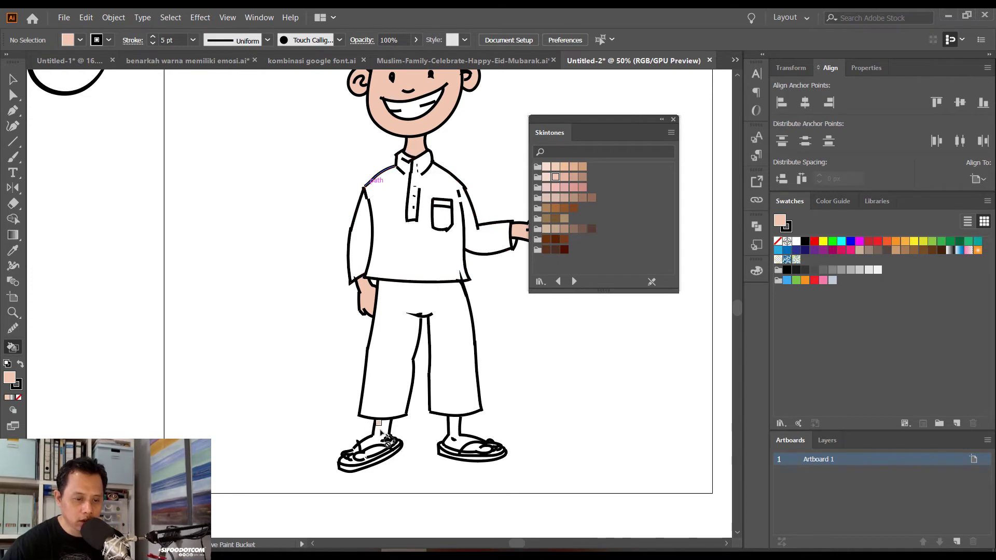
pyautogui.click(452, 419)
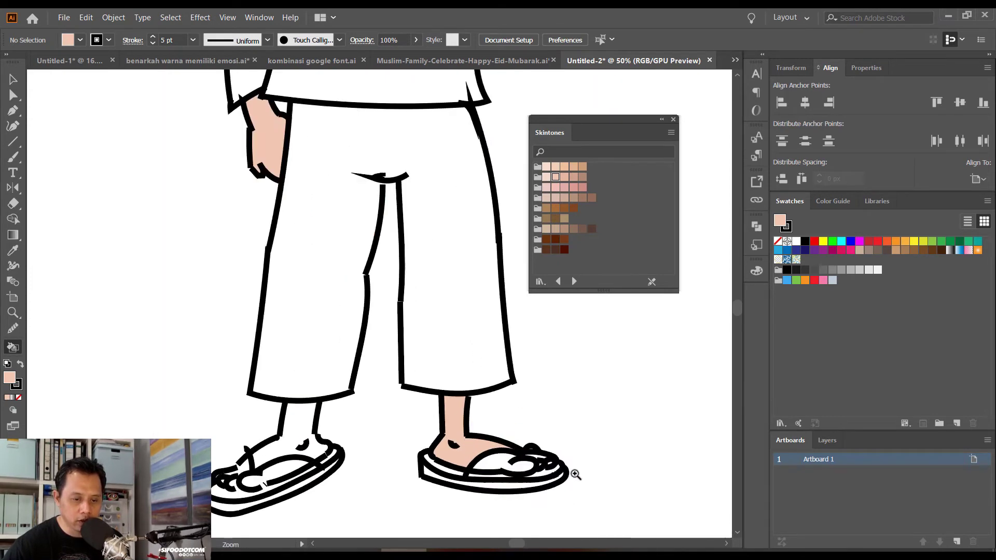
pyautogui.scroll(3, 449, 424)
pyautogui.scroll(1, 449, 424)
pyautogui.scroll(2, 518, 435)
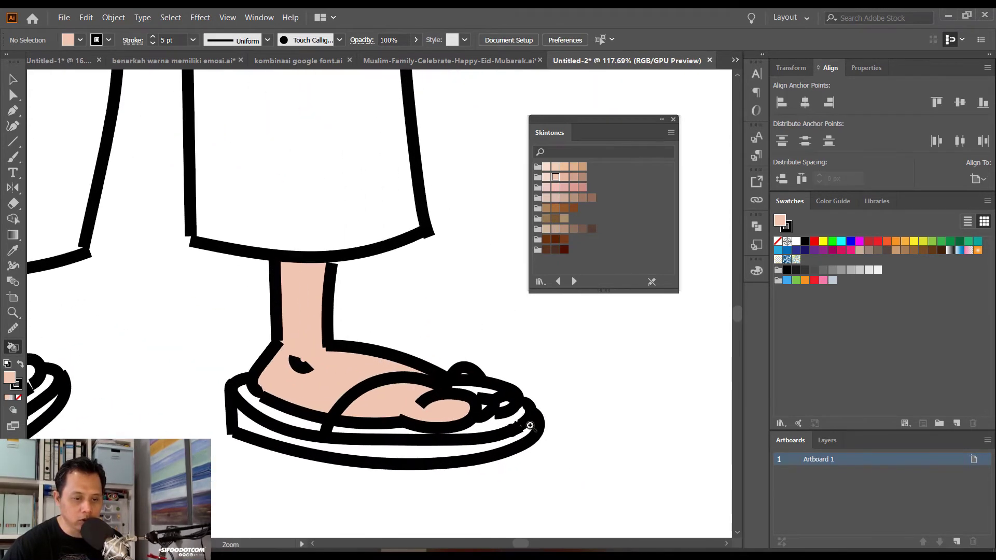
pyautogui.scroll(1, 484, 402)
# Move the strap line's end point and delete the small stray stroke on the foot
pyautogui.scroll(5, 478, 394)
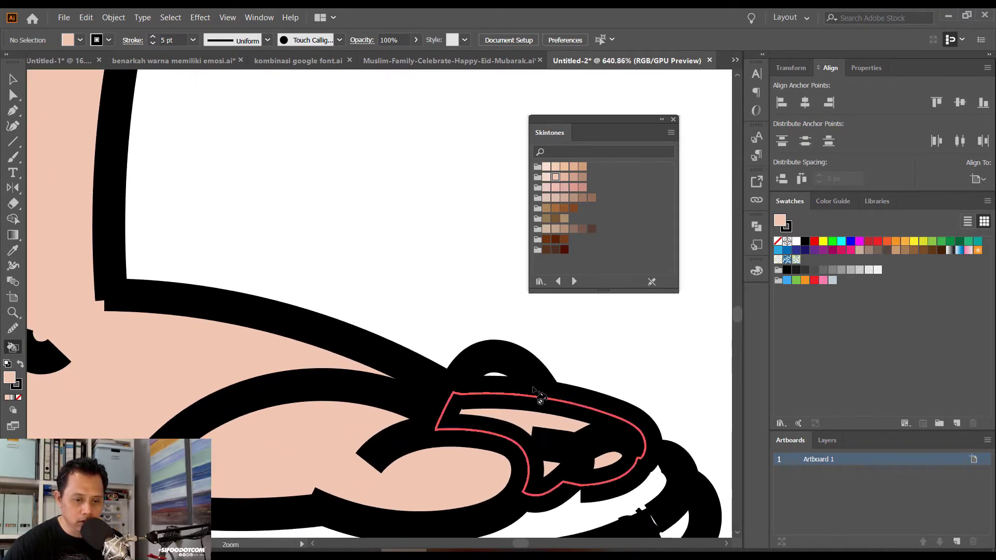
pyautogui.moveTo(518, 384)
pyautogui.mouseDown()
pyautogui.moveTo(427, 311)
pyautogui.moveTo(373, 338)
pyautogui.mouseUp()
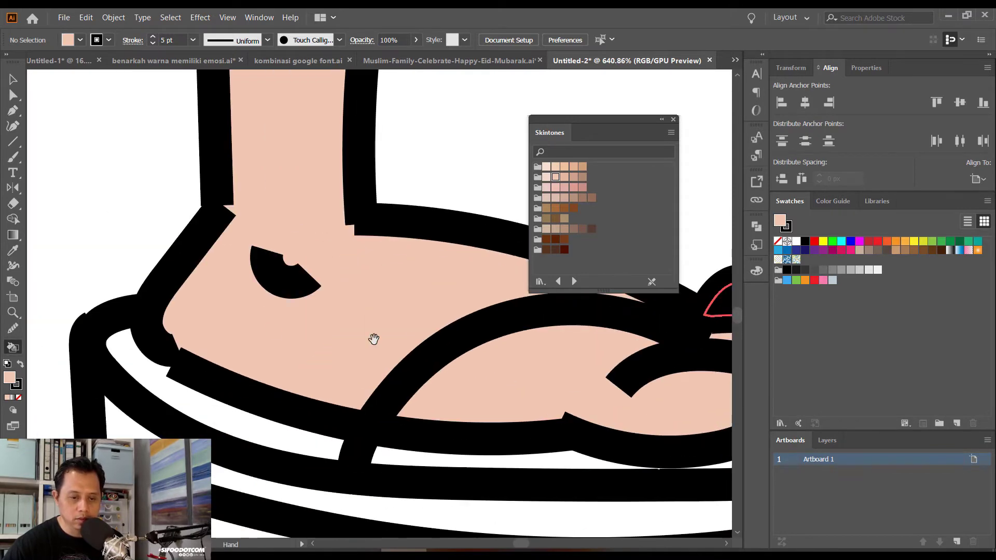
pyautogui.moveTo(261, 340)
pyautogui.mouseDown()
pyautogui.moveTo(527, 301)
pyautogui.moveTo(449, 275)
pyautogui.moveTo(251, 356)
pyautogui.moveTo(178, 316)
pyautogui.mouseUp()
pyautogui.click(12, 97)
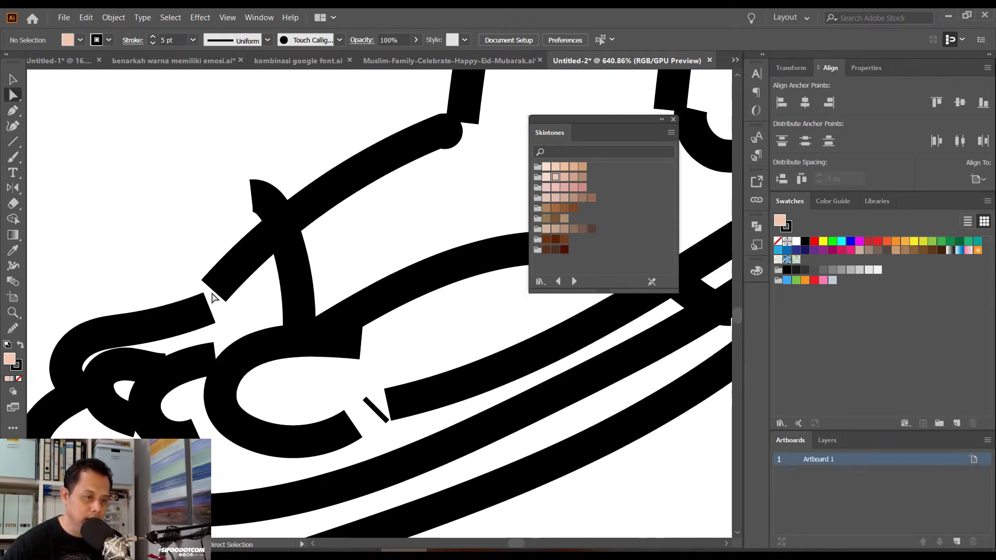
pyautogui.moveTo(211, 302)
pyautogui.mouseDown()
pyautogui.moveTo(207, 310)
pyautogui.moveTo(162, 294)
pyautogui.mouseUp()
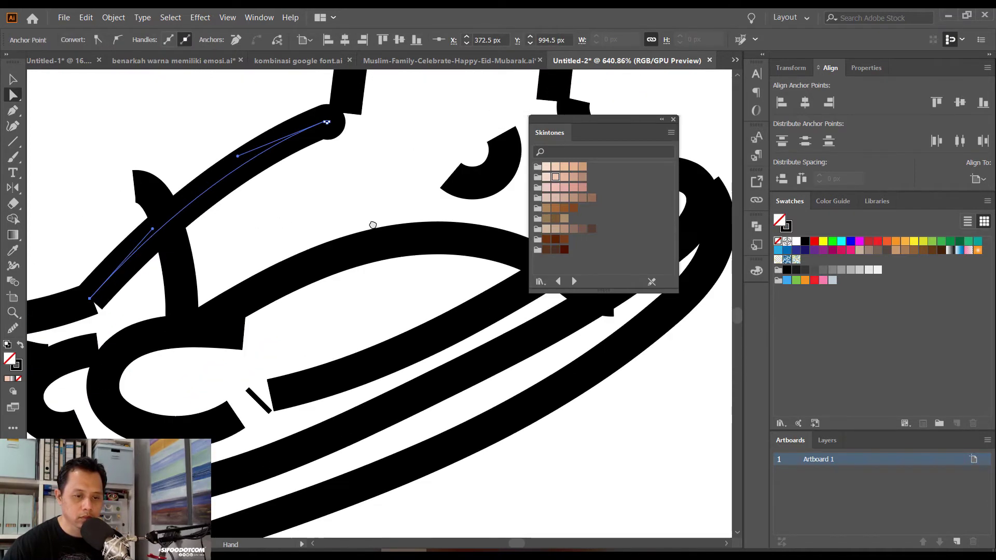
pyautogui.click(273, 388)
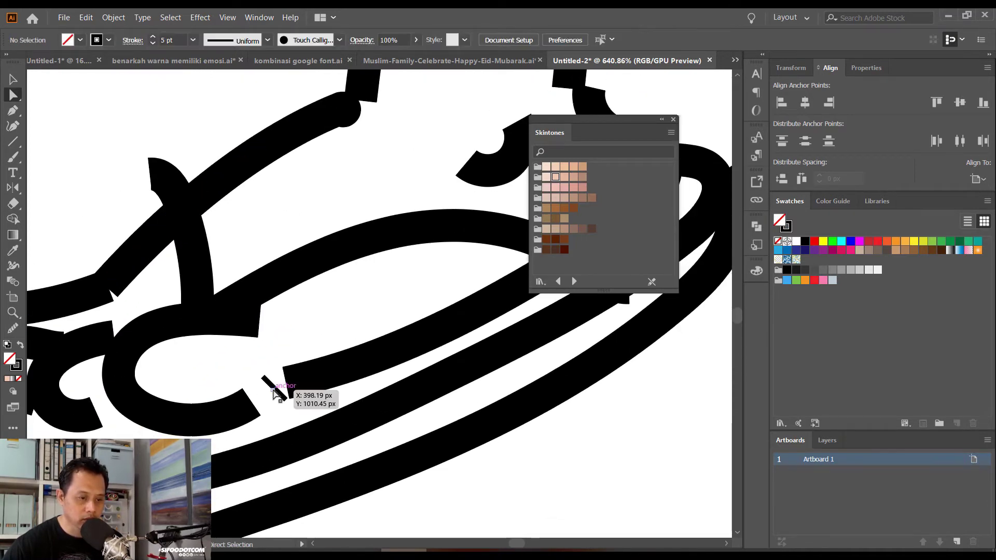
pyautogui.press('Delete')
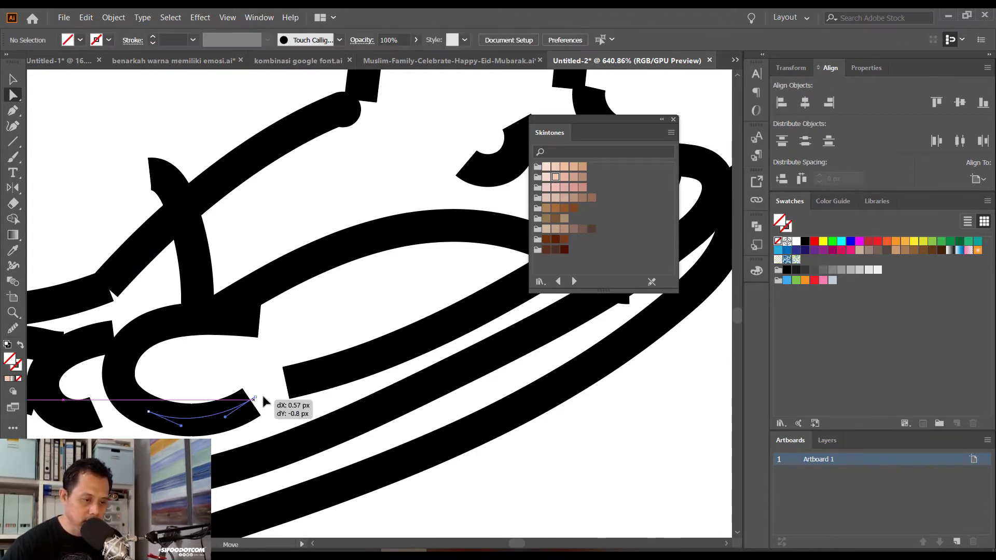
# Extend the C-shaped toe line and the small arc beside it to meet the outline
pyautogui.moveTo(252, 406); pyautogui.dragTo(399, 313)
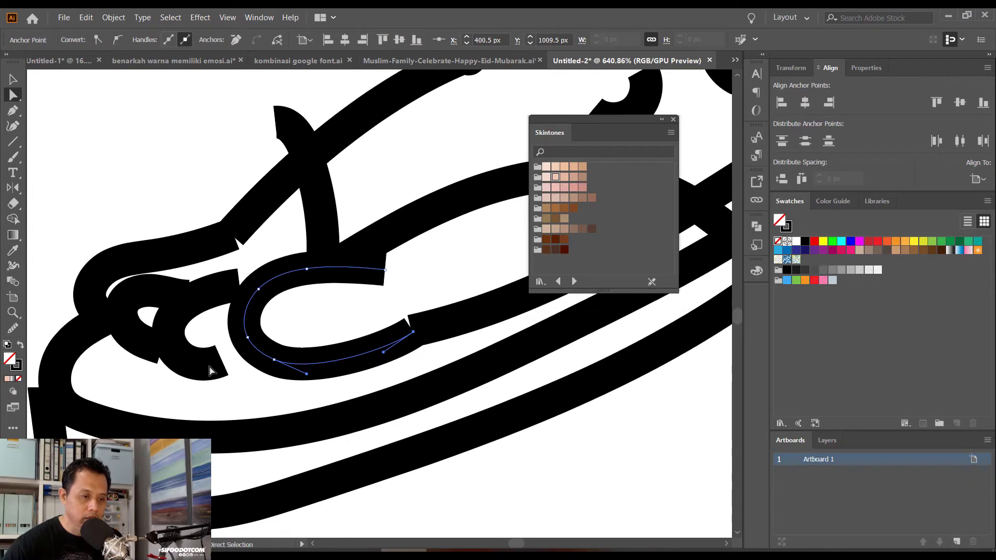
pyautogui.click(222, 362)
pyautogui.moveTo(222, 362); pyautogui.dragTo(264, 353)
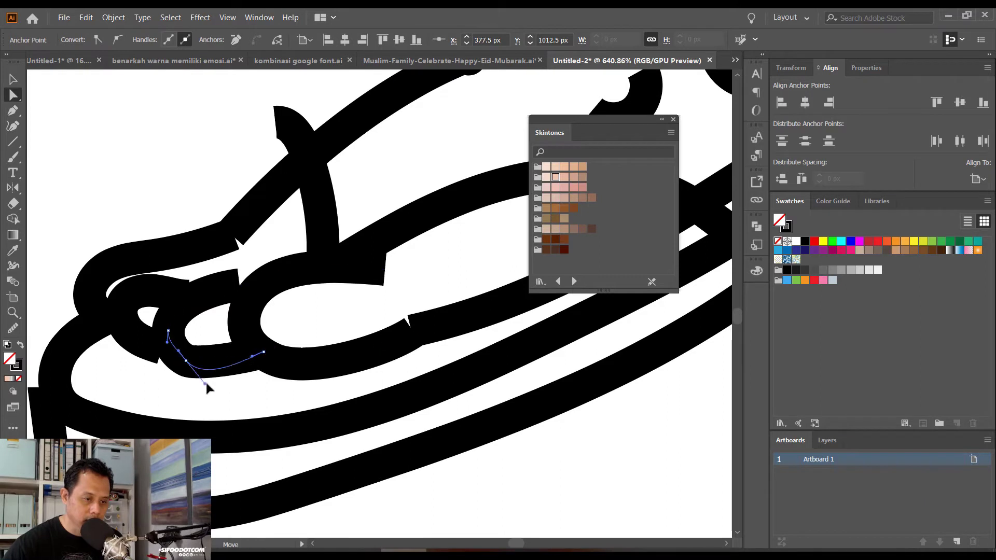
pyautogui.click(151, 350)
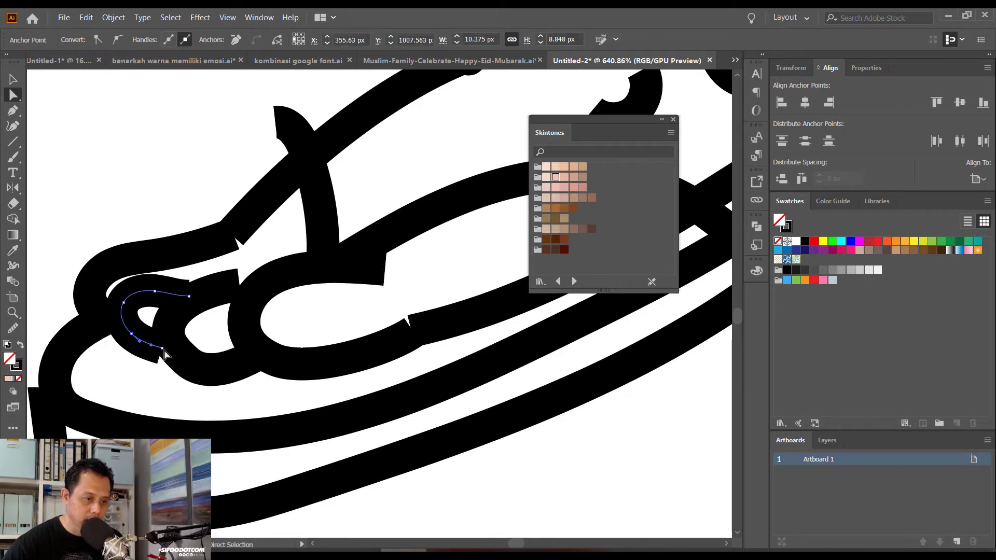
pyautogui.hotkey('ctrl', 'shift', 'a')
pyautogui.hotkey('ctrl', '-')
pyautogui.hotkey('ctrl', '-')
pyautogui.hotkey('ctrl', '-')
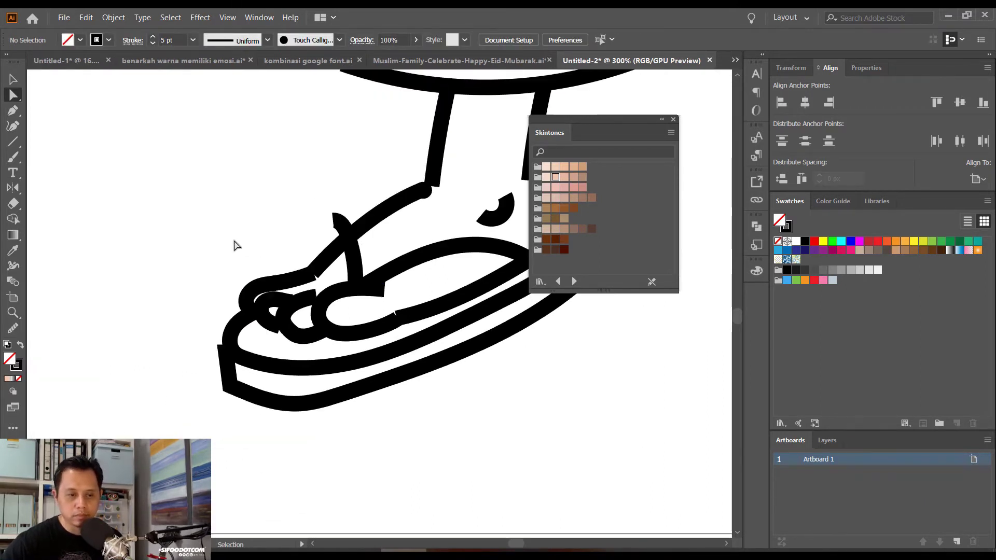
# Pick the light skin tone, then drag the heel corner point to close its gap
pyautogui.press('k')
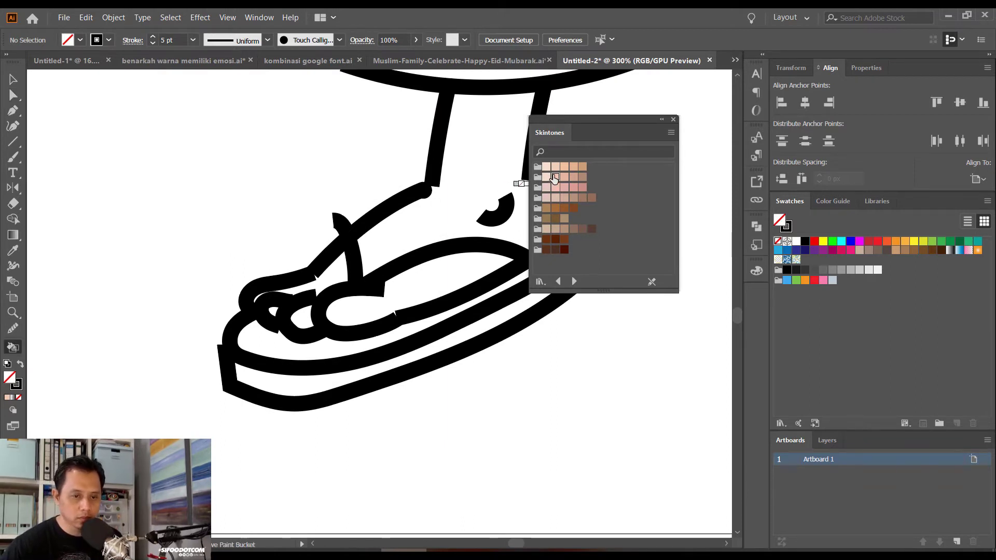
pyautogui.click(546, 177)
pyautogui.moveTo(485, 166); pyautogui.dragTo(420, 231)
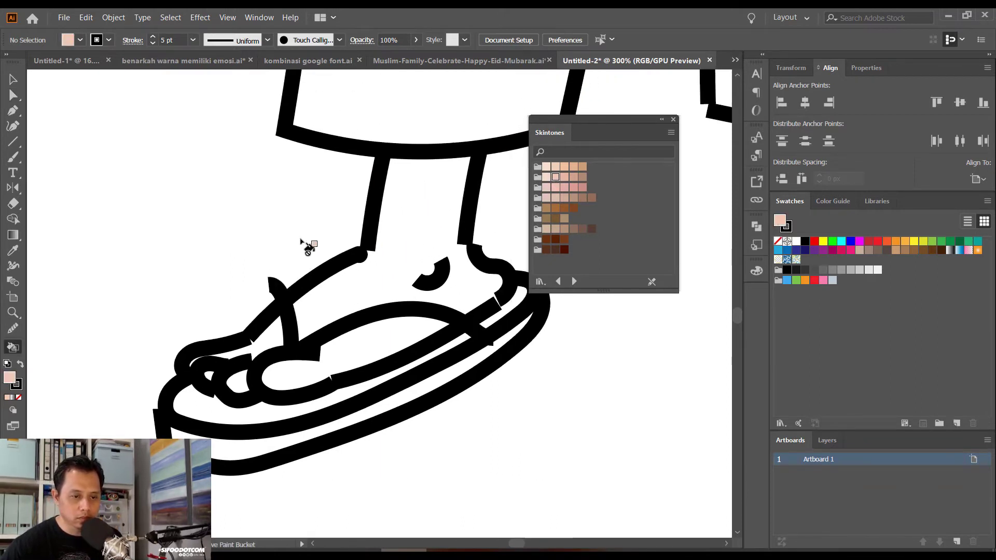
pyautogui.press('a')
pyautogui.scroll(3, 338, 237)
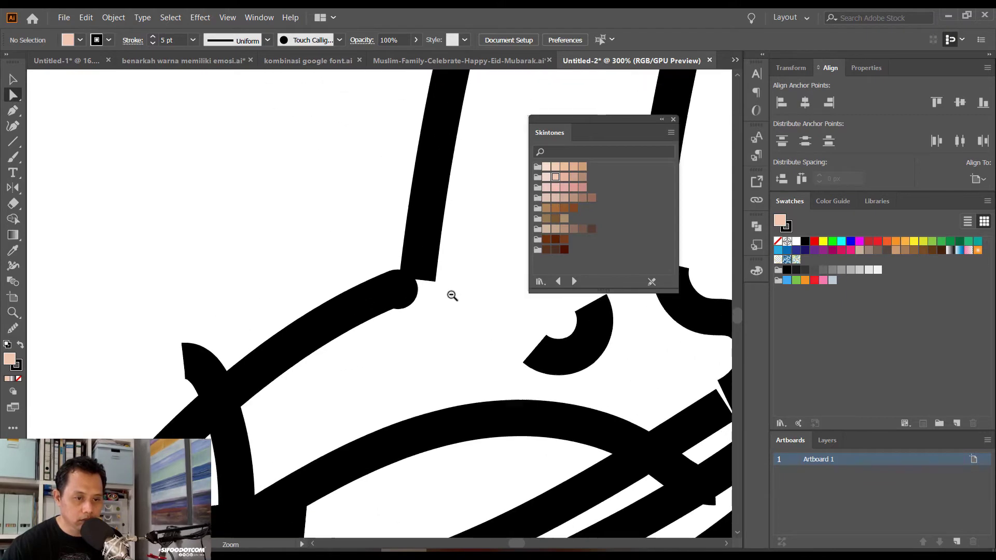
pyautogui.click(414, 275)
pyautogui.hotkey('ctrl', 'shift', 'a')
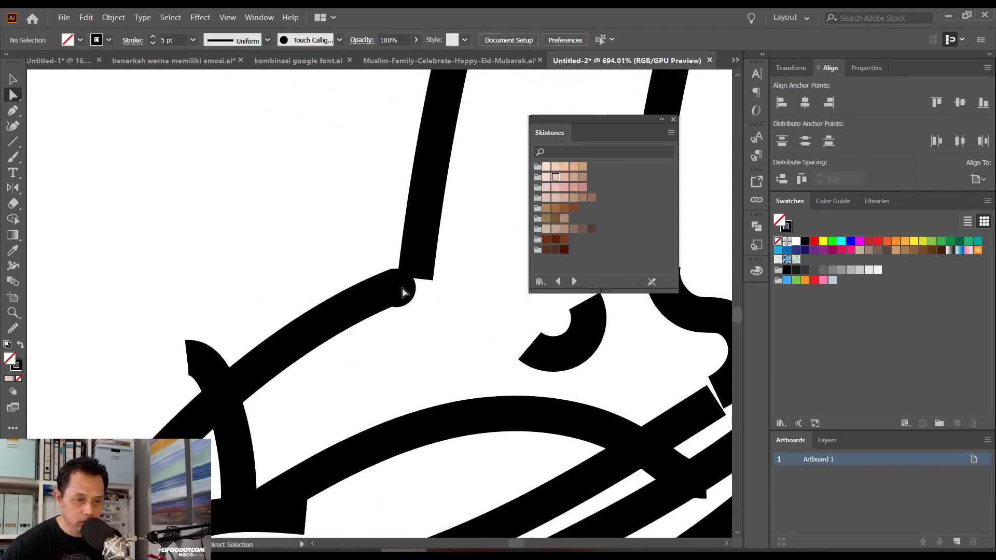
pyautogui.moveTo(407, 284); pyautogui.dragTo(400, 289)
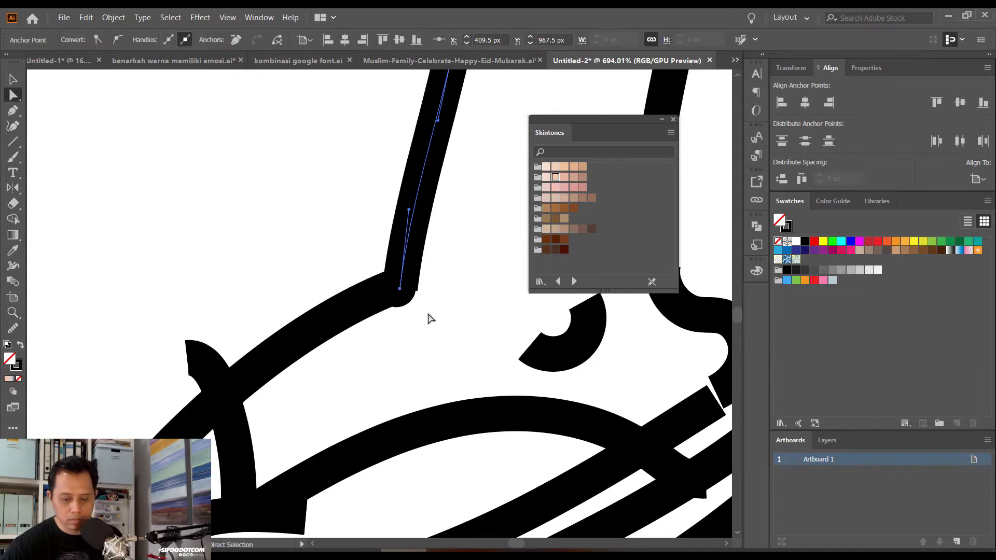
# Pull the heel curve point to close the last gap and reframe the leg
pyautogui.press('k')
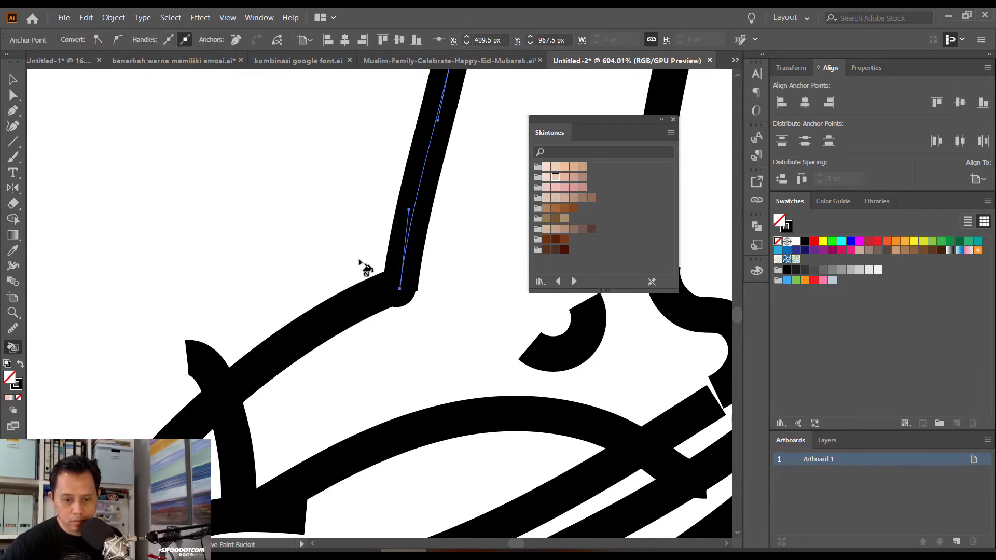
pyautogui.moveTo(174, 345); pyautogui.dragTo(133, 389)
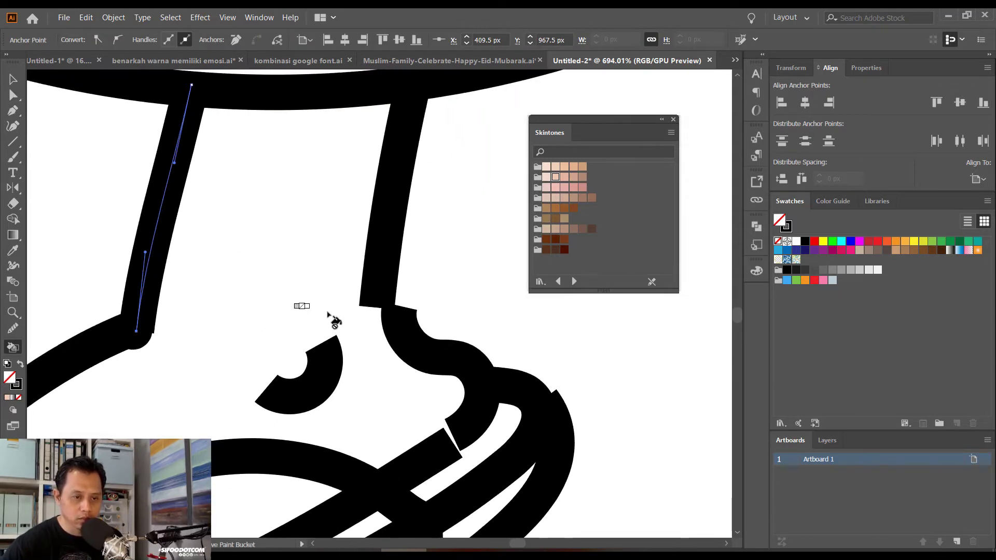
pyautogui.press('a')
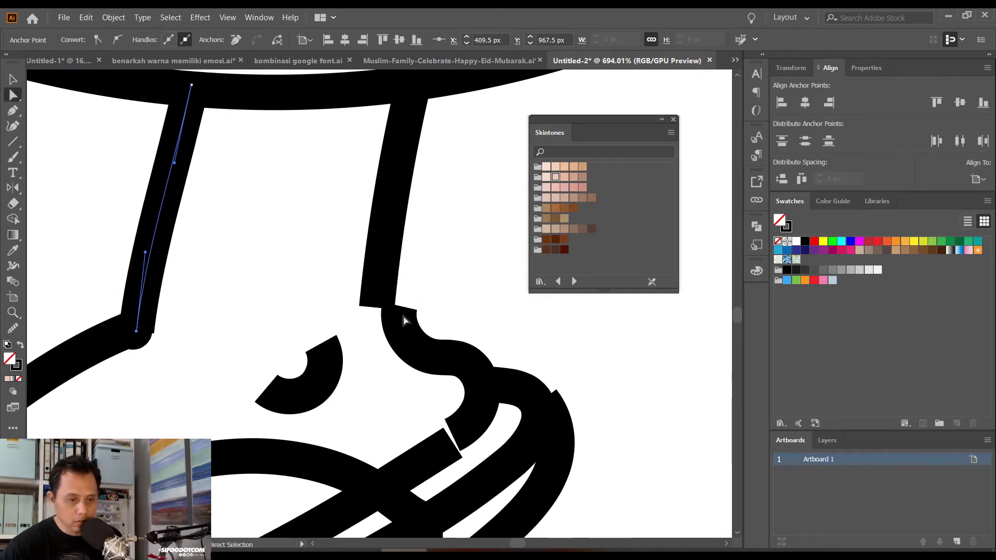
pyautogui.click(403, 320)
pyautogui.moveTo(392, 309); pyautogui.dragTo(381, 309)
pyautogui.moveTo(469, 378); pyautogui.dragTo(472, 285)
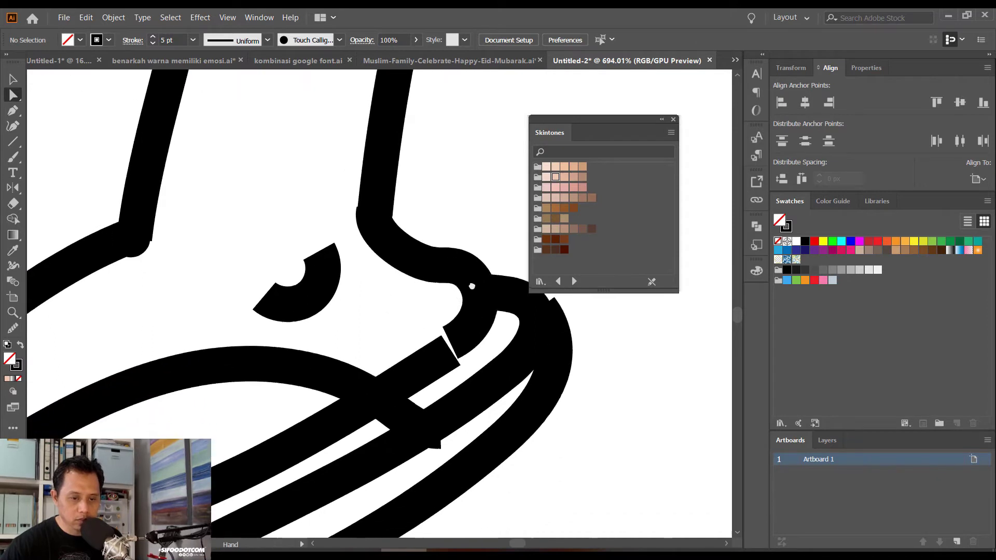
pyautogui.moveTo(311, 254); pyautogui.dragTo(449, 311)
pyautogui.press('k')
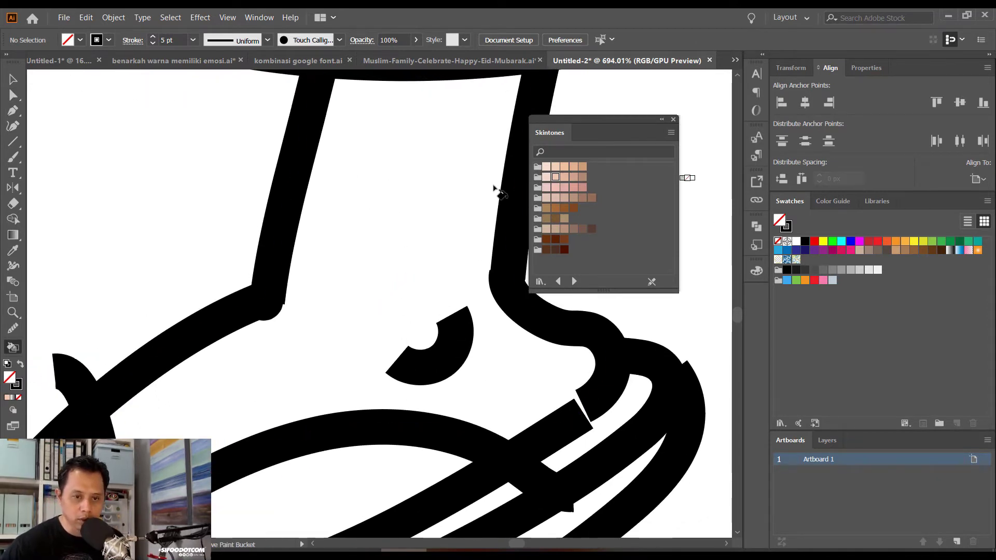
pyautogui.hotkey('ctrl', '-')
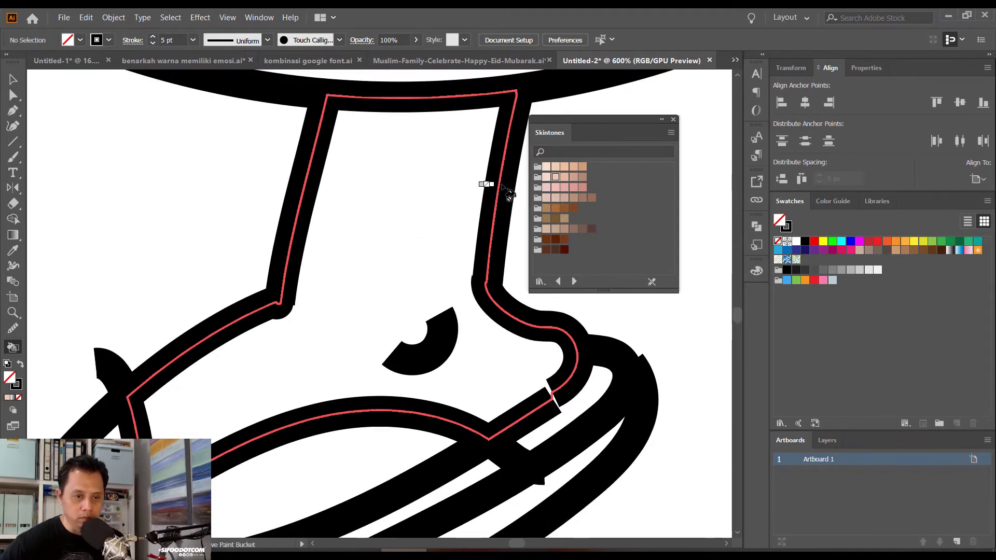
# Paint the foot, strap and toe regions skin tone, then undo the mistaken sole and toe fills
pyautogui.click(555, 177)
pyautogui.click(427, 233)
pyautogui.moveTo(289, 349); pyautogui.dragTo(356, 270)
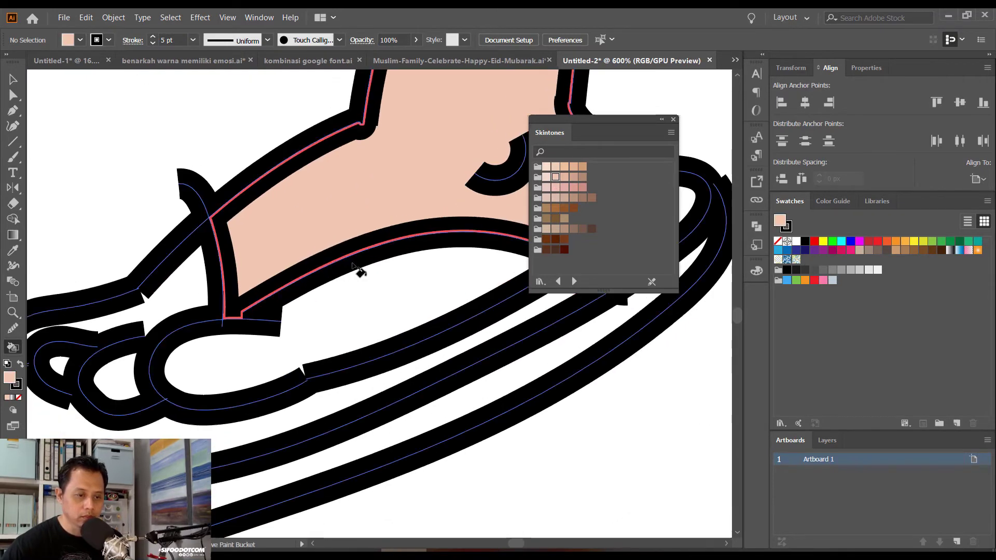
pyautogui.click(332, 291)
pyautogui.click(173, 293)
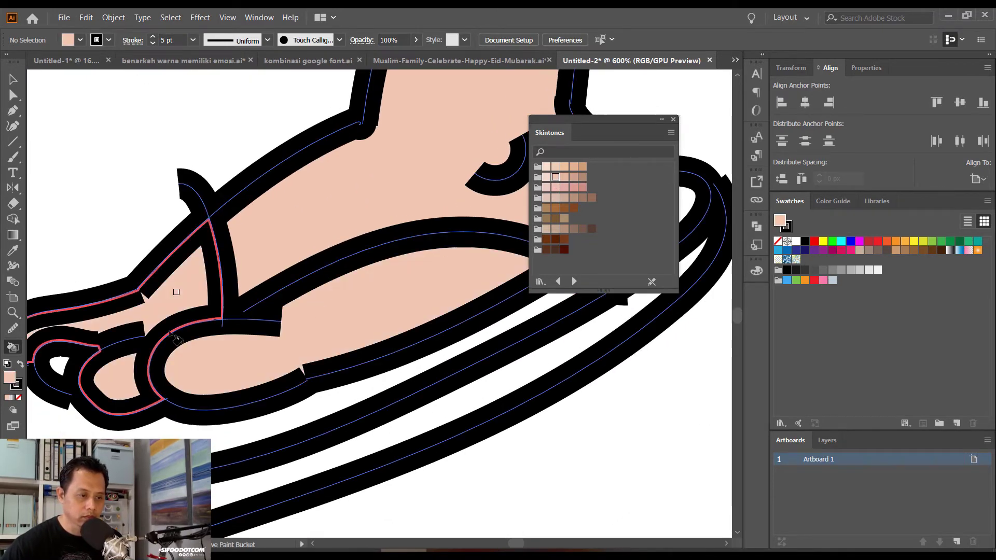
pyautogui.click(58, 365)
pyautogui.moveTo(57, 365); pyautogui.dragTo(271, 284)
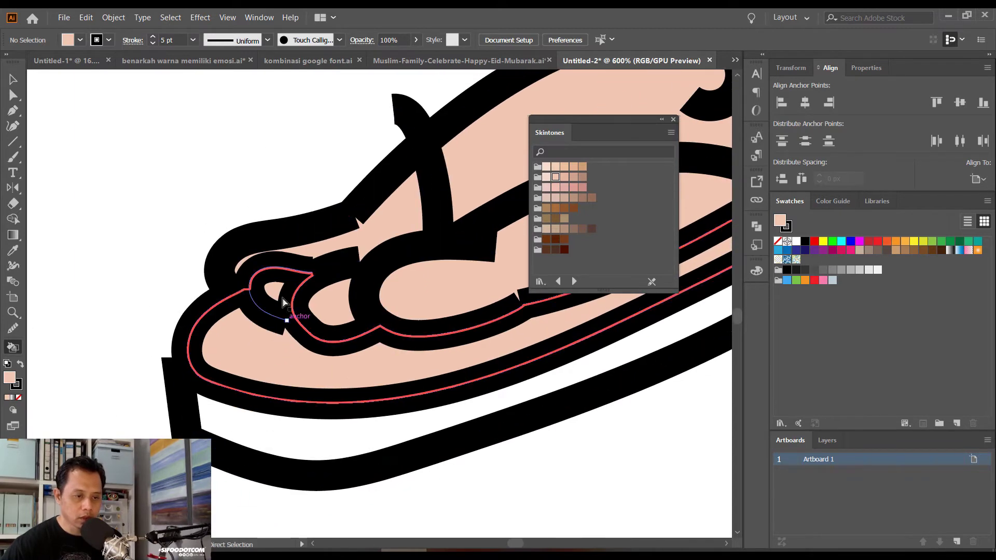
pyautogui.hotkey('ctrl', 'z')
pyautogui.hotkey('ctrl', 'z')
pyautogui.hotkey('ctrl', 'z')
# Reshape the toe-loop curve by moving its anchor and dragging its handle
pyautogui.press('a')
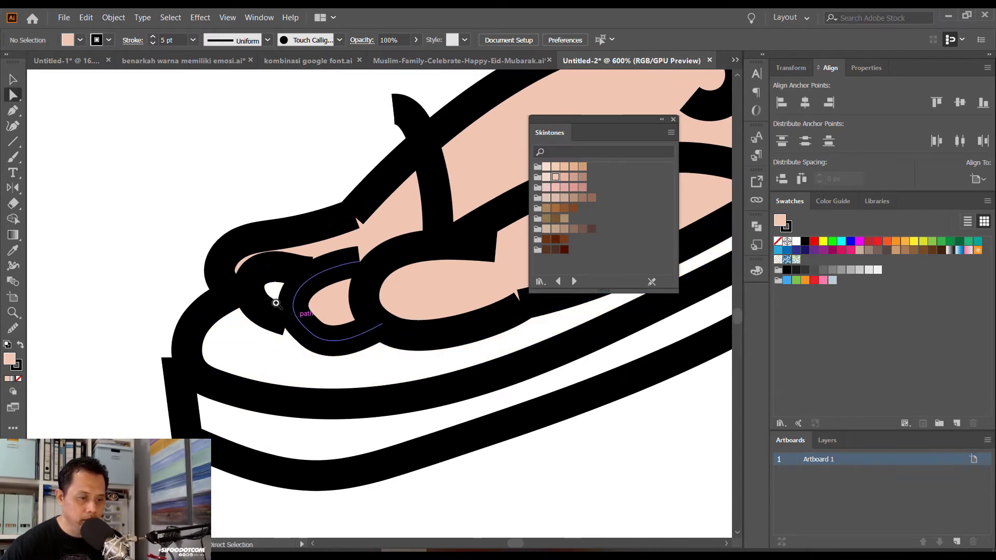
pyautogui.scroll(3, 275, 303)
pyautogui.click(291, 348)
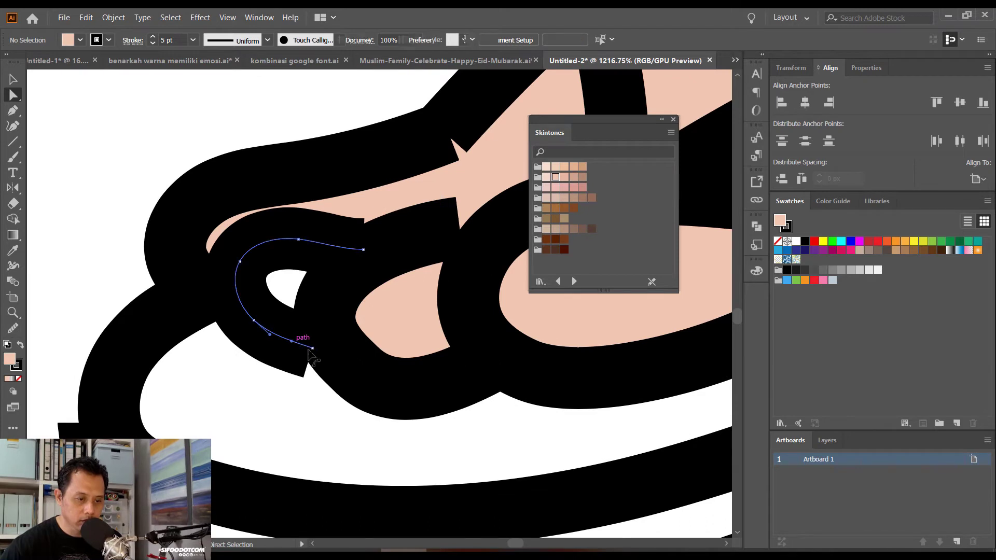
pyautogui.moveTo(296, 340); pyautogui.dragTo(343, 350)
pyautogui.click(269, 335)
pyautogui.moveTo(269, 336); pyautogui.dragTo(283, 367)
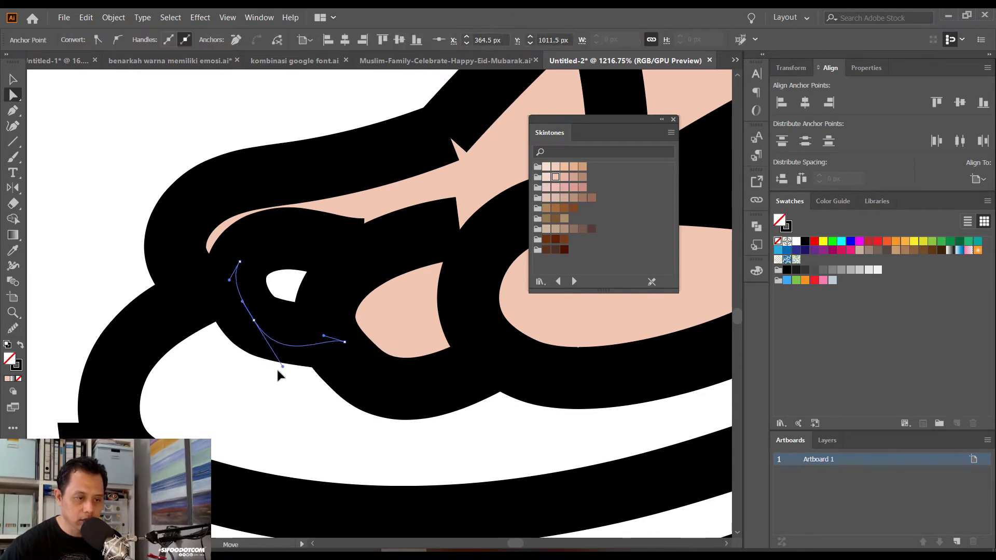
# Fill the hole inside the toe loop with the skin tone and zoom out
pyautogui.press('k')
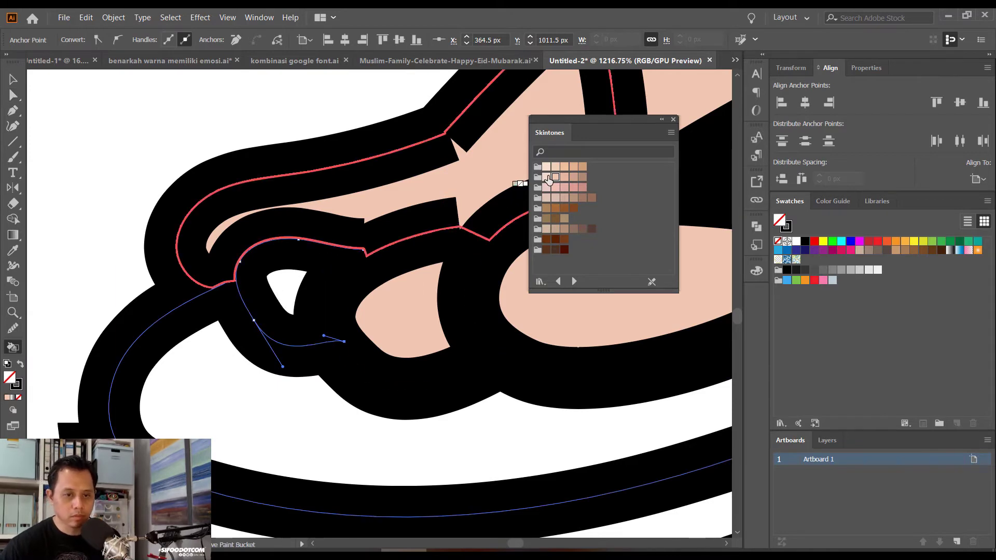
pyautogui.click(555, 177)
pyautogui.click(300, 298)
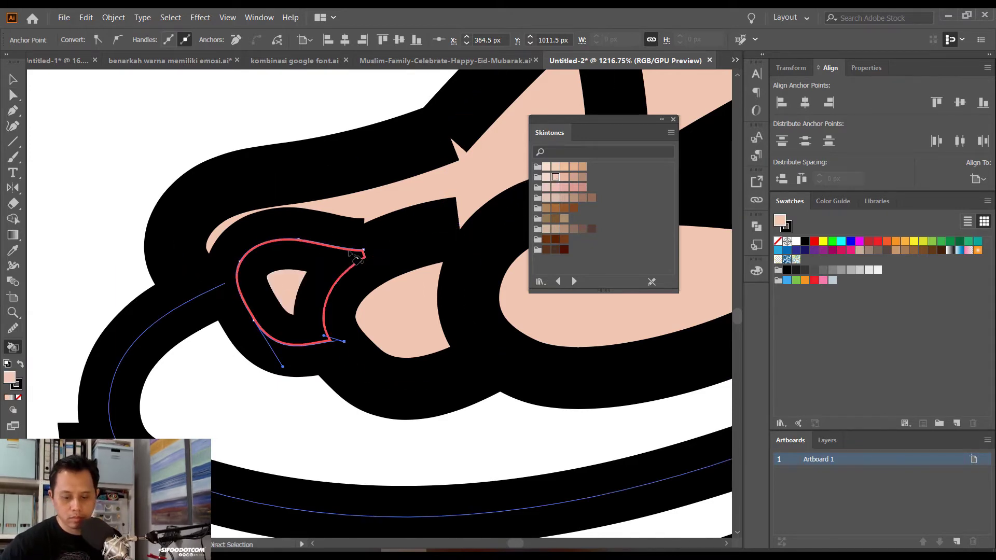
pyautogui.hotkey('ctrl', '-')
pyautogui.hotkey('ctrl', '-')
pyautogui.hotkey('ctrl', '-')
pyautogui.hotkey('ctrl', '-')
pyautogui.hotkey('ctrl', '-')
pyautogui.hotkey('ctrl', '-')
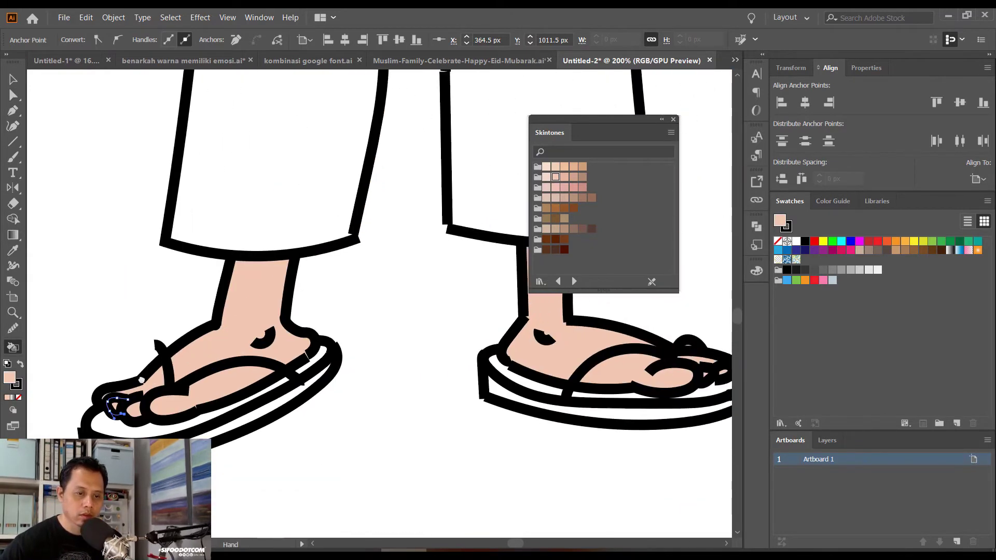
pyautogui.hotkey('ctrl', '-')
pyautogui.hotkey('ctrl', '-')
pyautogui.hotkey('ctrl', '-')
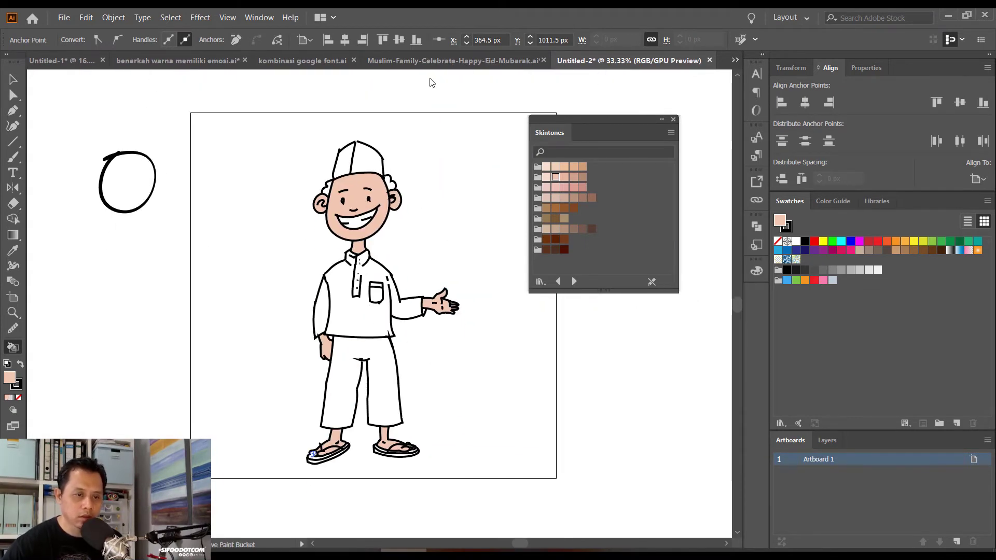
# Zoom in on the boy's face and pan to centre it in view
pyautogui.click(432, 305)
pyautogui.moveTo(432, 305); pyautogui.dragTo(455, 324)
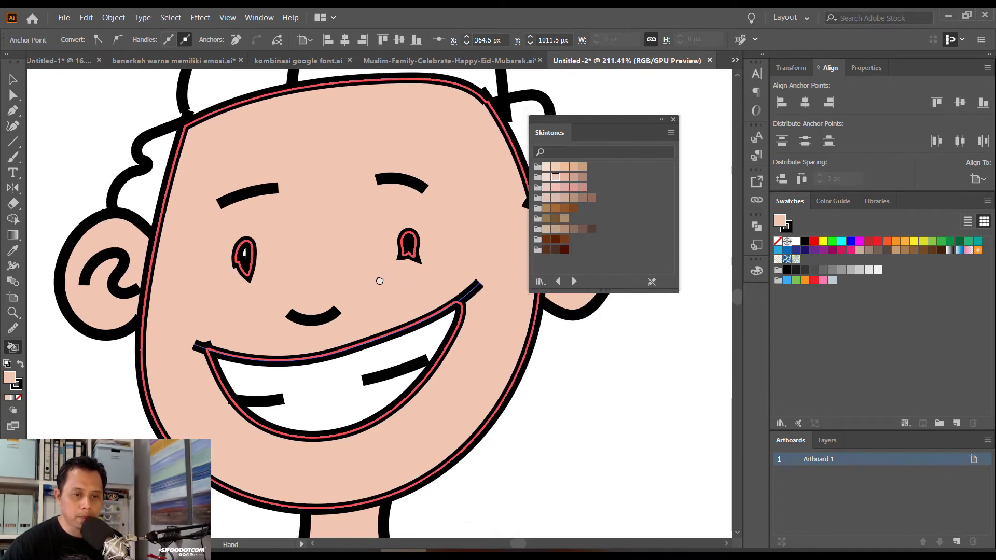
pyautogui.moveTo(378, 282); pyautogui.dragTo(386, 213)
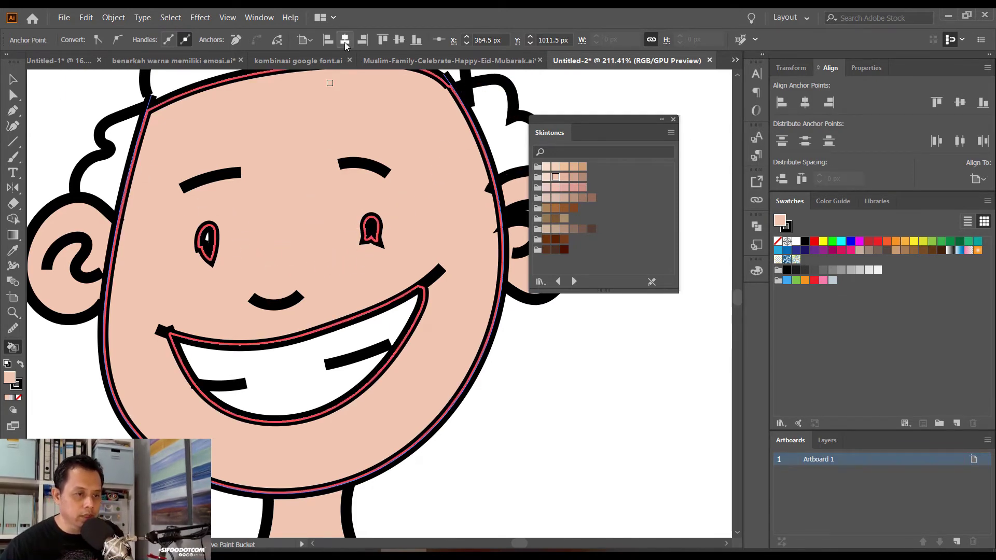
pyautogui.click(13, 95)
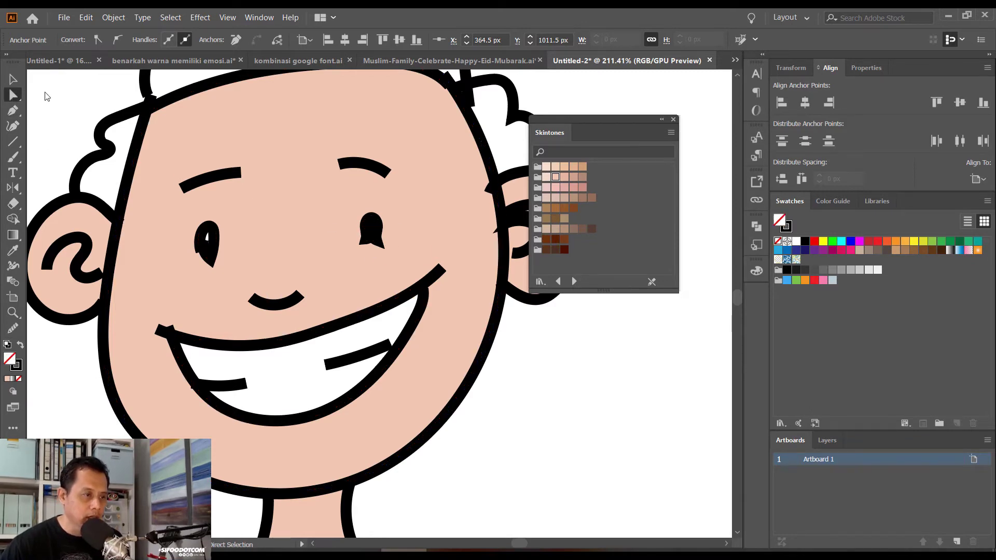
# Select both eye paths with Direct Selection, twice, then deselect them
pyautogui.click(75, 96)
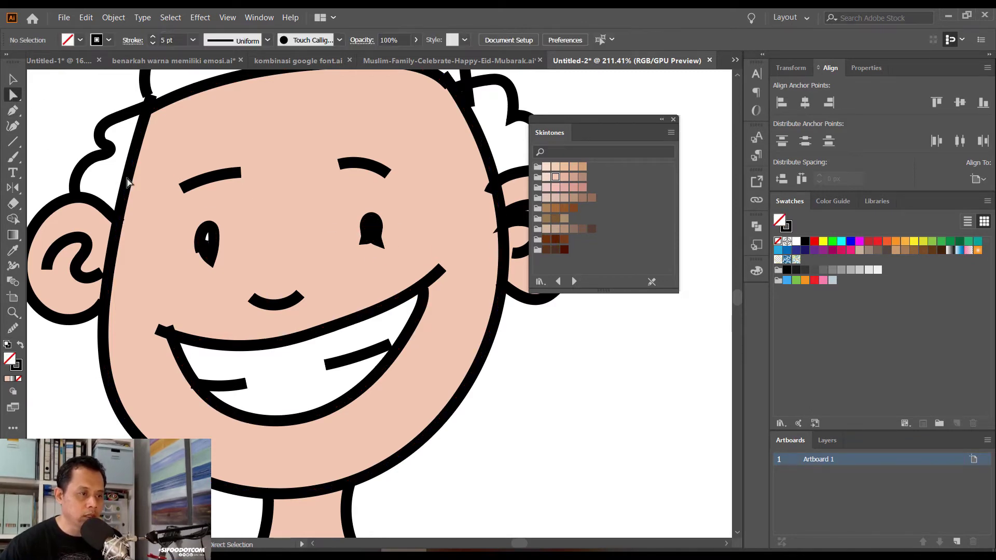
pyautogui.click(212, 255)
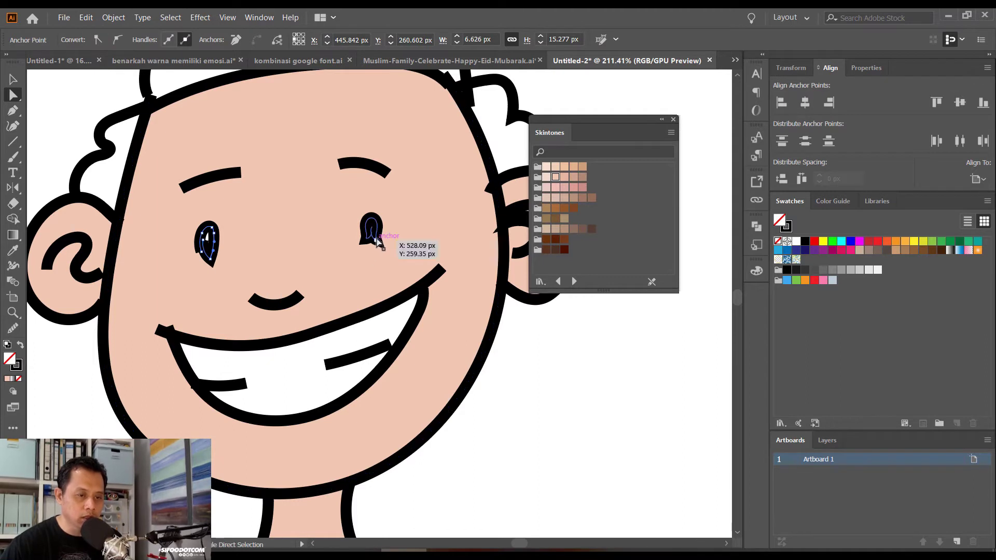
pyautogui.keyDown('shift'); pyautogui.click(374, 232); pyautogui.keyUp('shift')
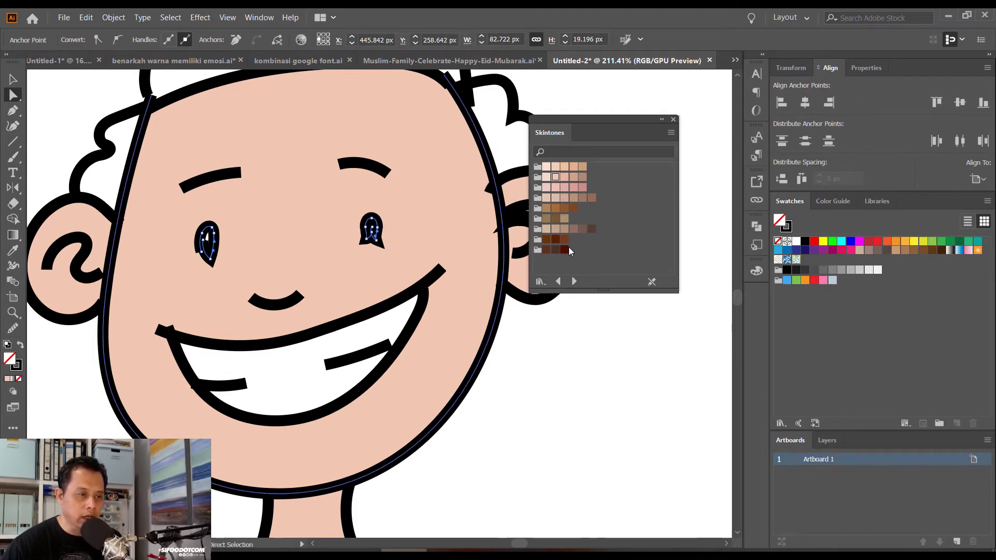
pyautogui.click(613, 371)
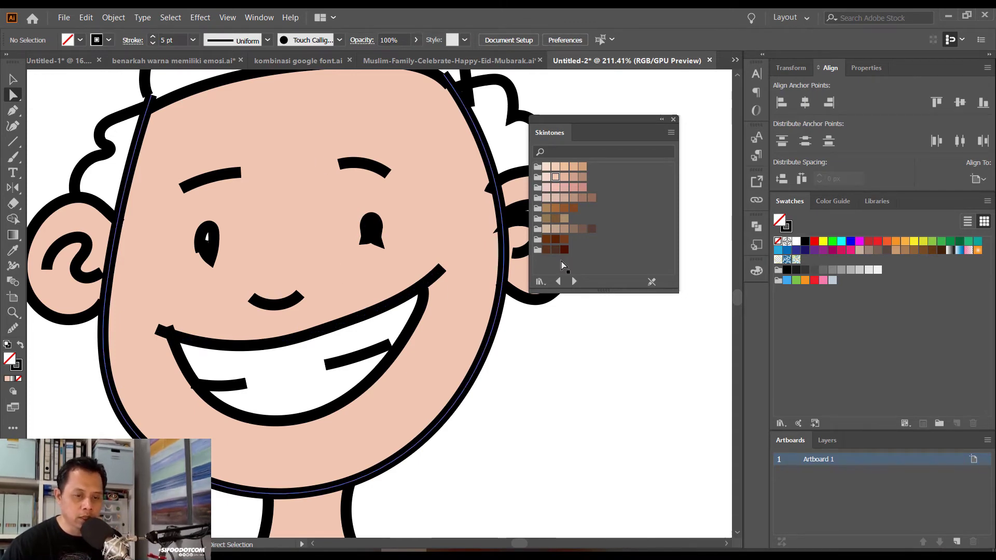
pyautogui.click(211, 257)
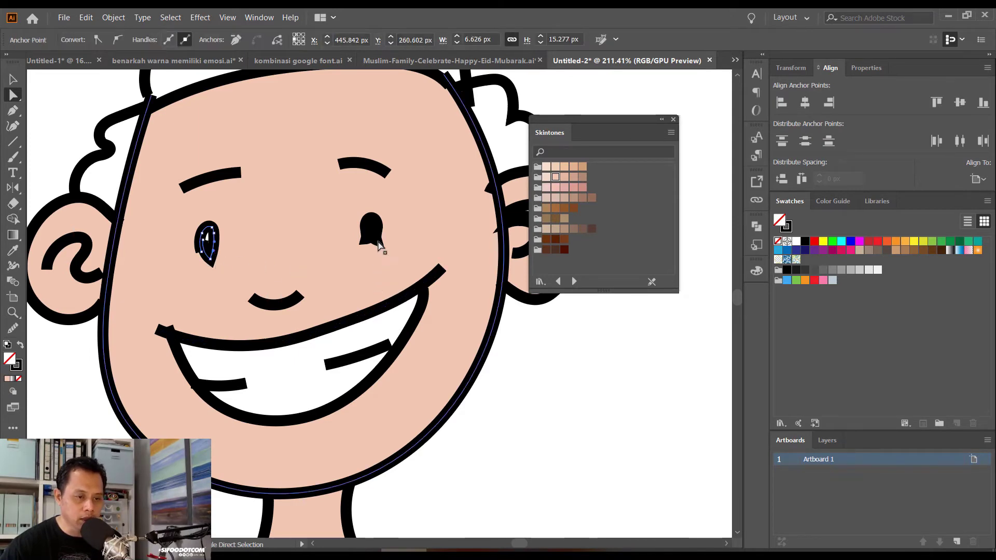
pyautogui.keyDown('shift'); pyautogui.click(377, 236); pyautogui.keyUp('shift')
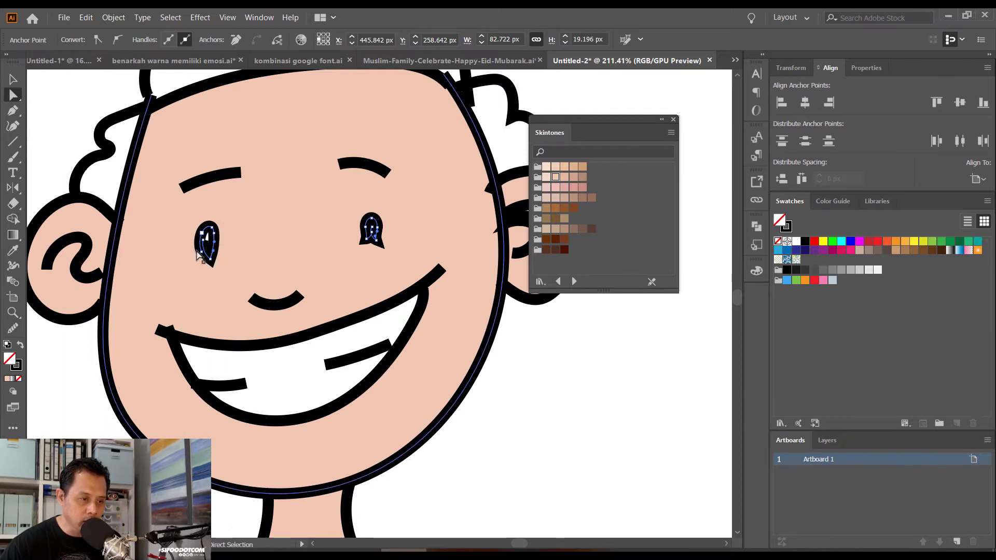
pyautogui.click(584, 367)
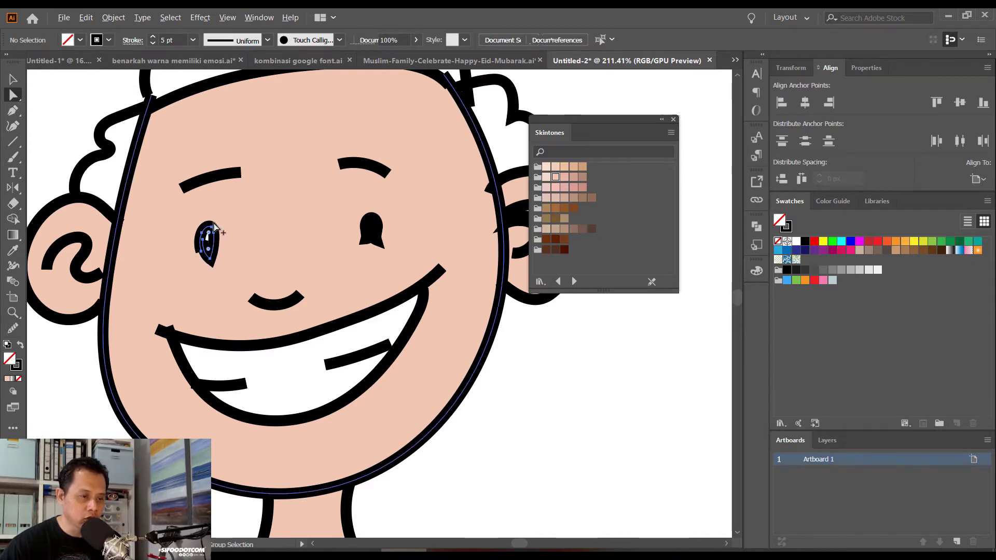
# Select both eyes in the Live Paint group and set their stroke weight to 2 pt
pyautogui.click(215, 263)
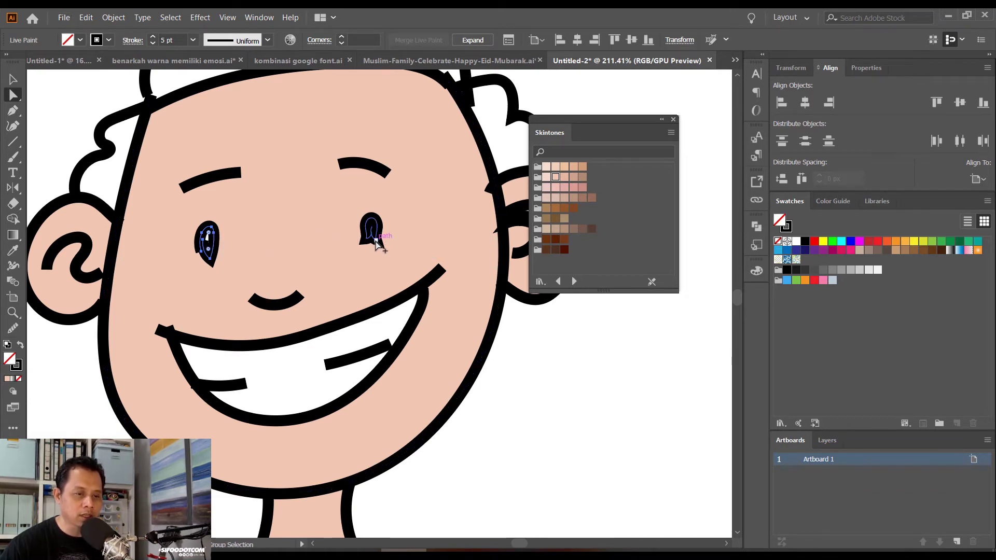
pyautogui.keyDown('shift'); pyautogui.click(376, 241); pyautogui.keyUp('shift')
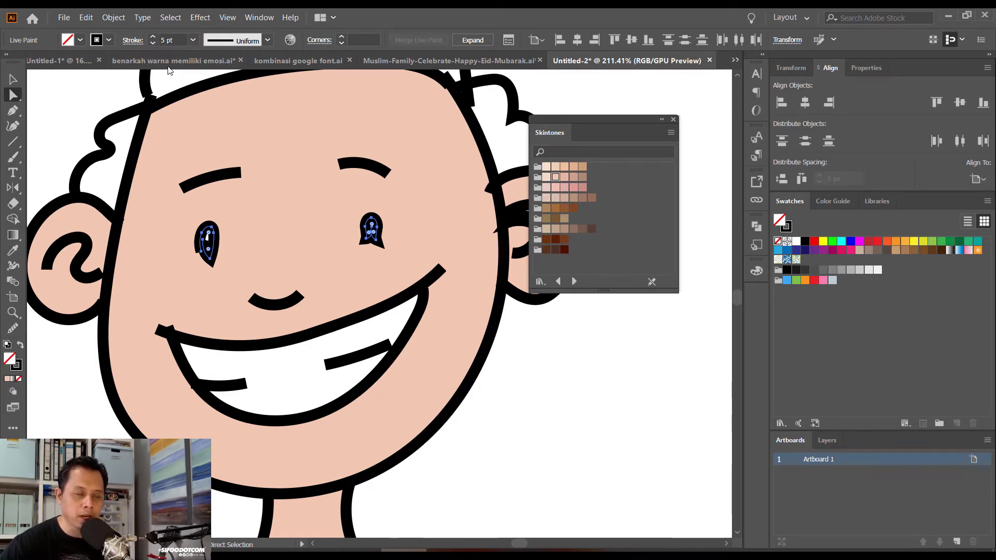
pyautogui.click(153, 44)
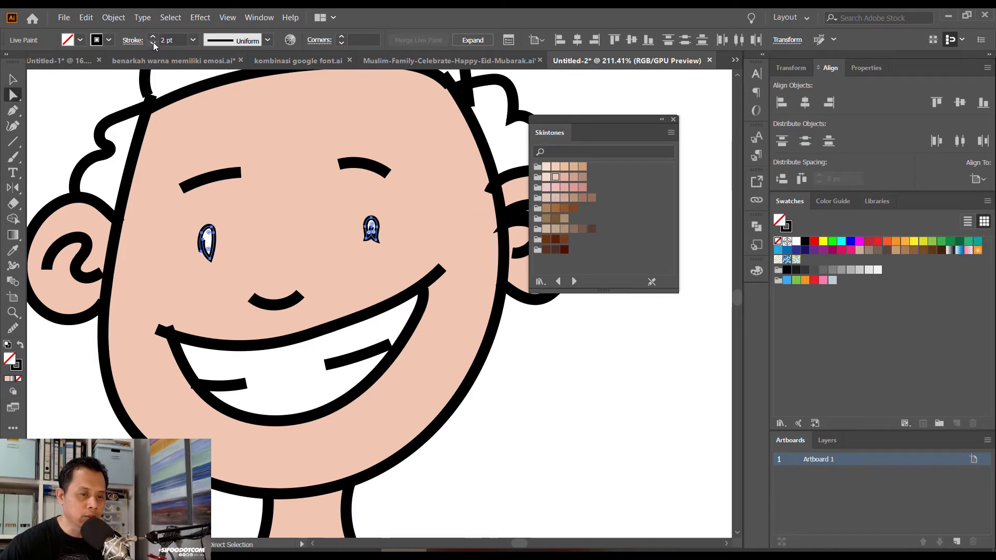
pyautogui.click(153, 40)
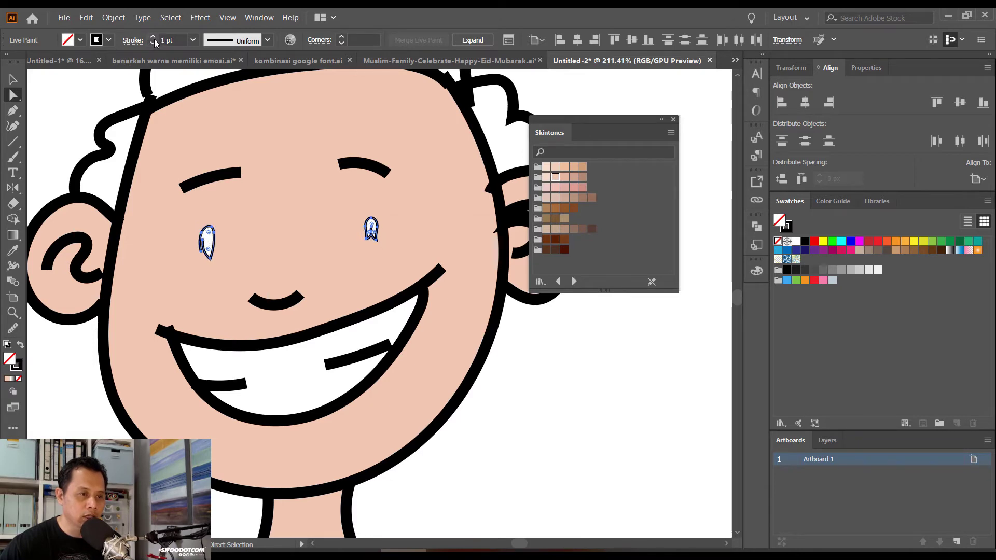
pyautogui.click(153, 37)
pyautogui.keyDown('shift'); pyautogui.click(459, 153); pyautogui.keyUp('shift')
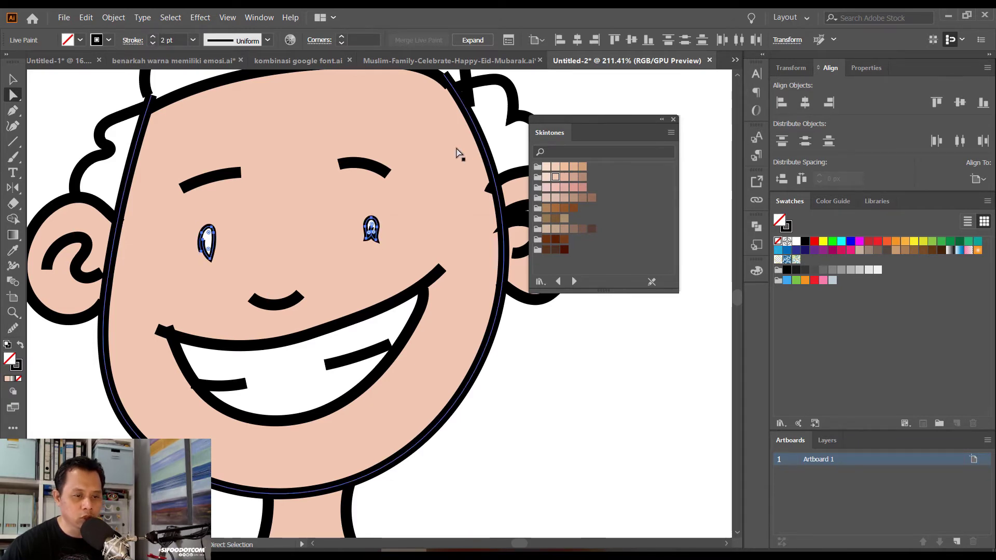
# Pull the right eye's inner anchor down to reshape the eye
pyautogui.click(67, 412)
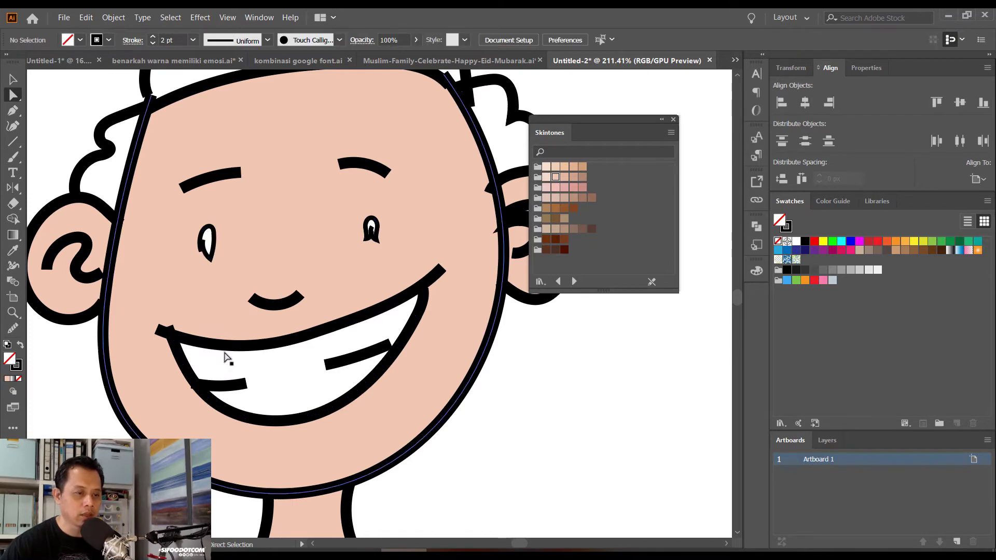
pyautogui.scroll(2, 373, 276)
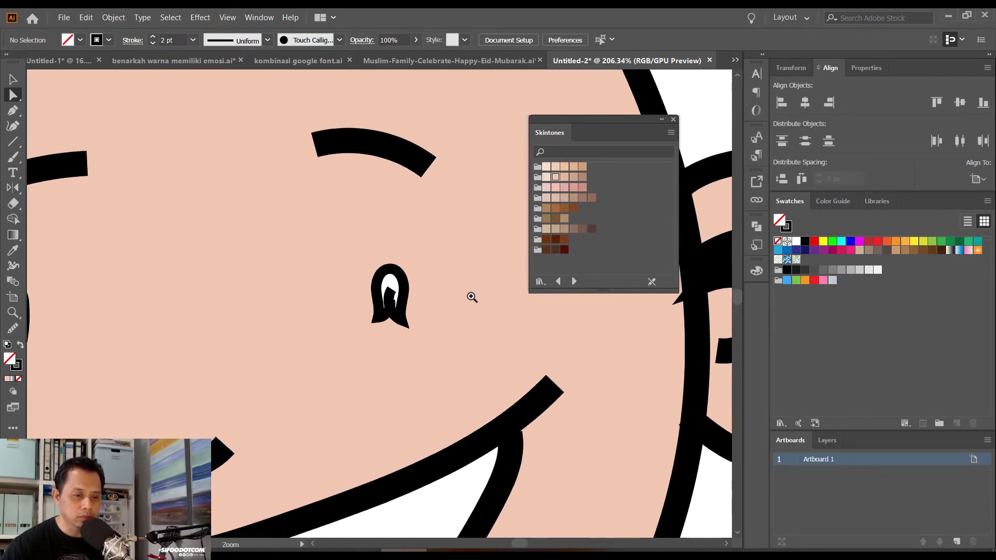
pyautogui.scroll(2, 375, 246)
pyautogui.moveTo(375, 246); pyautogui.dragTo(404, 135)
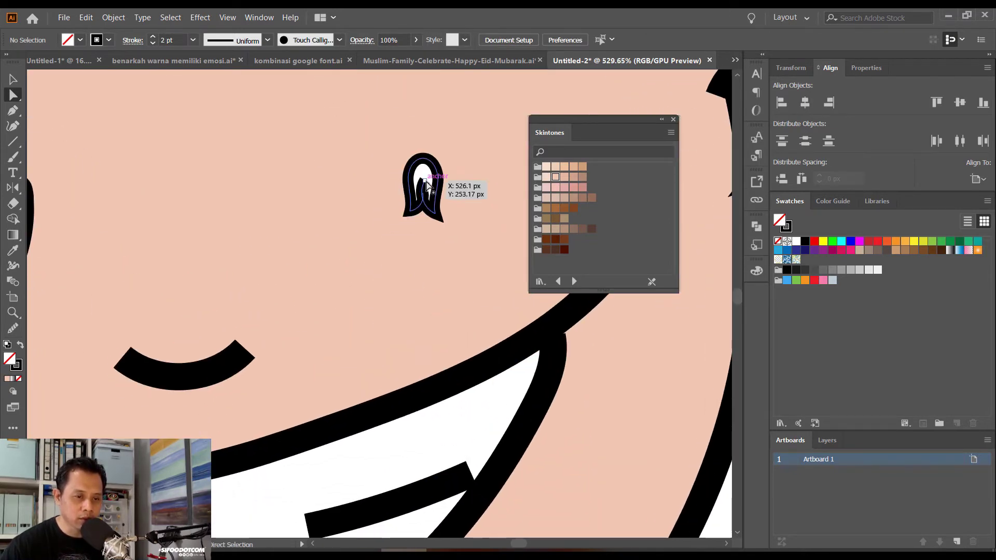
pyautogui.moveTo(427, 182); pyautogui.dragTo(428, 197)
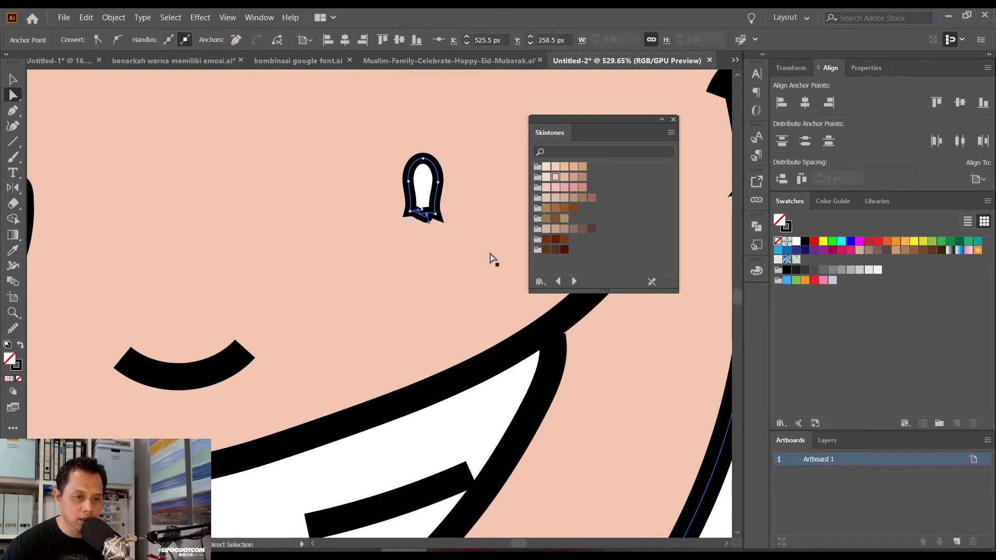
# Snap the cap curve's end onto the other line's corner and lower the cap's top-left corner
pyautogui.hotkey('ctrl', '-')
pyautogui.hotkey('ctrl', '-')
pyautogui.hotkey('ctrl', '-')
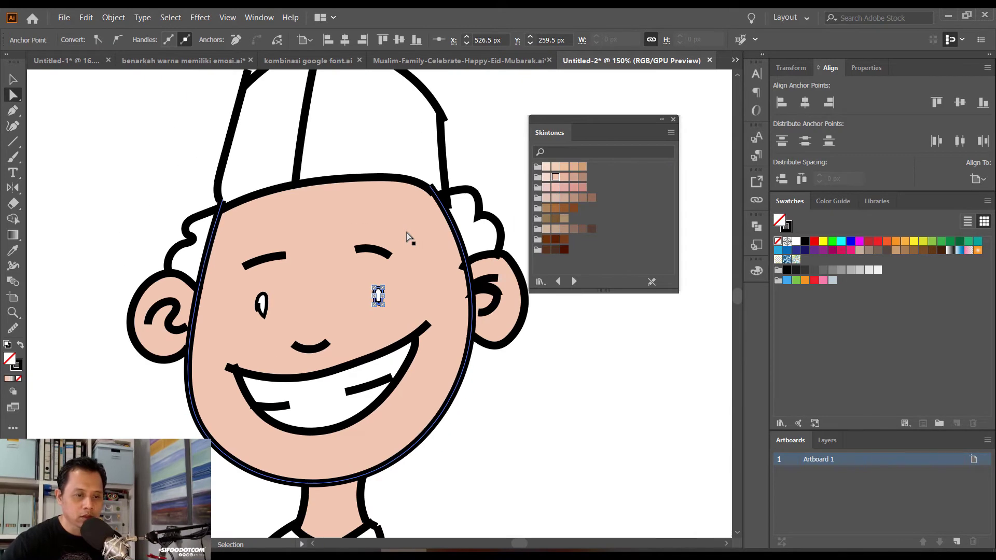
pyautogui.click(483, 167)
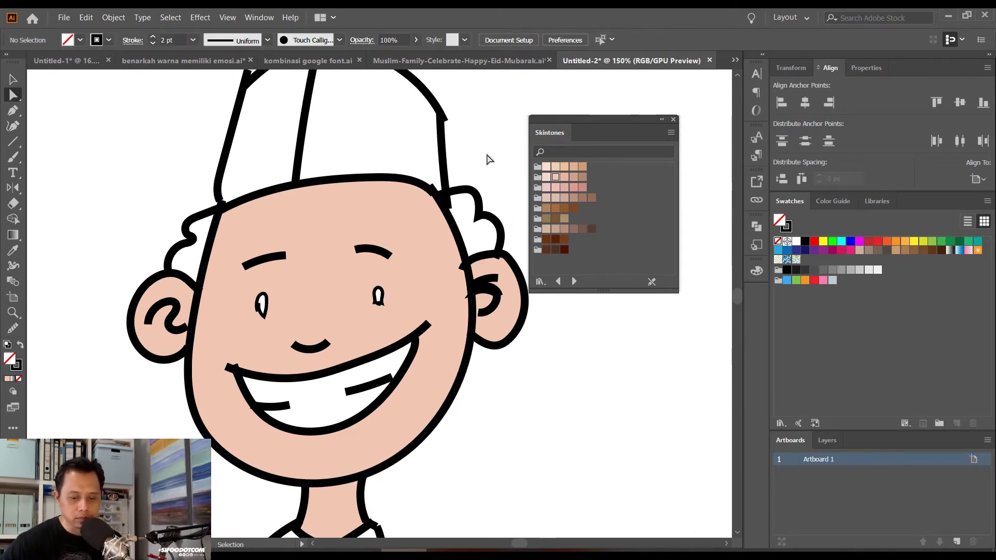
pyautogui.hotkey('ctrl', '-')
pyautogui.hotkey('ctrl', '-')
pyautogui.moveTo(269, 264); pyautogui.dragTo(434, 322)
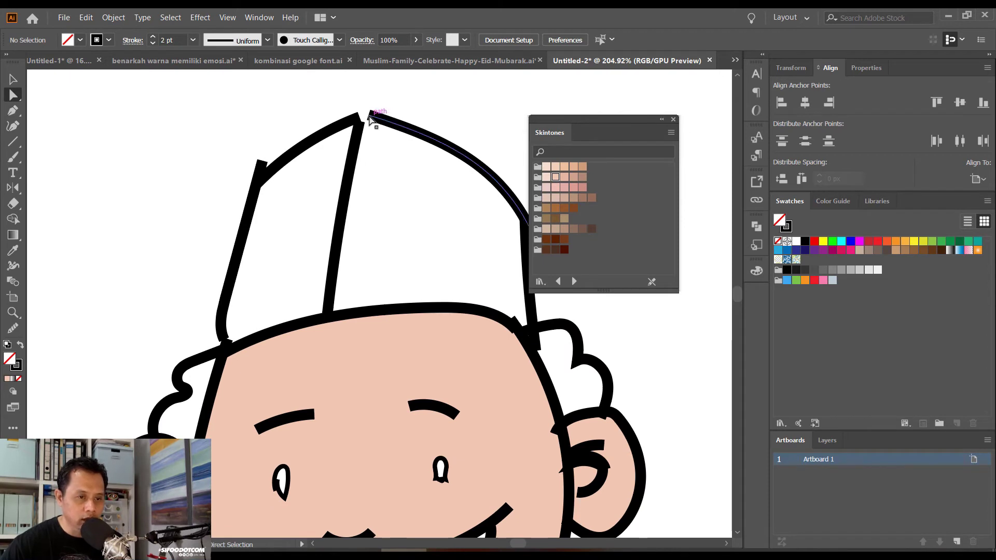
pyautogui.moveTo(366, 116); pyautogui.dragTo(360, 118)
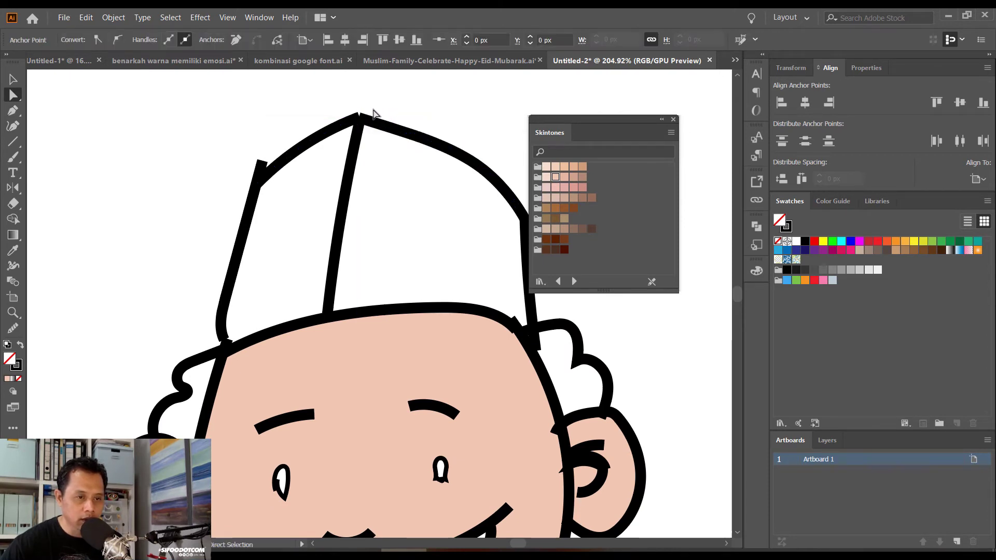
pyautogui.click(373, 106)
pyautogui.scroll(-2, 244, 116)
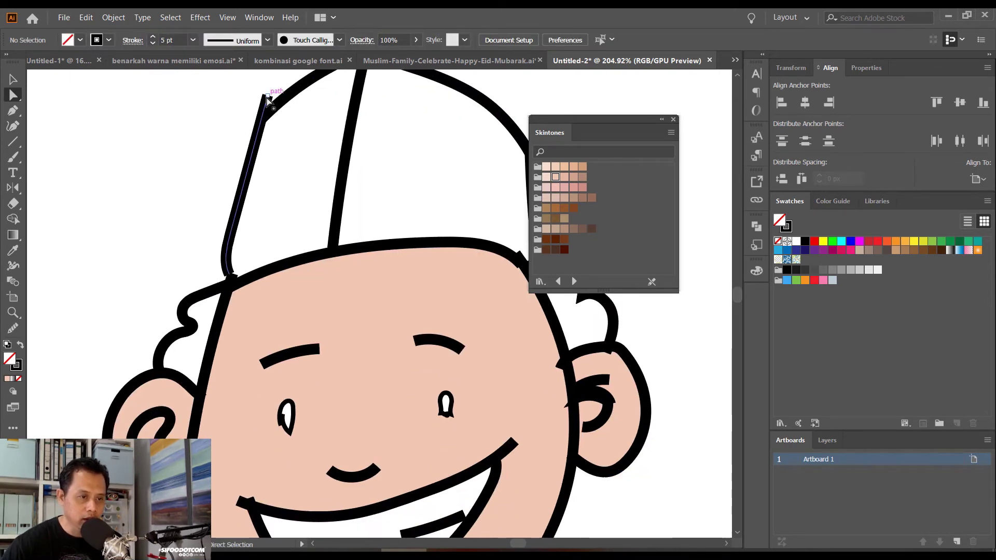
pyautogui.moveTo(264, 116); pyautogui.dragTo(265, 124)
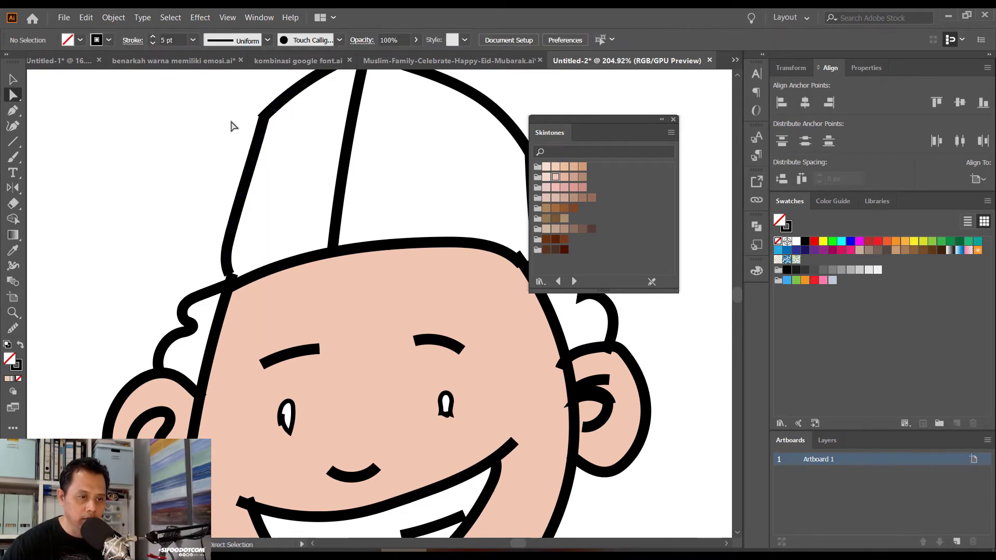
pyautogui.scroll(-3, 276, 166)
pyautogui.hscroll(3, 321, 146)
# Live-paint the hair on both sides dark brown from the skin tones
pyautogui.press('k')
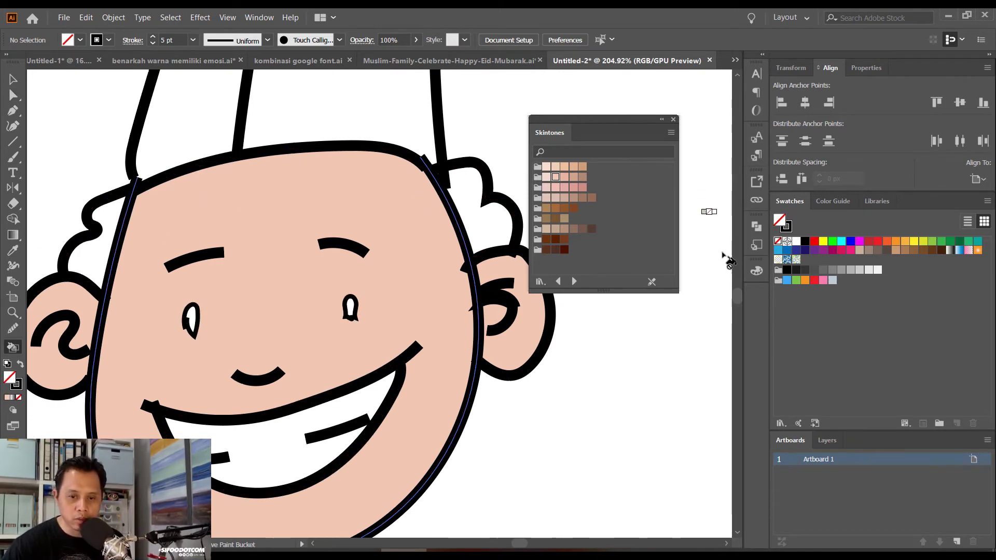
pyautogui.click(563, 252)
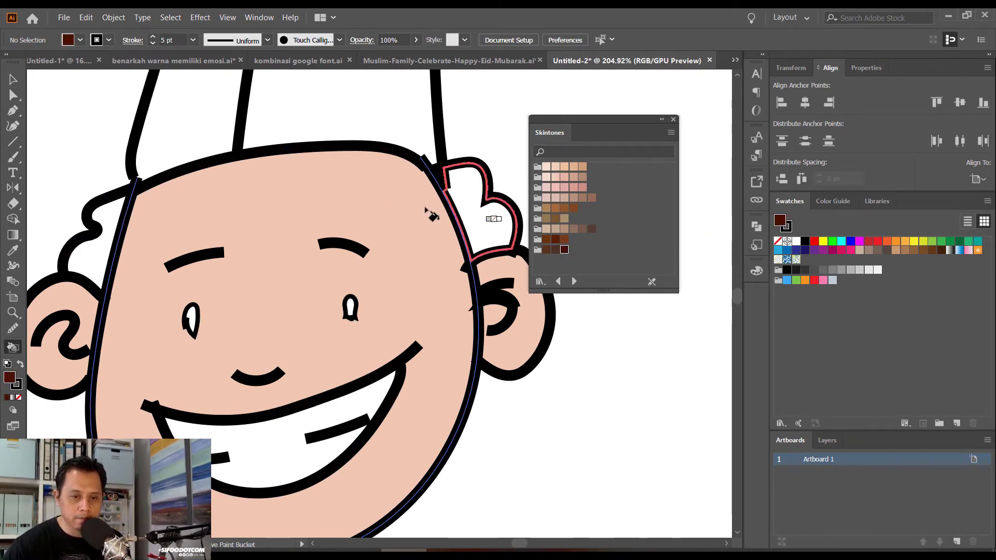
pyautogui.click(465, 199)
pyautogui.click(91, 236)
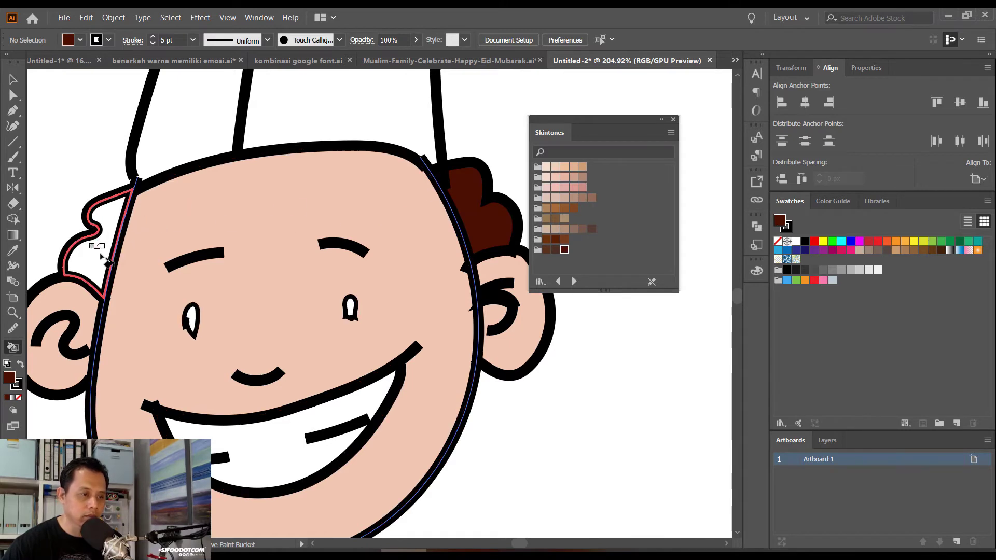
# Fill the cap's right panel black and its left panel dark grey
pyautogui.hotkey('ctrl', '-')
pyautogui.hotkey('ctrl', '-')
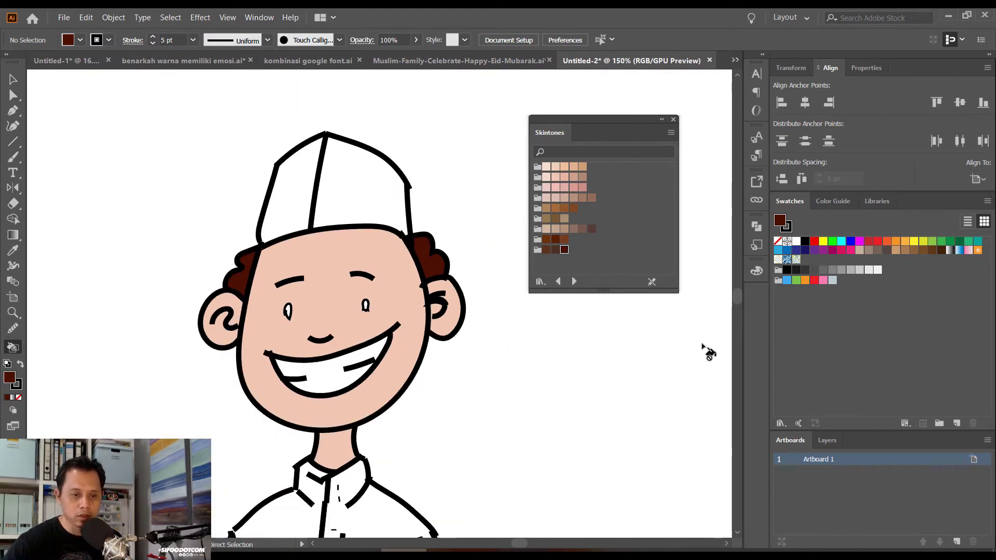
pyautogui.hotkey('ctrl', '-')
pyautogui.hotkey('ctrl', '-')
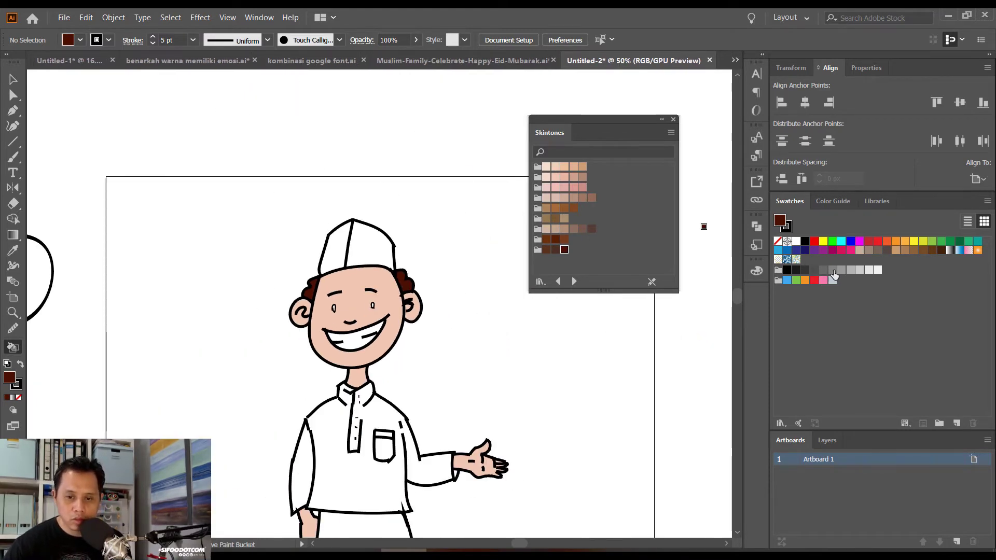
pyautogui.click(372, 244)
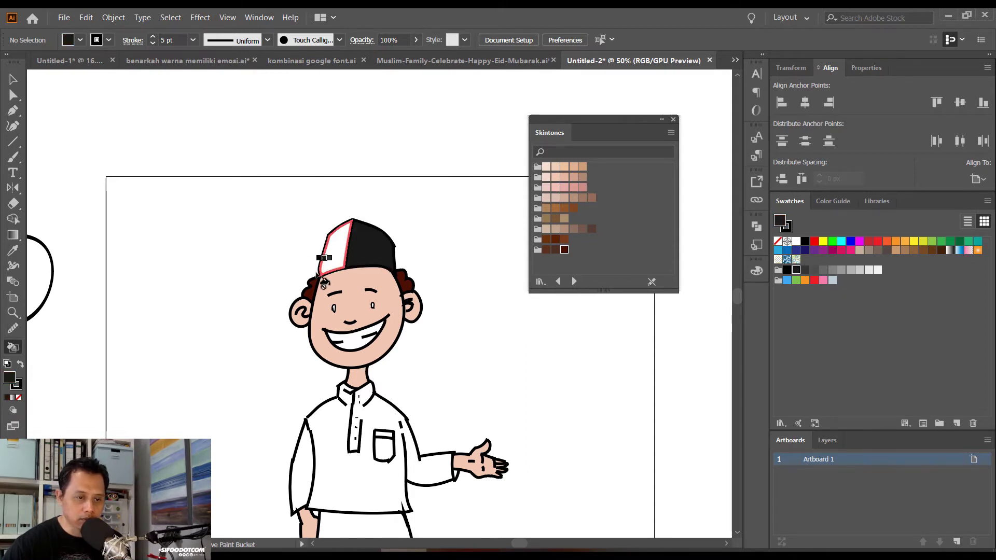
pyautogui.click(805, 270)
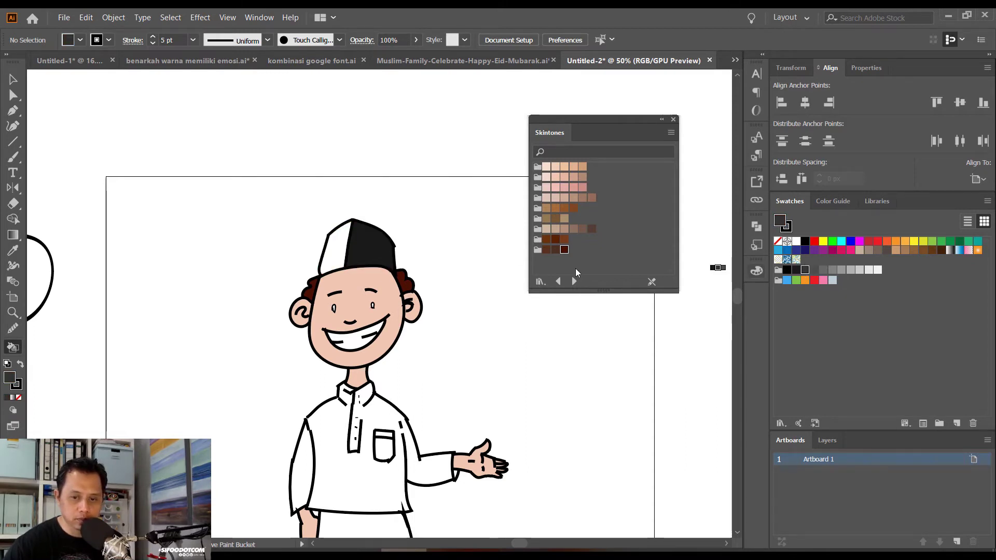
pyautogui.click(334, 246)
pyautogui.moveTo(459, 207); pyautogui.dragTo(459, 127)
pyautogui.moveTo(451, 249); pyautogui.dragTo(413, 225)
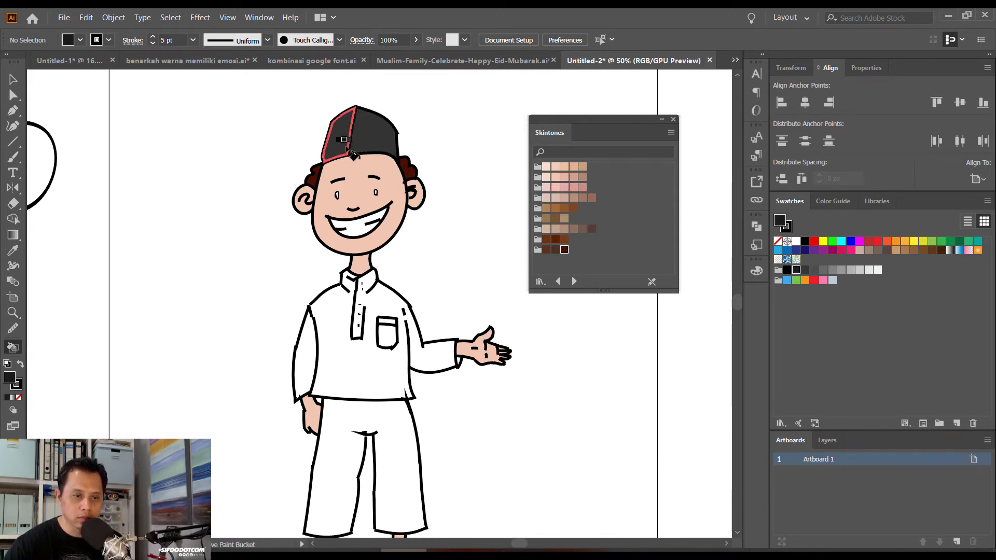
pyautogui.moveTo(445, 278); pyautogui.dragTo(451, 235)
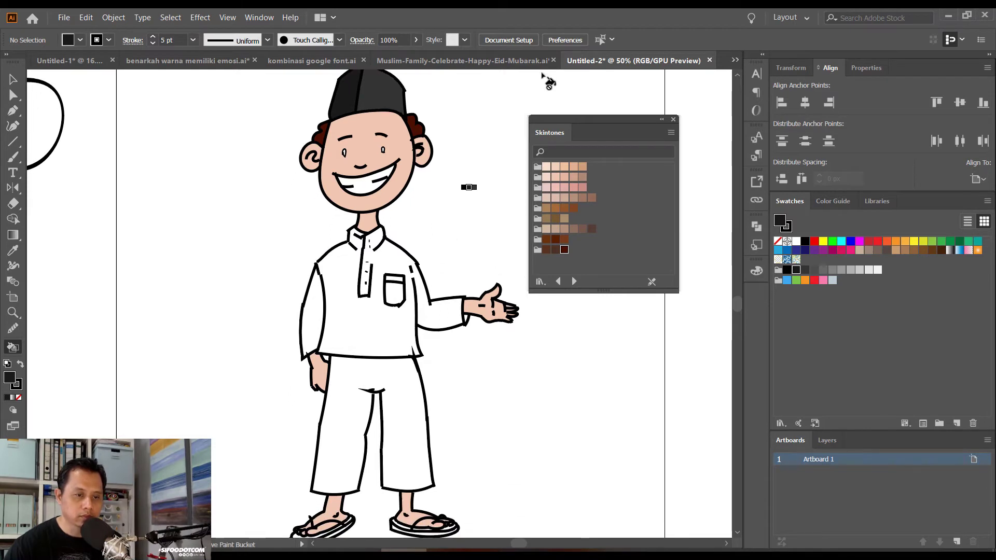
# Try black and green on the shirt, undo both, then fill it red
pyautogui.click(339, 314)
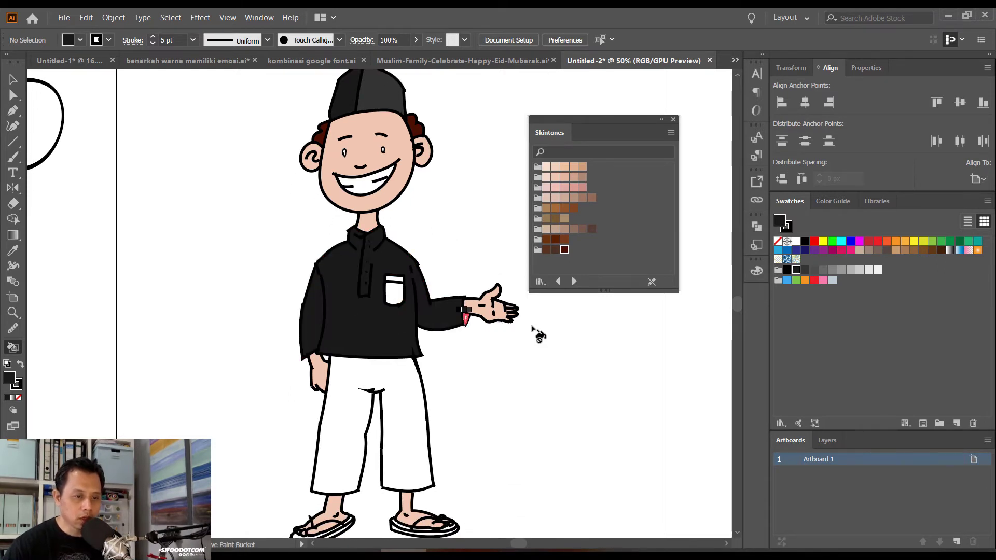
pyautogui.hotkey('ctrl', 'z')
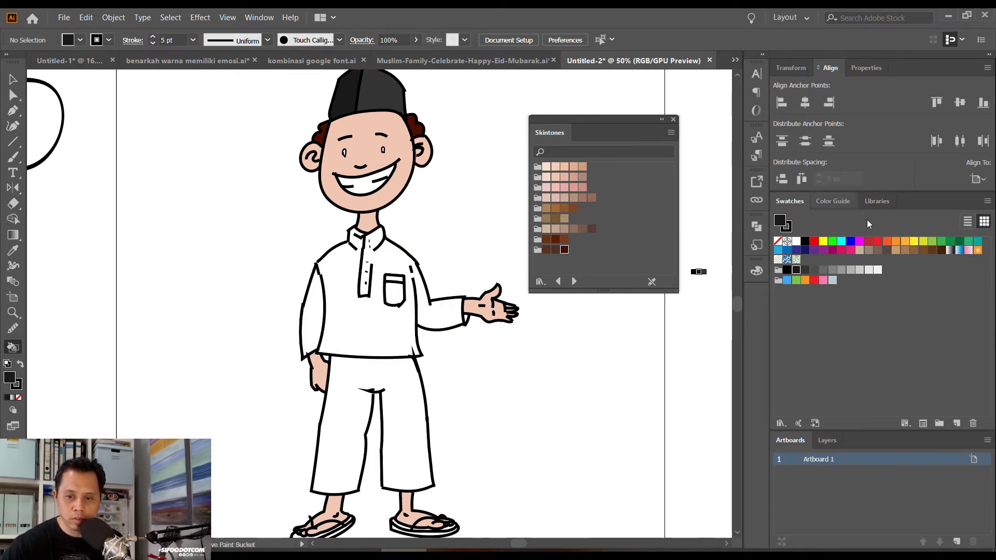
pyautogui.click(932, 242)
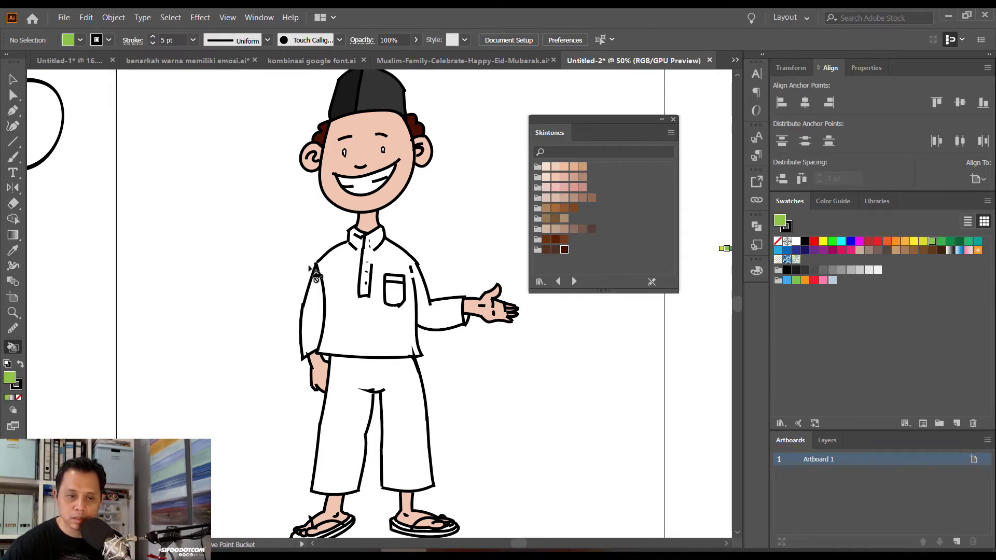
pyautogui.click(357, 296)
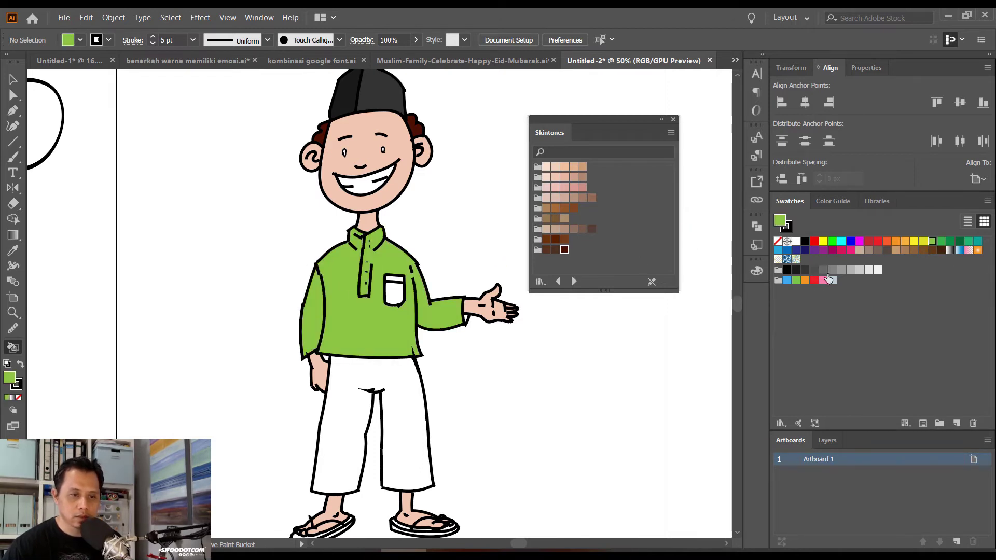
pyautogui.hotkey('ctrl', 'z')
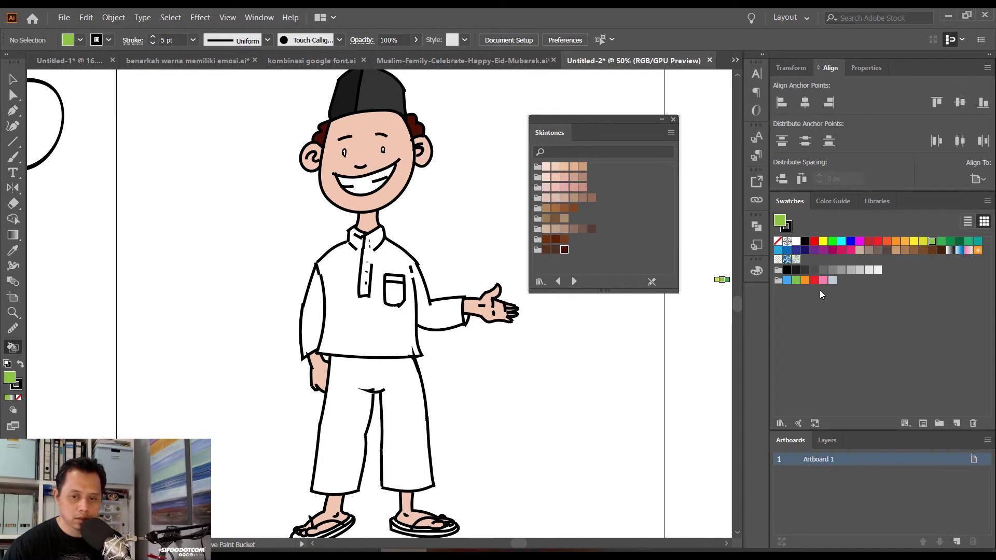
pyautogui.click(813, 280)
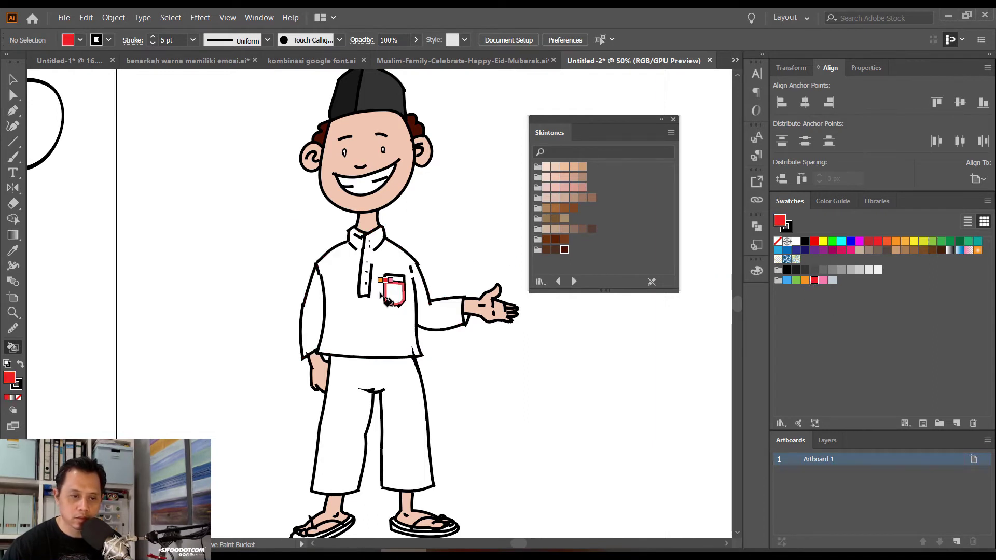
pyautogui.click(395, 319)
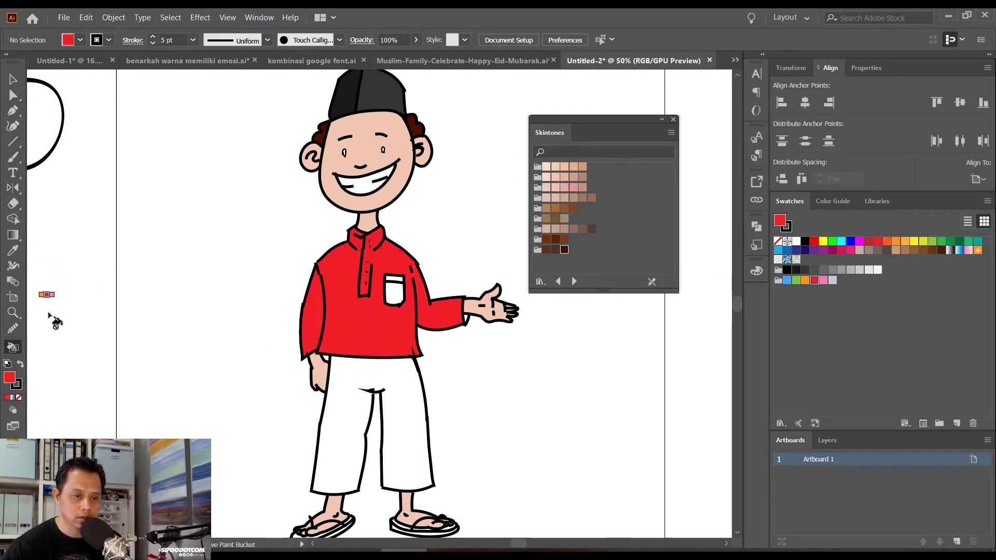
pyautogui.moveTo(419, 328)
pyautogui.mouseDown()
pyautogui.moveTo(382, 256)
pyautogui.moveTo(376, 286)
pyautogui.mouseUp()
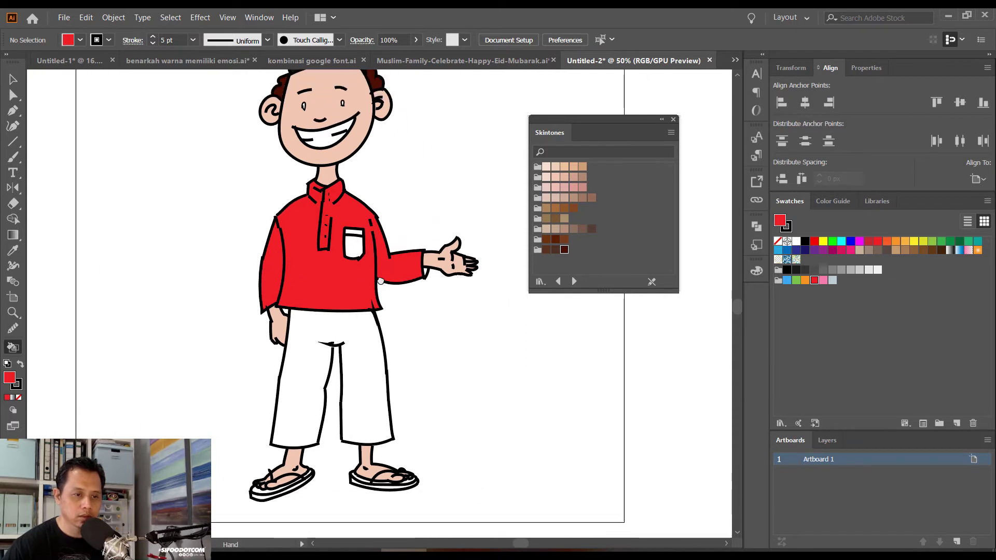
# Fill the shirt pocket red as well
pyautogui.click(814, 271)
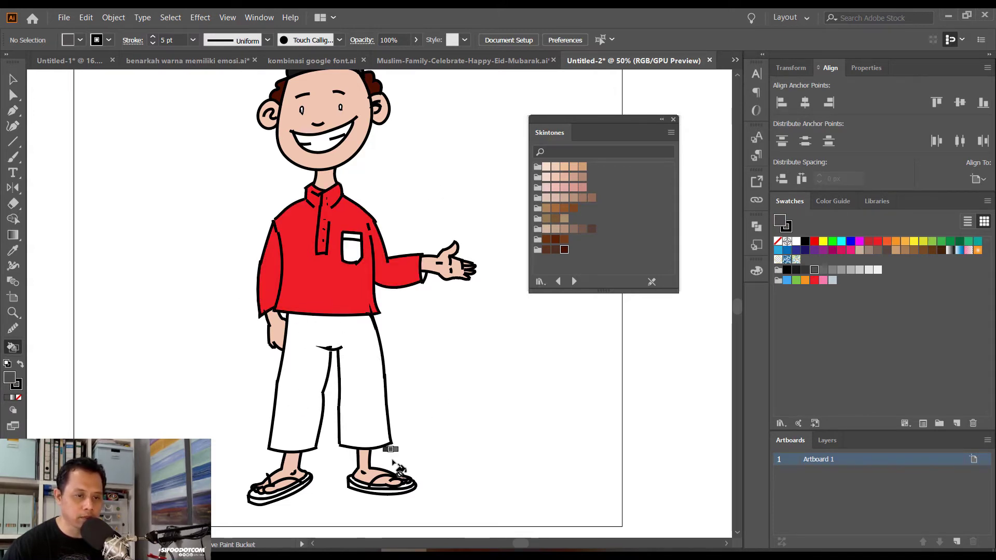
pyautogui.click(813, 286)
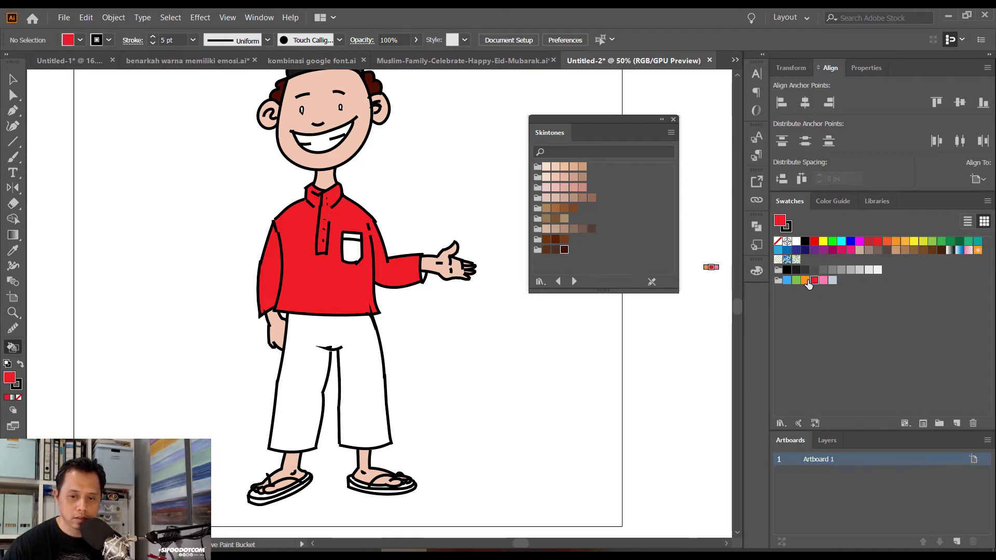
pyautogui.click(353, 244)
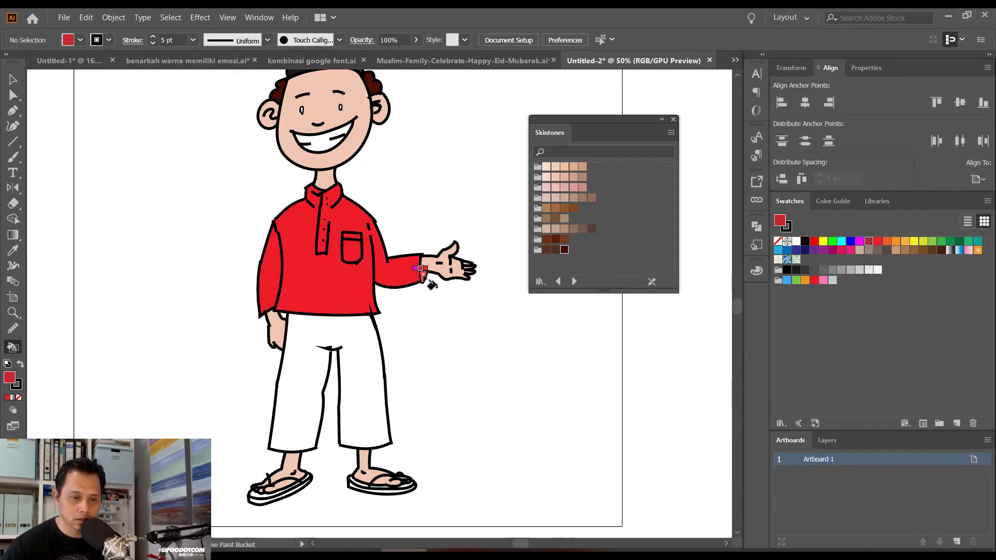
pyautogui.press('space')
pyautogui.moveTo(417, 378); pyautogui.dragTo(421, 328)
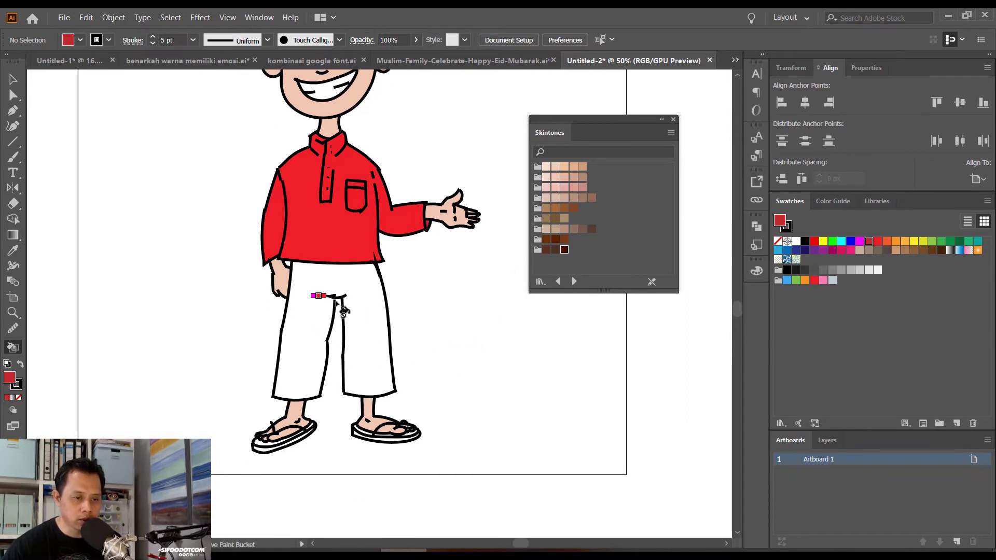
# Move the inner leg line's top anchor and join the lower leg line to the upper segment
pyautogui.keyDown('ctrl'); pyautogui.click(331, 333); pyautogui.keyUp('ctrl')
pyautogui.moveTo(331, 332); pyautogui.dragTo(473, 389)
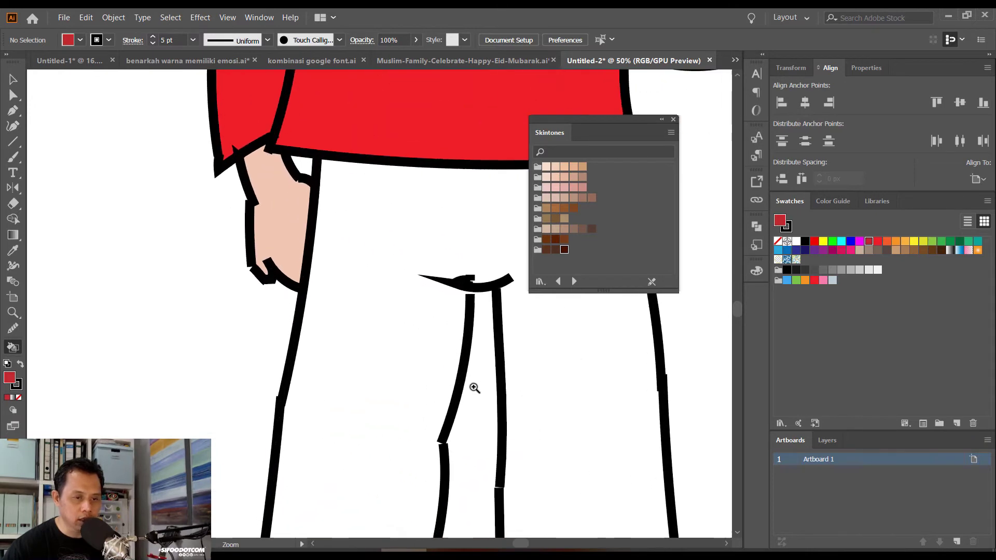
pyautogui.moveTo(447, 316)
pyautogui.mouseDown()
pyautogui.moveTo(424, 279)
pyautogui.moveTo(359, 237)
pyautogui.mouseUp()
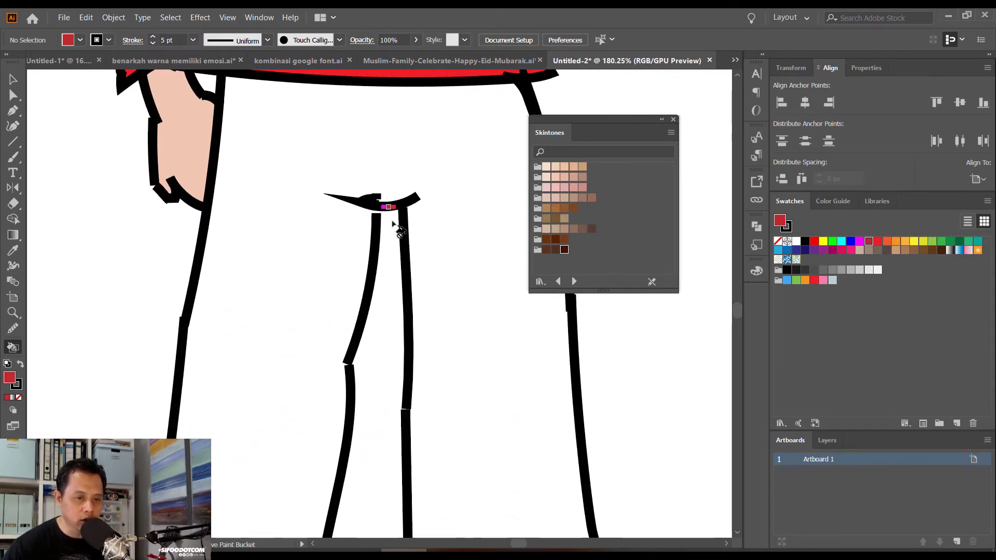
pyautogui.click(14, 95)
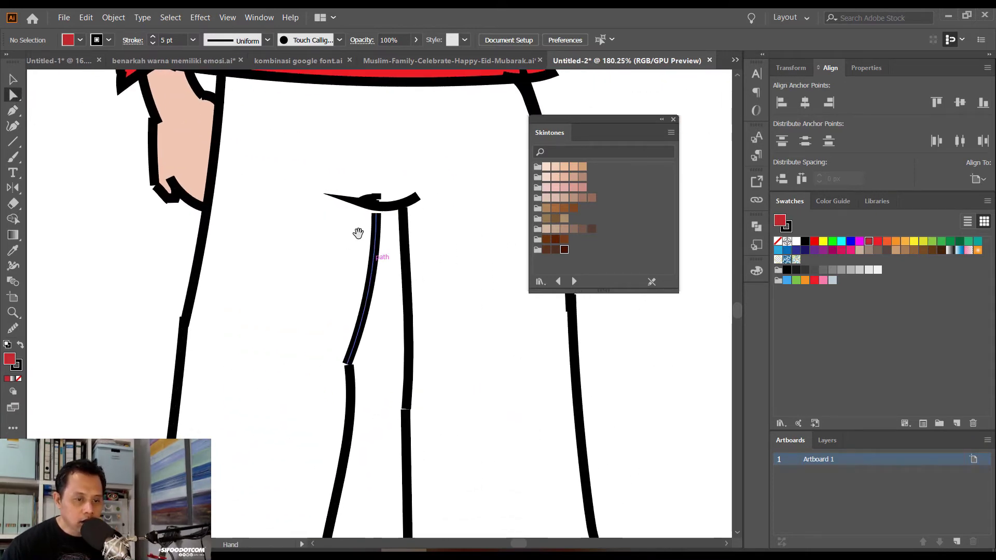
pyautogui.scroll(2, 387, 223)
pyautogui.click(387, 223)
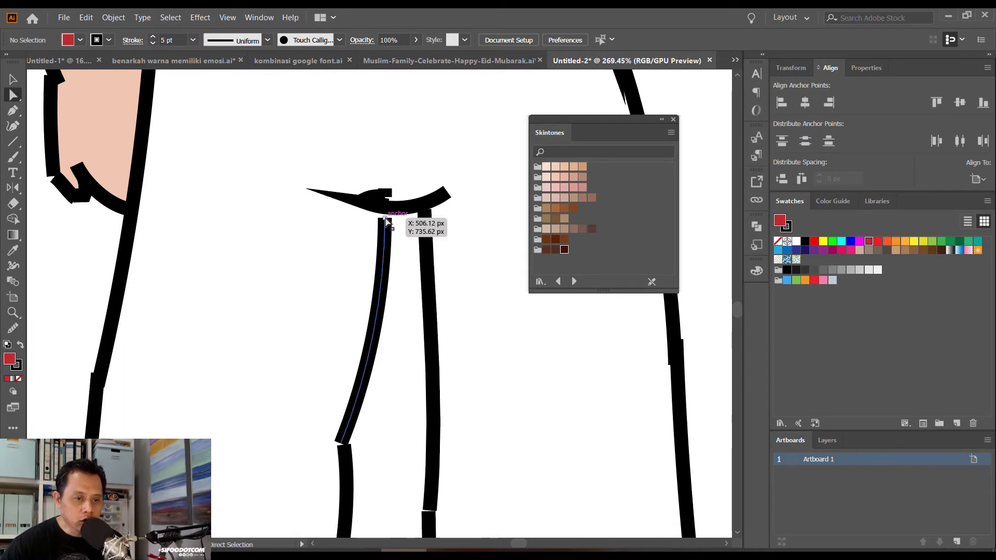
pyautogui.moveTo(409, 305); pyautogui.dragTo(358, 164)
pyautogui.click(289, 263)
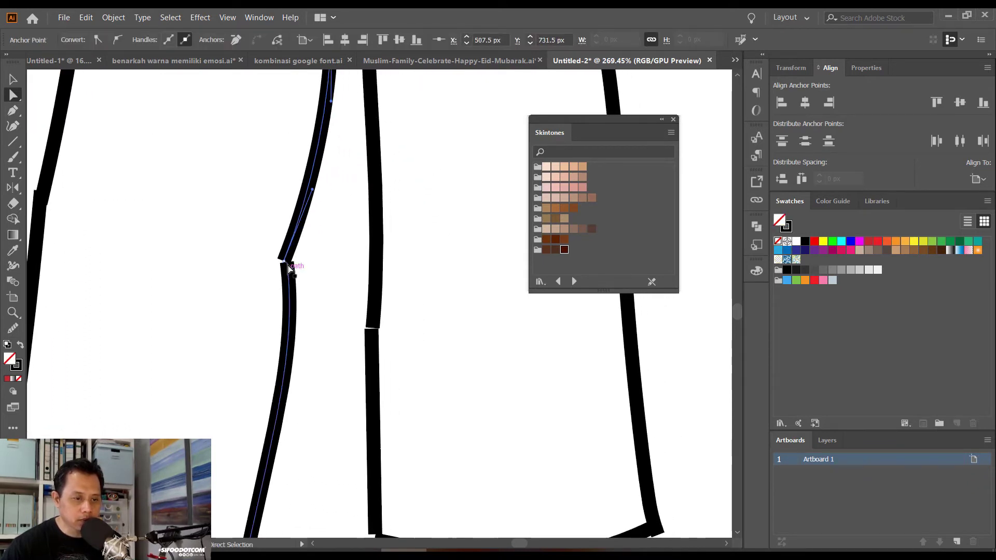
pyautogui.moveTo(287, 265); pyautogui.dragTo(286, 267)
pyautogui.scroll(-5, 330, 202)
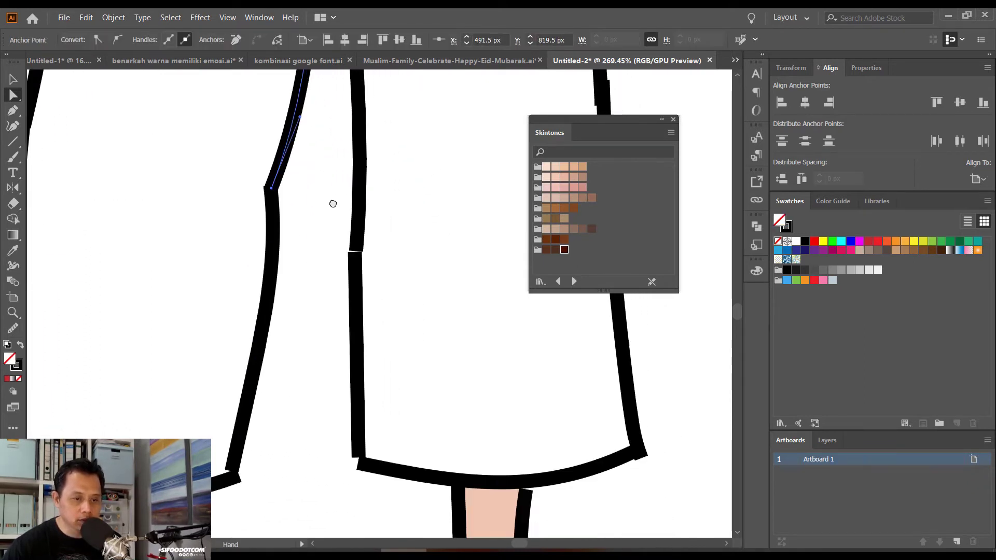
pyautogui.scroll(-5, 315, 284)
pyautogui.scroll(2, 342, 308)
# Live-paint the trousers dark grey and zoom out to the whole figure
pyautogui.press('k')
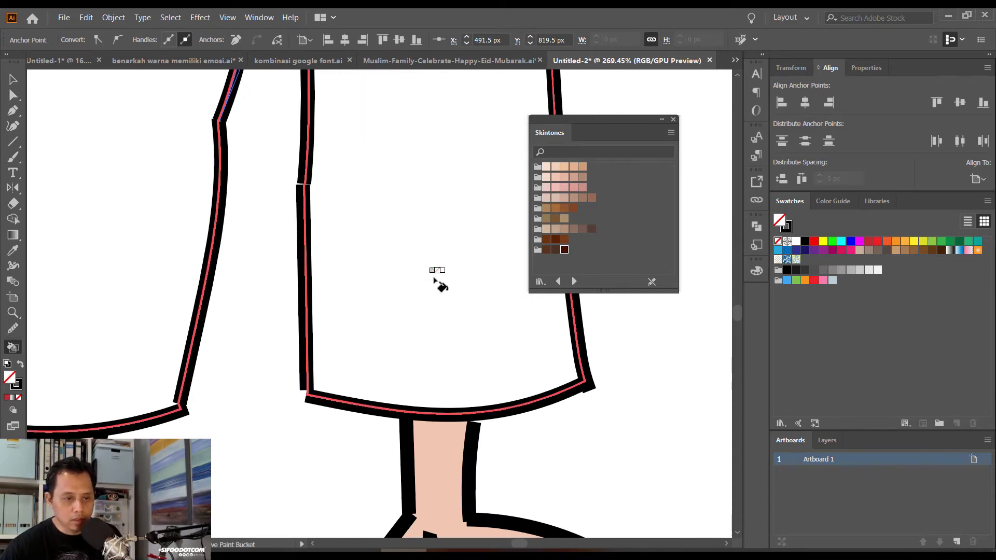
pyautogui.hotkey('ctrl', '1')
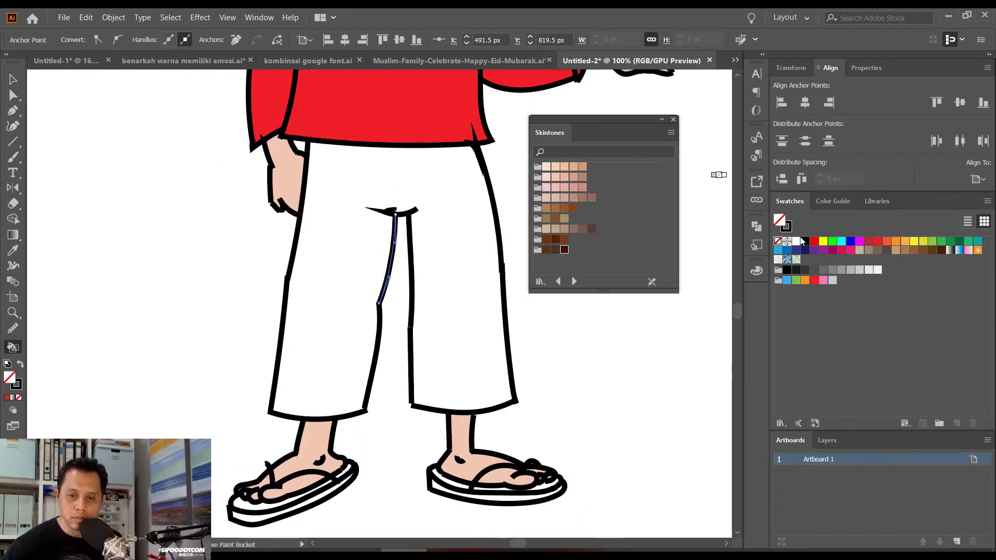
pyautogui.click(814, 270)
pyautogui.click(497, 267)
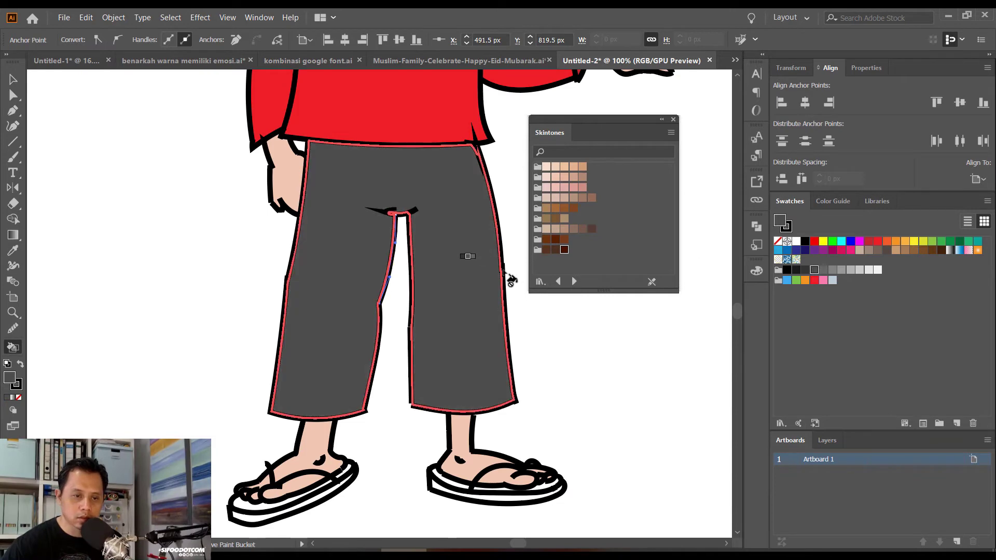
pyautogui.hotkey('ctrl', '-')
pyautogui.hotkey('ctrl', '-')
pyautogui.hotkey('ctrl', '-')
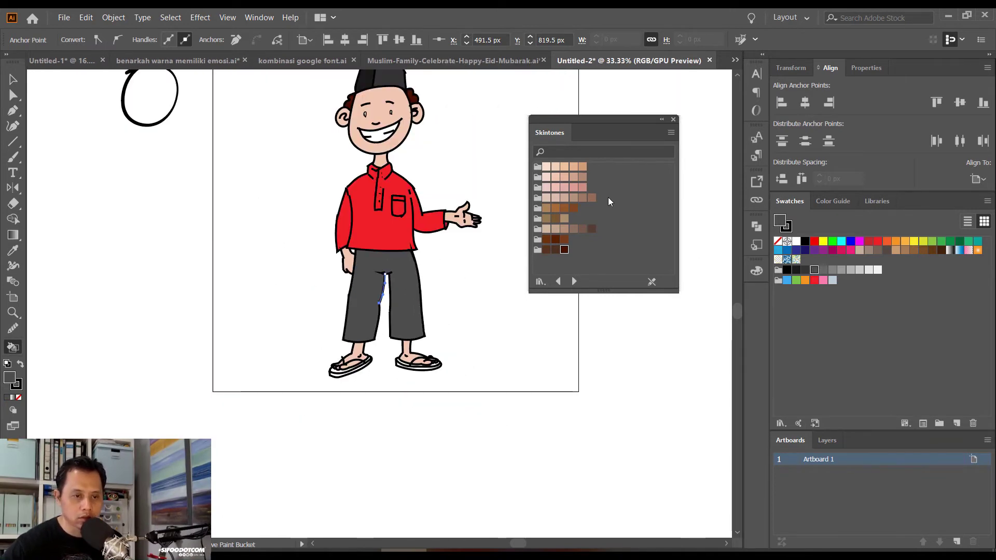
# Navigate from the face down to a close-up view of the sandals
pyautogui.moveTo(431, 250); pyautogui.dragTo(403, 318)
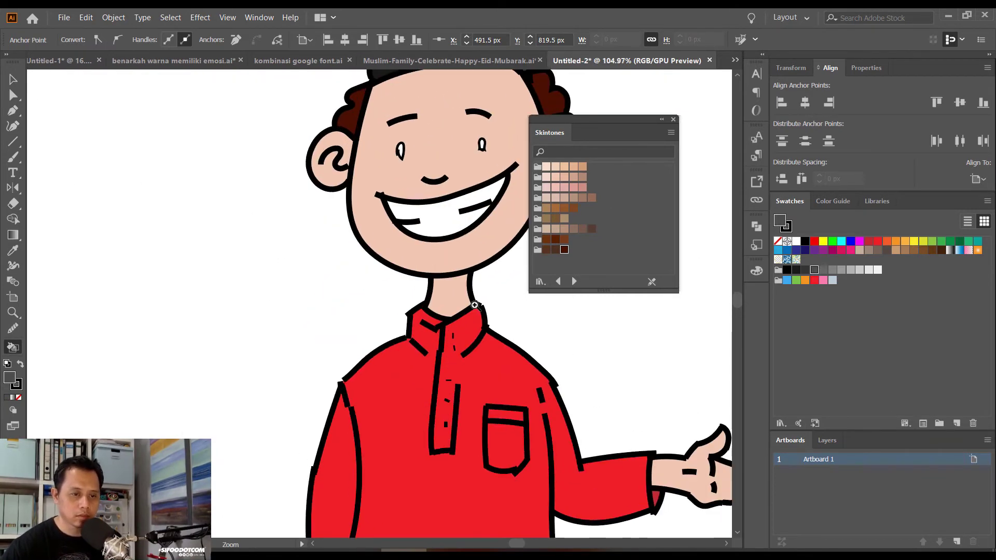
pyautogui.moveTo(303, 199); pyautogui.dragTo(471, 271)
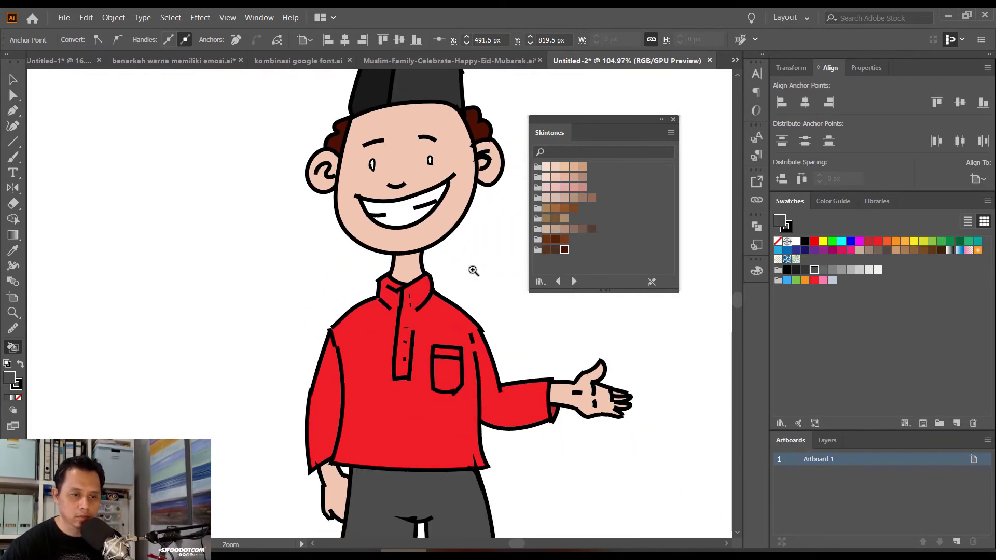
pyautogui.click(795, 242)
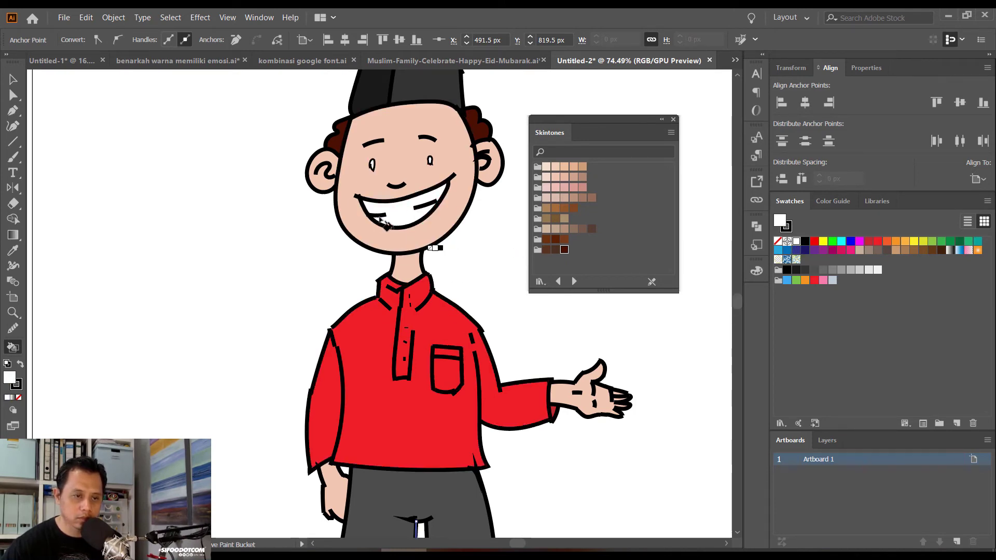
pyautogui.moveTo(425, 429)
pyautogui.mouseDown()
pyautogui.moveTo(384, 279)
pyautogui.moveTo(377, 393)
pyautogui.mouseUp()
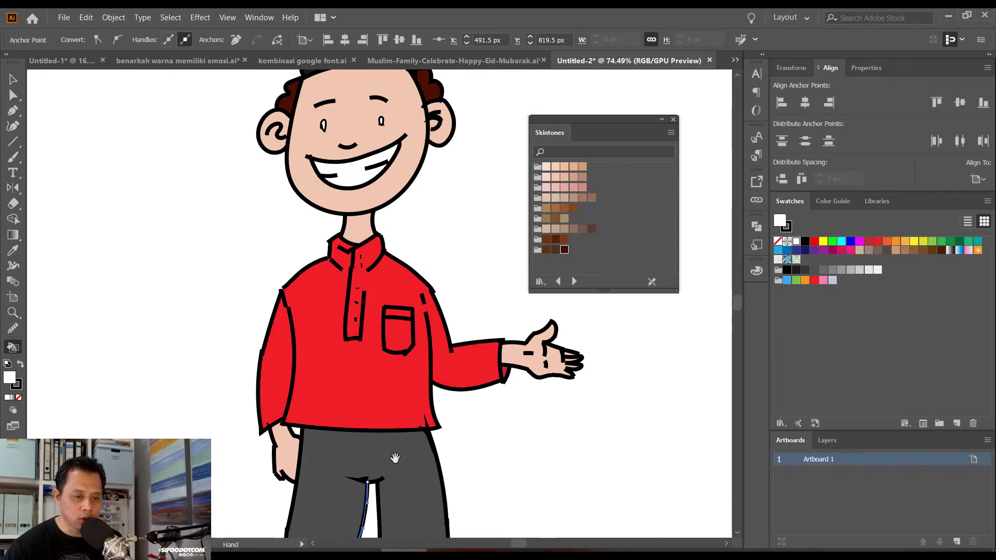
pyautogui.scroll(-5, 392, 414)
pyautogui.scroll(-3, 389, 366)
pyautogui.click(378, 369)
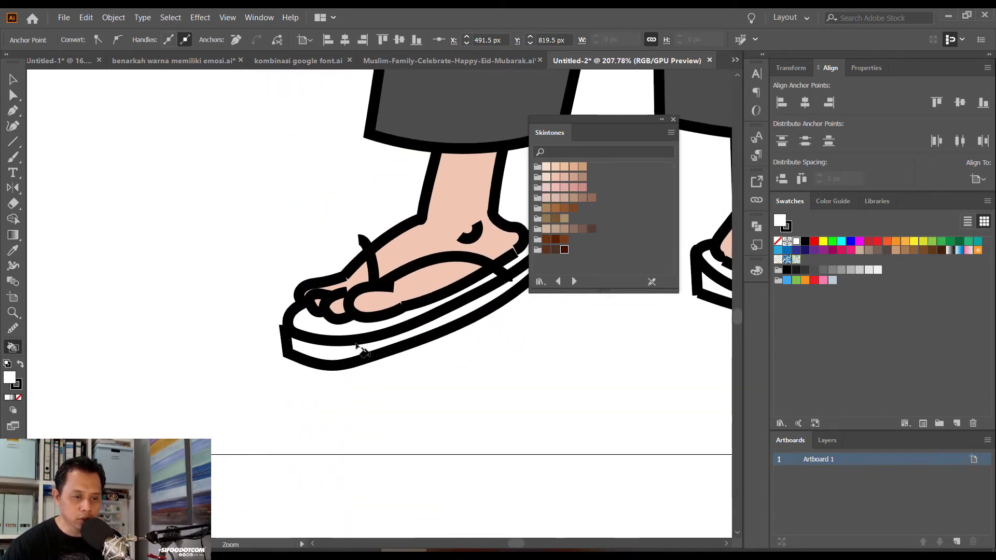
pyautogui.hscroll(5, 342, 335)
pyautogui.scroll(1, 392, 272)
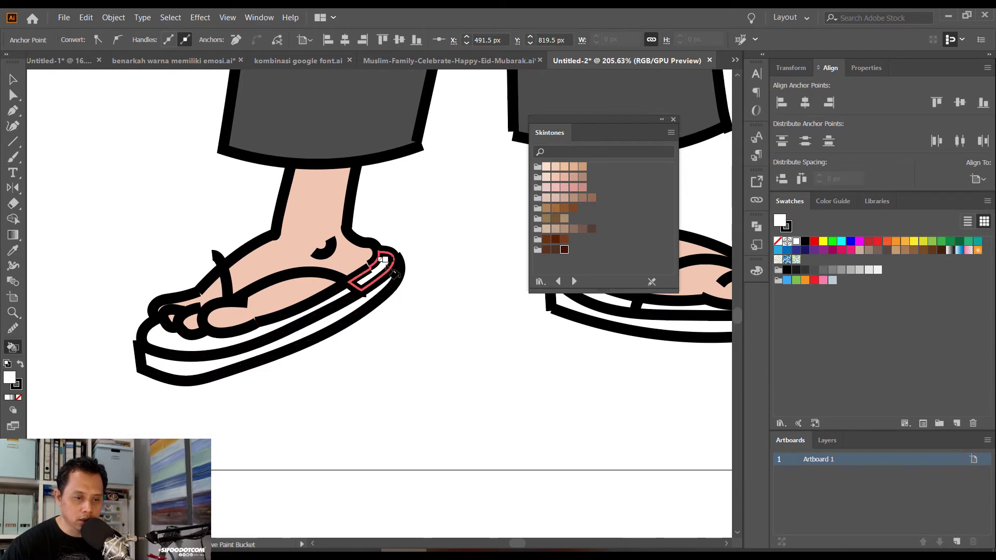
pyautogui.hscroll(3, 384, 273)
pyautogui.hscroll(3, 441, 301)
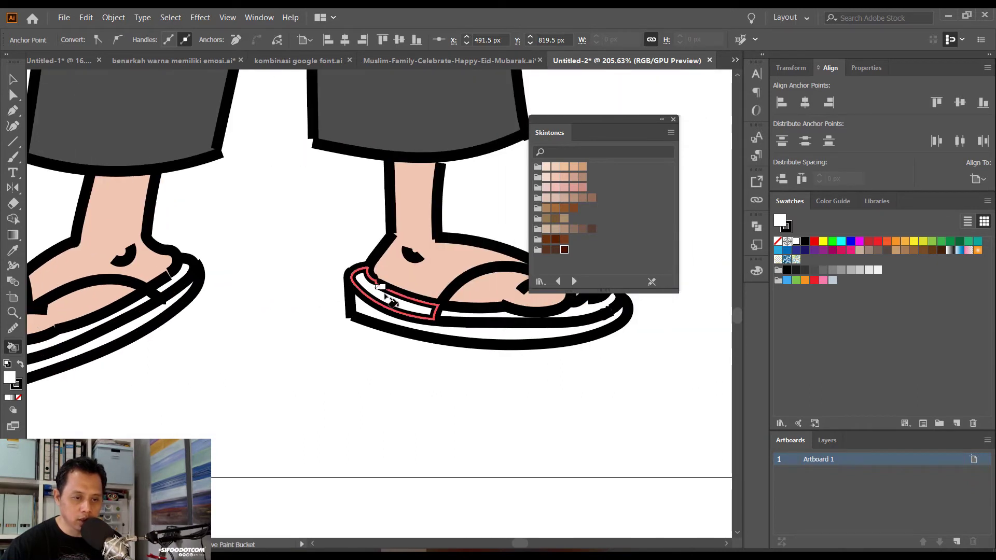
pyautogui.hscroll(1, 475, 313)
pyautogui.hscroll(2, 570, 306)
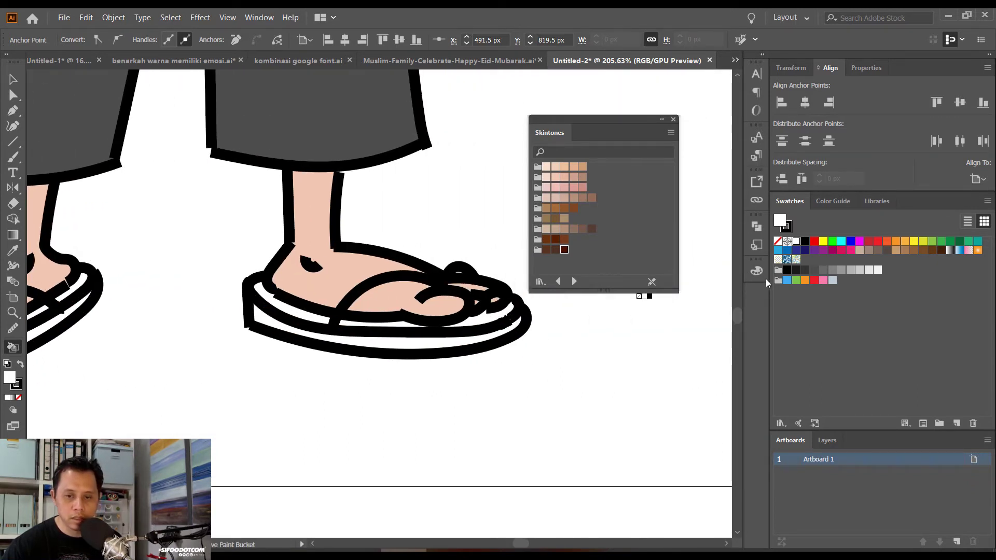
# Try light blue on a sandal sole, then fill both soles orange
pyautogui.click(778, 250)
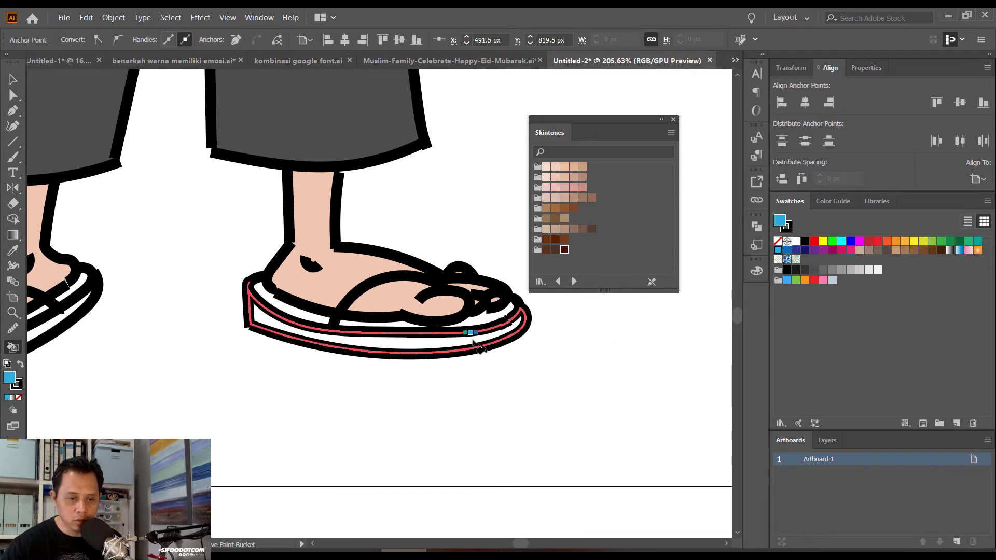
pyautogui.click(467, 337)
pyautogui.click(806, 281)
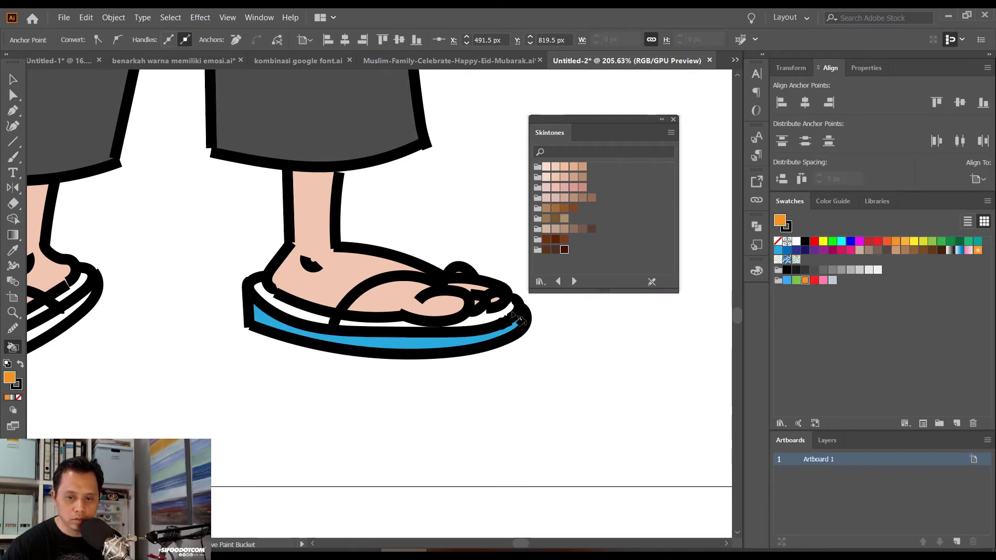
pyautogui.click(379, 338)
pyautogui.moveTo(83, 337); pyautogui.dragTo(350, 317)
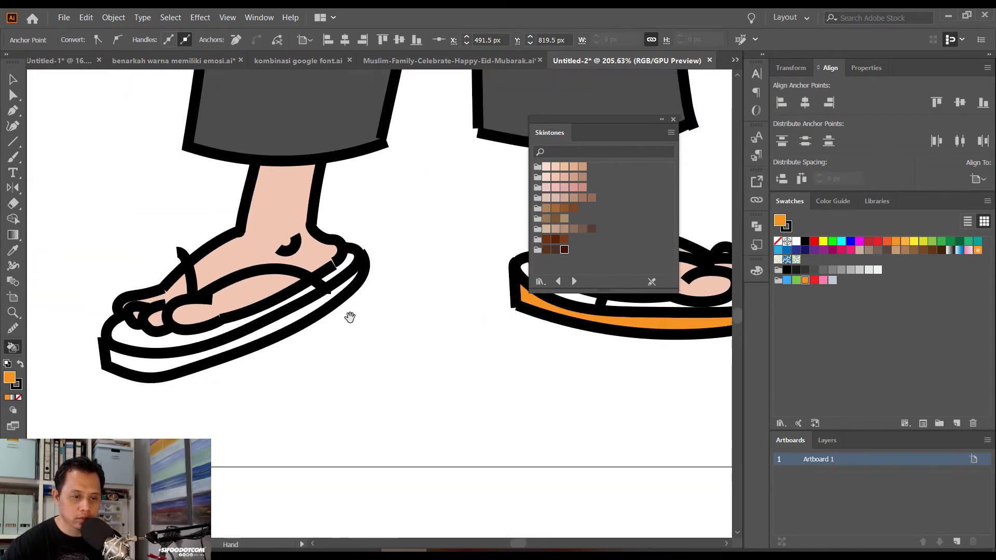
pyautogui.click(255, 333)
# Zoom out, deselect everything, and move the skin tone palette off the artwork
pyautogui.hotkey('ctrl', '-')
pyautogui.hotkey('ctrl', '-')
pyautogui.hotkey('ctrl', '-')
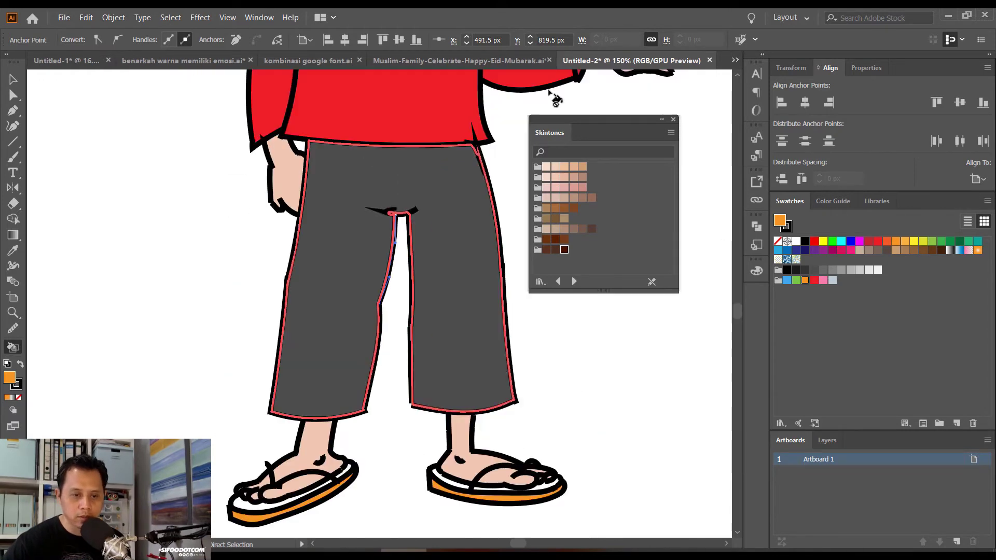
pyautogui.hotkey('ctrl', '-')
pyautogui.hotkey('ctrl', '-')
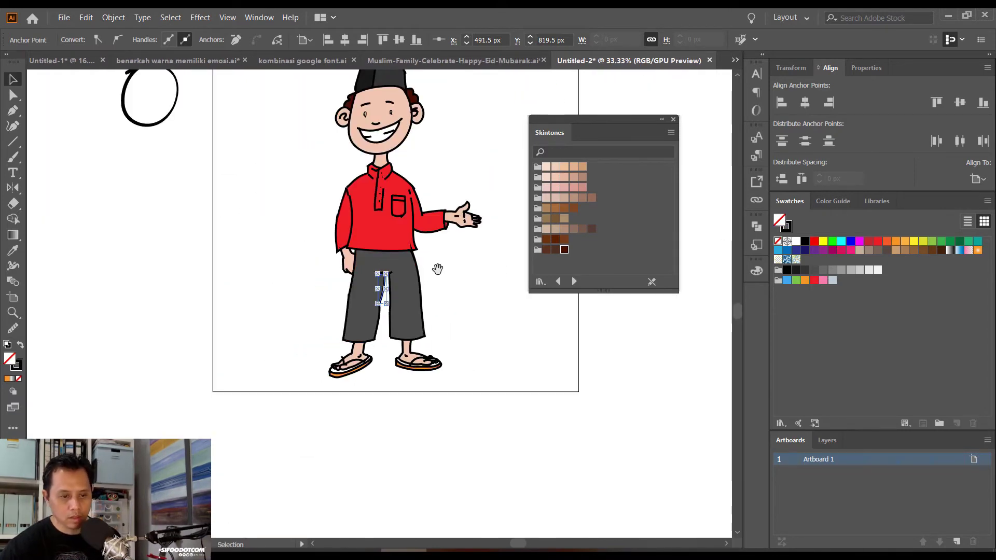
pyautogui.press('v')
pyautogui.hotkey('ctrl', 'shift', 'a')
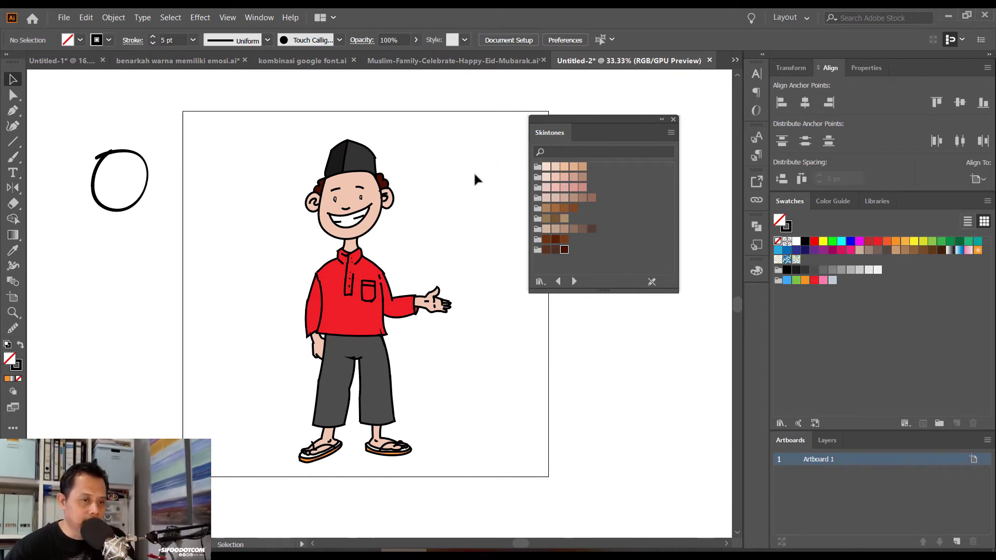
pyautogui.moveTo(624, 118); pyautogui.dragTo(666, 105)
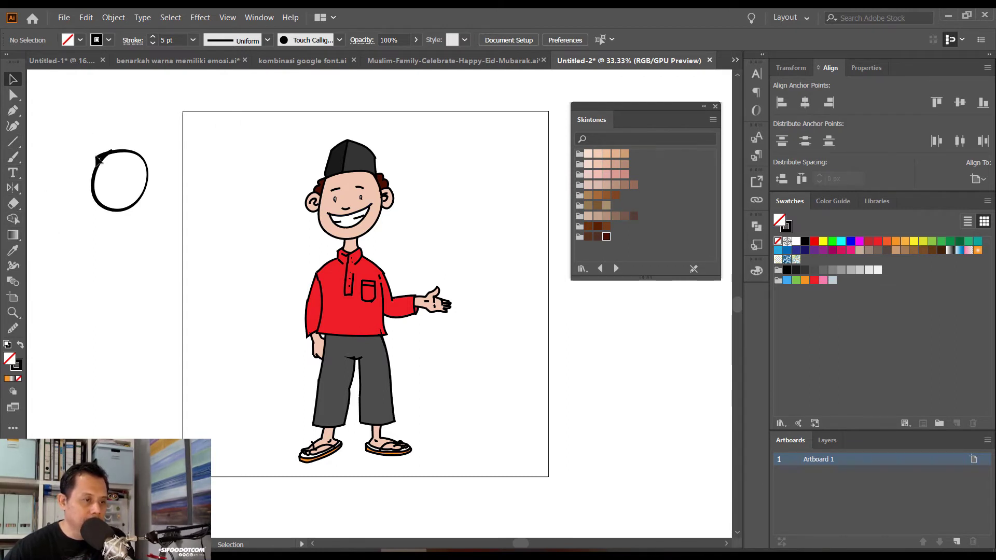
# Remove the stray circle and draw a rectangle covering the whole artboard
pyautogui.hotkey('ctrl', 'z')
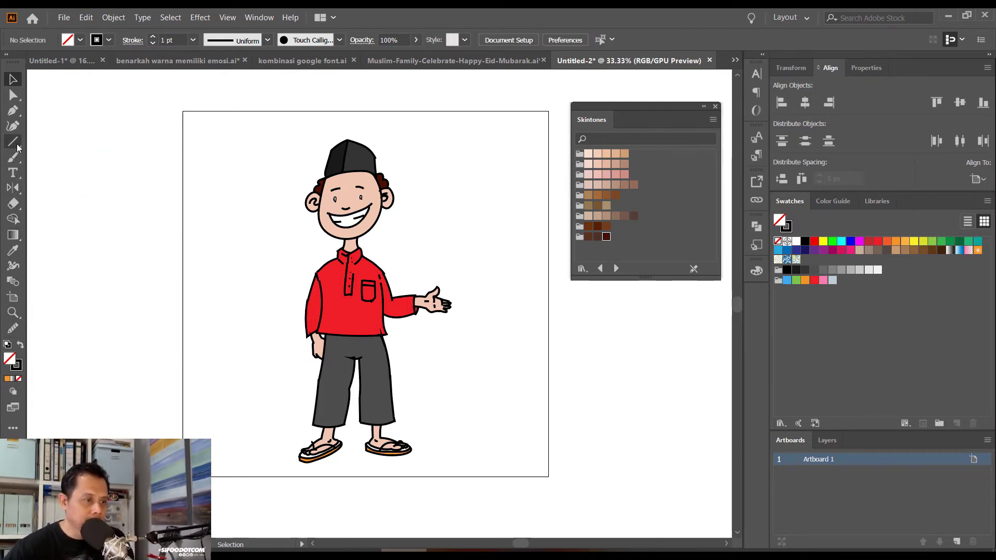
pyautogui.click(17, 148)
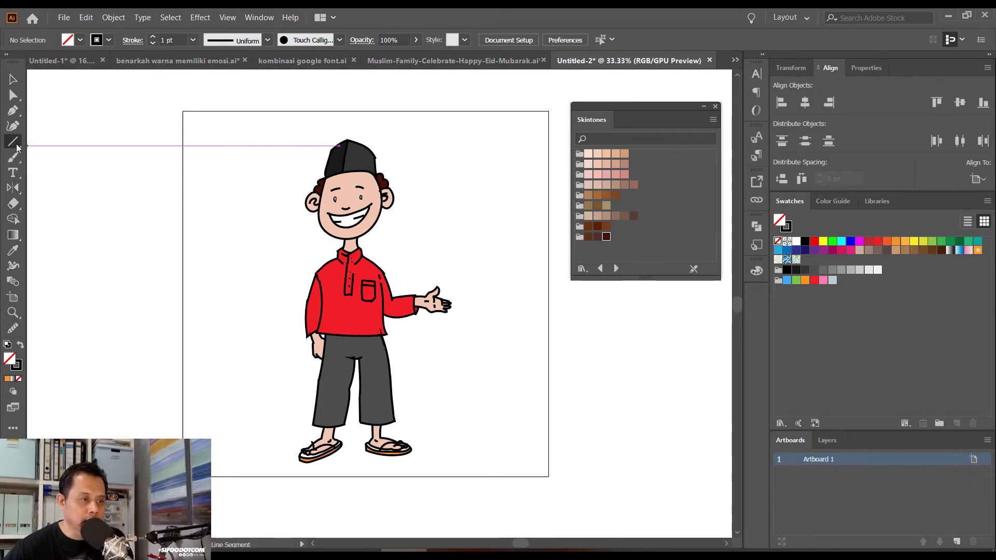
pyautogui.moveTo(13, 141); pyautogui.dragTo(57, 139)
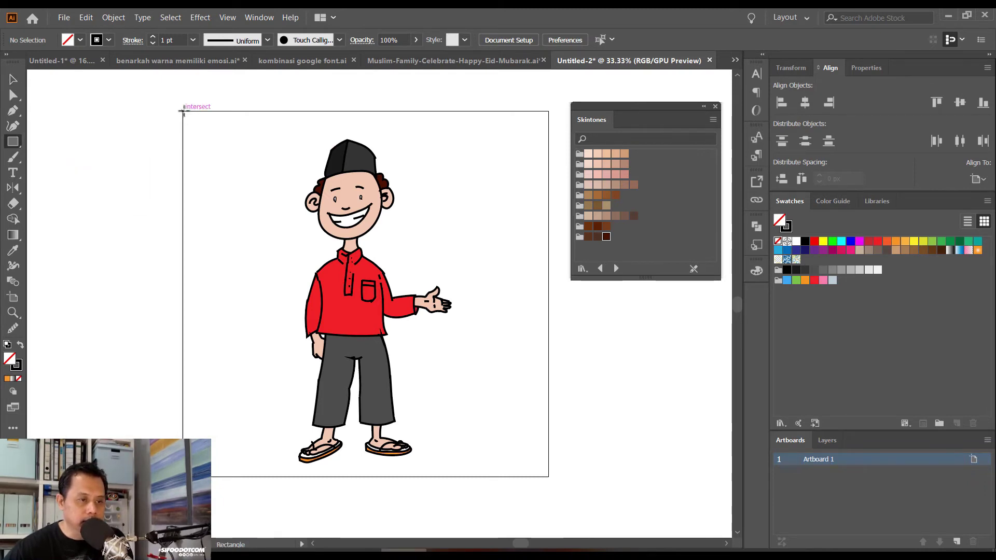
pyautogui.moveTo(183, 111); pyautogui.dragTo(548, 476)
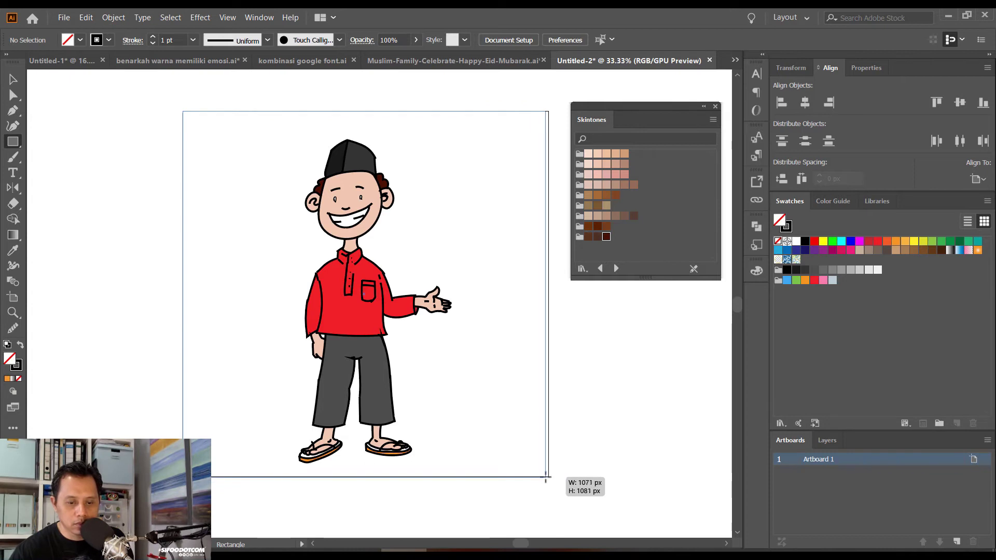
pyautogui.moveTo(548, 476); pyautogui.dragTo(548, 476)
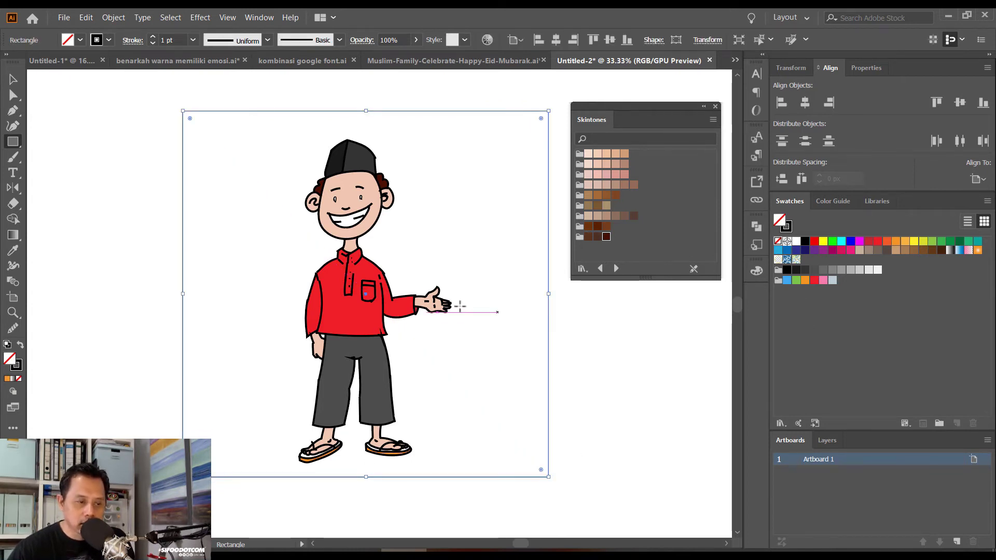
# Give the rectangle a light grey fill with no stroke and send it to the back
pyautogui.hotkey('shift', 'x')
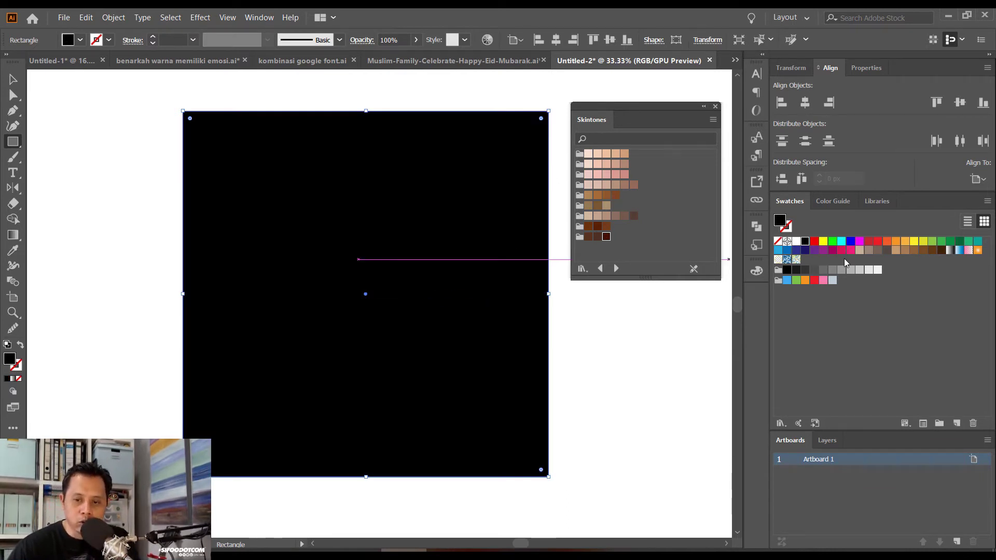
pyautogui.click(851, 271)
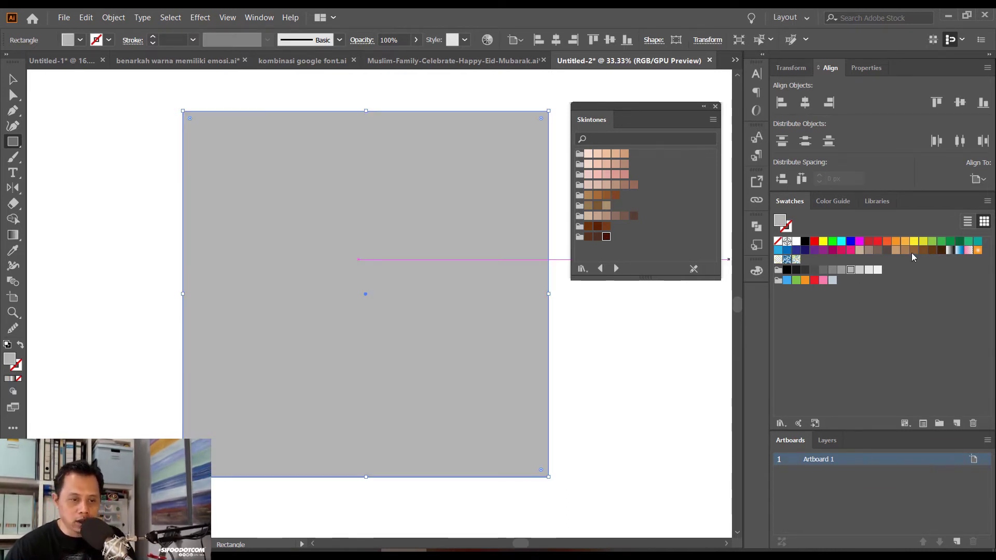
pyautogui.hotkey('ctrl', 'shift', '[')
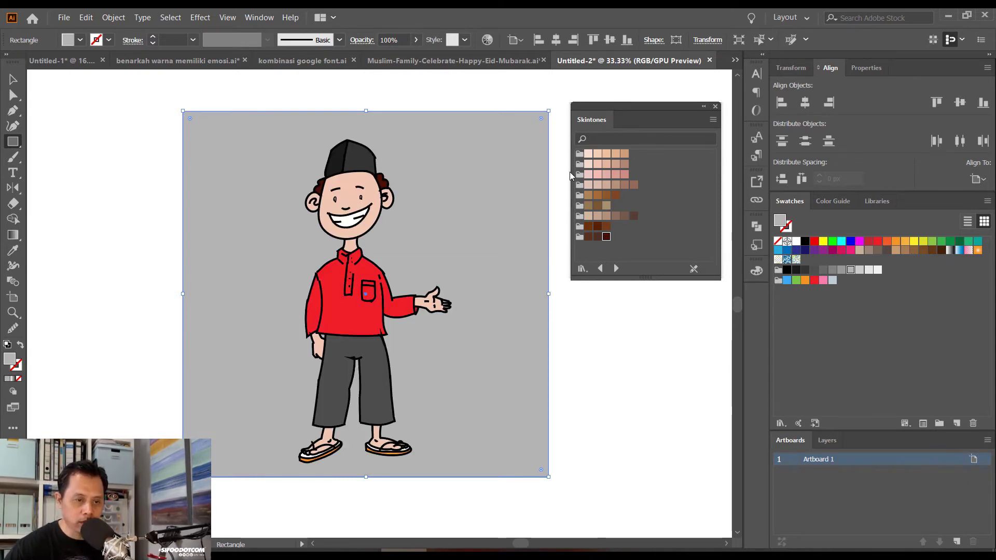
# Reselect the grey background rectangle
pyautogui.press('v')
pyautogui.hotkey('ctrl', '2')
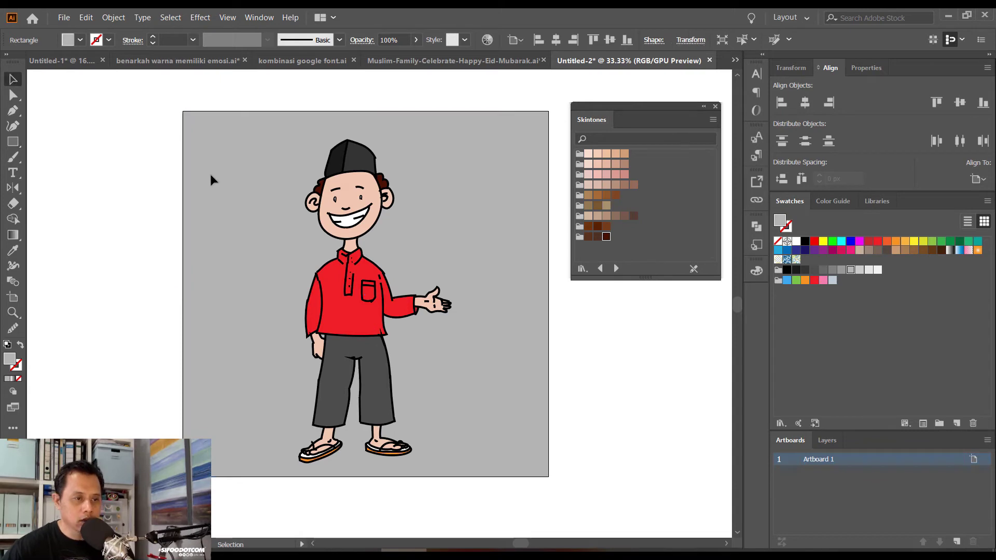
pyautogui.click(117, 211)
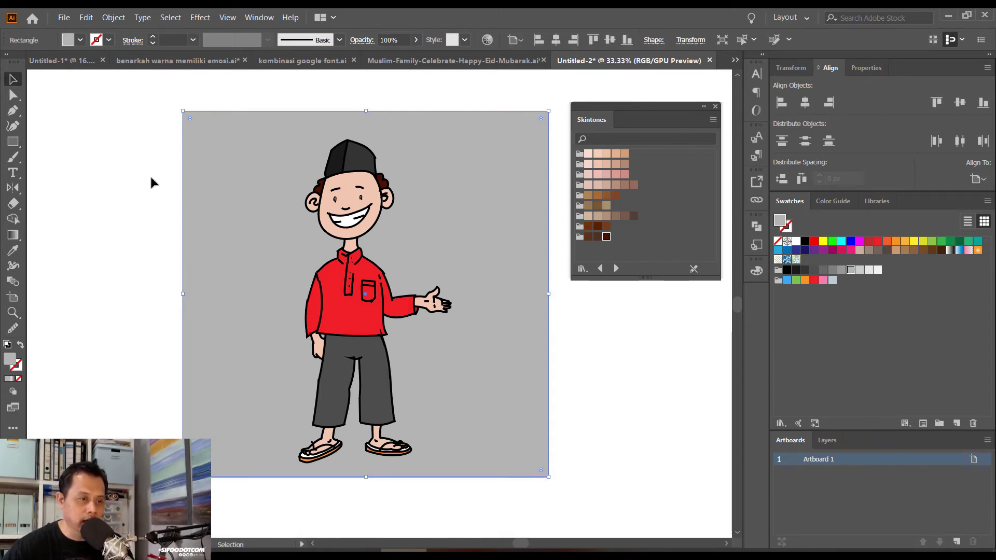
pyautogui.click(172, 200)
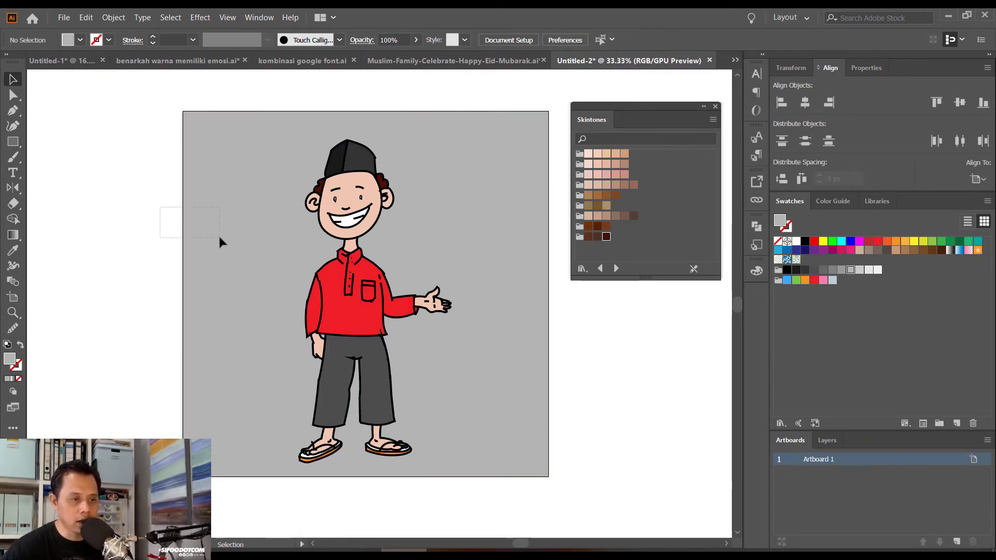
pyautogui.moveTo(219, 238); pyautogui.dragTo(253, 221)
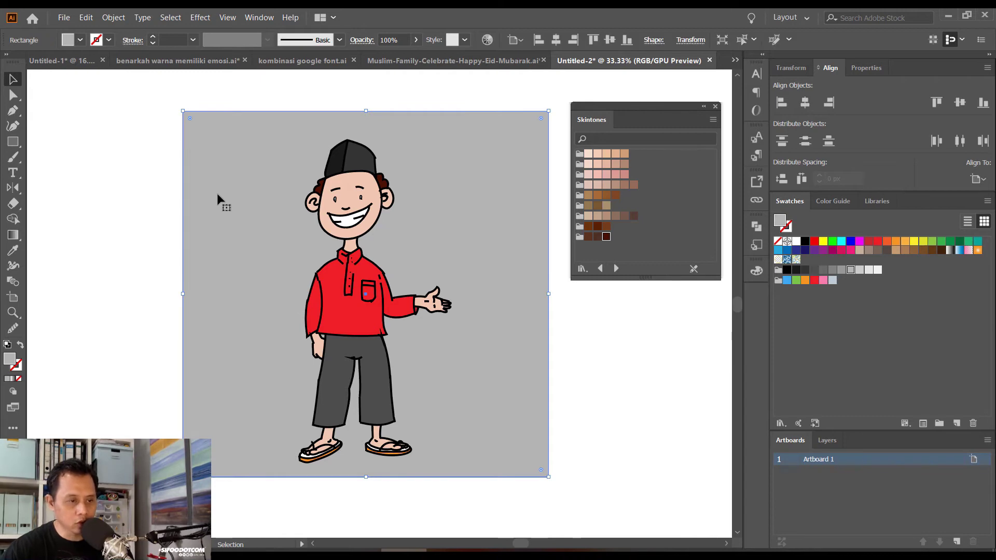
pyautogui.press('a')
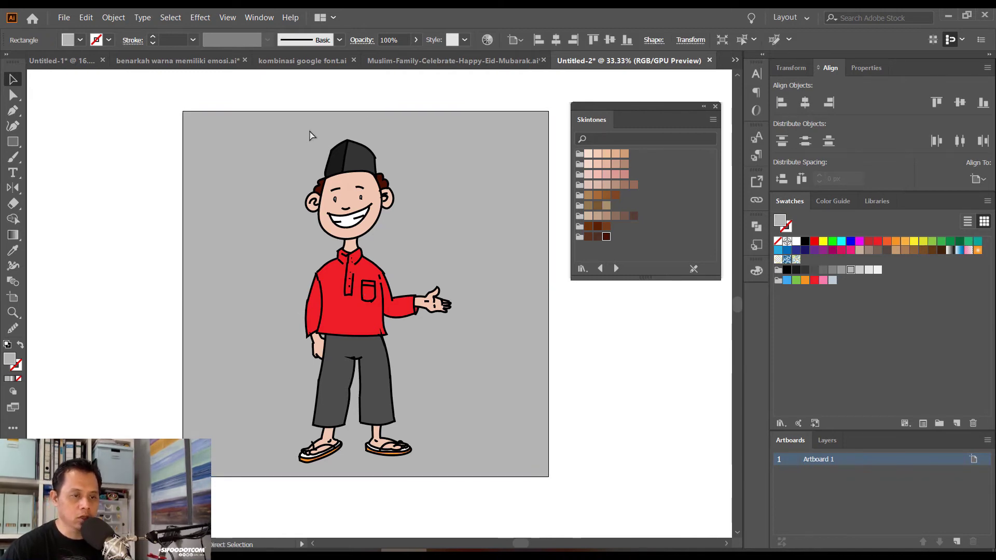
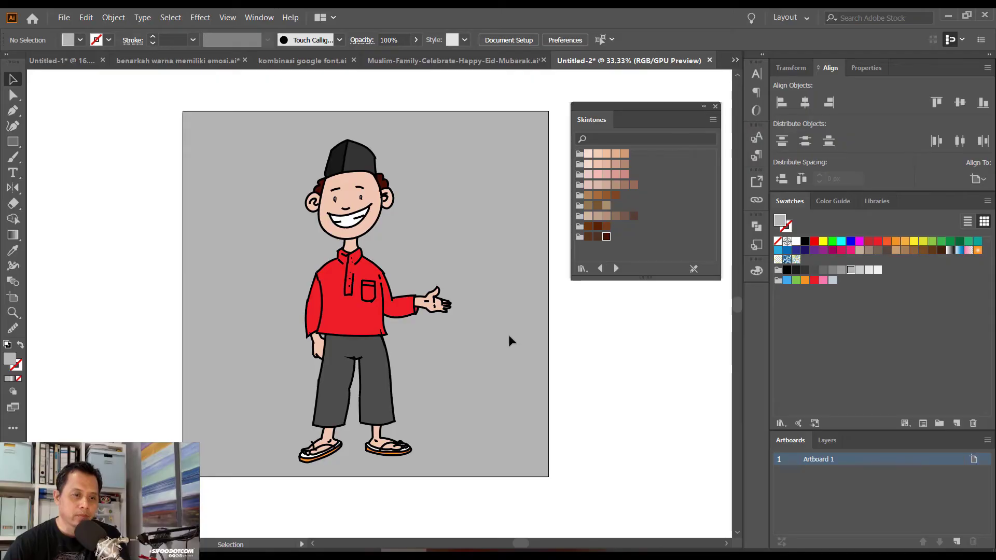
# Zoom in on the face, fill the left and right eyes black with Live Paint Bucket, and return to 100%
pyautogui.hotkey('ctrl', '+')
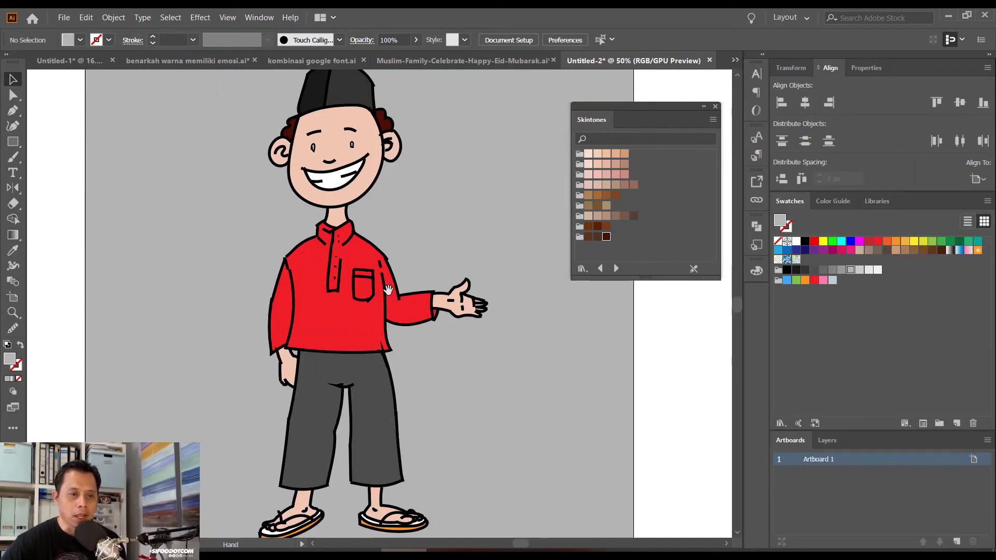
pyautogui.scroll(7, 467, 296)
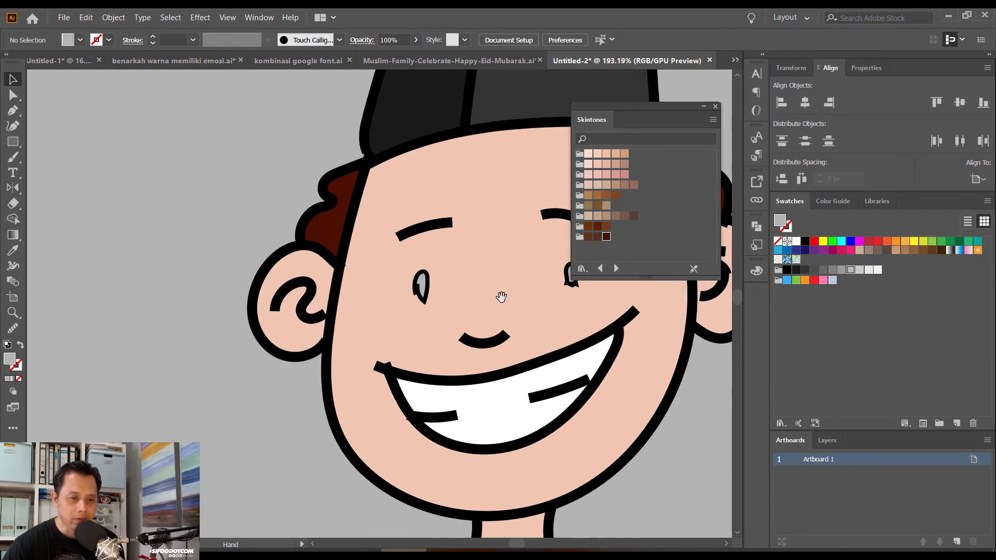
pyautogui.moveTo(501, 297); pyautogui.dragTo(377, 261)
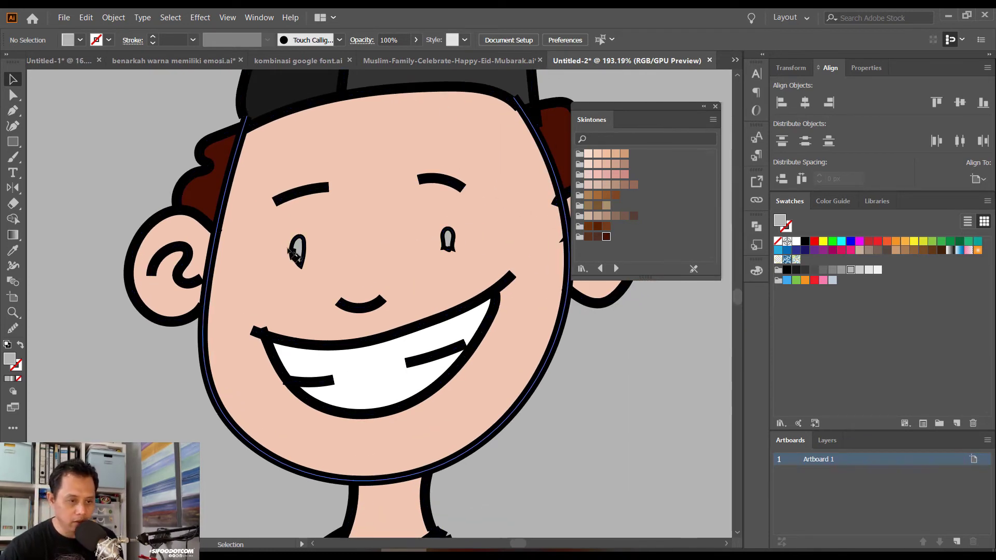
pyautogui.press('k')
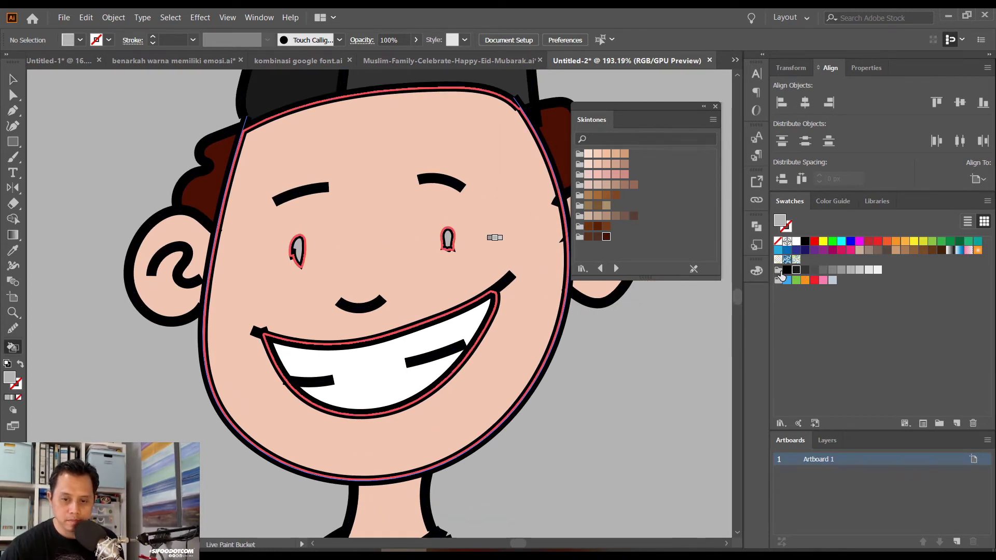
pyautogui.click(787, 270)
pyautogui.click(297, 252)
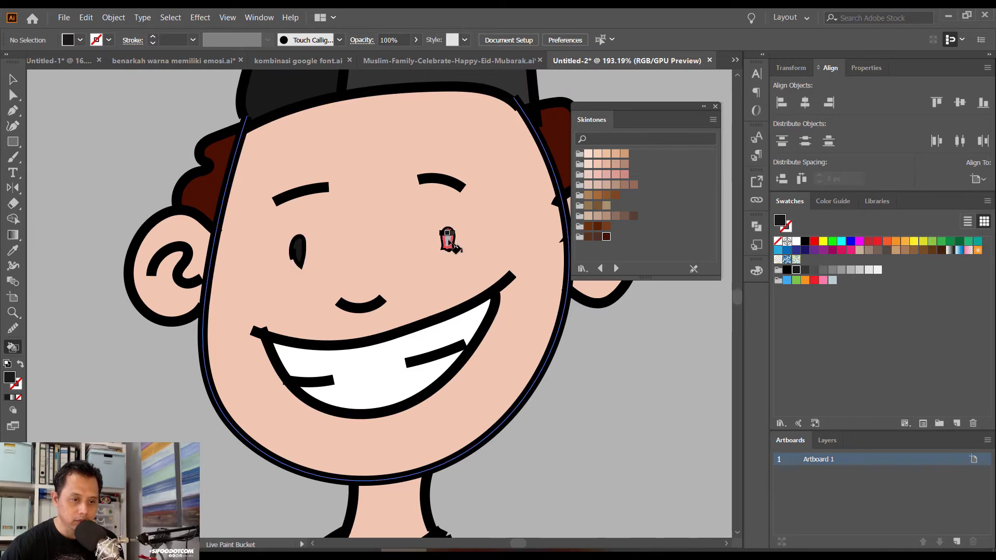
pyautogui.click(449, 241)
pyautogui.click(13, 79)
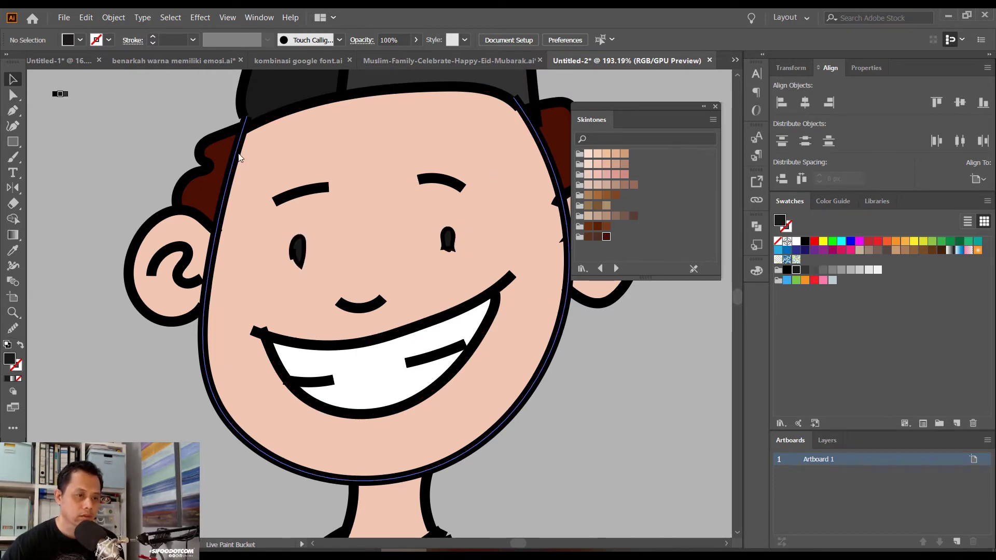
pyautogui.hotkey('ctrl', '1')
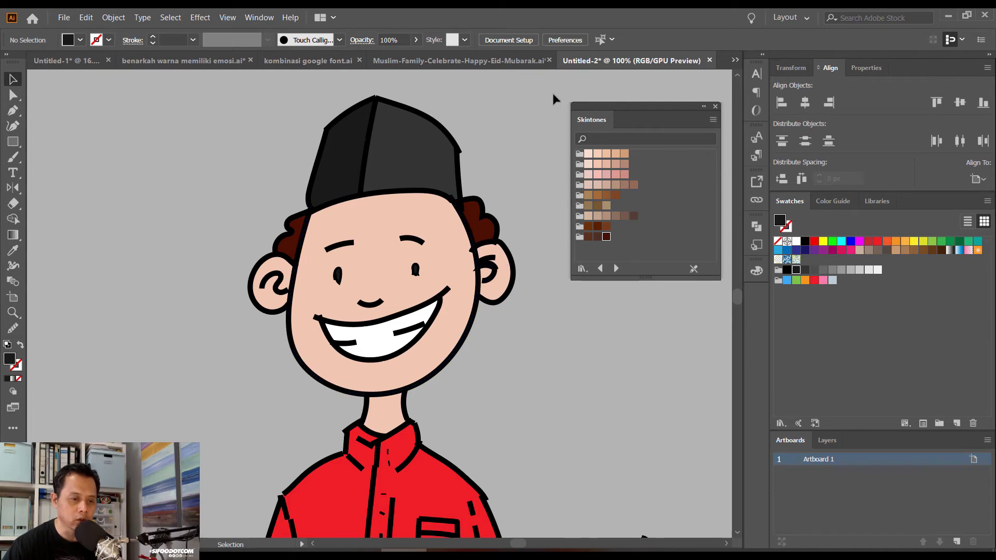
# Pan the view up to the shirt and hand, then choose the Paintbrush tool
pyautogui.press('space')
pyautogui.moveTo(495, 246); pyautogui.dragTo(495, 116)
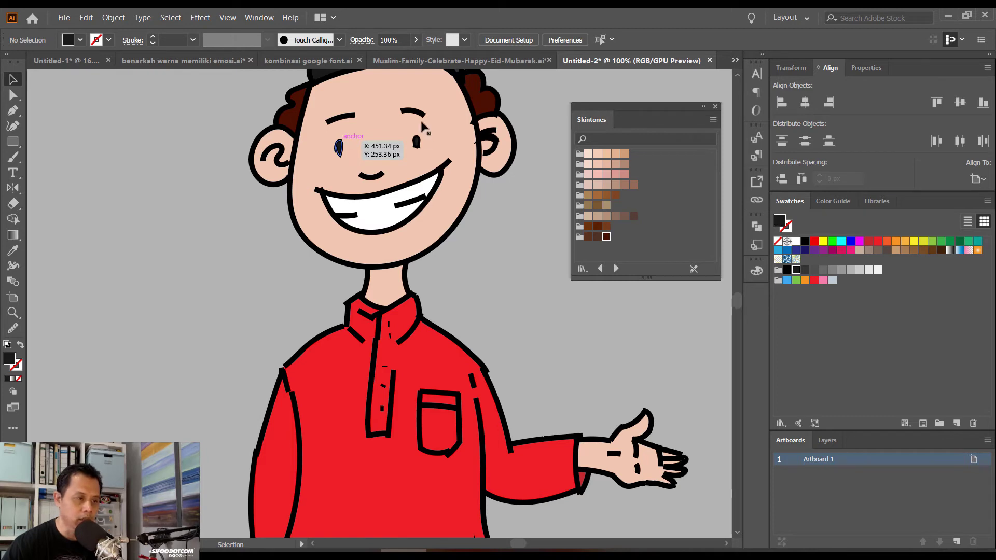
pyautogui.click(13, 157)
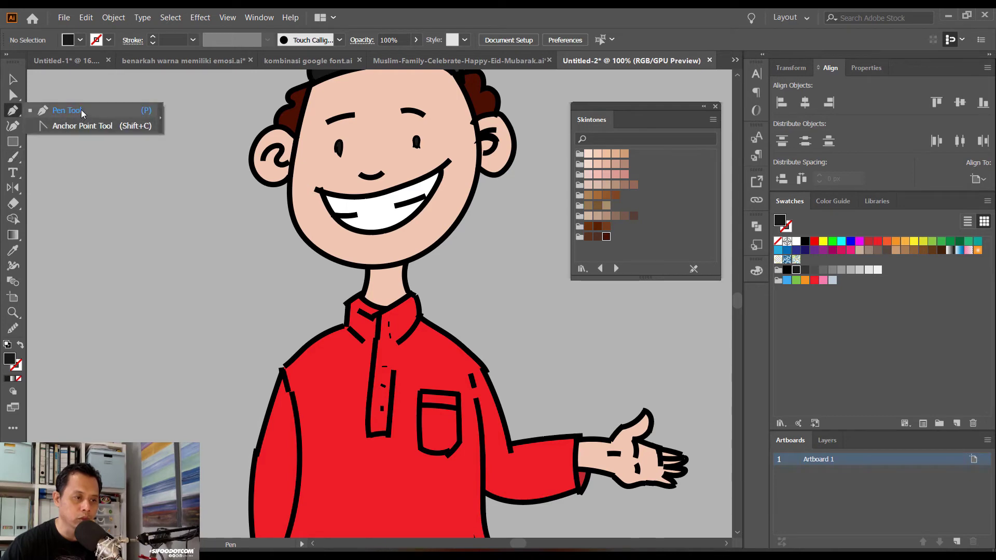
pyautogui.click(36, 109)
pyautogui.click(15, 158)
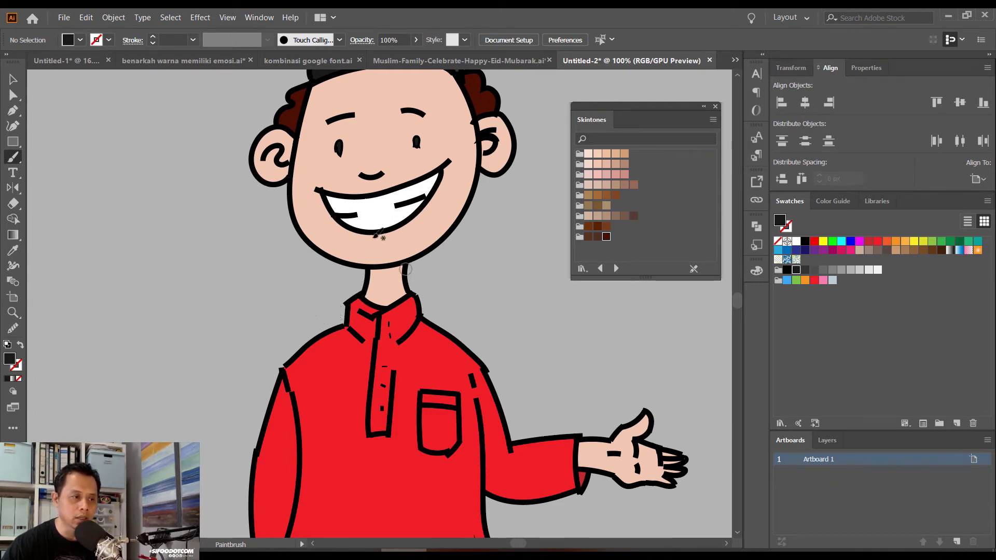
# Set the fill to None and choose the 3 pt. Round brush
pyautogui.click(80, 40)
pyautogui.click(9, 63)
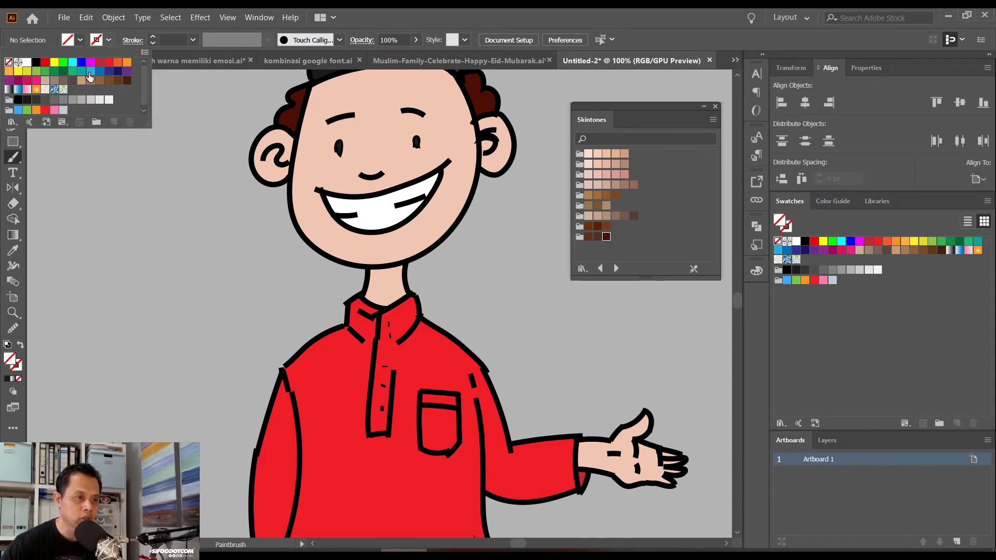
pyautogui.click(389, 30)
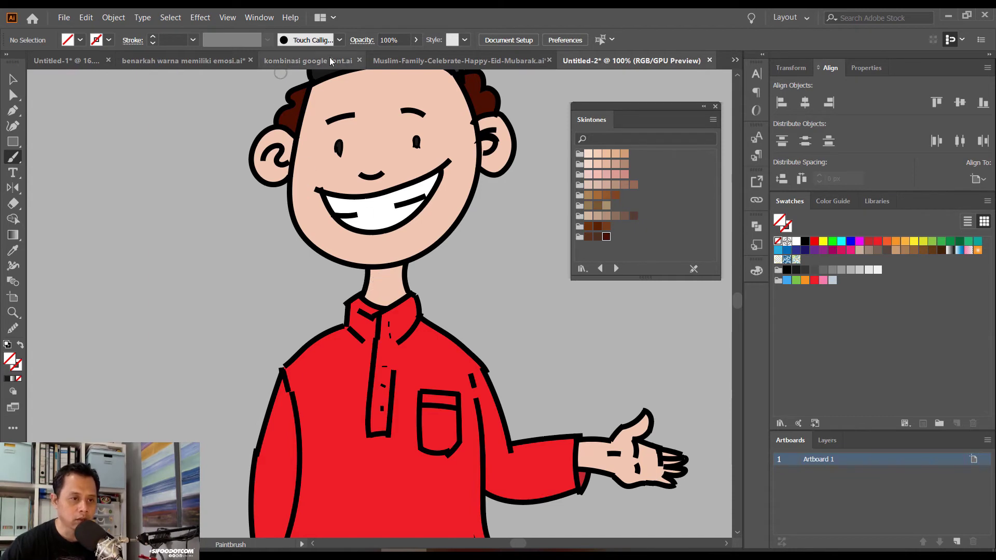
pyautogui.click(338, 40)
pyautogui.click(244, 72)
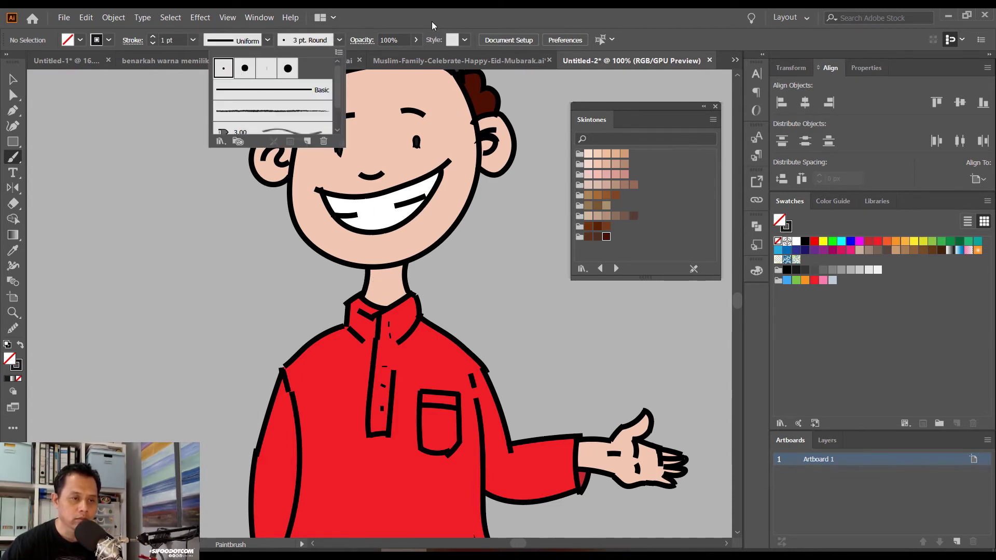
# Paint a curved line across the neck just under the chin, redoing the first attempt
pyautogui.moveTo(367, 282); pyautogui.dragTo(384, 275)
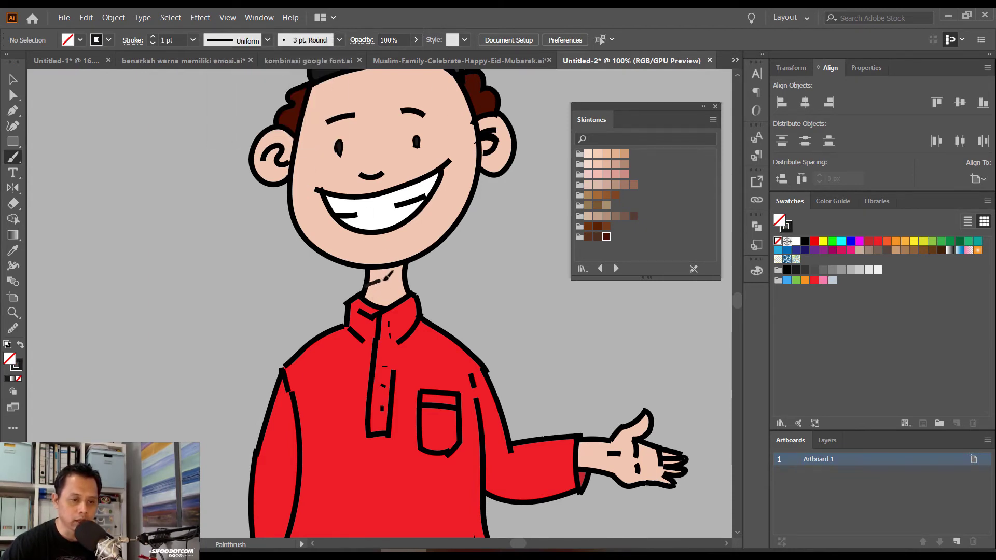
pyautogui.hotkey('ctrl', 'z')
pyautogui.scroll(2, 406, 273)
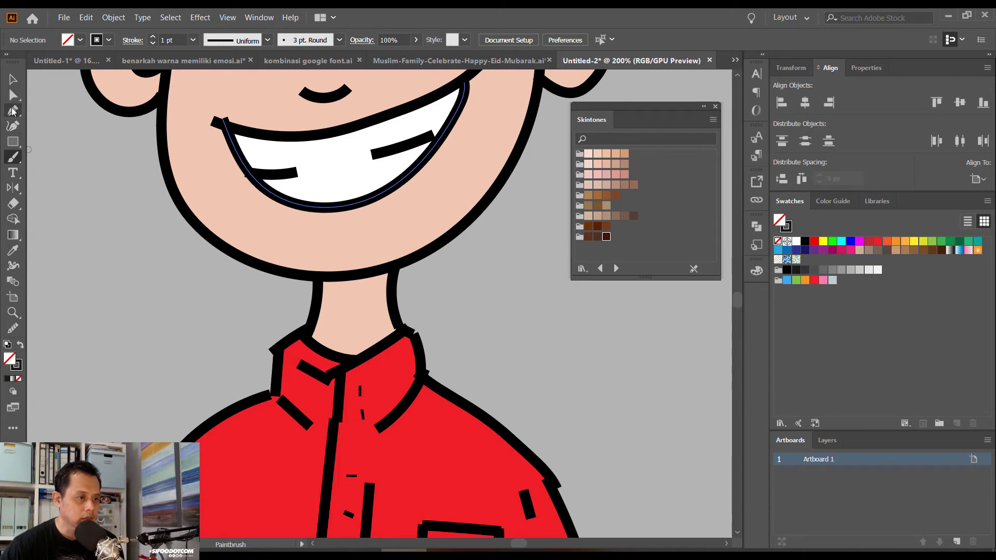
pyautogui.click(13, 110)
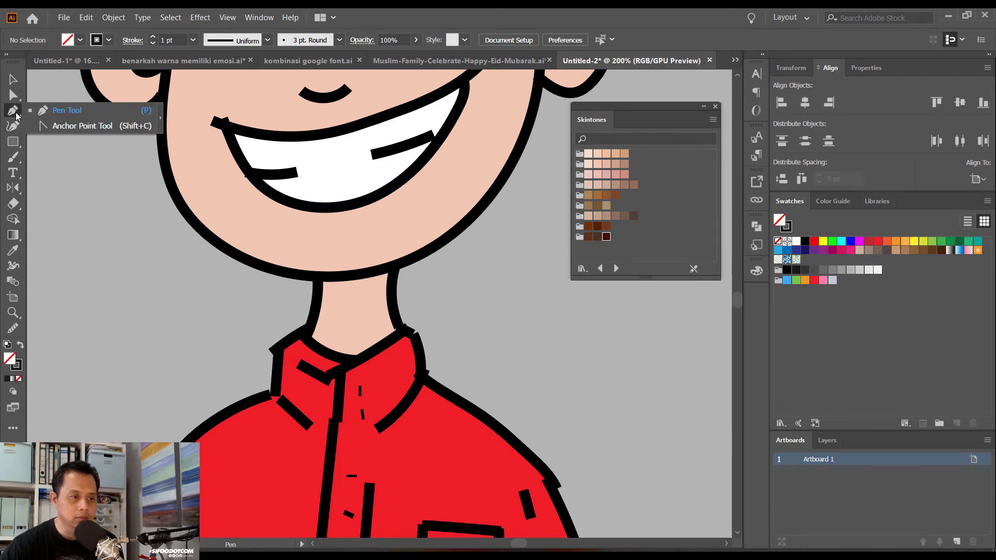
pyautogui.click(14, 130)
pyautogui.click(15, 111)
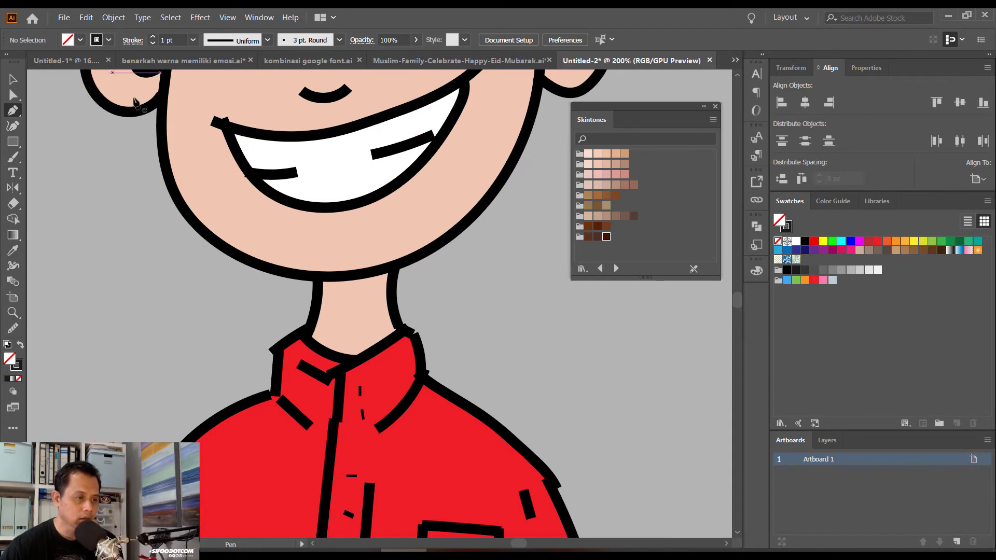
pyautogui.click(13, 157)
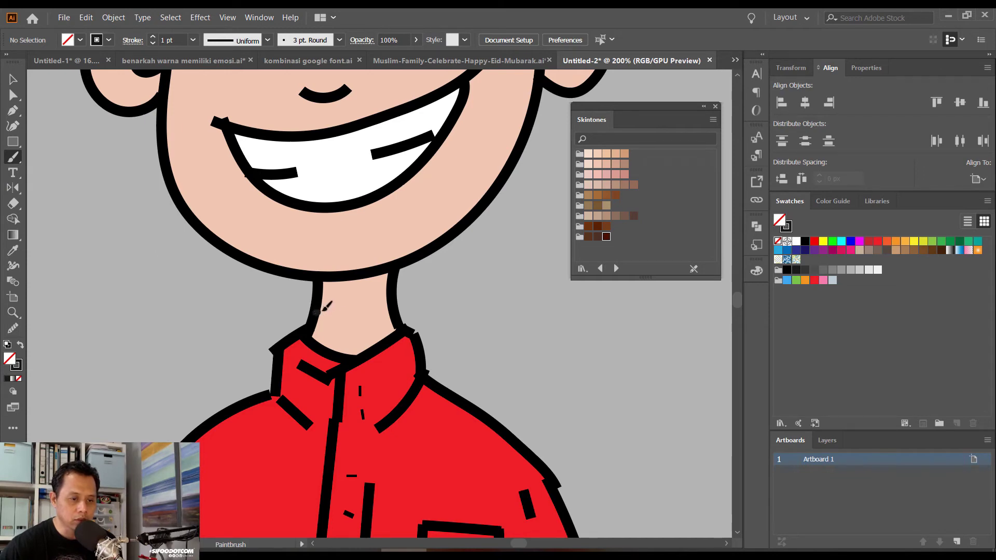
pyautogui.moveTo(320, 311); pyautogui.dragTo(397, 295)
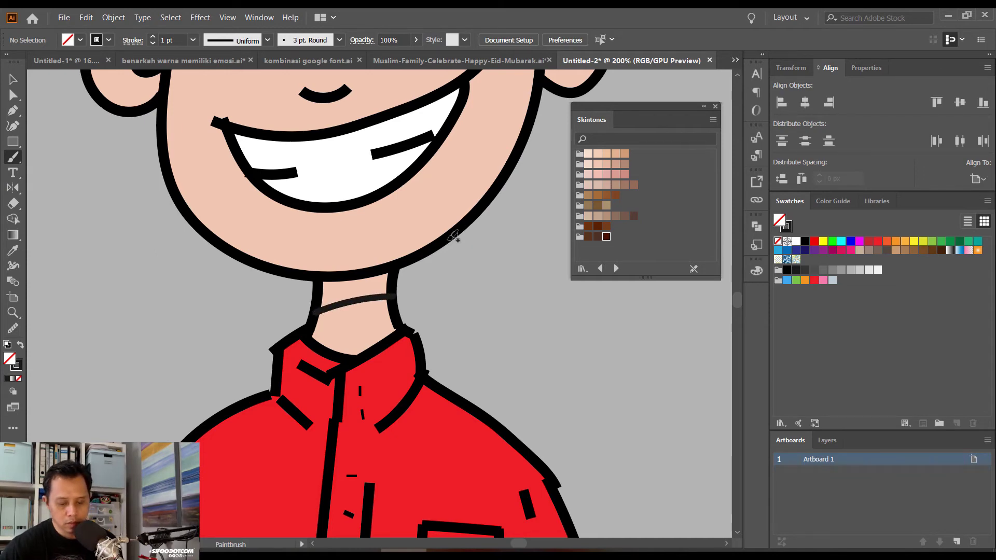
# Select the new neck line, set its stroke to None, and deselect
pyautogui.click(13, 79)
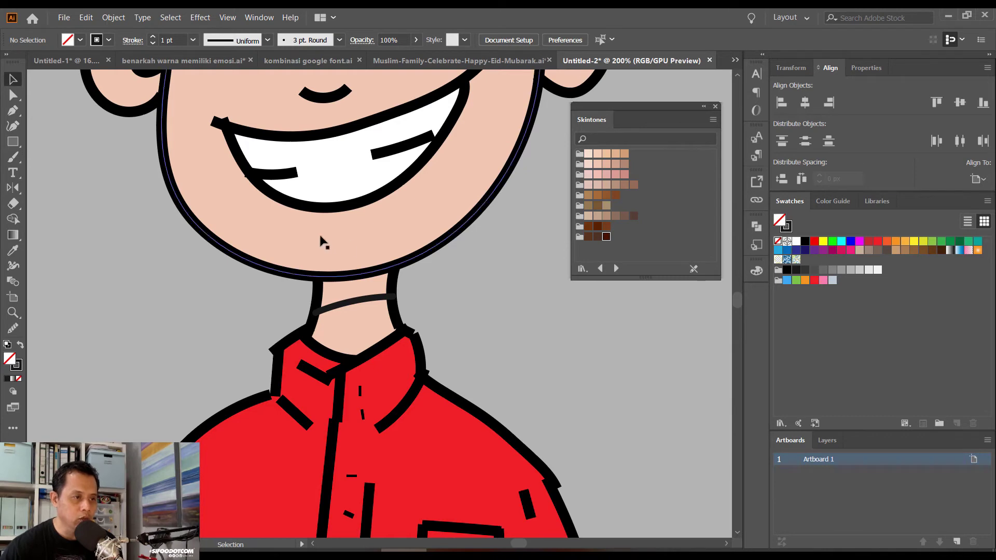
pyautogui.hotkey('ctrl', 'a')
pyautogui.click(344, 308)
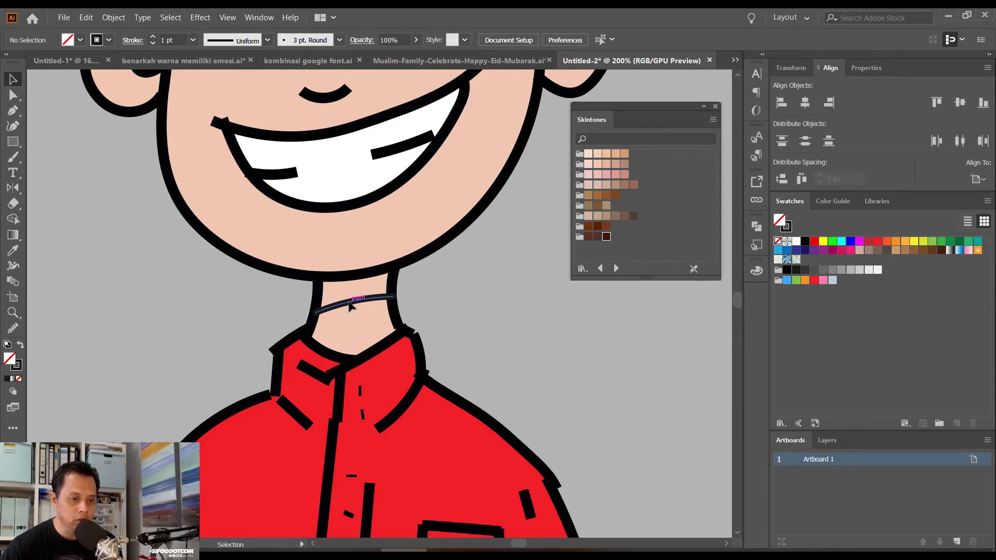
pyautogui.click(348, 306)
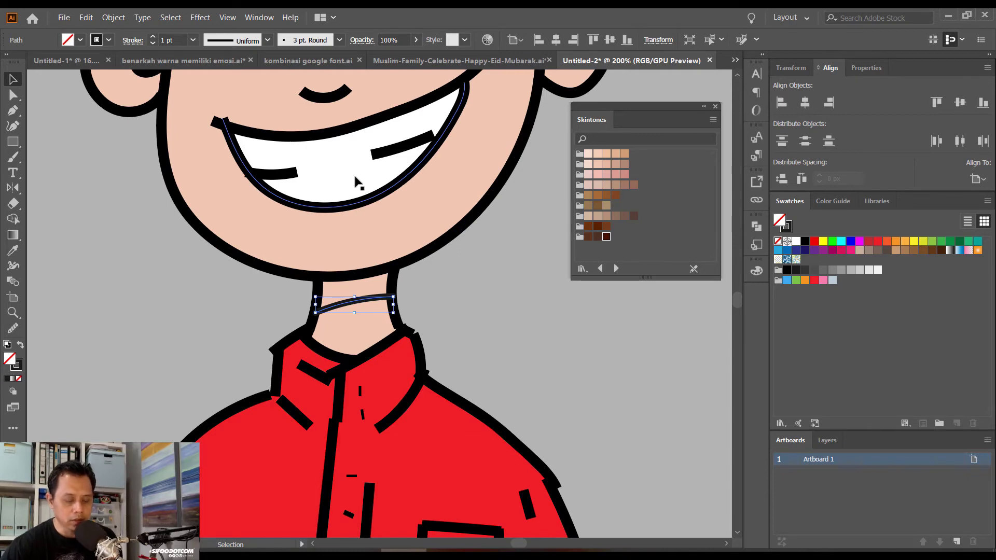
pyautogui.press('x')
pyautogui.press('/')
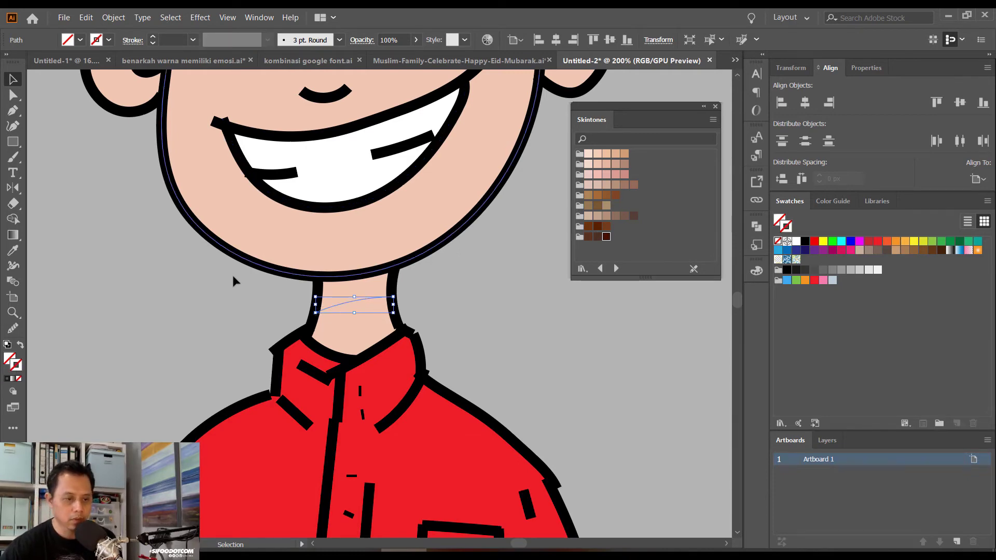
pyautogui.click(214, 285)
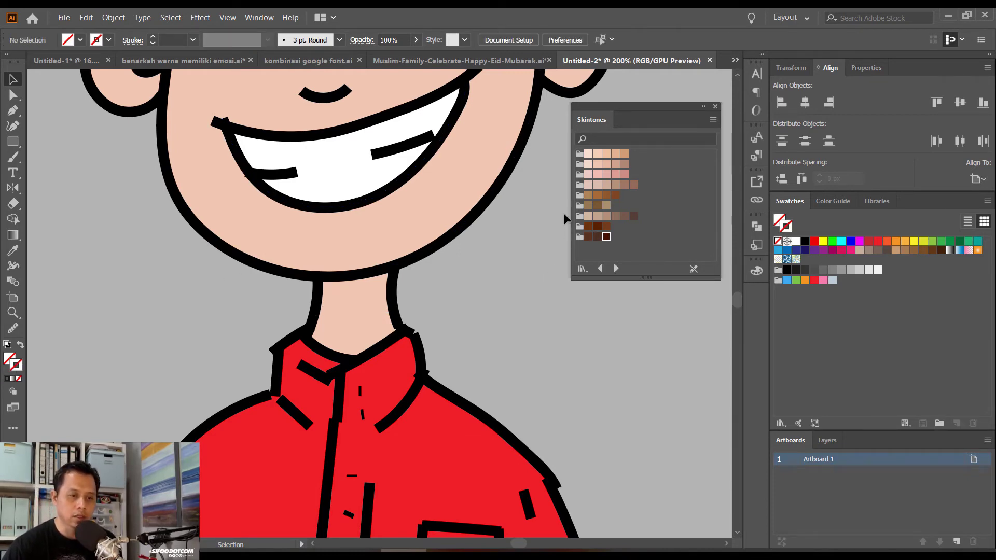
# Zoom out and drag a Selection-tool marquee across the character's head, neck and shirt artwork
pyautogui.hotkey('ctrl', '-')
pyautogui.hotkey('ctrl', '-')
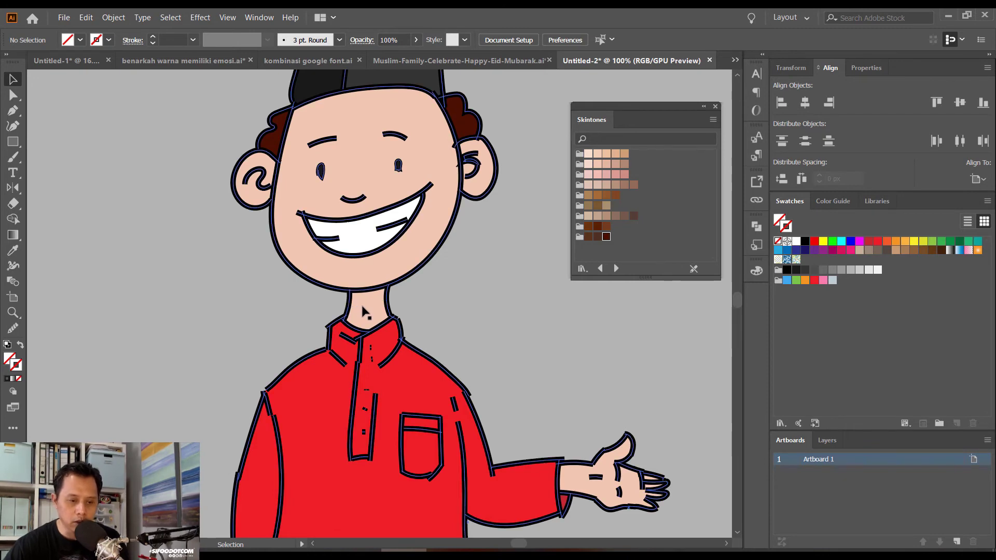
pyautogui.press('k')
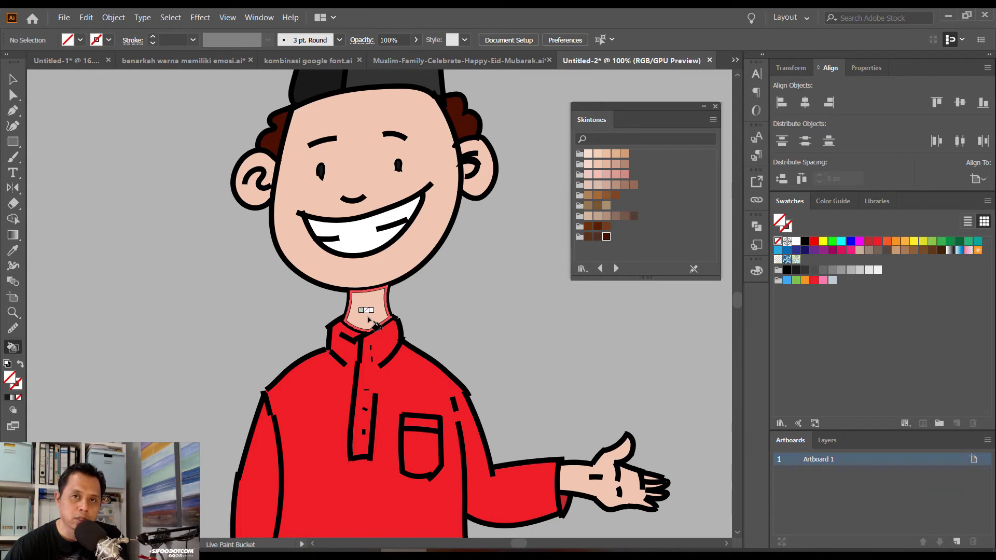
pyautogui.click(13, 80)
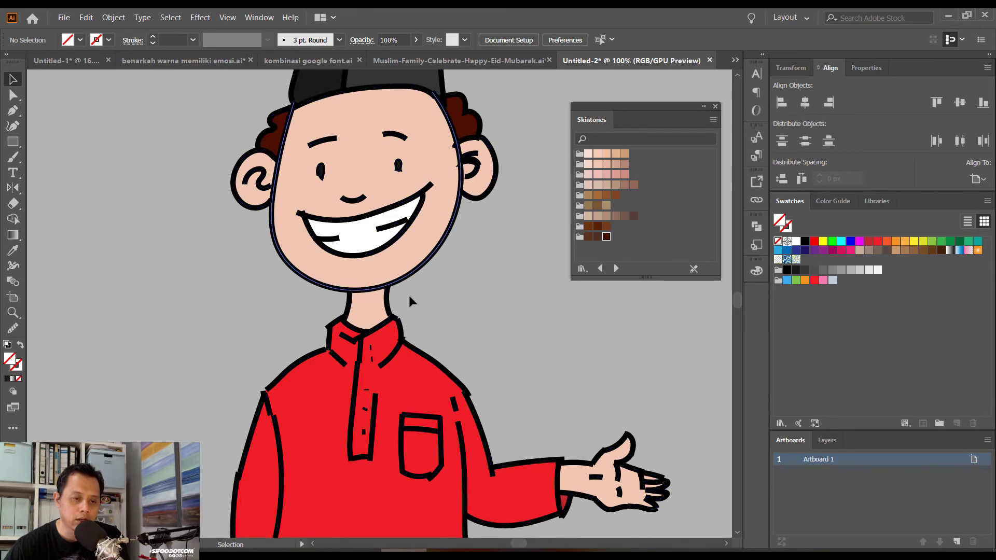
pyautogui.moveTo(424, 307); pyautogui.dragTo(373, 281)
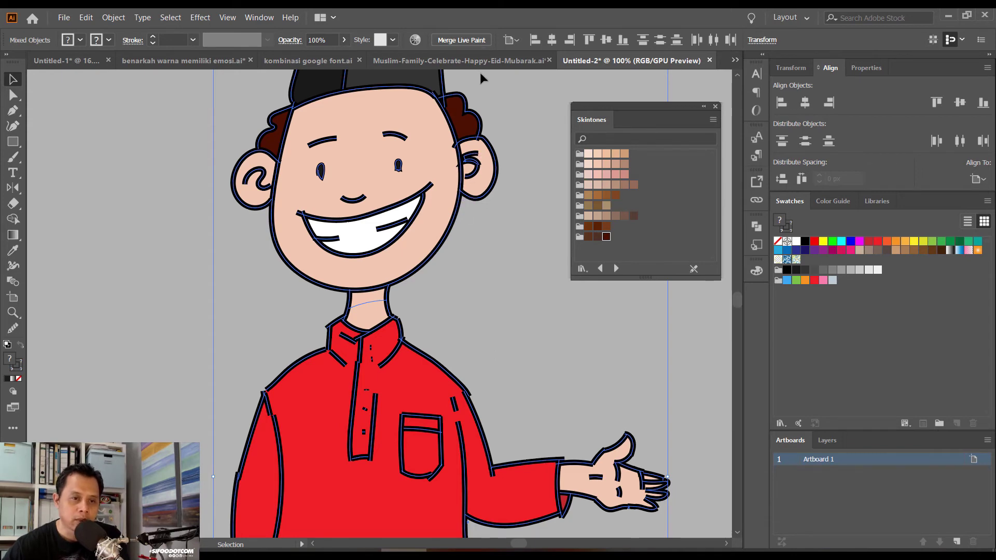
# Merge the selected artwork into a Live Paint group and fill the neck with a Skintones swatch
pyautogui.click(440, 44)
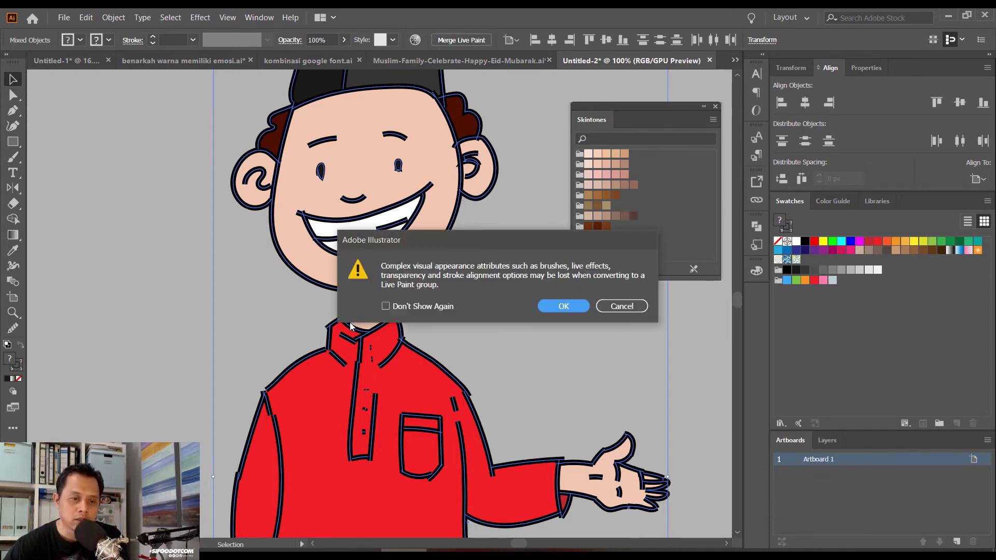
pyautogui.click(560, 307)
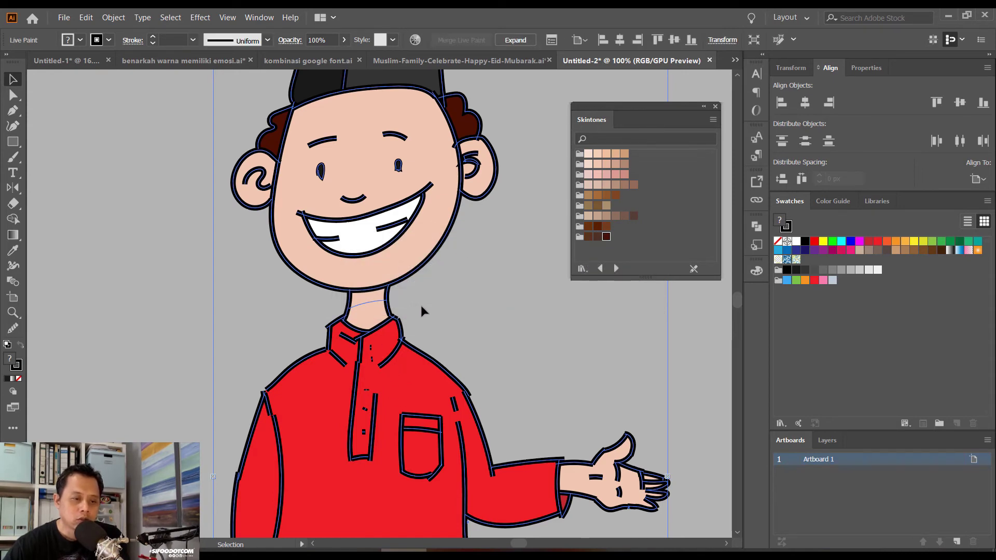
pyautogui.press('k')
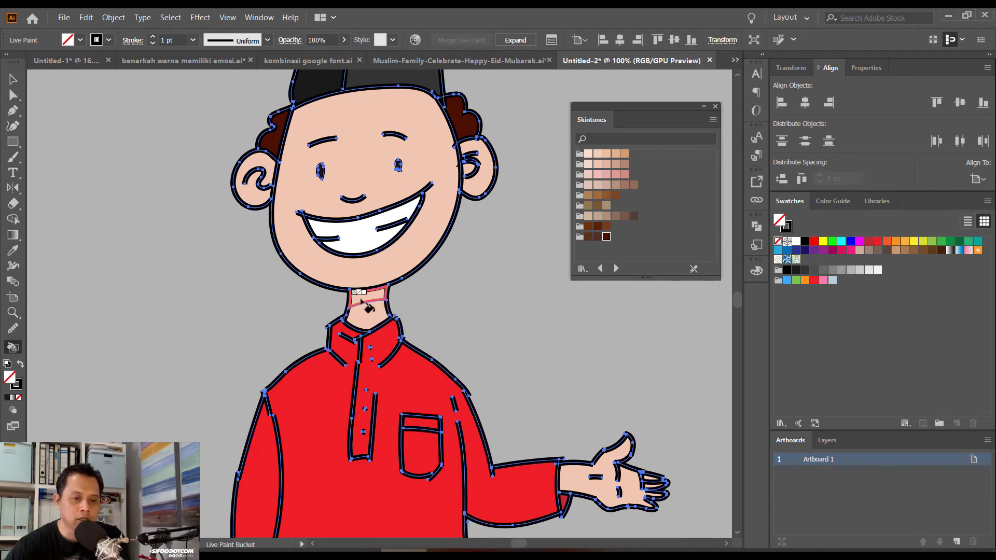
pyautogui.click(624, 165)
pyautogui.click(367, 298)
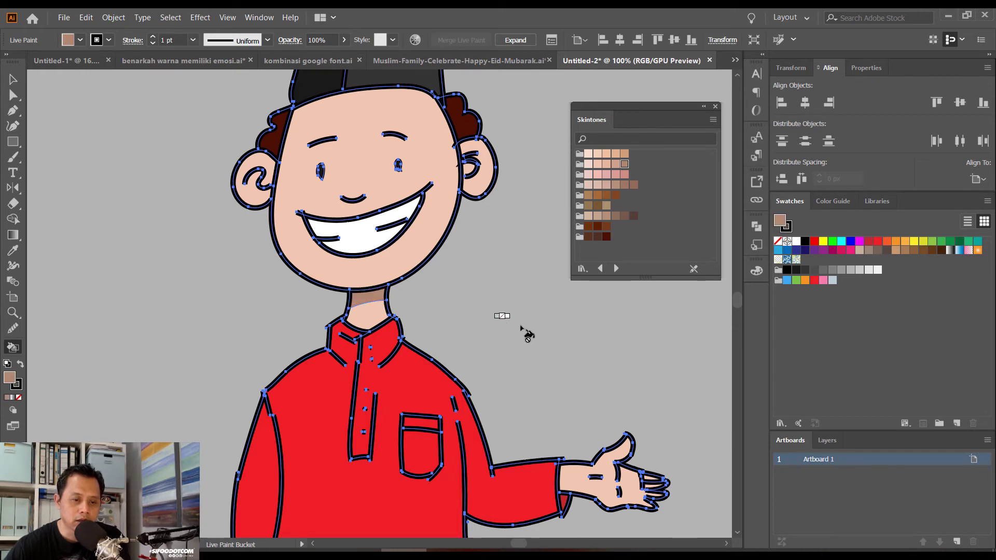
pyautogui.click(13, 79)
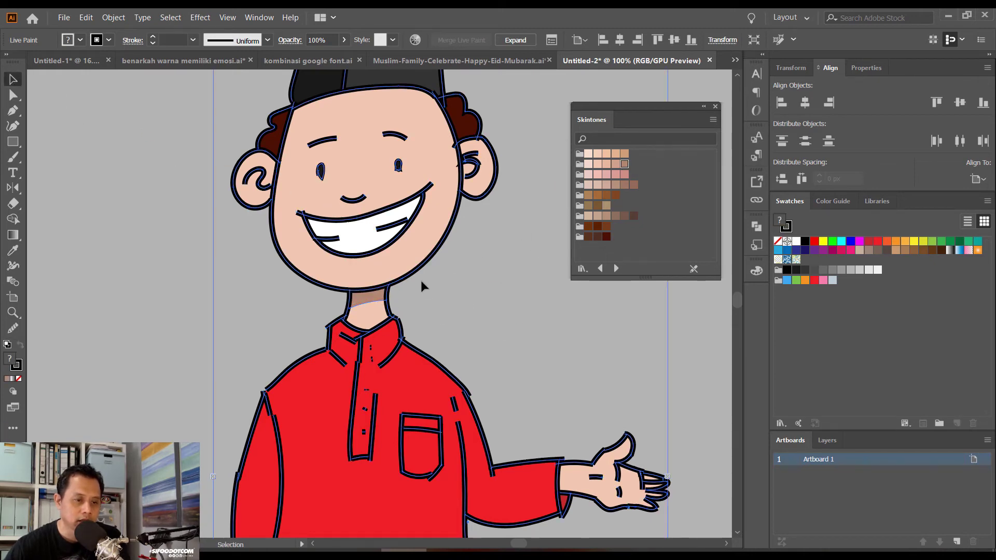
pyautogui.hotkey('ctrl', '-')
pyautogui.click(648, 322)
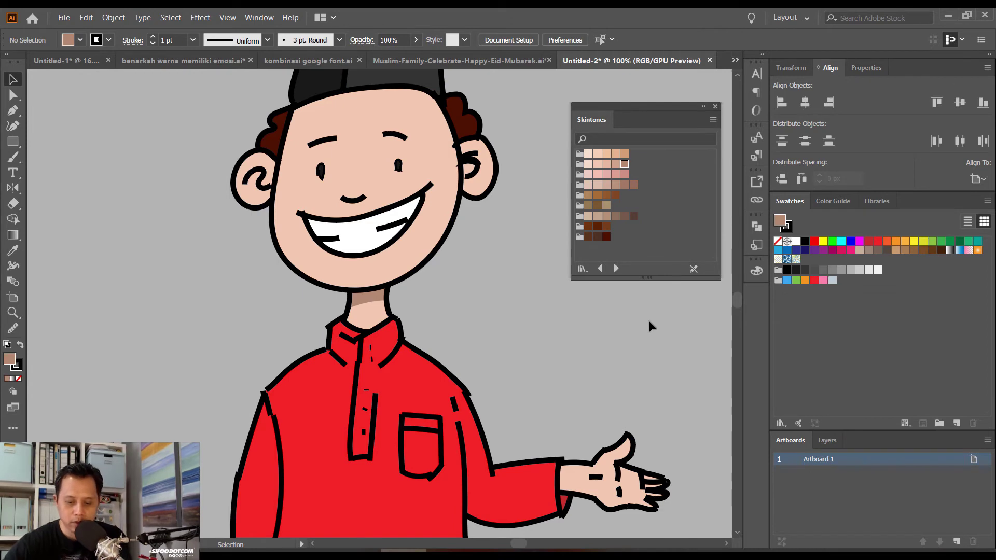
pyautogui.hotkey('ctrl', '-')
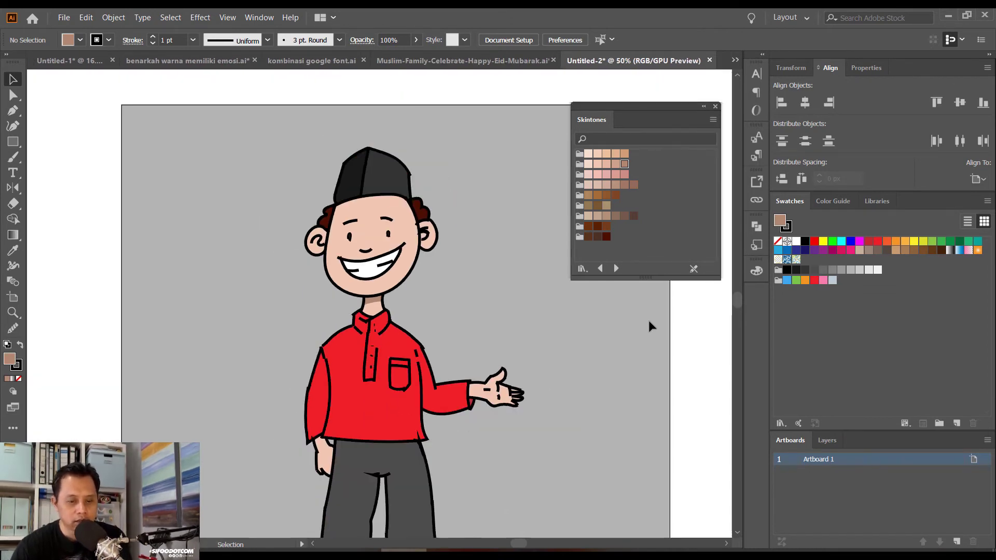
# Zoom in on the face and brush a shading line from the cap down the right cheek
pyautogui.hotkey('ctrl', '+')
pyautogui.hotkey('ctrl', '+')
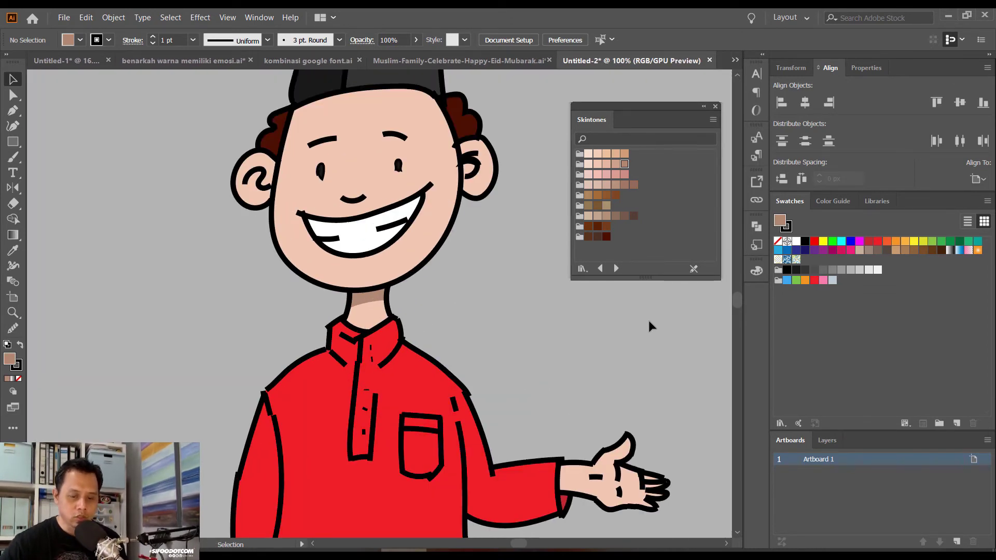
pyautogui.hotkey('ctrl', '+')
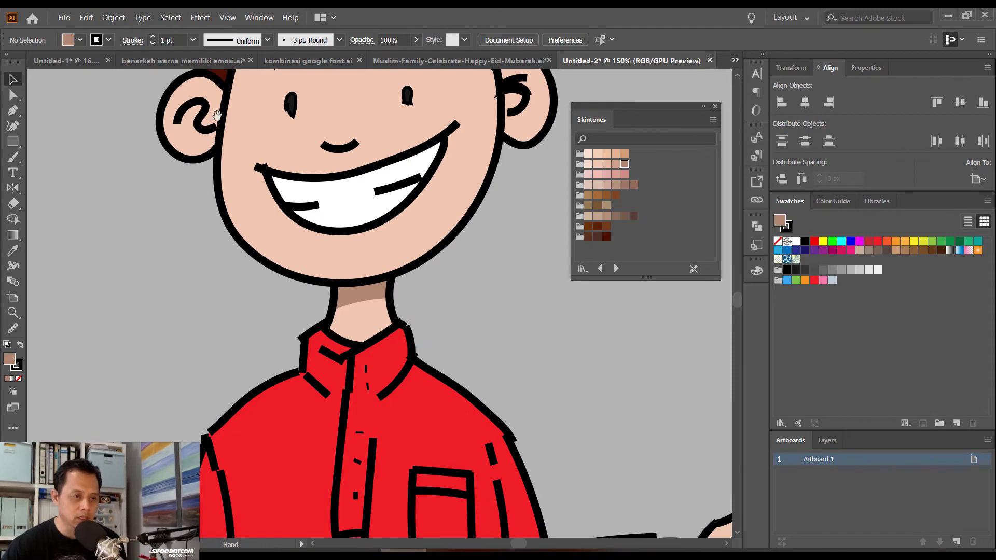
pyautogui.moveTo(239, 153); pyautogui.dragTo(189, 320)
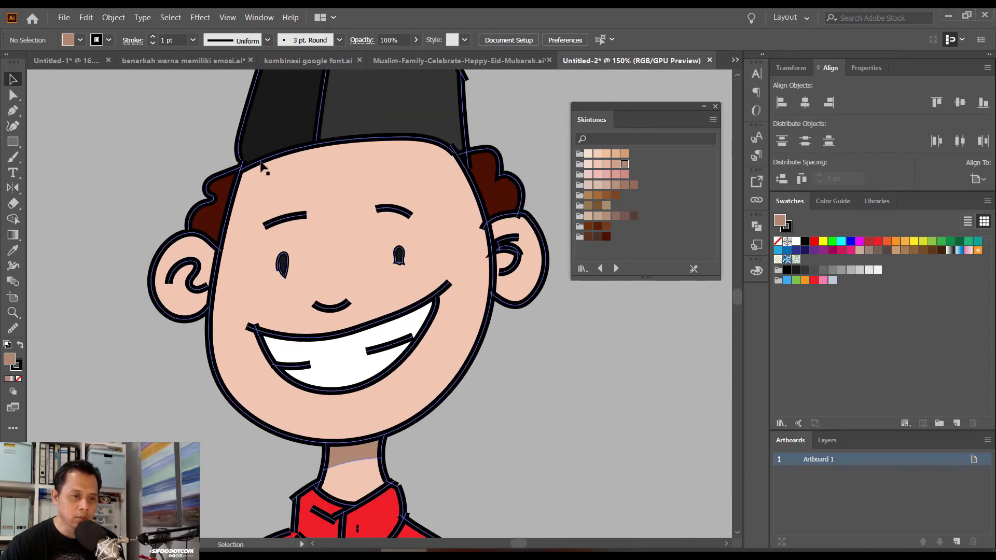
pyautogui.moveTo(432, 220); pyautogui.dragTo(406, 247)
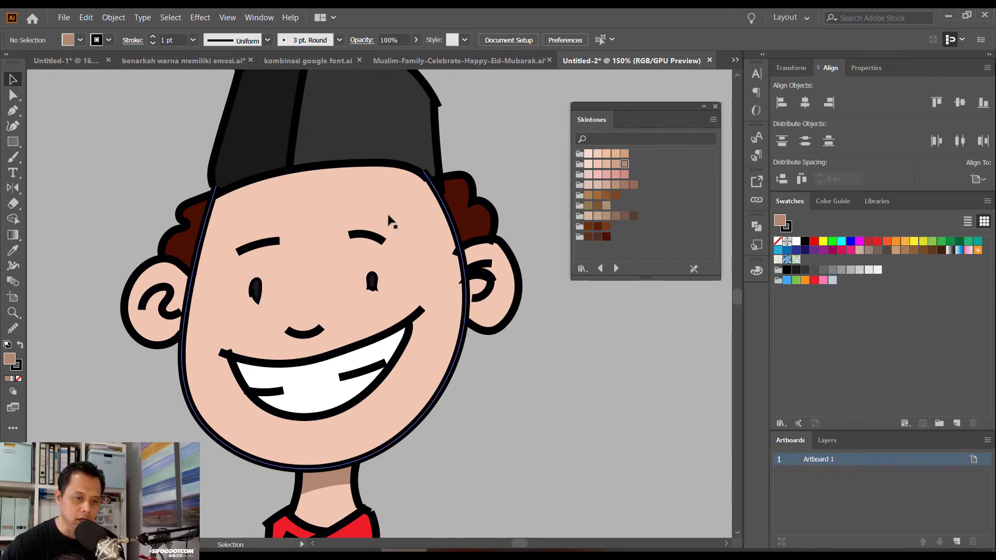
pyautogui.moveTo(389, 217); pyautogui.dragTo(378, 189)
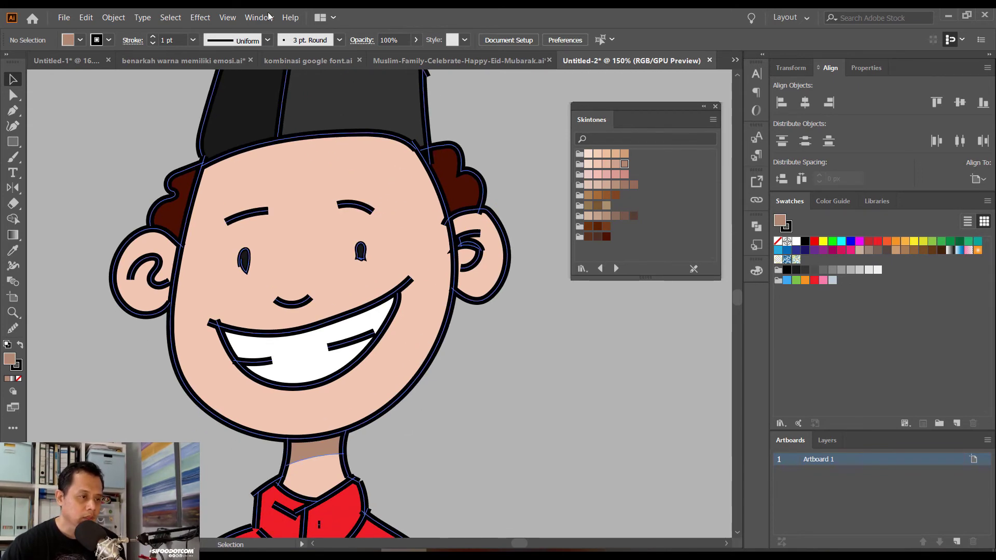
pyautogui.click(16, 157)
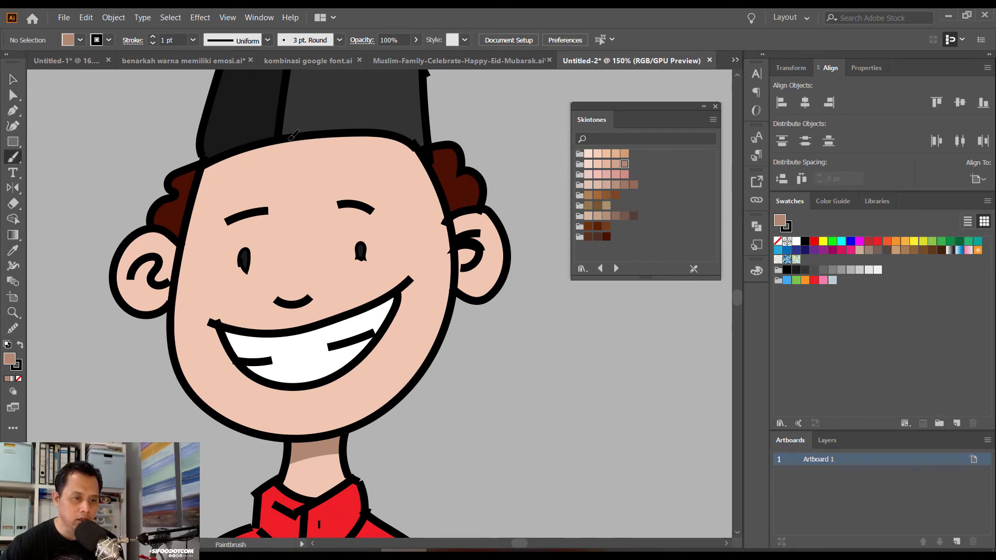
pyautogui.moveTo(290, 138)
pyautogui.mouseDown()
pyautogui.moveTo(422, 324)
pyautogui.moveTo(412, 382)
pyautogui.mouseUp()
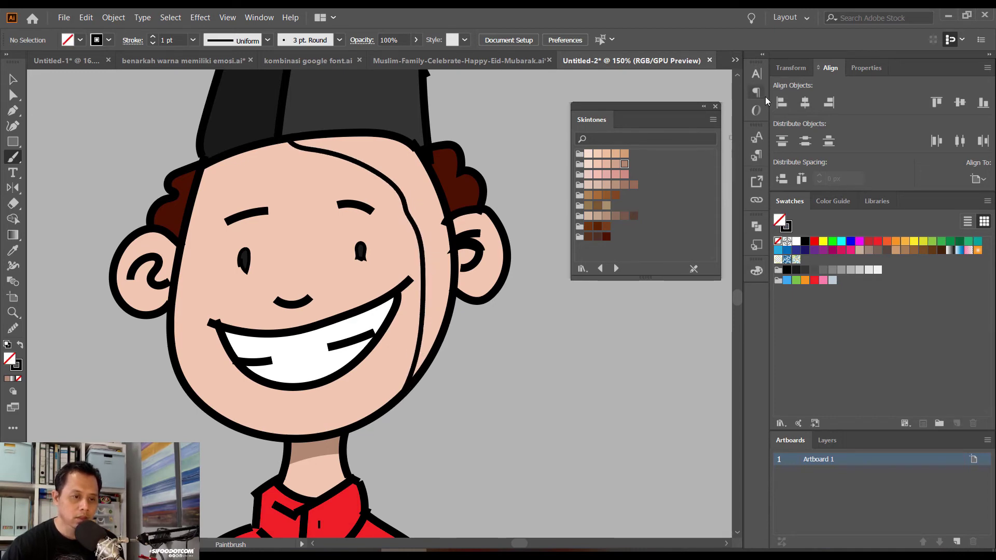
# Brush a curved forehead shading stroke, redrawing it once, then pan around the face
pyautogui.moveTo(399, 208); pyautogui.dragTo(436, 226)
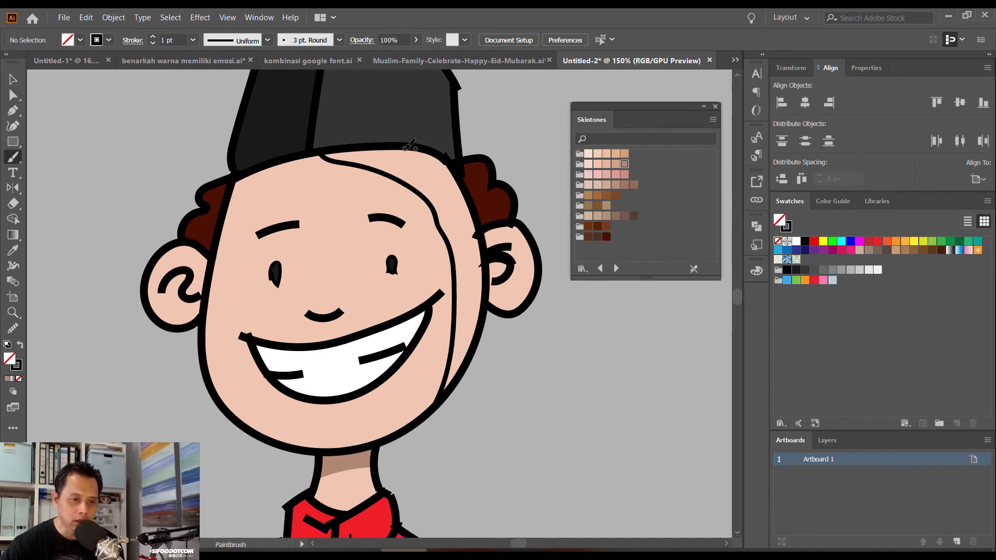
pyautogui.moveTo(392, 150); pyautogui.dragTo(432, 188)
pyautogui.hotkey('ctrl', 'z')
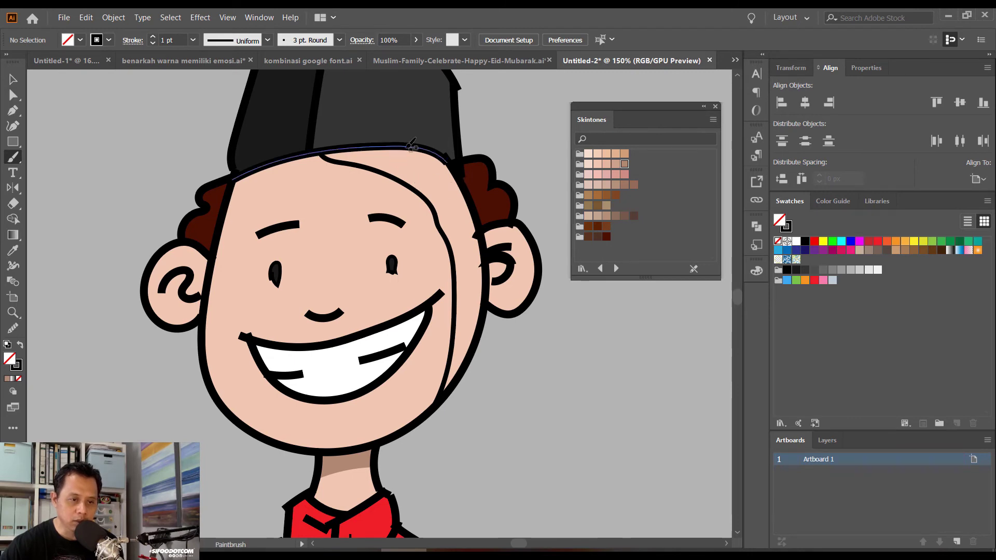
pyautogui.moveTo(399, 149); pyautogui.dragTo(447, 192)
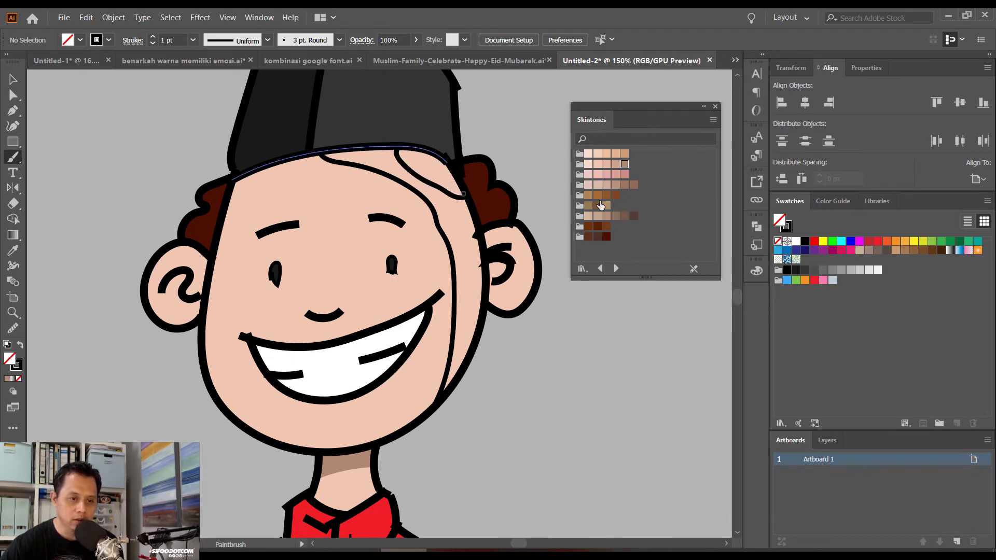
pyautogui.press('space')
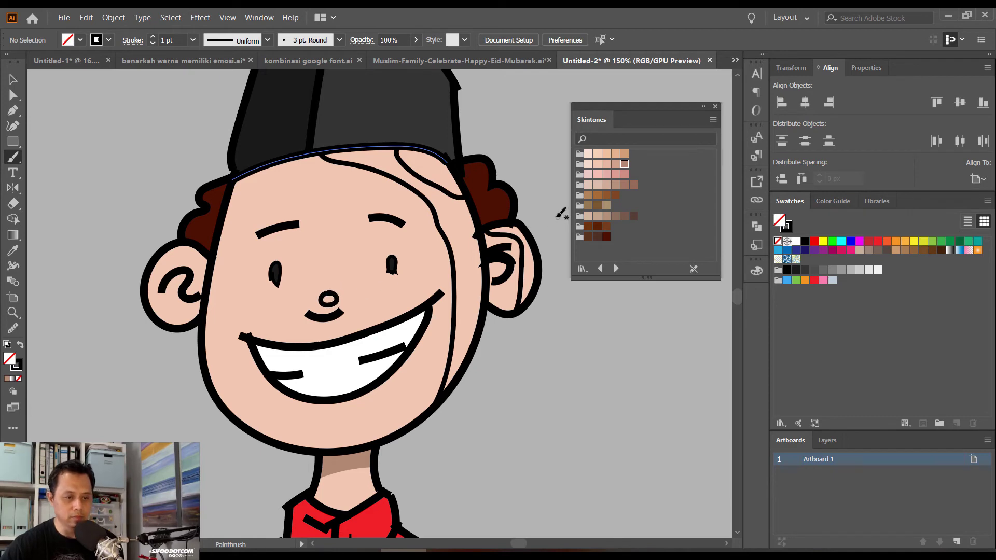
pyautogui.scroll(-3, 467, 297)
pyautogui.hscroll(1, 355, 326)
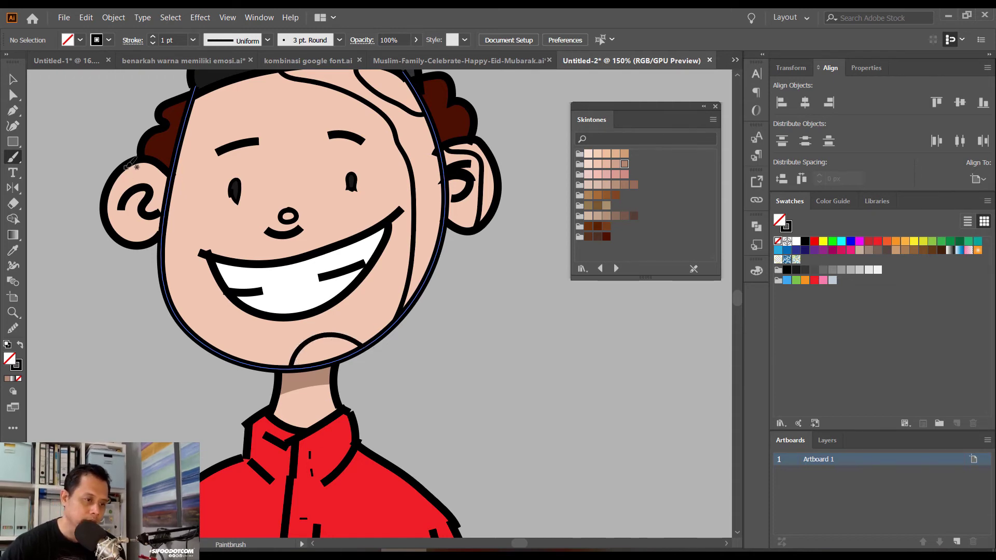
pyautogui.scroll(2, 195, 164)
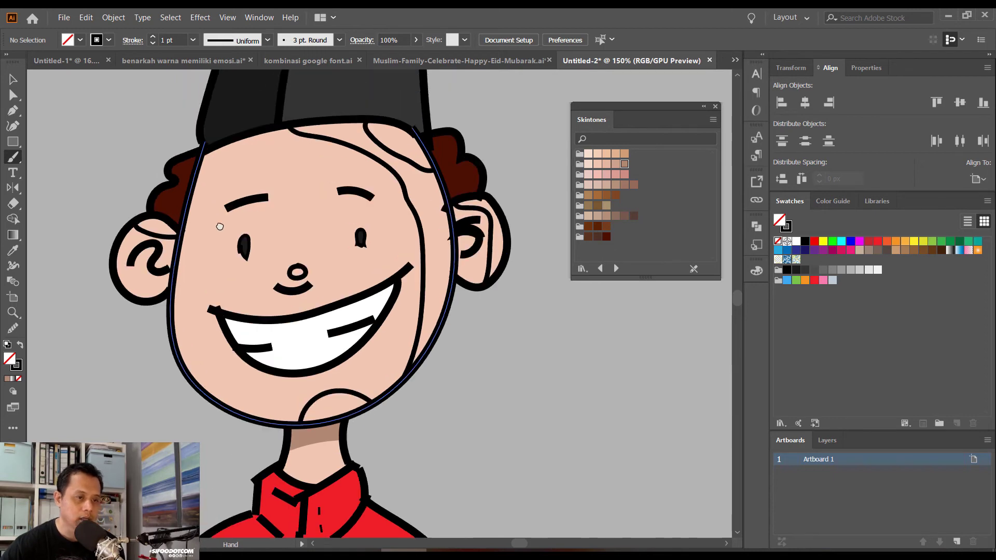
pyautogui.scroll(1, 118, 84)
pyautogui.hscroll(-1, 118, 84)
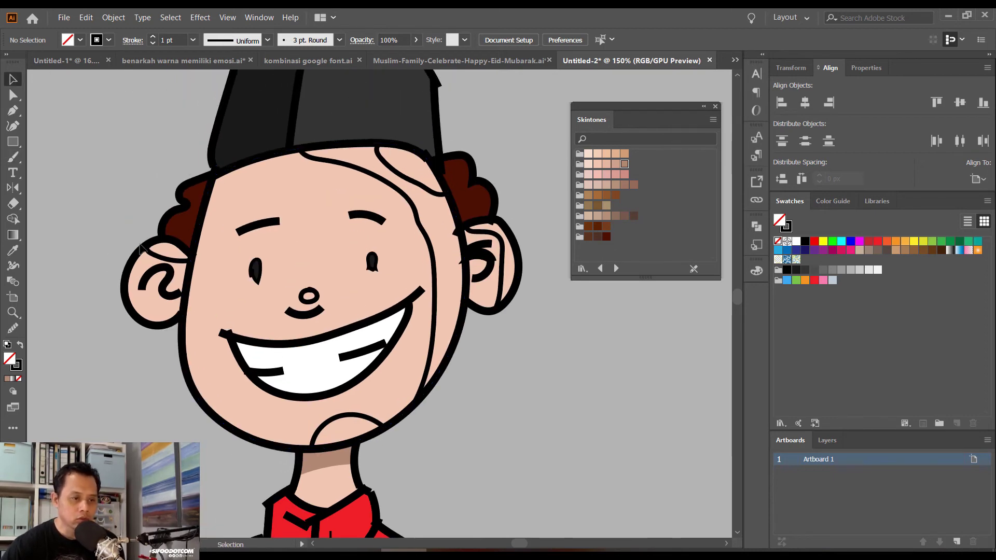
# Set the stroke of the chin curve, cheek line and nose to None
pyautogui.keyDown('shift'); pyautogui.click(336, 422); pyautogui.keyUp('shift')
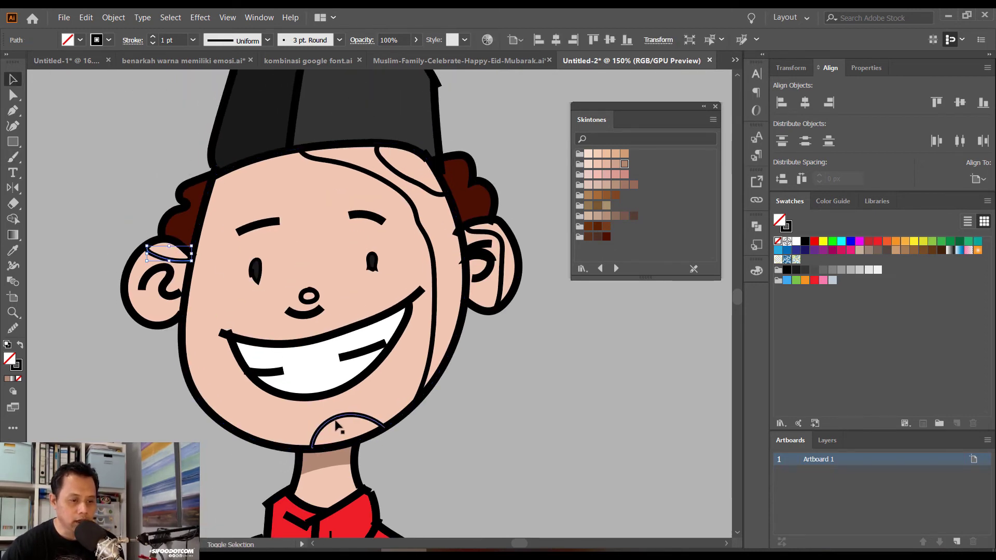
pyautogui.keyDown('shift'); pyautogui.click(413, 404); pyautogui.keyUp('shift')
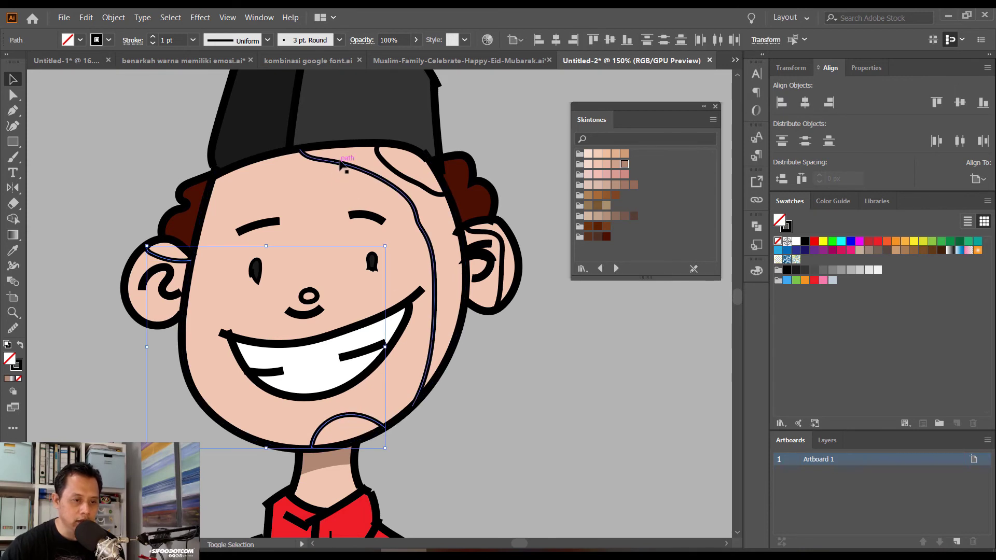
pyautogui.keyDown('shift'); pyautogui.click(308, 296); pyautogui.keyUp('shift')
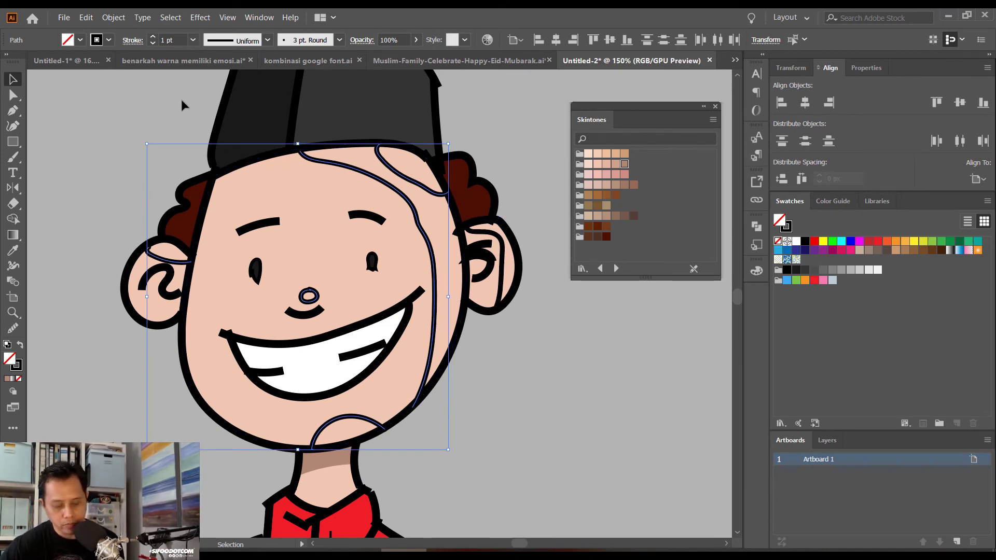
pyautogui.press('/')
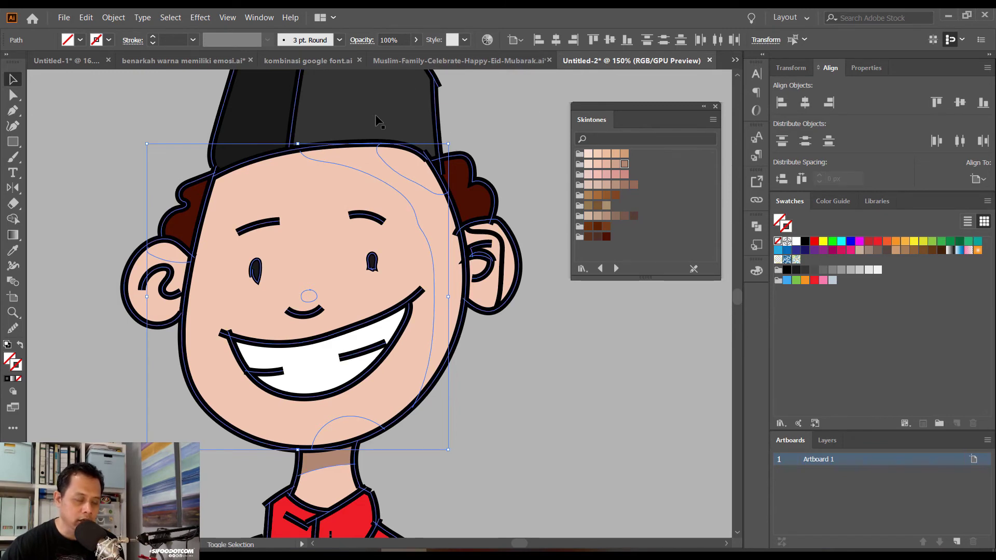
# Add the head artwork and merge everything into one Live Paint group
pyautogui.keyDown('shift'); pyautogui.click(364, 106); pyautogui.keyUp('shift')
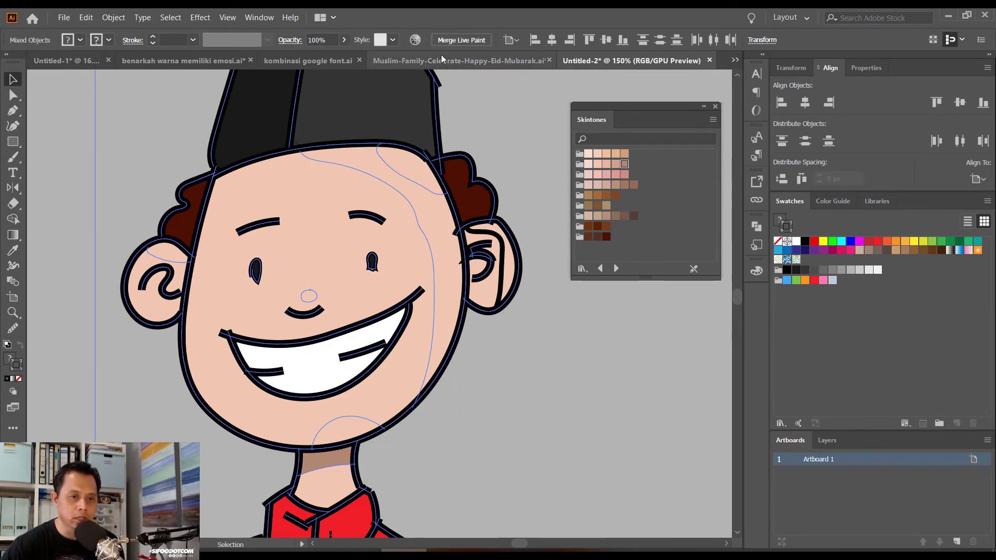
pyautogui.click(451, 43)
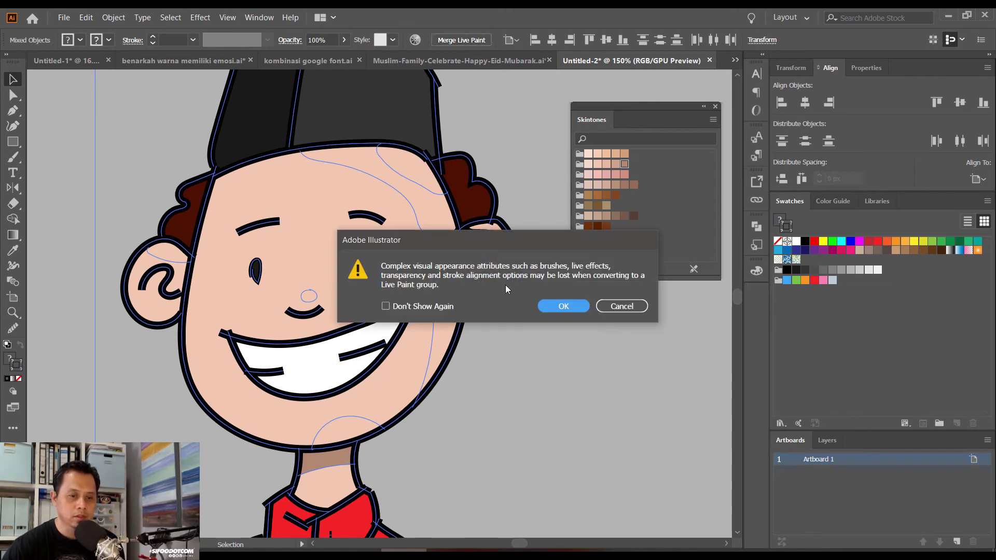
pyautogui.click(553, 301)
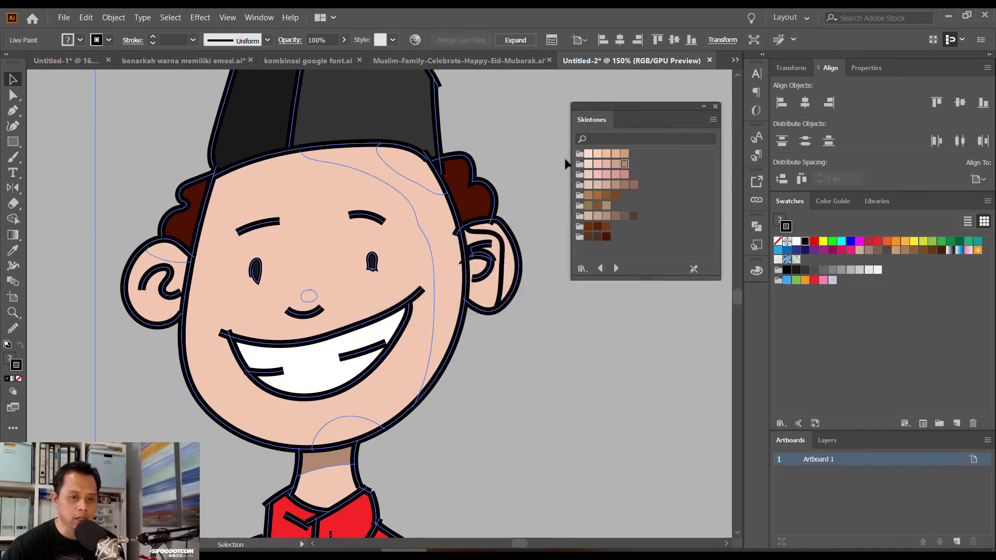
# Fill the right face side, nose, chin patch, ear and forehead with a light Skintones swatch
pyautogui.click(590, 166)
pyautogui.press('a')
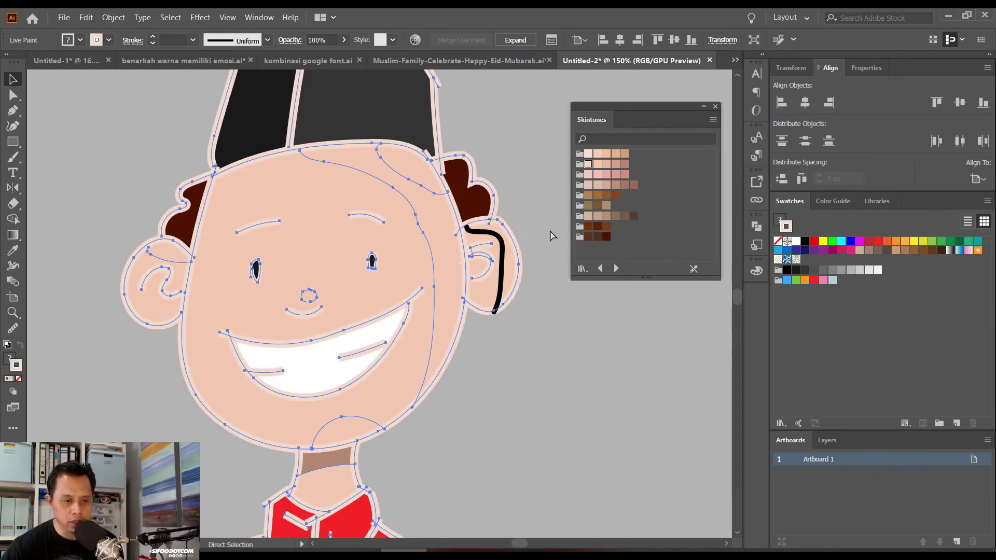
pyautogui.hotkey('ctrl', 'z')
pyautogui.press('v')
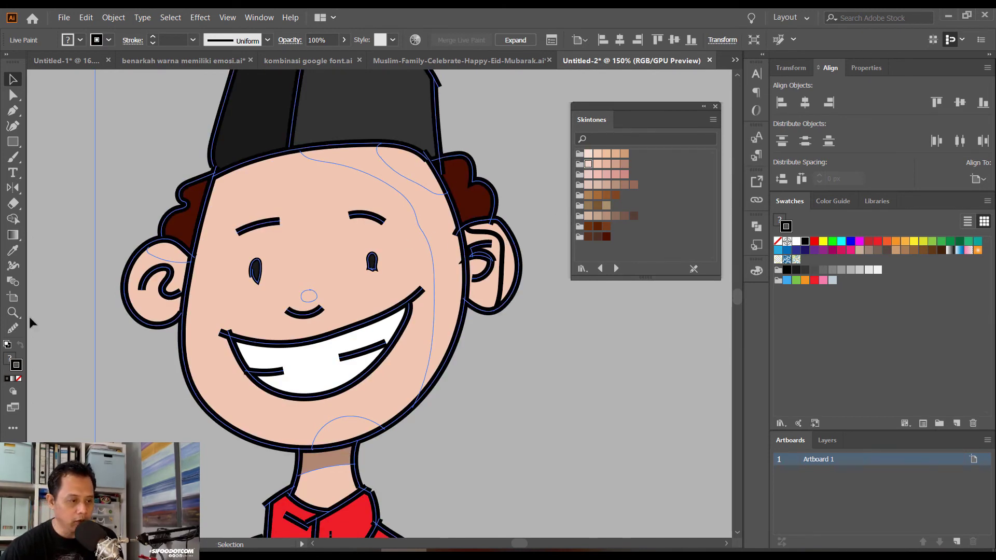
pyautogui.press('k')
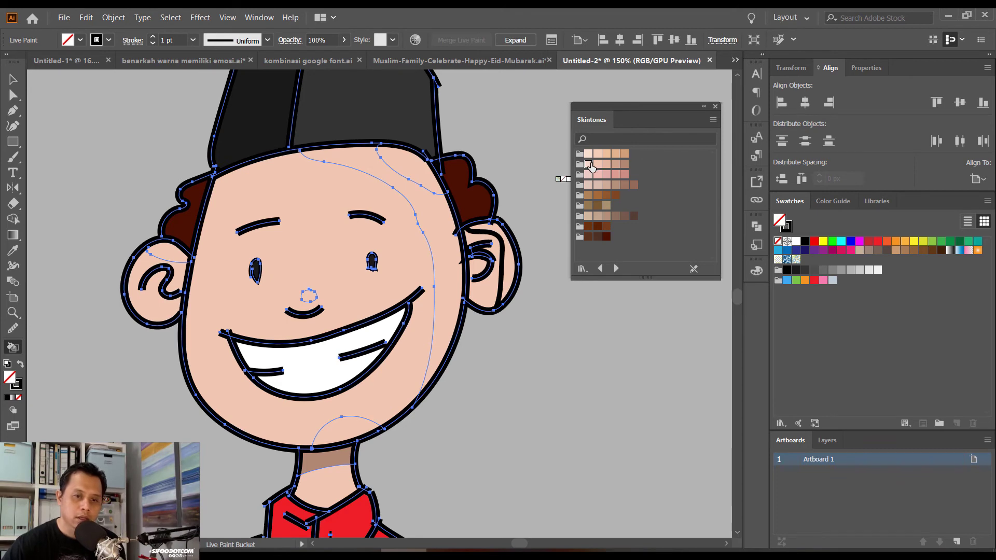
pyautogui.click(588, 164)
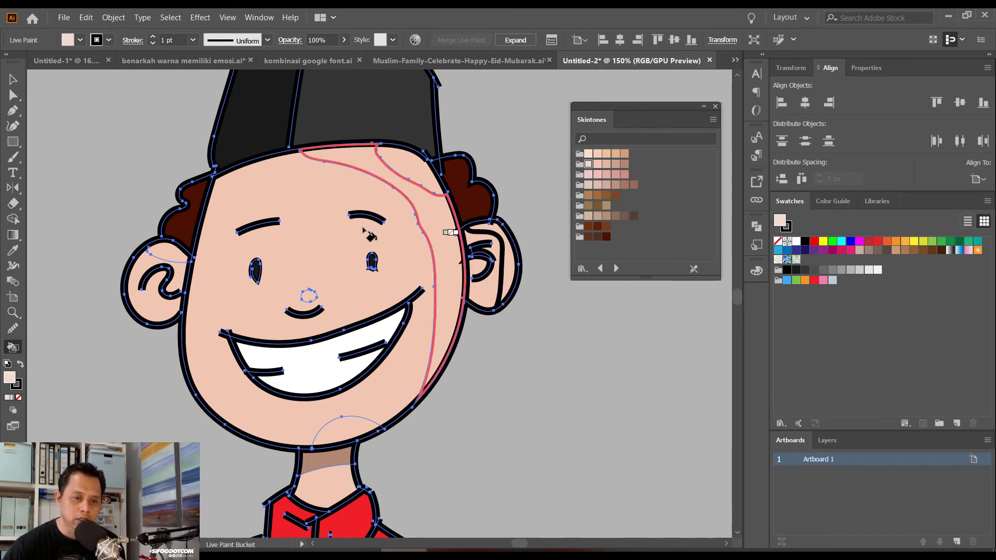
pyautogui.click(398, 183)
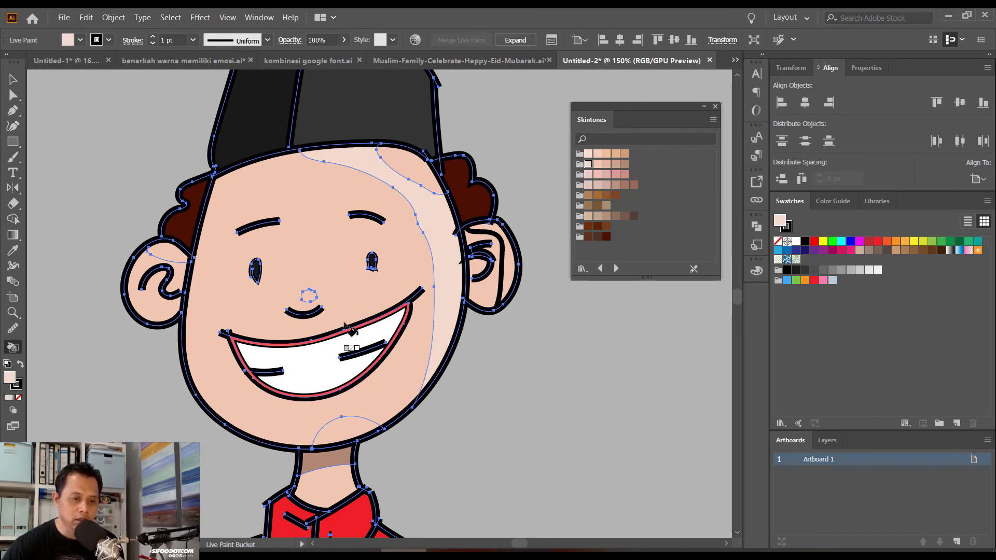
pyautogui.click(307, 296)
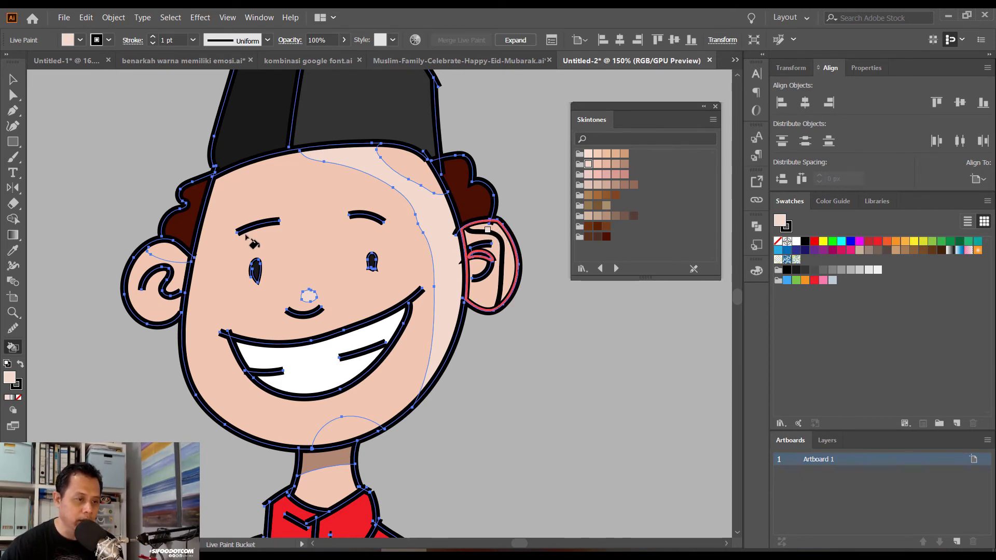
pyautogui.click(162, 257)
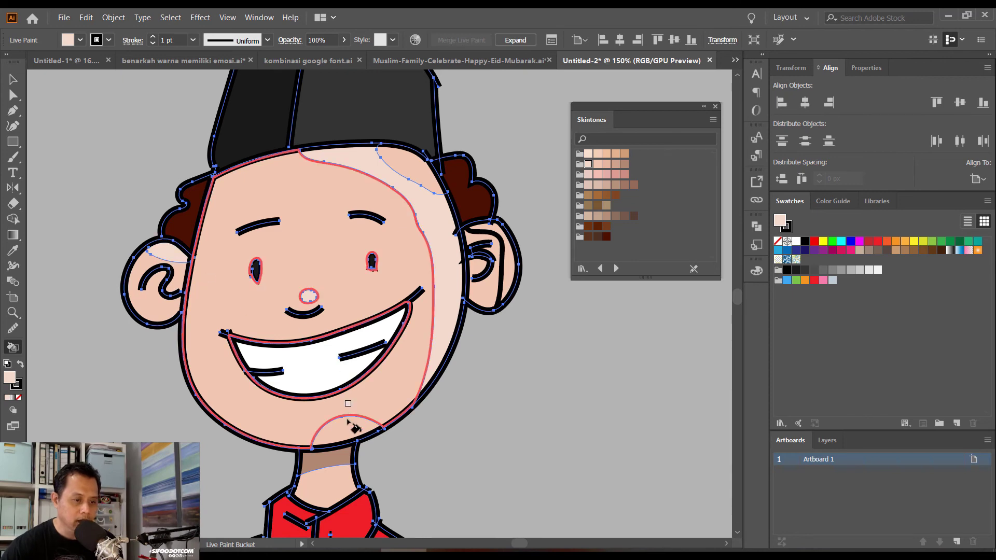
pyautogui.click(349, 432)
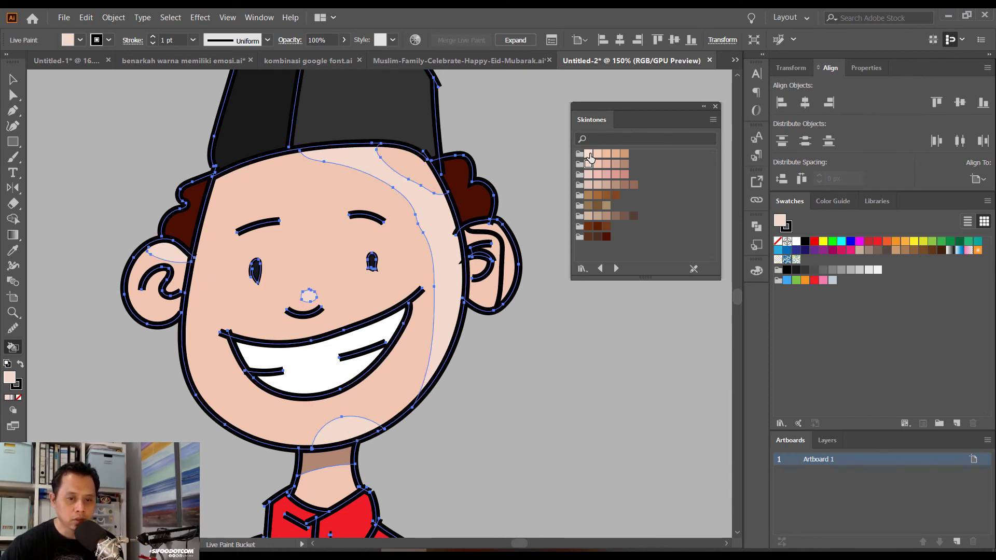
pyautogui.click(410, 167)
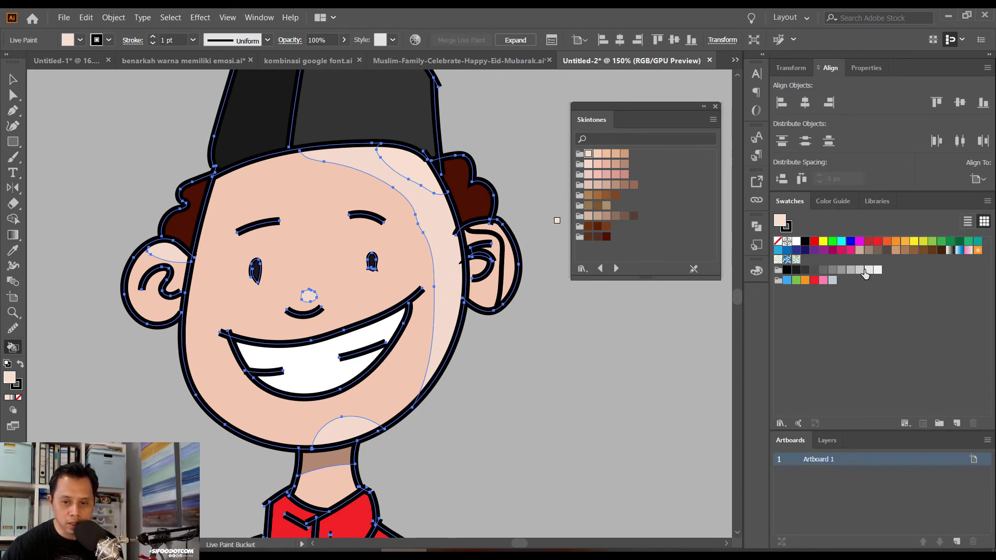
# Try white on the forehead highlight, undo it, and check the light skin tone's colour values
pyautogui.click(796, 241)
pyautogui.click(397, 164)
pyautogui.hotkey('ctrl', 'z')
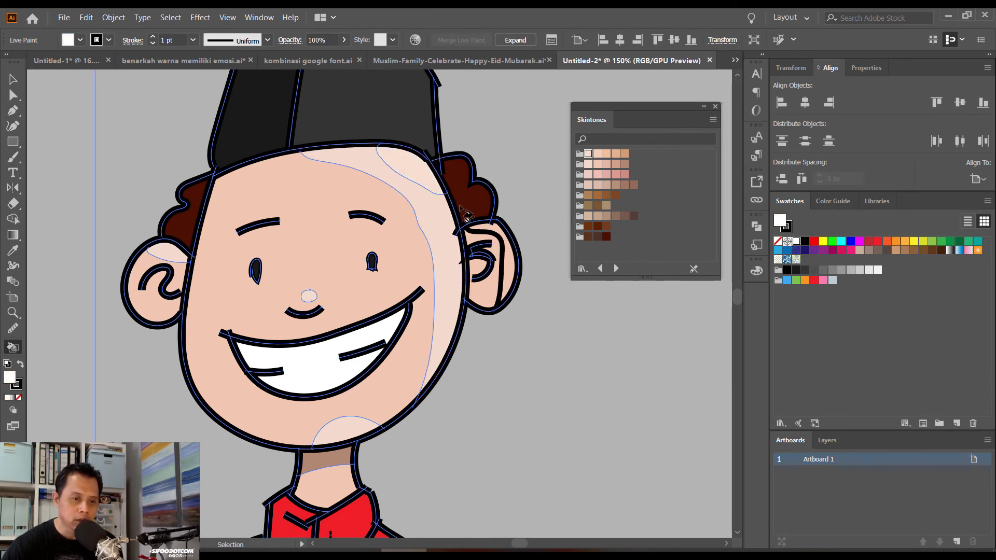
pyautogui.click(588, 155)
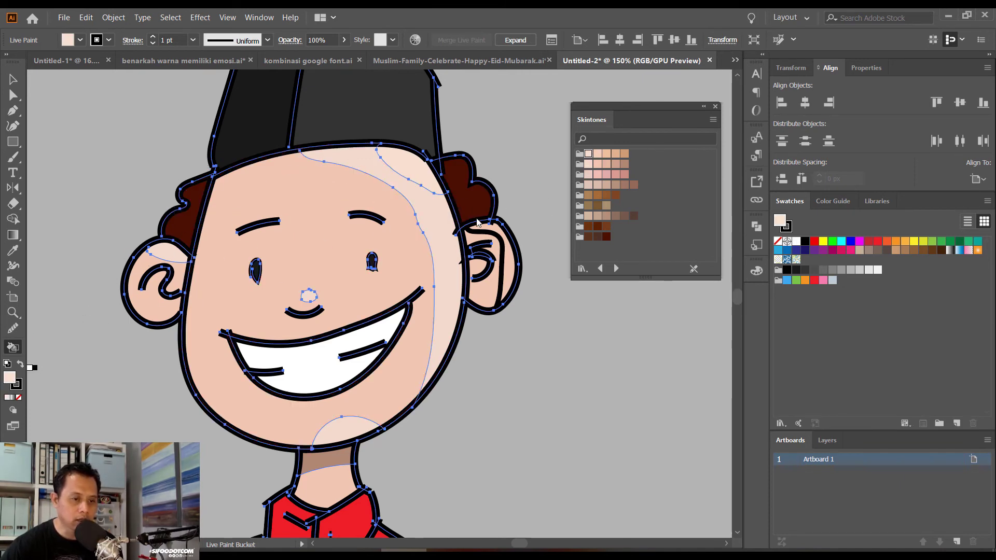
pyautogui.doubleClick(9, 377)
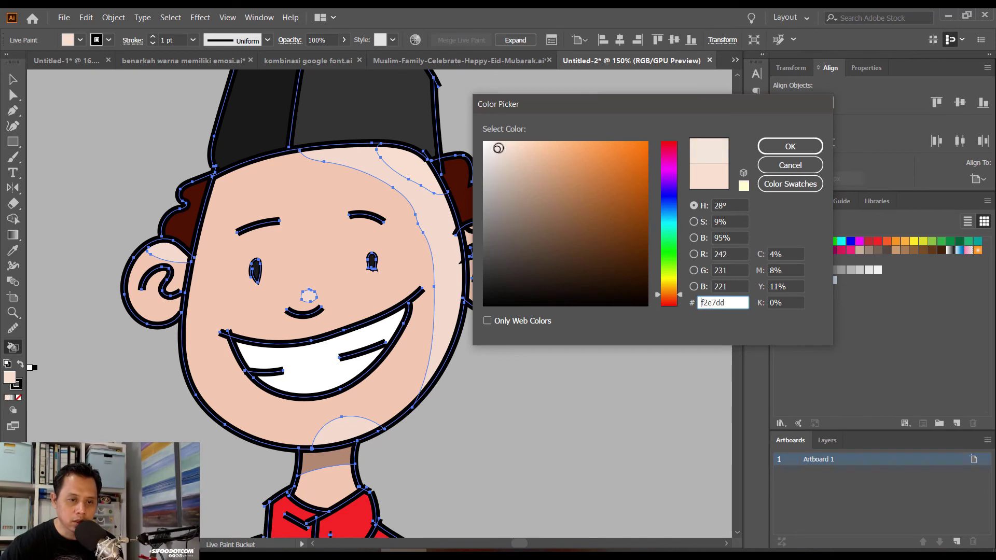
pyautogui.click(790, 146)
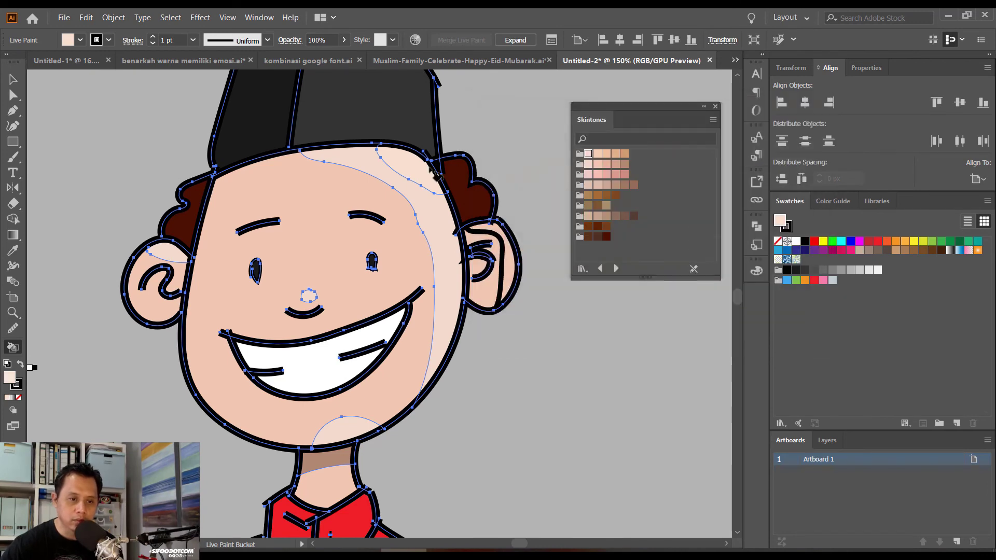
pyautogui.click(415, 171)
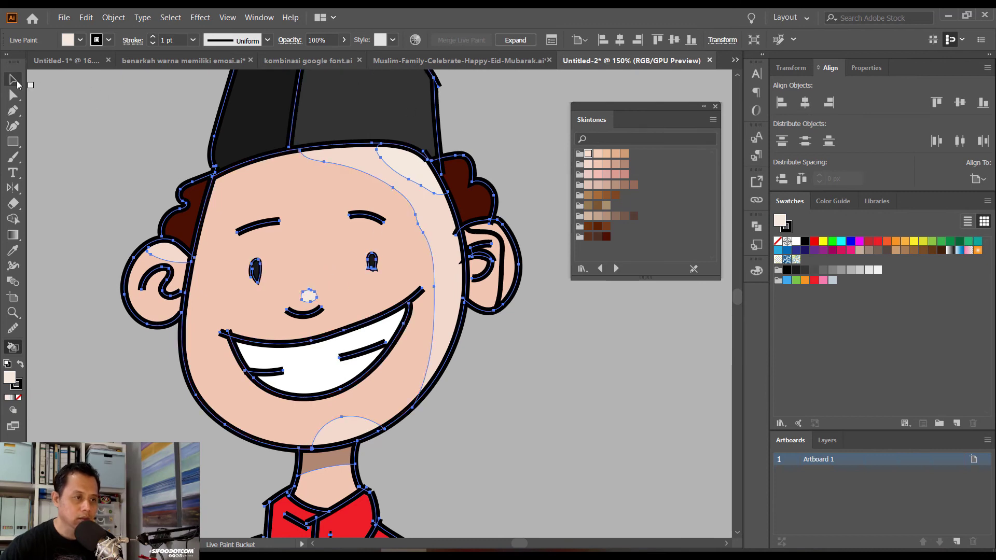
pyautogui.click(13, 79)
pyautogui.click(109, 123)
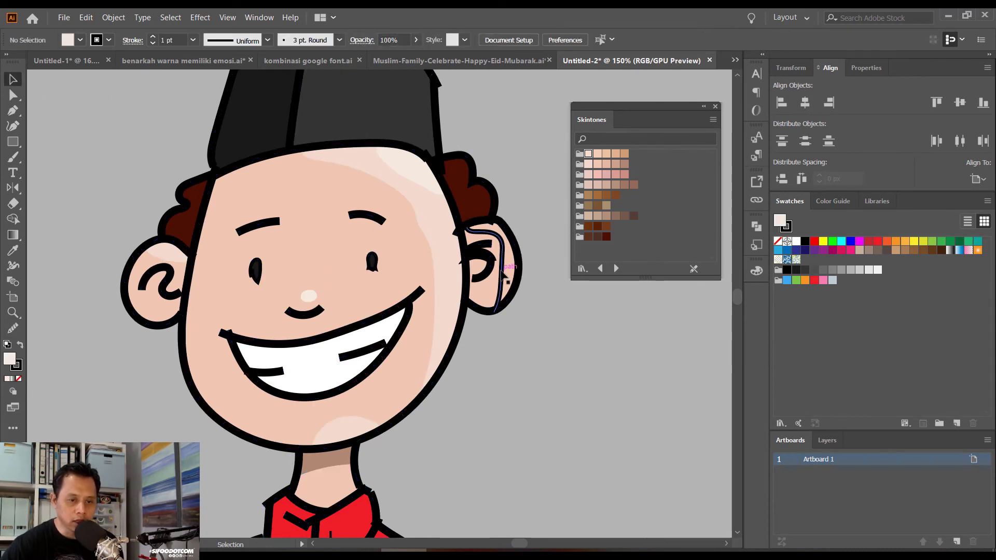
# Remove the ear path's outline and merge it with the character into Live Paint
pyautogui.click(520, 263)
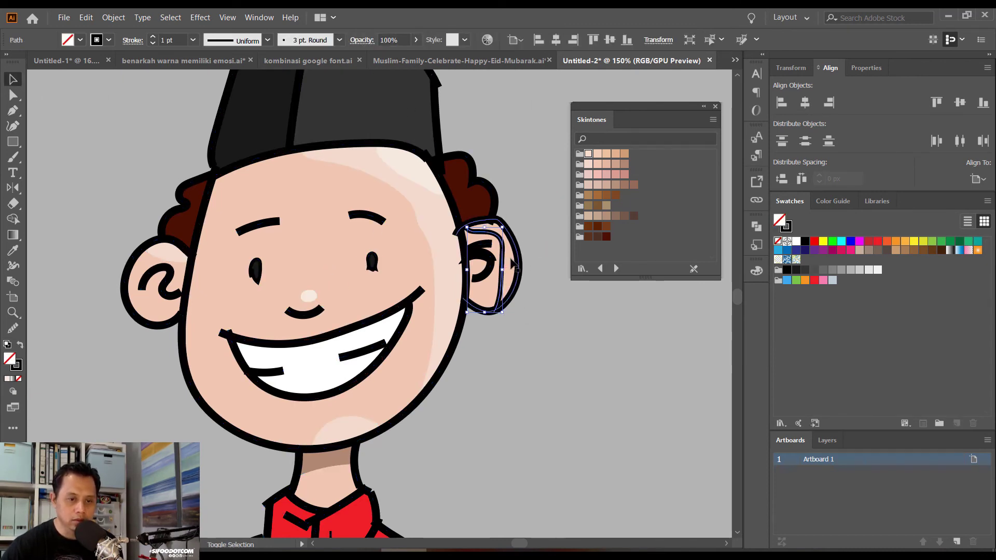
pyautogui.hotkey('ctrl', 'a')
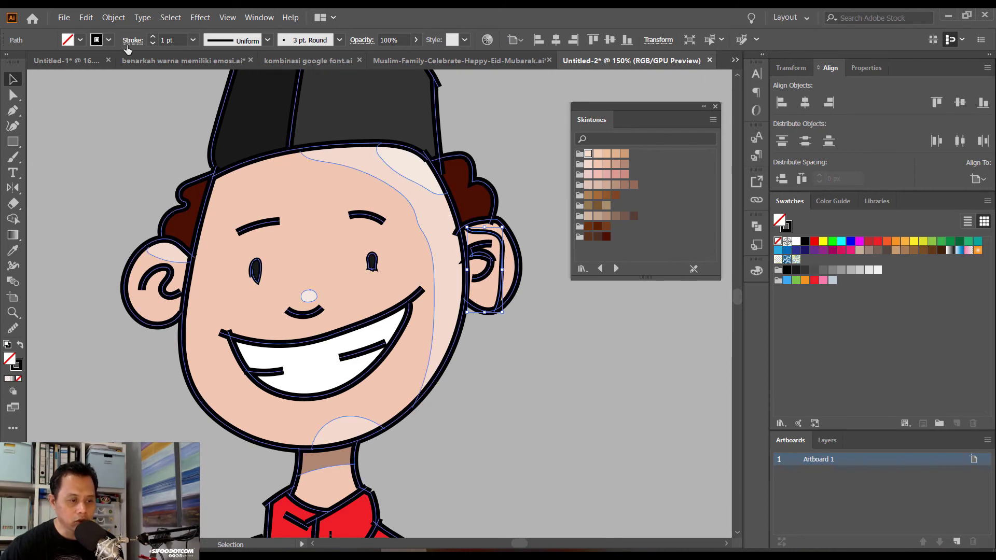
pyautogui.press('/')
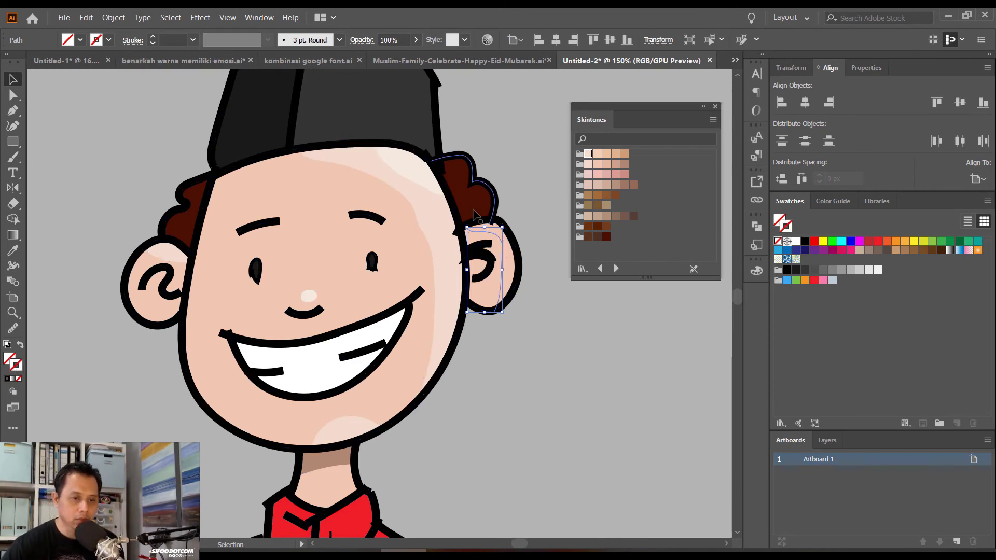
pyautogui.hotkey('ctrl', 'a')
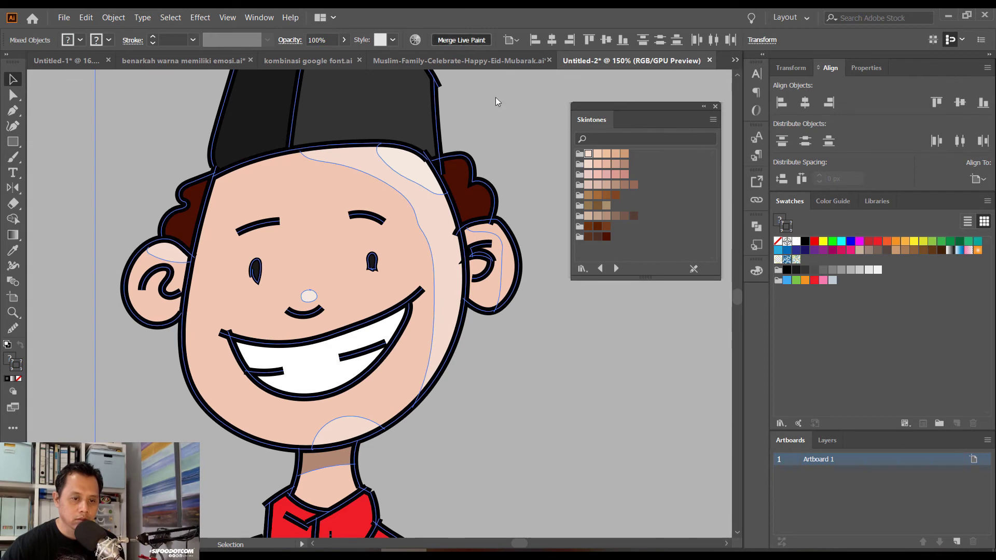
pyautogui.click(560, 306)
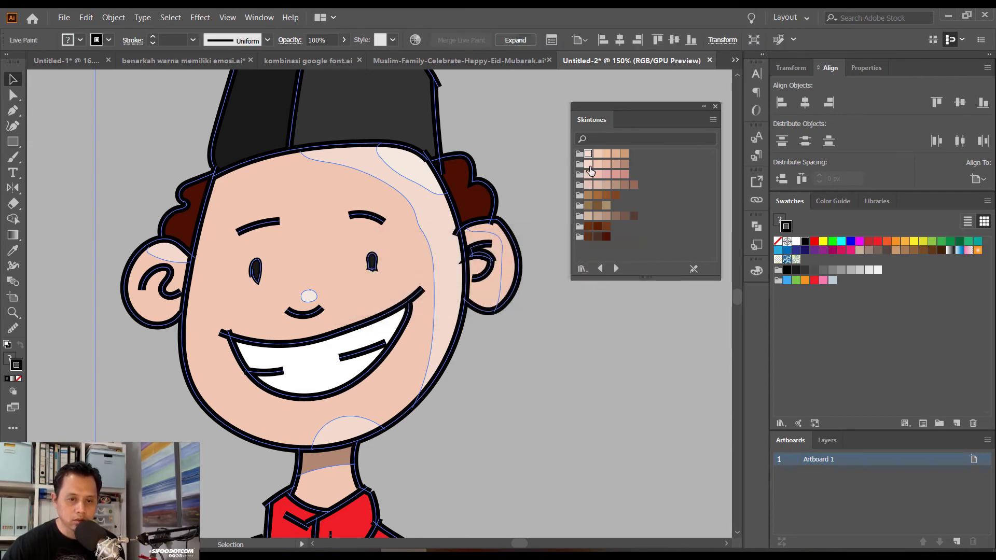
# Fill the ear highlight region with light pink and deselect
pyautogui.click(588, 165)
pyautogui.hotkey('ctrl', 'z')
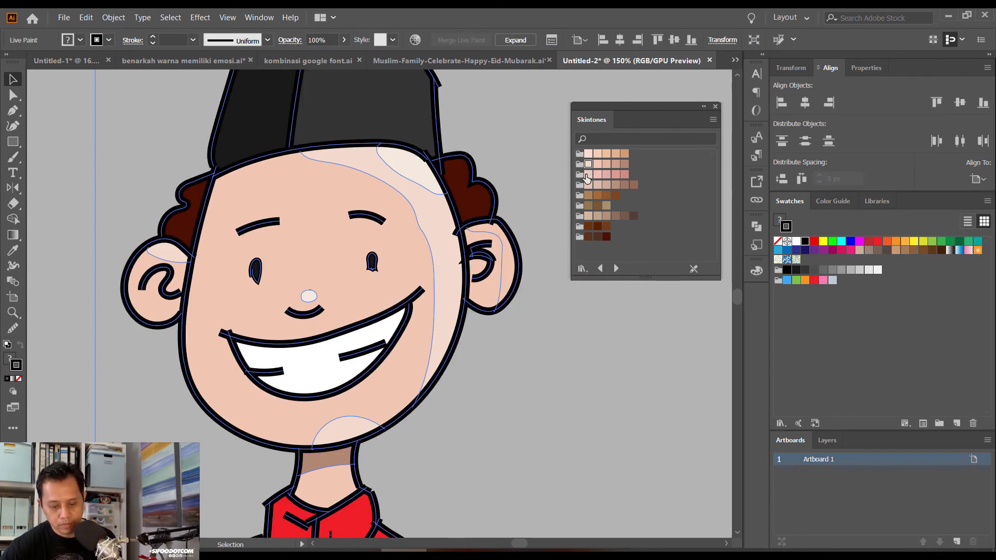
pyautogui.press('k')
pyautogui.click(588, 163)
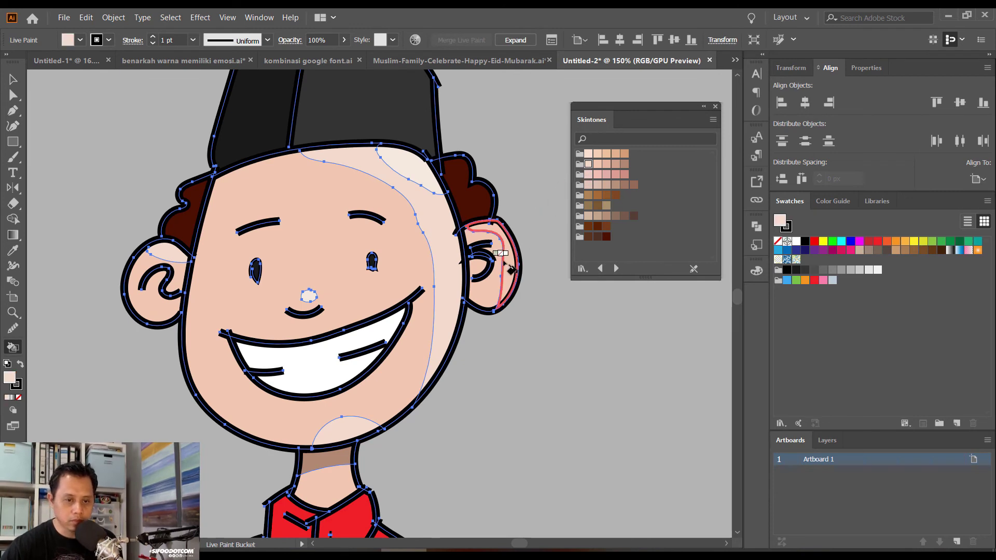
pyautogui.click(13, 79)
pyautogui.click(129, 130)
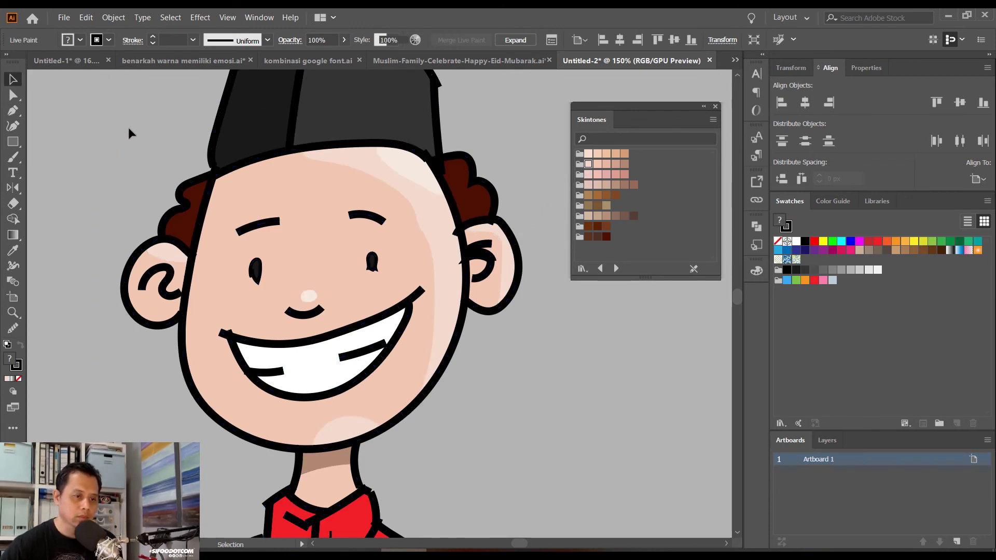
pyautogui.hotkey('ctrl', '-')
pyautogui.hotkey('ctrl', '-')
pyautogui.hotkey('ctrl', '-')
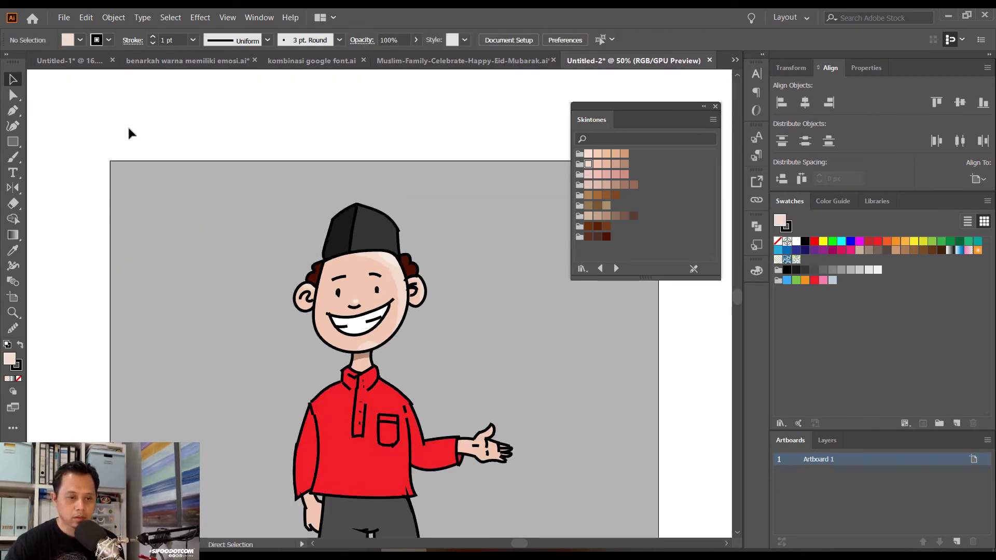
pyautogui.hotkey('ctrl', '-')
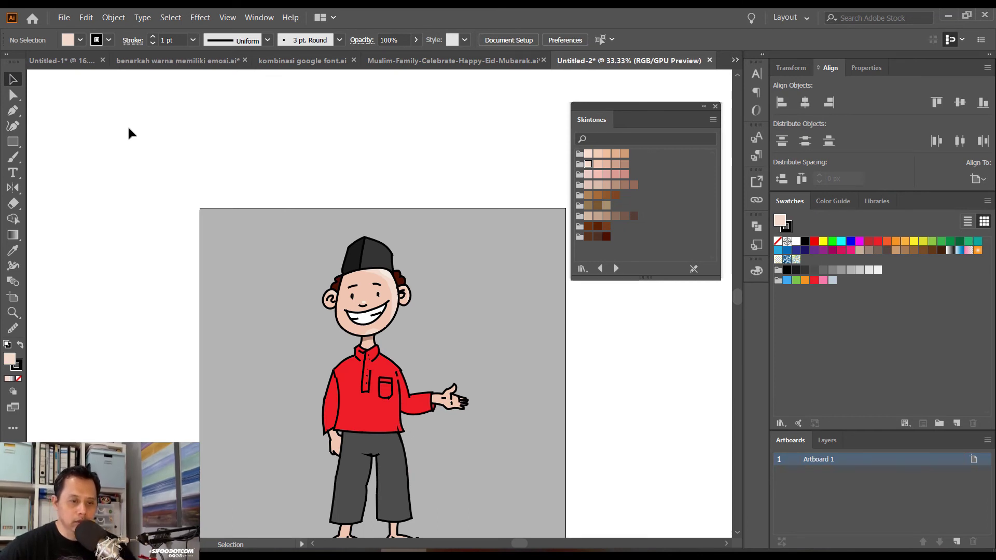
pyautogui.moveTo(462, 465); pyautogui.dragTo(420, 354)
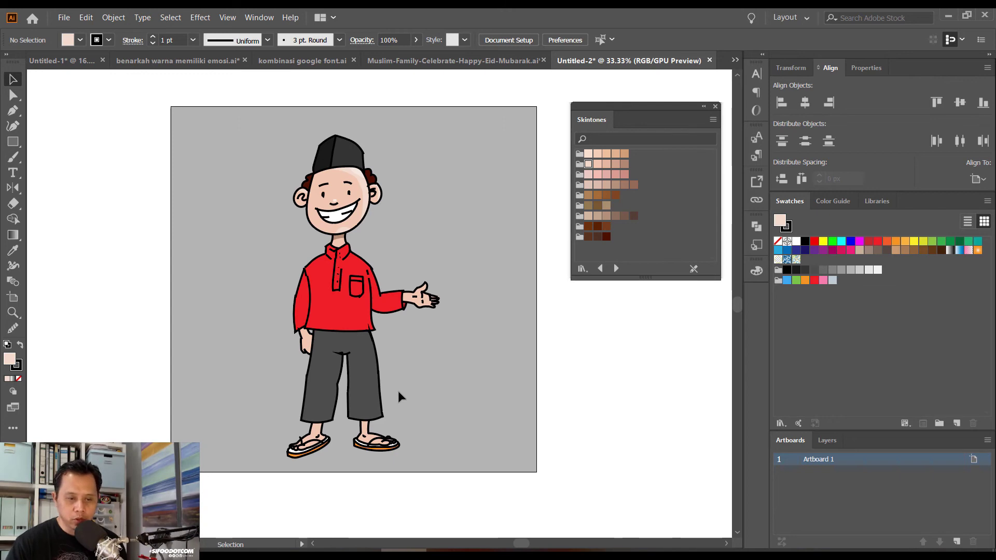
pyautogui.hotkey('ctrl', '+')
pyautogui.hotkey('ctrl', '+')
pyautogui.hotkey('ctrl', '+')
pyautogui.hotkey('ctrl', '+')
pyautogui.moveTo(398, 392); pyautogui.dragTo(397, 333)
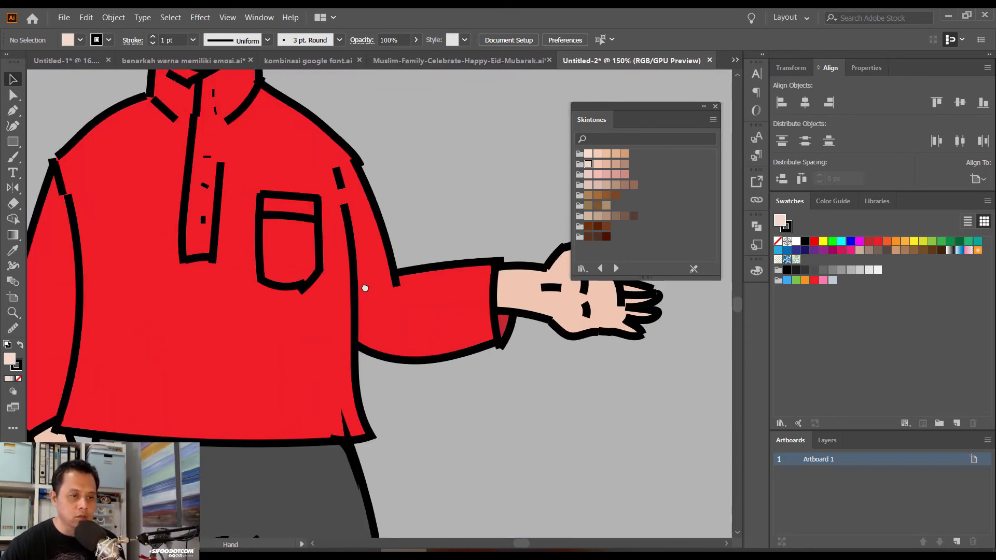
pyautogui.hotkey('ctrl', '-')
pyautogui.hotkey('ctrl', '-')
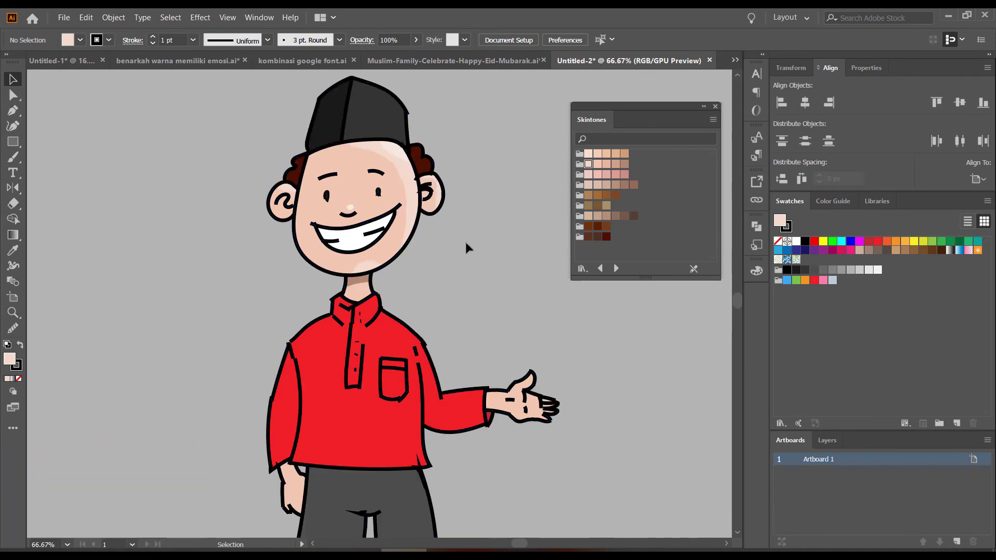
pyautogui.scroll(5, 465, 241)
pyautogui.press('b')
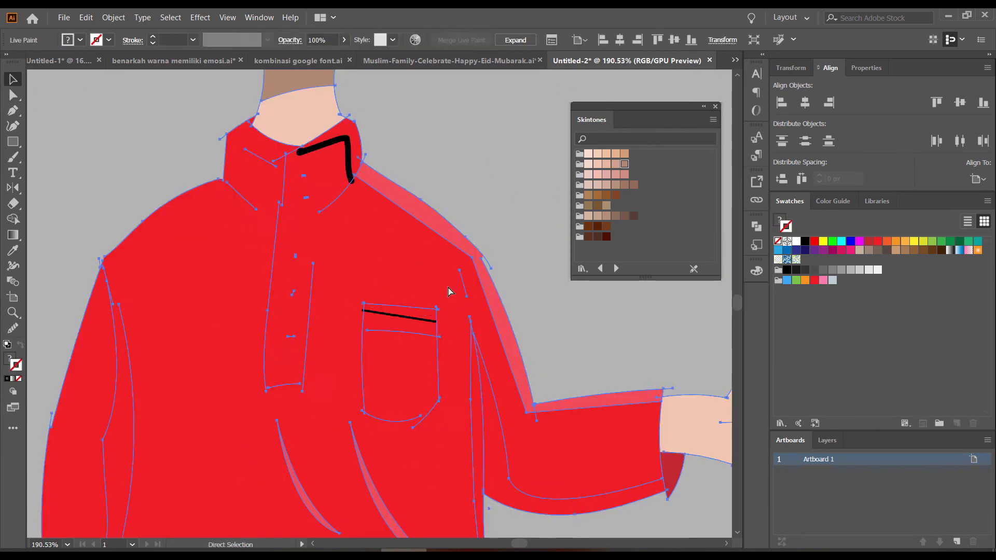
# Dismiss the Live Paint warning, pick a darker red swatch, and zoom in to review shirt and face
pyautogui.click(578, 307)
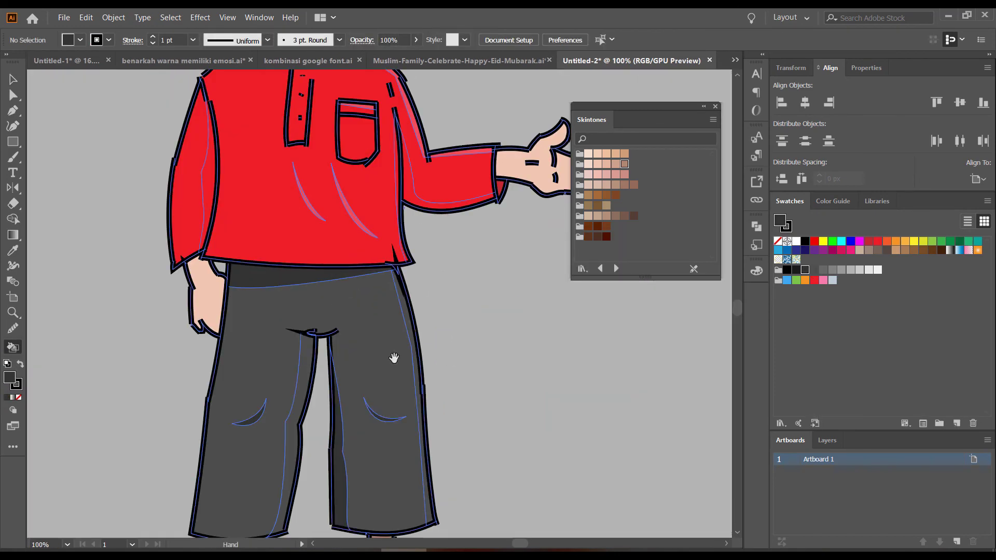
pyautogui.scroll(5, 467, 286)
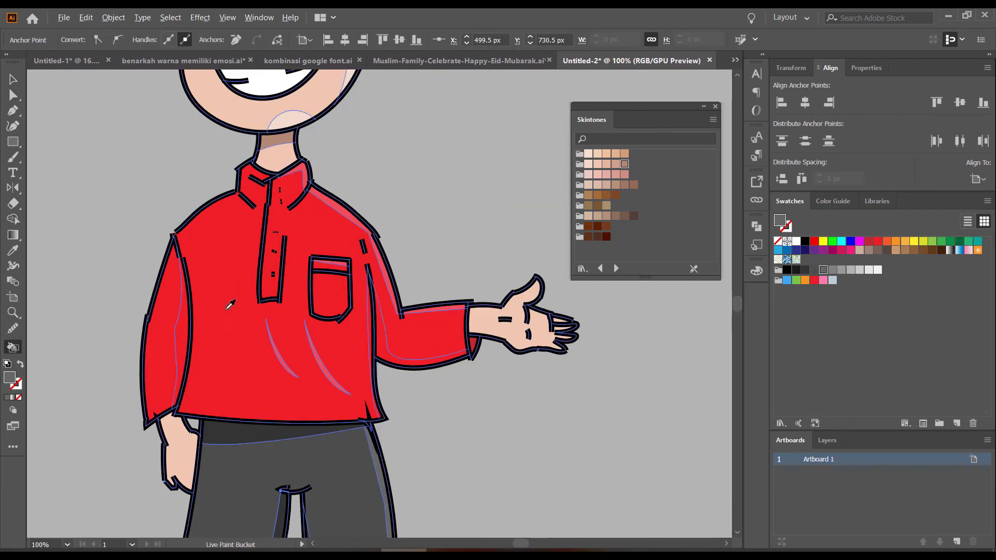
pyautogui.keyDown('alt'); pyautogui.click(196, 317); pyautogui.keyUp('alt')
pyautogui.scroll(5, 196, 317)
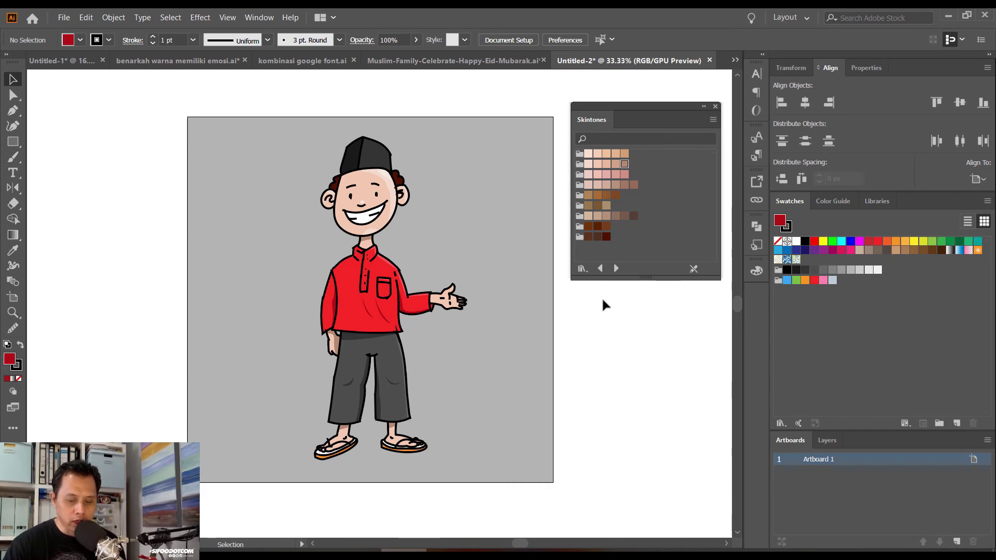
pyautogui.hotkey('ctrl', '=')
pyautogui.hotkey('ctrl', '=')
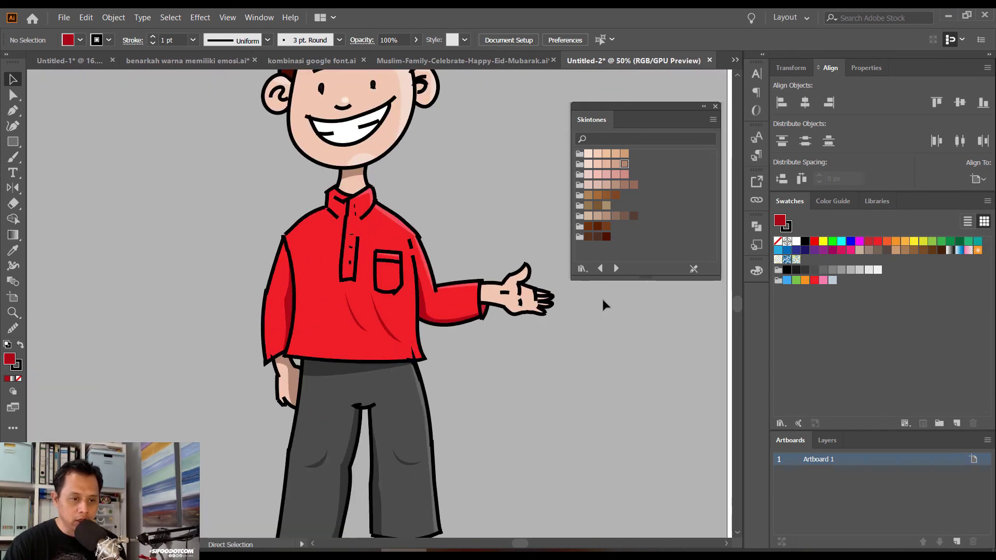
pyautogui.hotkey('ctrl', '=')
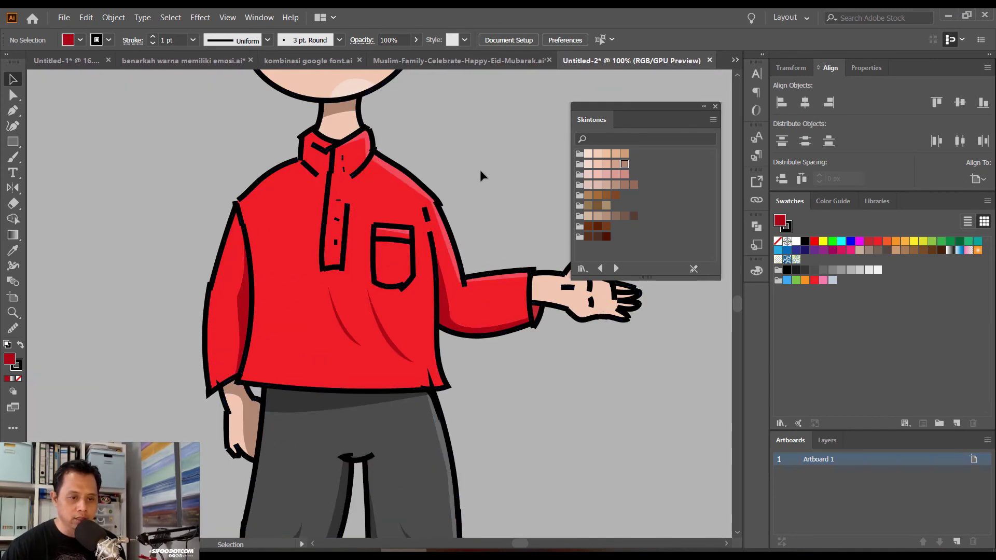
pyautogui.moveTo(473, 196); pyautogui.dragTo(424, 335)
pyautogui.scroll(4, 423, 336)
pyautogui.scroll(1, 429, 309)
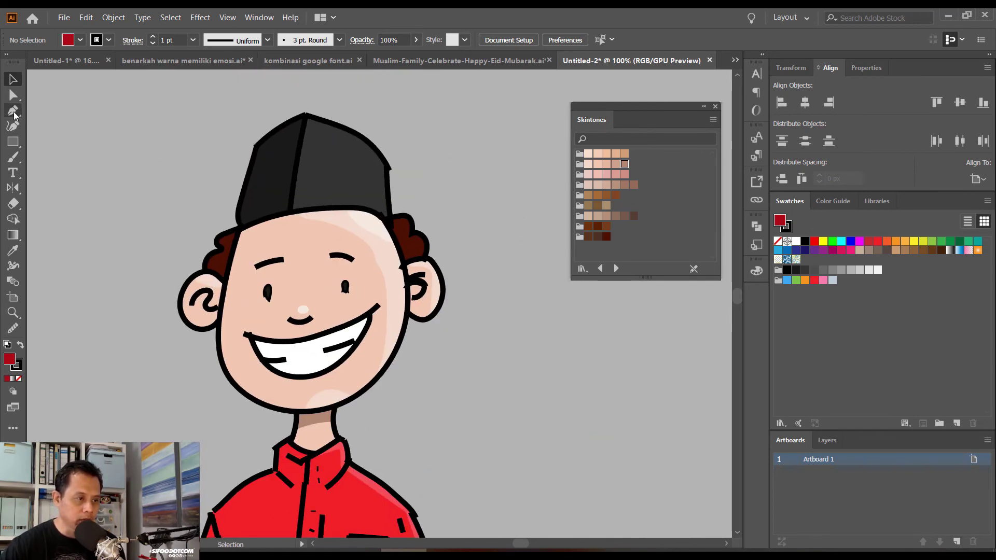
# Draw a shading shape along the cap's right side, with no fill and no outline
pyautogui.click(305, 115)
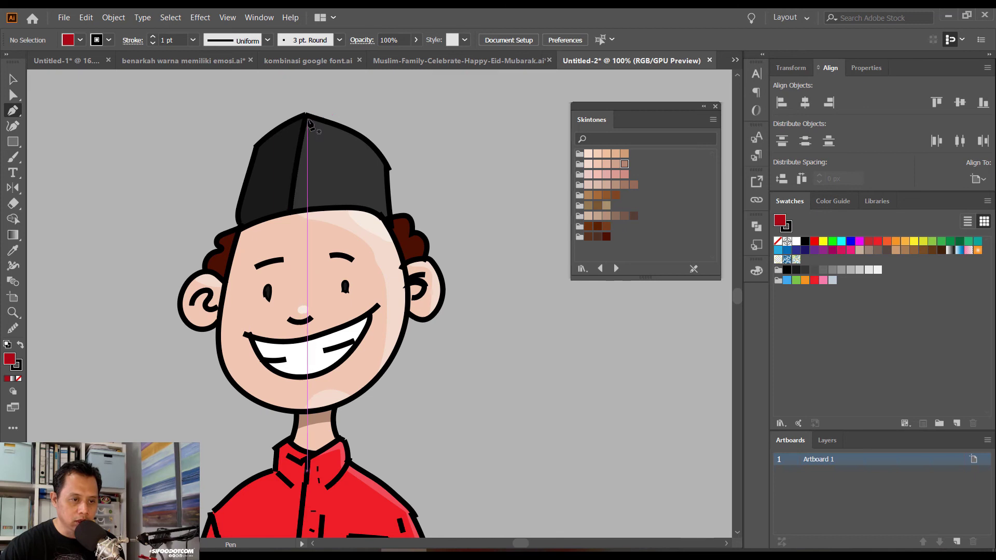
pyautogui.click(291, 209)
pyautogui.click(310, 117)
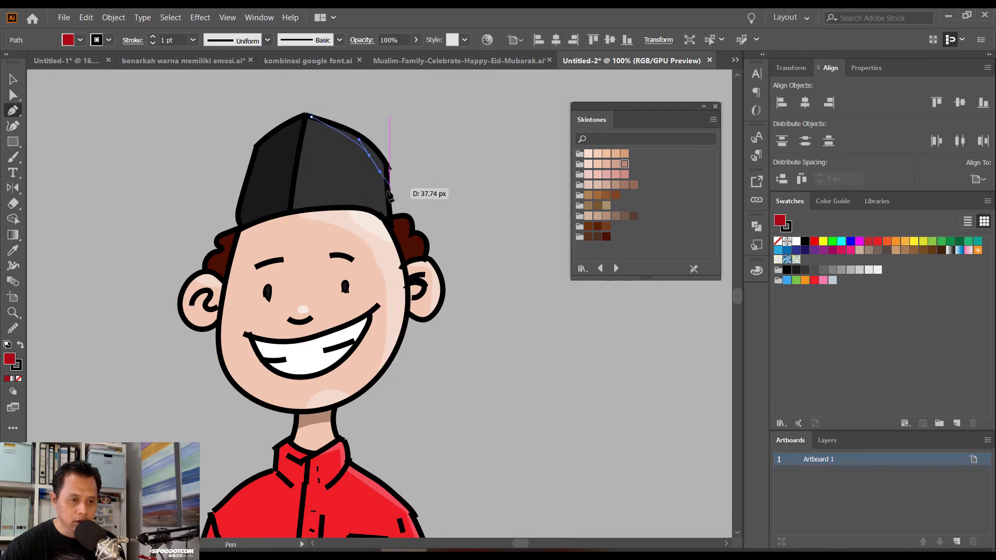
pyautogui.moveTo(389, 195); pyautogui.dragTo(381, 174)
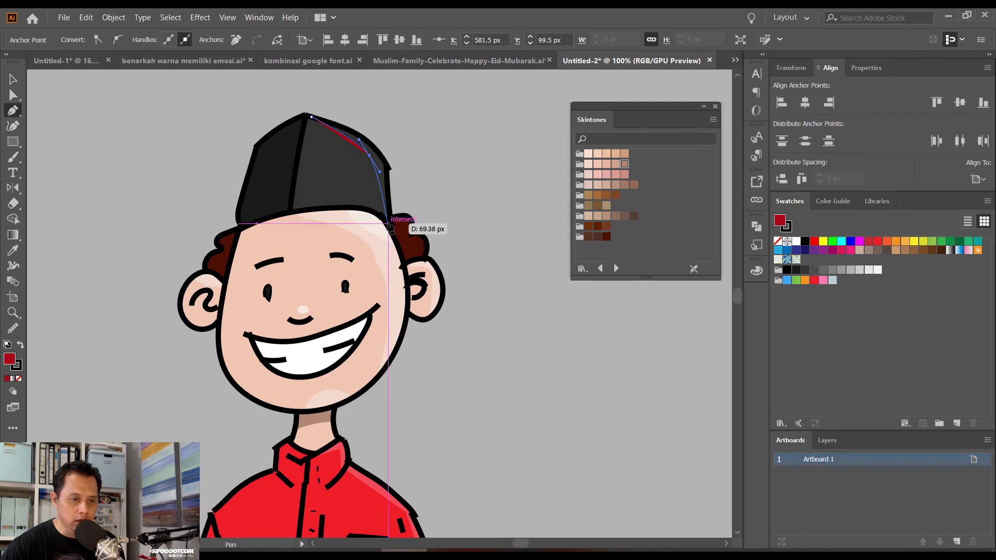
pyautogui.click(387, 225)
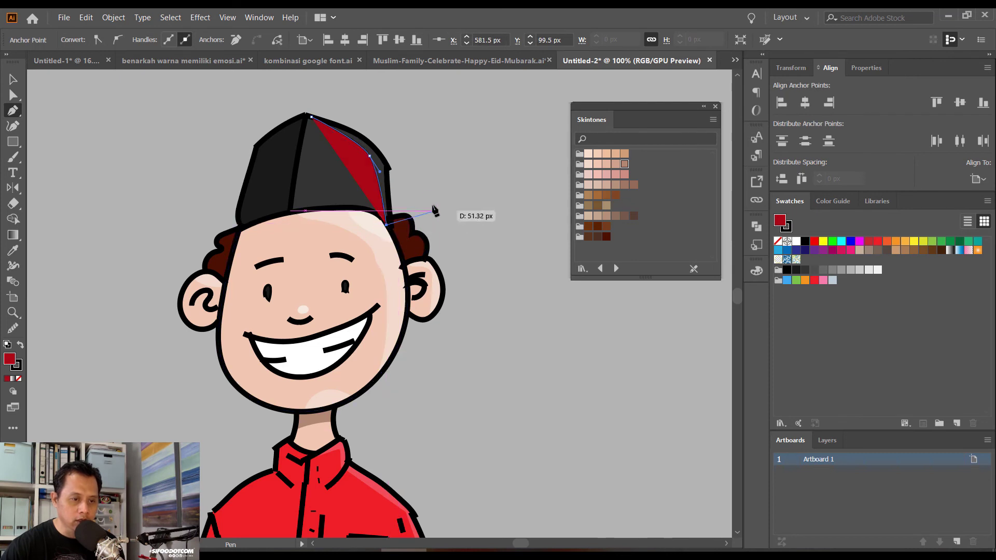
pyautogui.press('/')
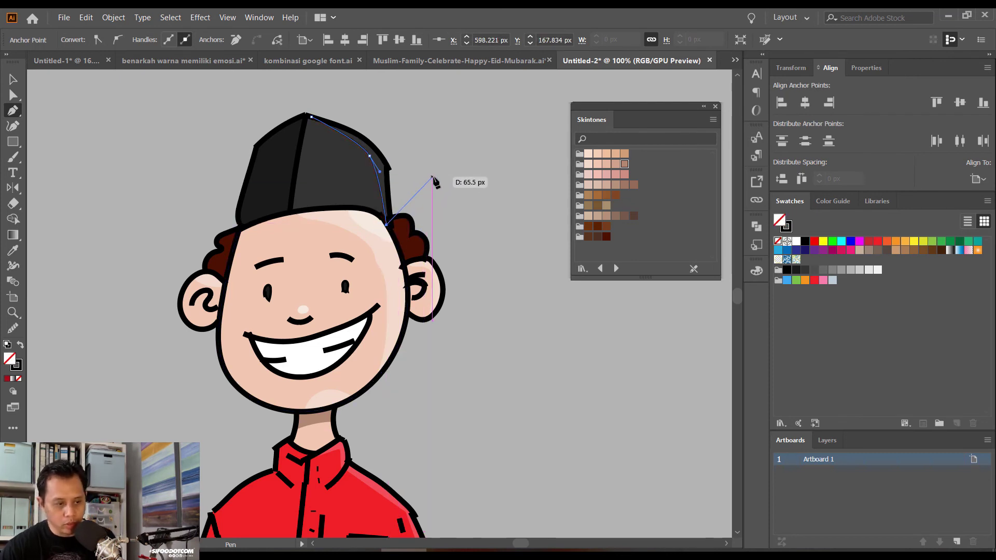
pyautogui.press('x')
pyautogui.press('/')
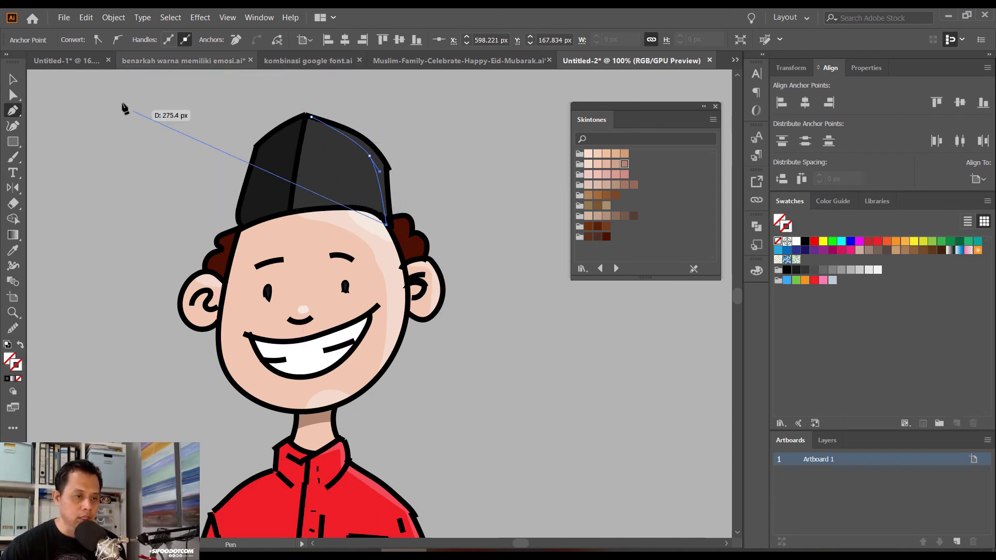
# Merge all the artwork, including the new cap shape, into a Live Paint group
pyautogui.press('v')
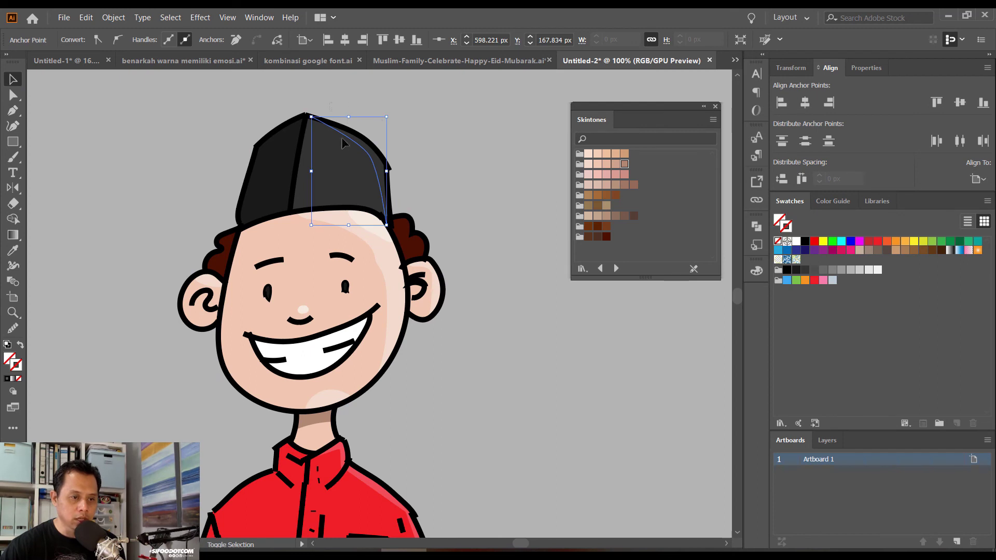
pyautogui.hotkey('ctrl', 'a')
pyautogui.hotkey('ctrl', 'alt', 'x')
pyautogui.hotkey('ctrl', 'h')
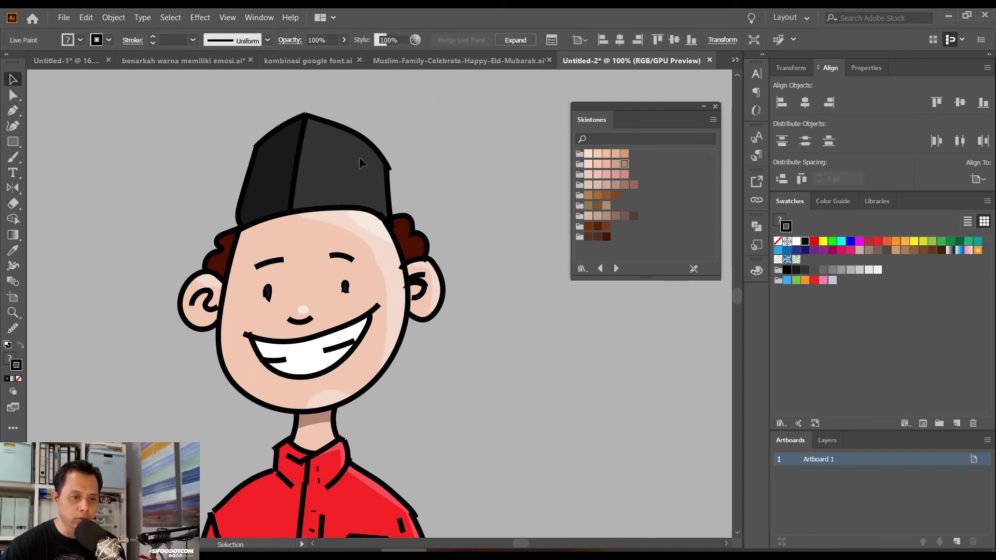
pyautogui.hotkey('ctrl', 'shift', 'a')
pyautogui.hotkey('ctrl', 'a')
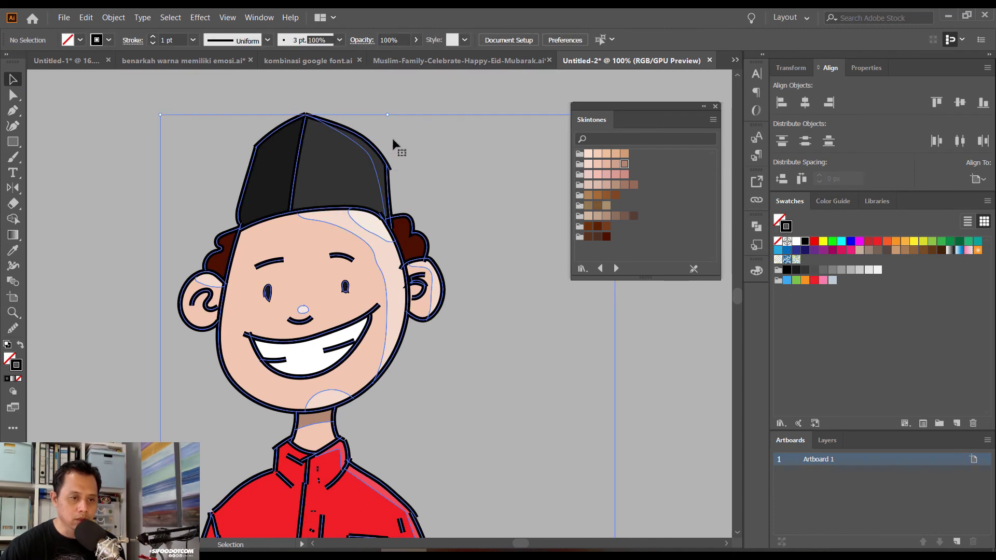
pyautogui.hotkey('ctrl', 'alt', 'x')
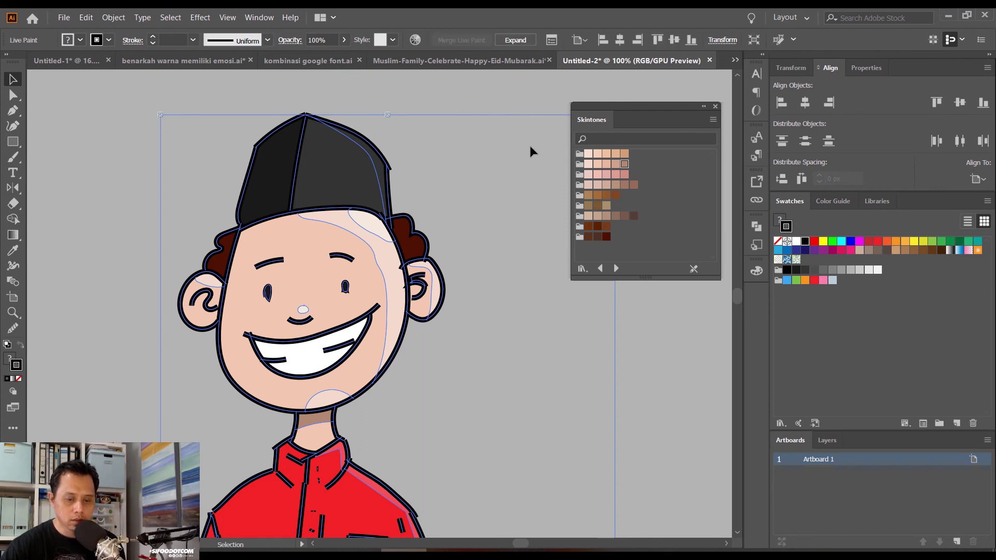
# Live Paint the cap's right half a lighter grey, then deselect to check it
pyautogui.press('k')
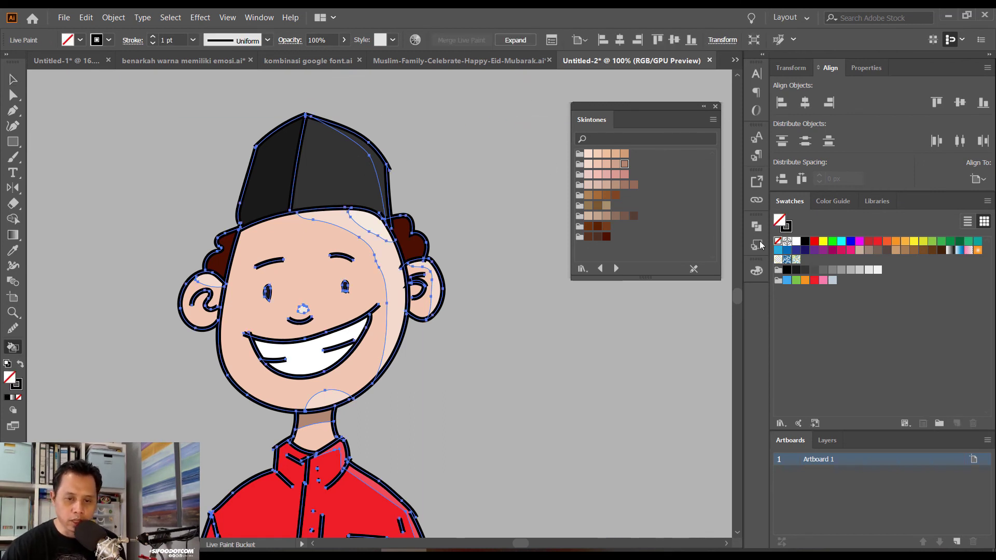
pyautogui.click(816, 271)
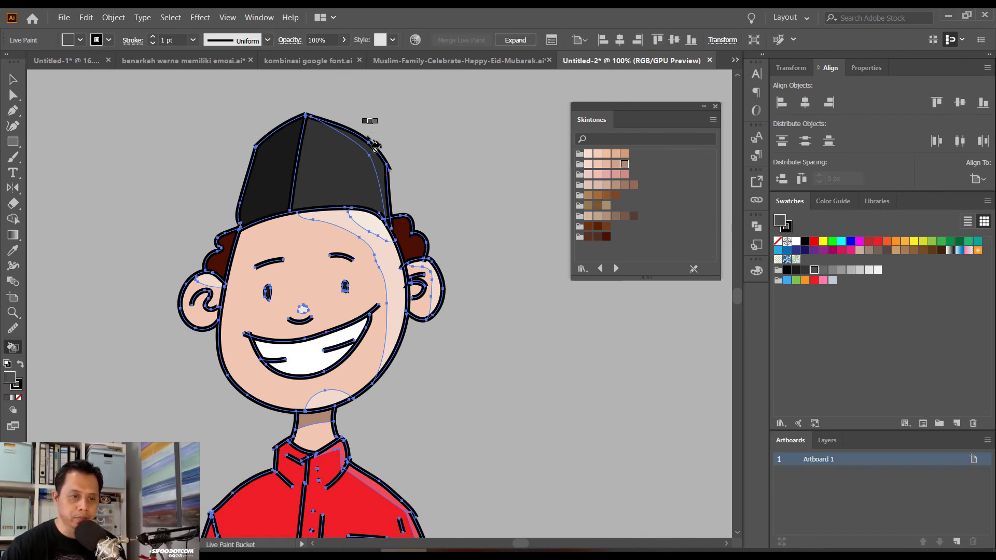
pyautogui.press('v')
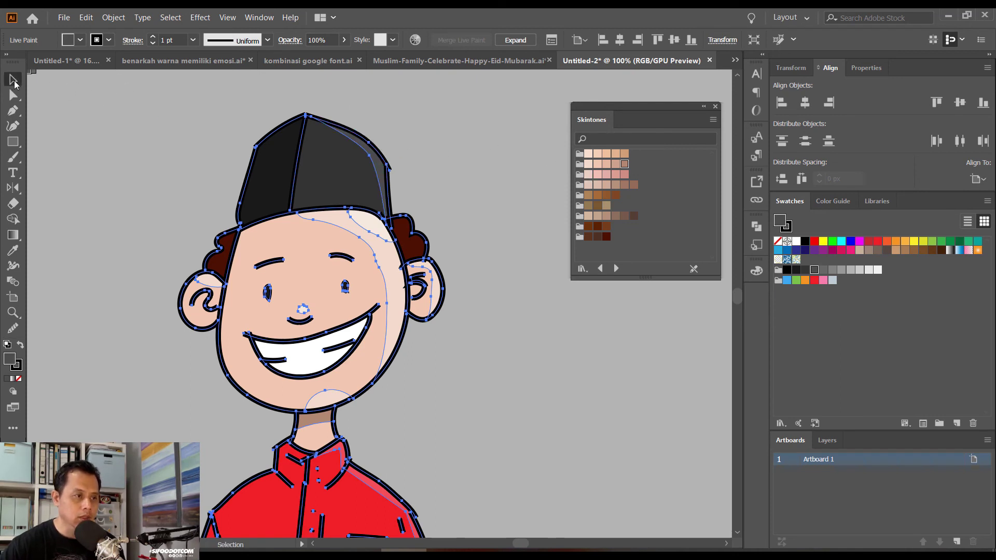
pyautogui.click(98, 116)
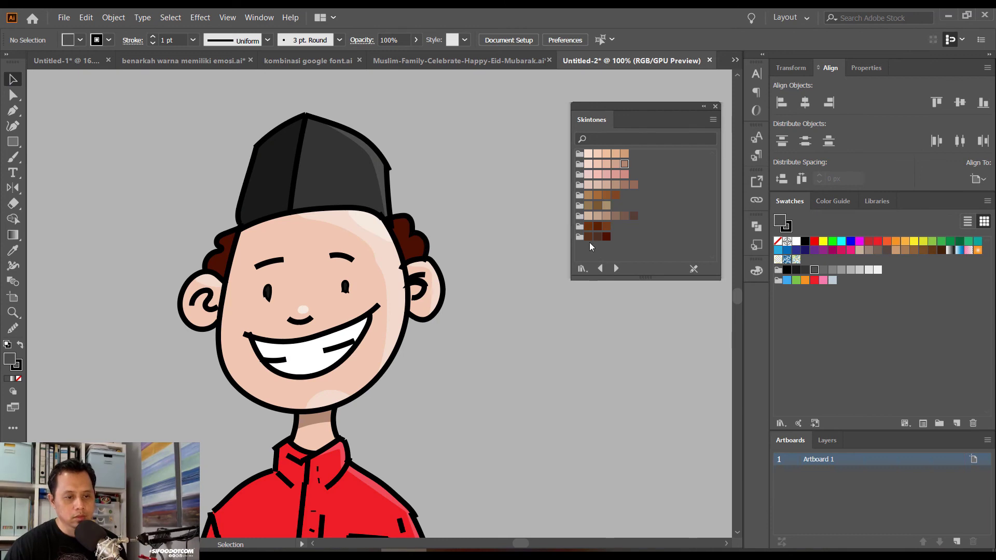
# Zoom in on the face shading, then zoom out to 33.33% to show the whole boy
pyautogui.hotkey('ctrl', '-')
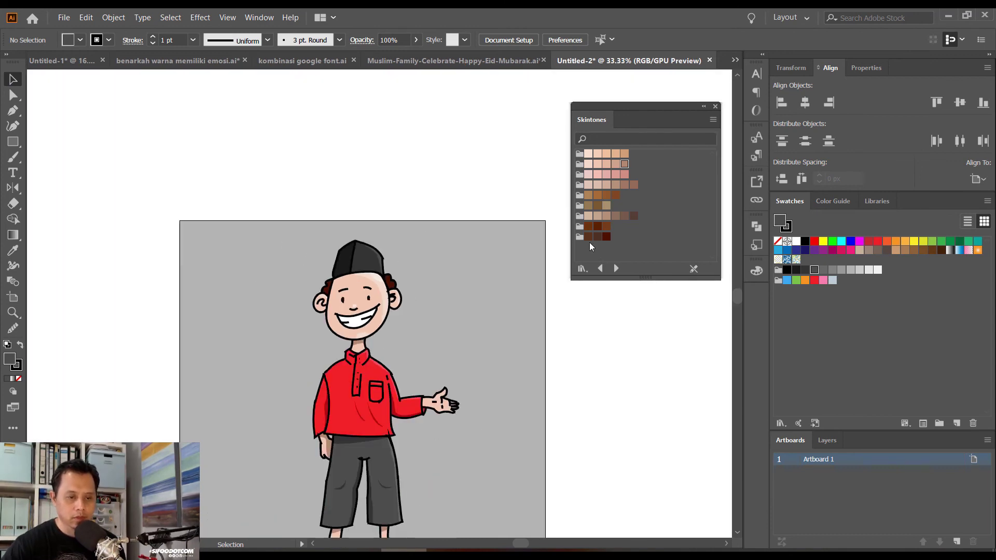
pyautogui.hotkey('ctrl', '+')
pyautogui.hotkey('ctrl', '+')
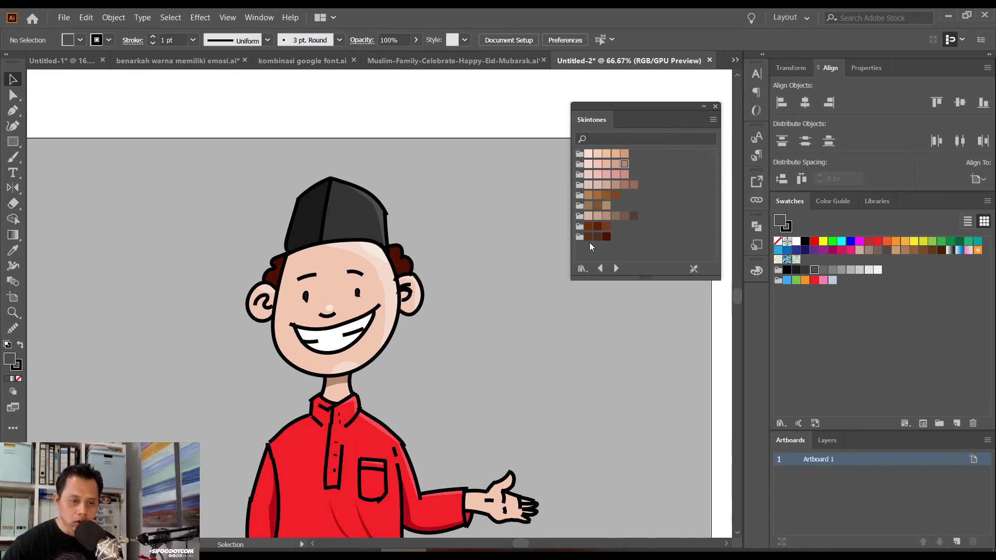
pyautogui.hotkey('ctrl', '+')
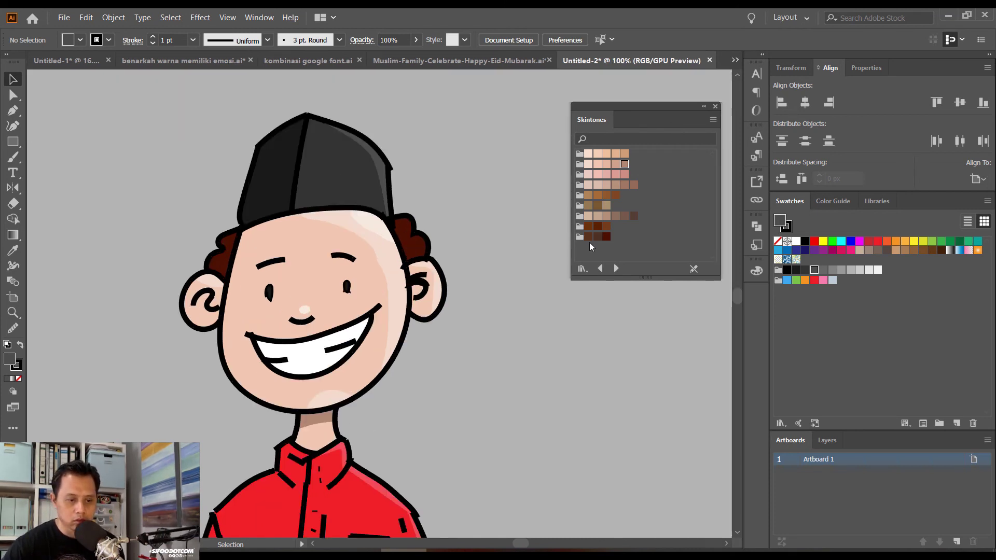
pyautogui.hotkey('ctrl', '-')
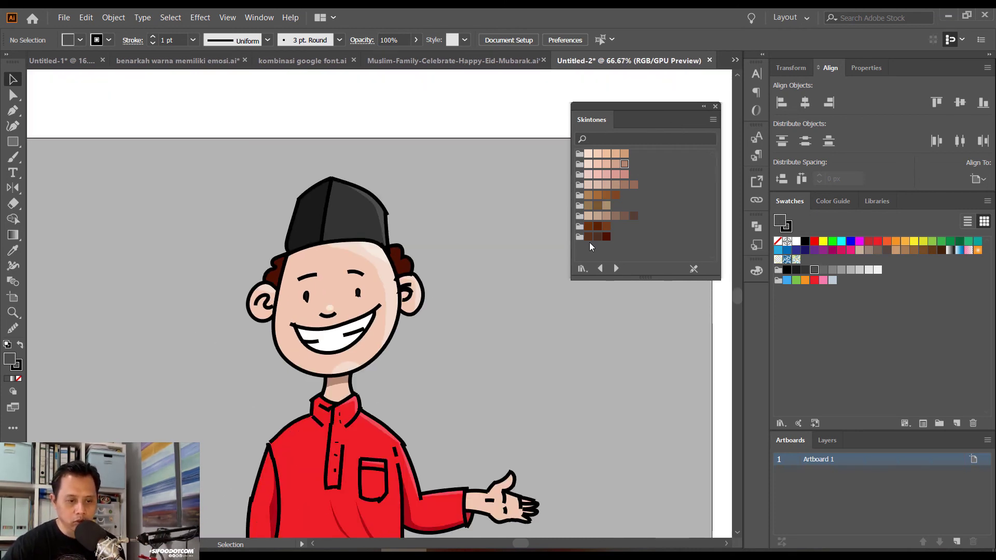
pyautogui.hotkey('ctrl', '+')
pyautogui.hotkey('ctrl', '+')
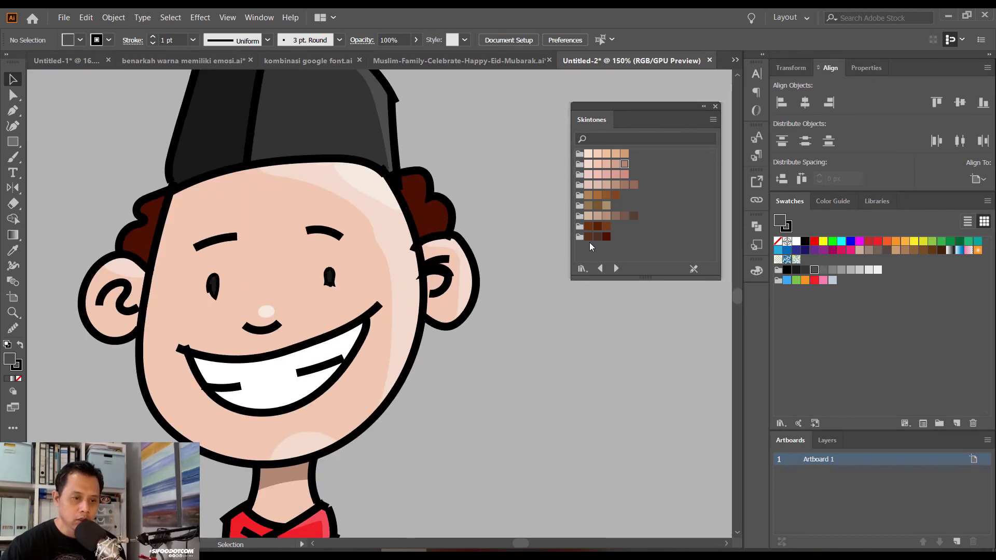
pyautogui.hotkey('ctrl', '-')
pyautogui.hotkey('ctrl', '-')
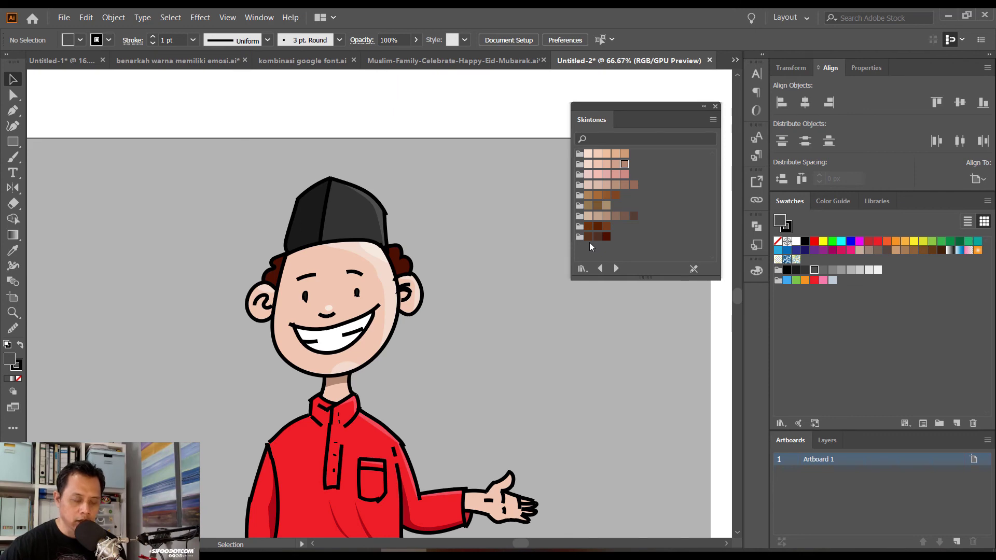
pyautogui.moveTo(418, 416); pyautogui.dragTo(391, 252)
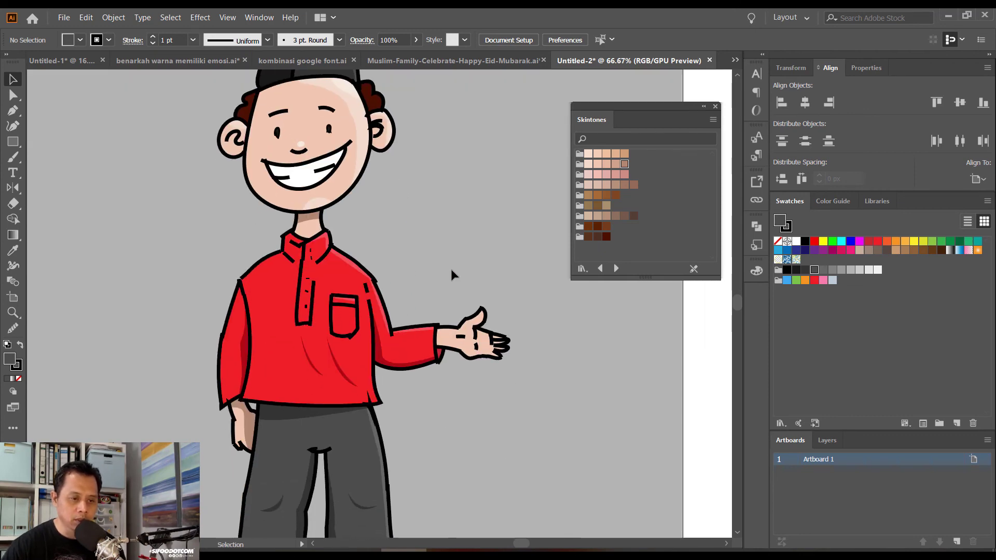
pyautogui.hotkey('ctrl', '-')
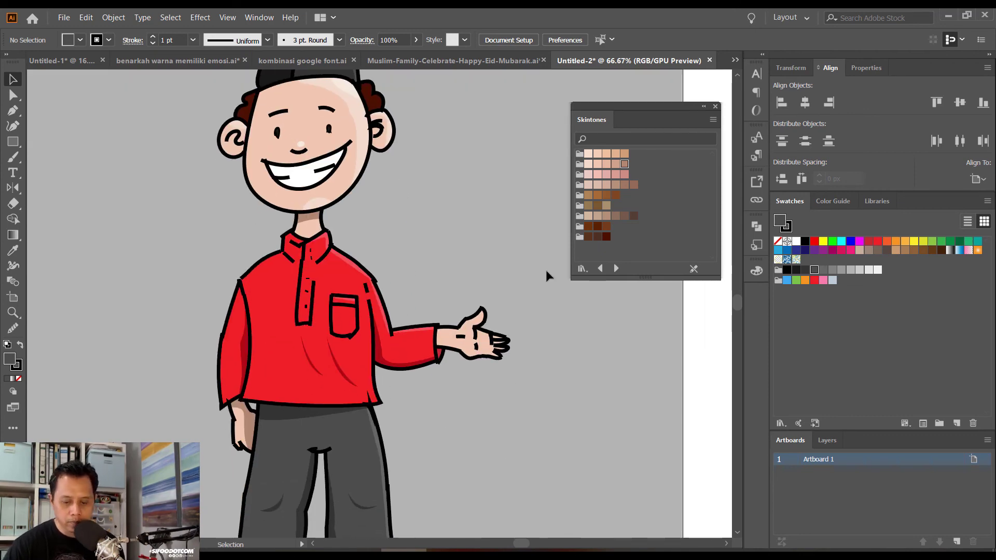
pyautogui.hotkey('ctrl', '-')
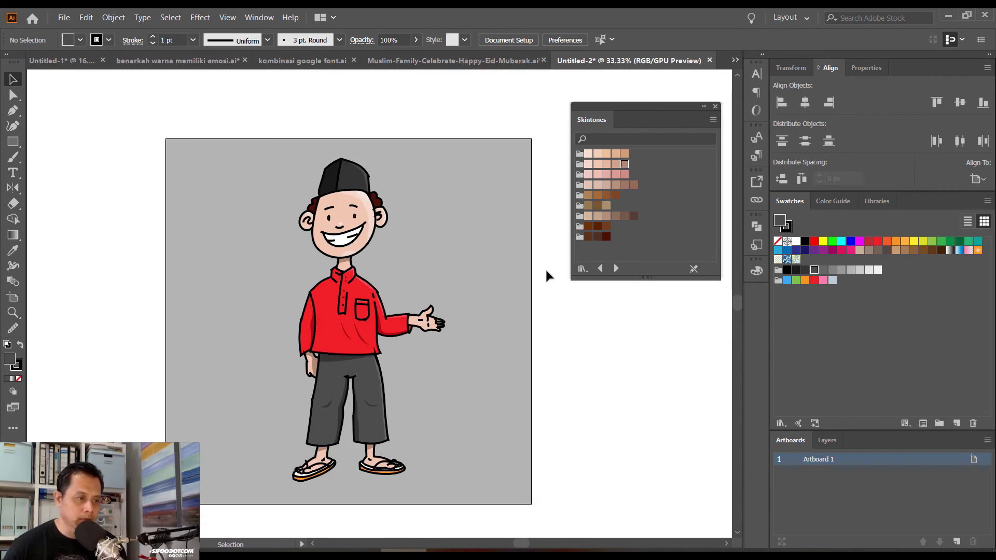
# Draw a wide ellipse under the boy's feet and centre it beneath them
pyautogui.click(16, 144)
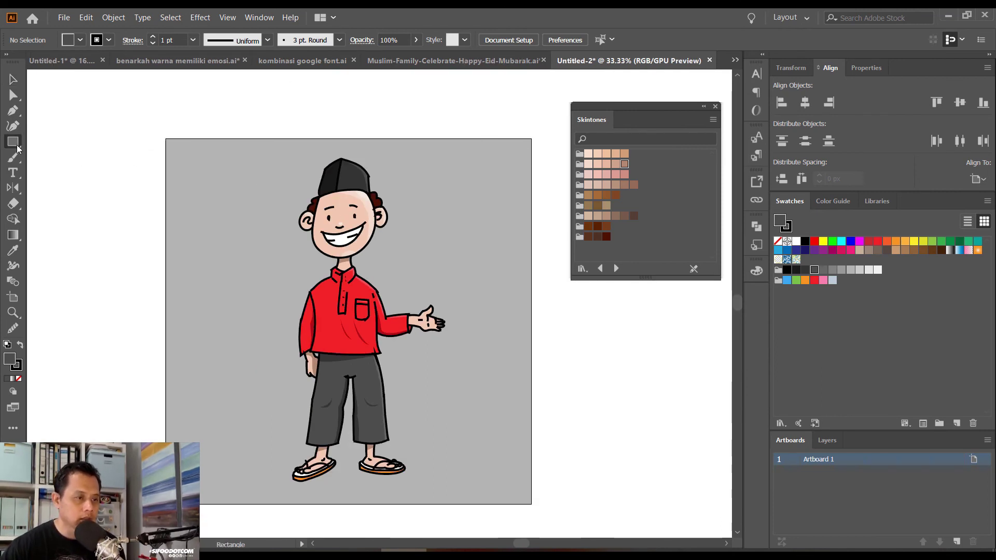
pyautogui.moveTo(17, 148); pyautogui.dragTo(57, 156)
pyautogui.moveTo(261, 456); pyautogui.dragTo(475, 491)
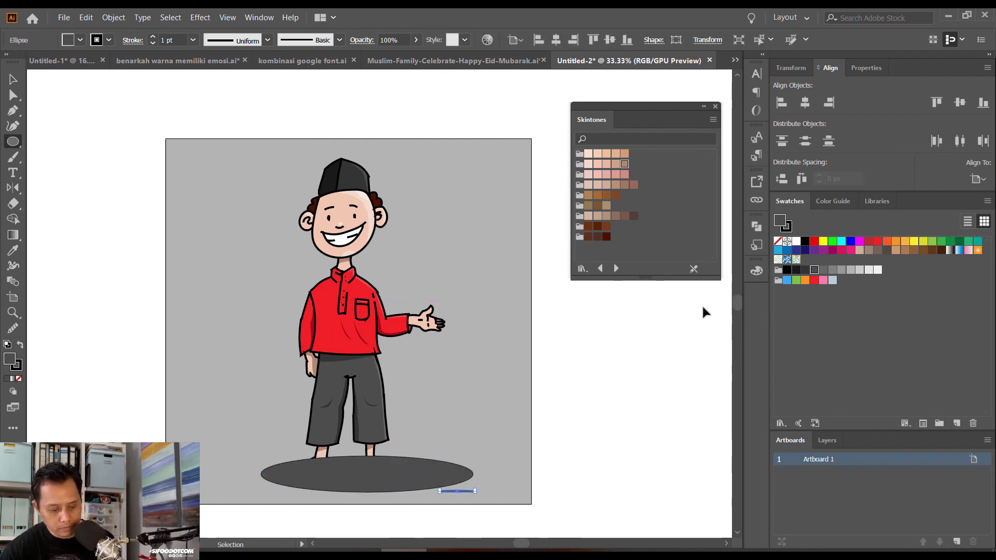
pyautogui.press('Delete')
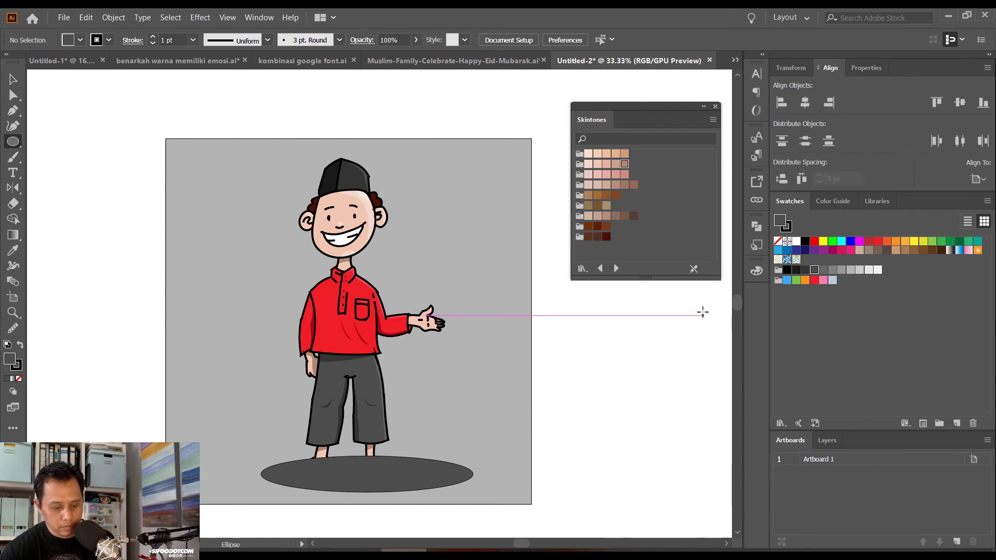
pyautogui.press('v')
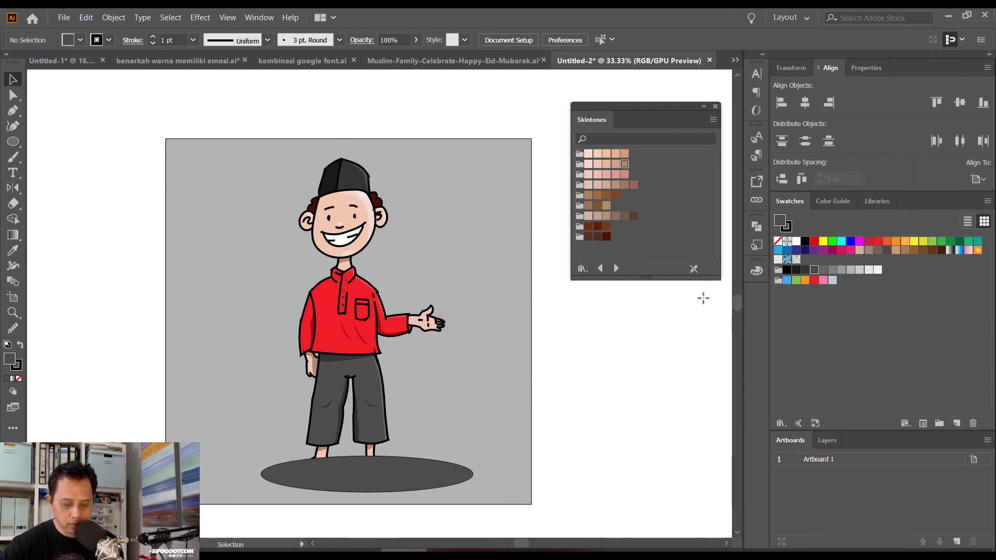
pyautogui.moveTo(415, 474); pyautogui.dragTo(398, 470)
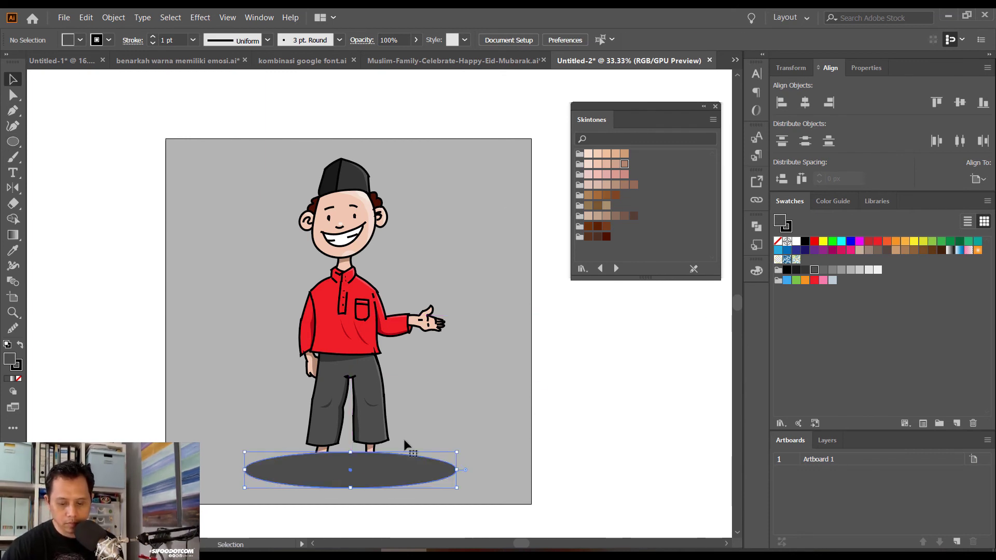
# Send the ellipse behind the sandals, remove its outline, and fill it grey 707070
pyautogui.hotkey('ctrl', '[')
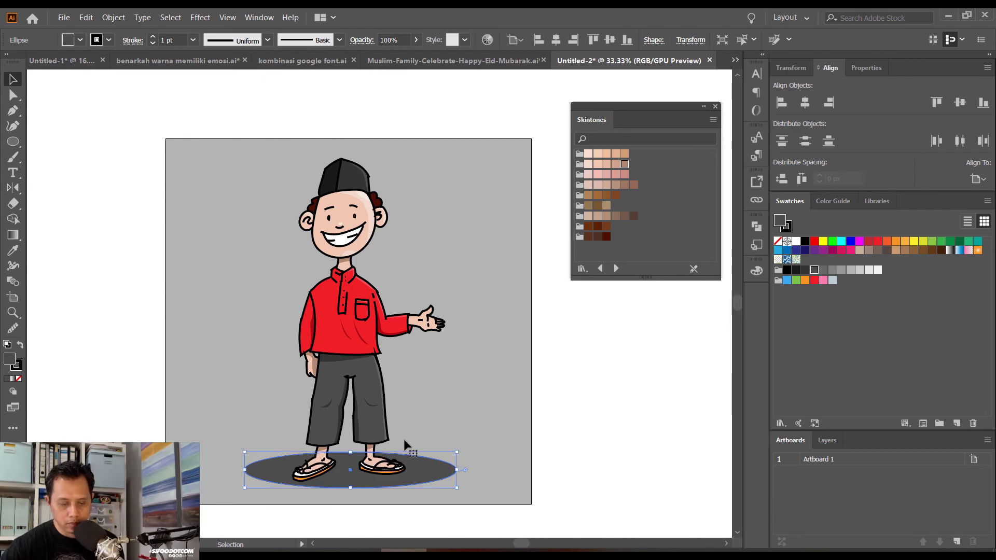
pyautogui.press('x')
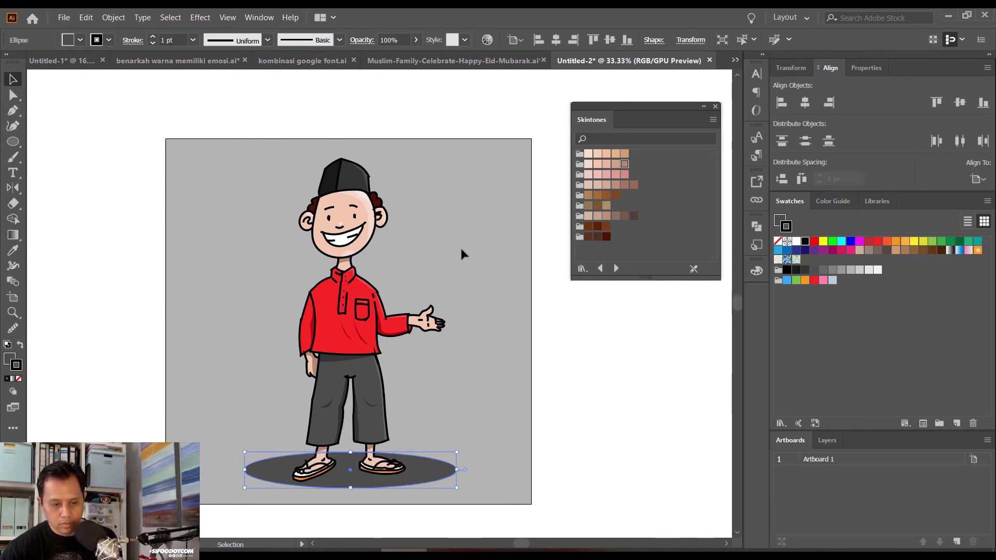
pyautogui.press('/')
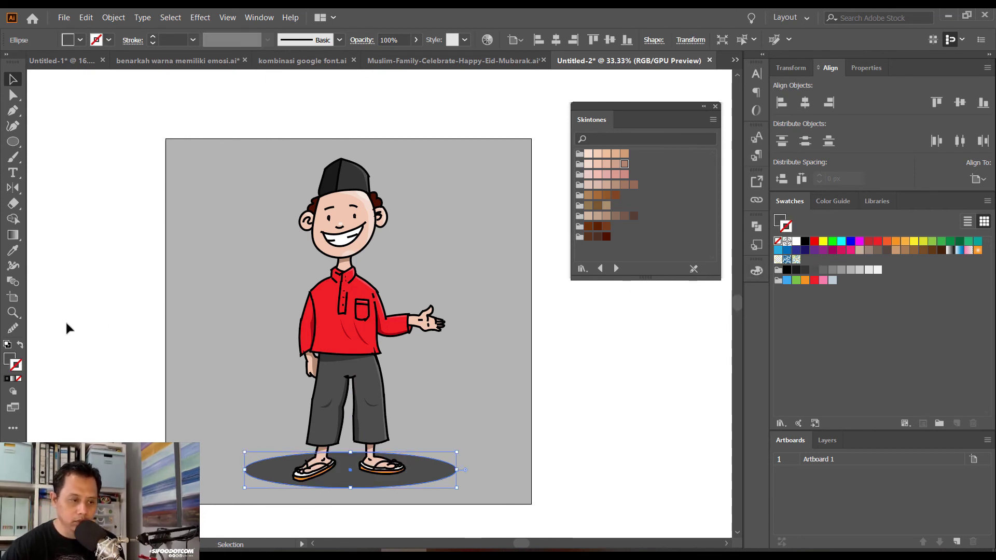
pyautogui.click(10, 363)
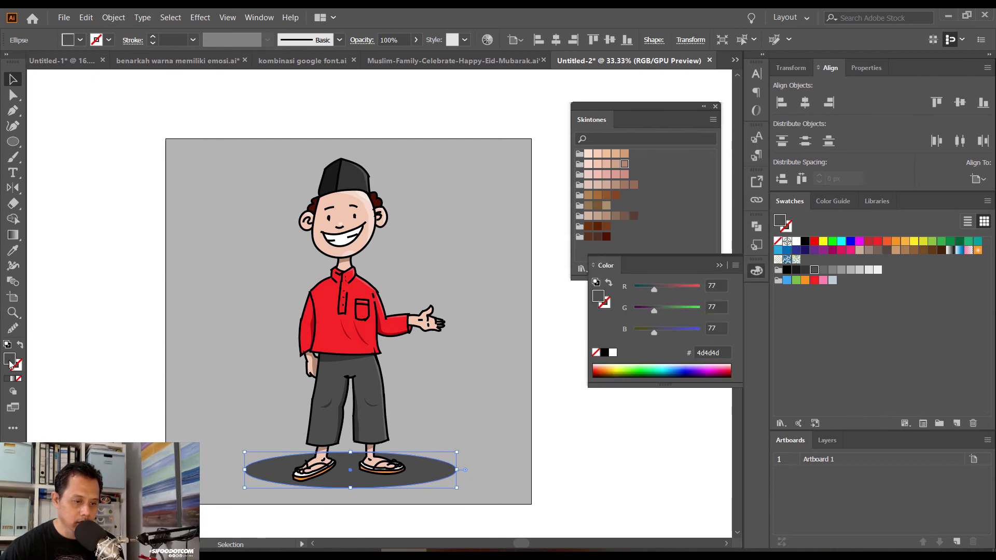
pyautogui.write('707070')
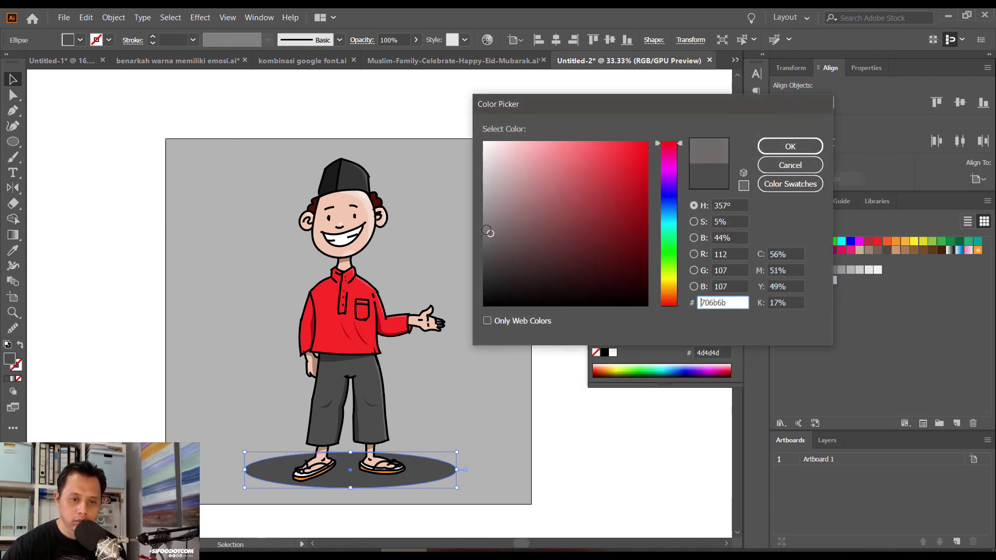
pyautogui.press('Return')
pyautogui.click(576, 453)
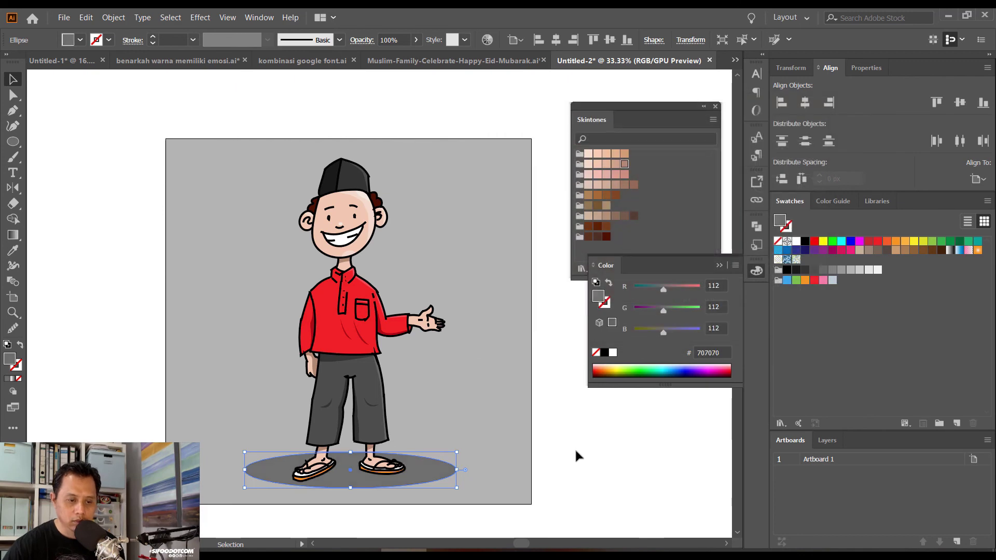
# Change the shadow fill to lighter grey 999999 and nudge it into place under the feet
pyautogui.click(425, 474)
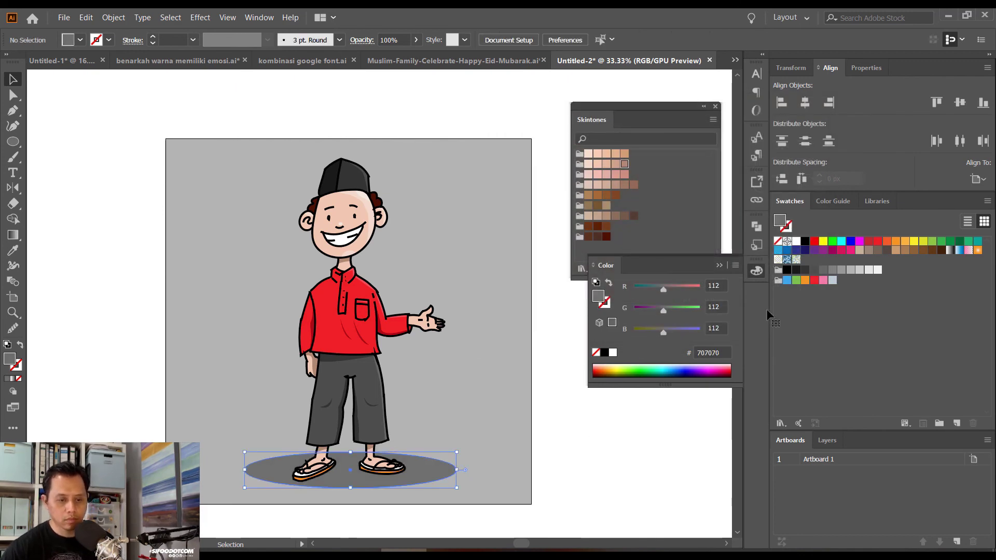
pyautogui.click(840, 270)
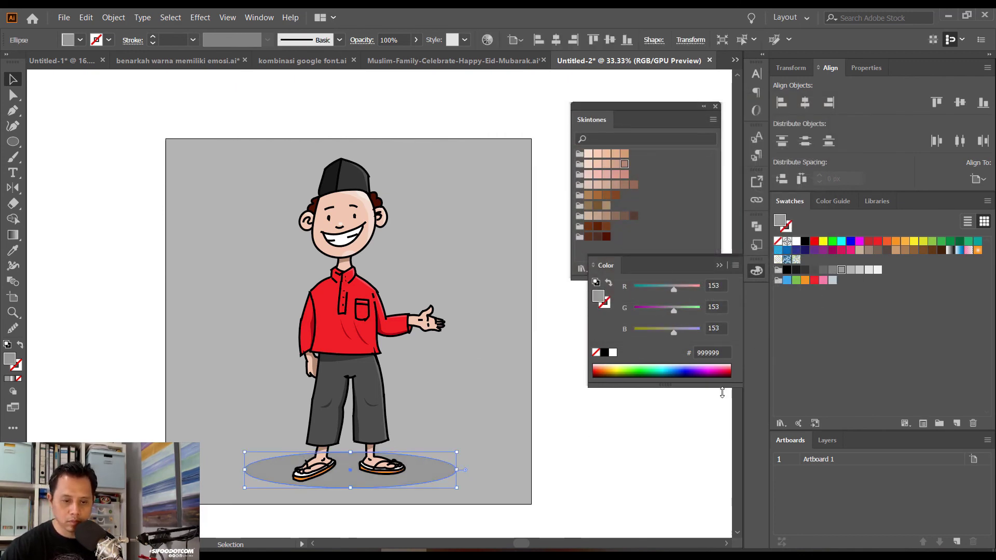
pyautogui.click(467, 500)
pyautogui.moveTo(403, 480); pyautogui.dragTo(399, 479)
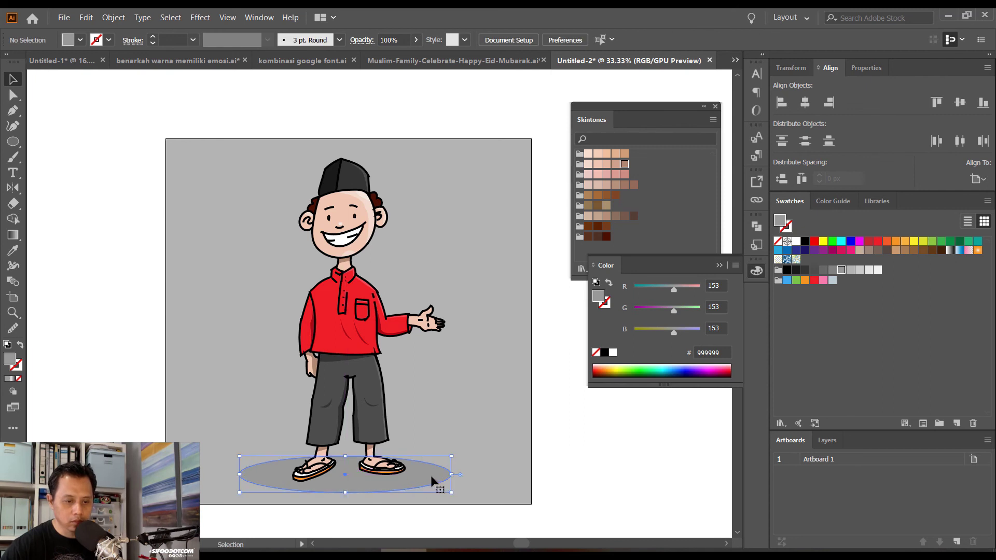
pyautogui.click(637, 446)
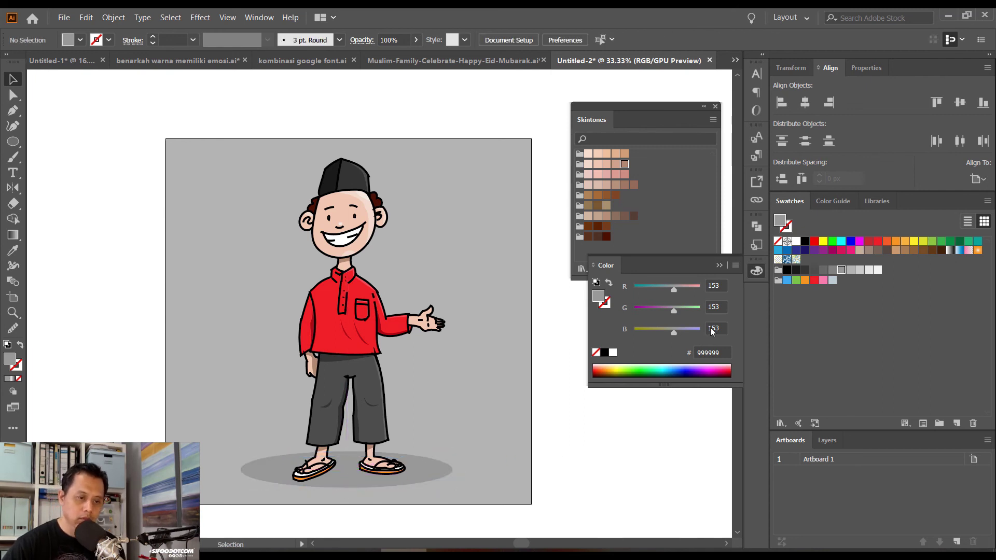